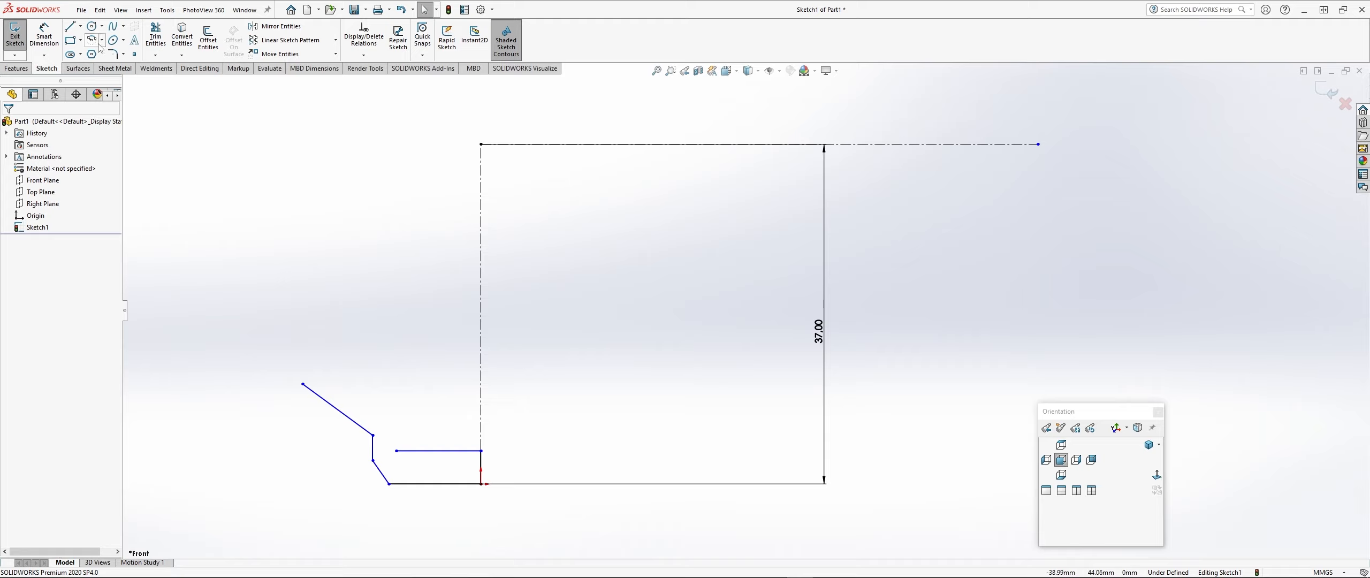
- Draw a centre-point arc of about 63 mm radius, centred on the horizontal centerline, from the inner floor line's free end up to centerline height
click(91, 41)
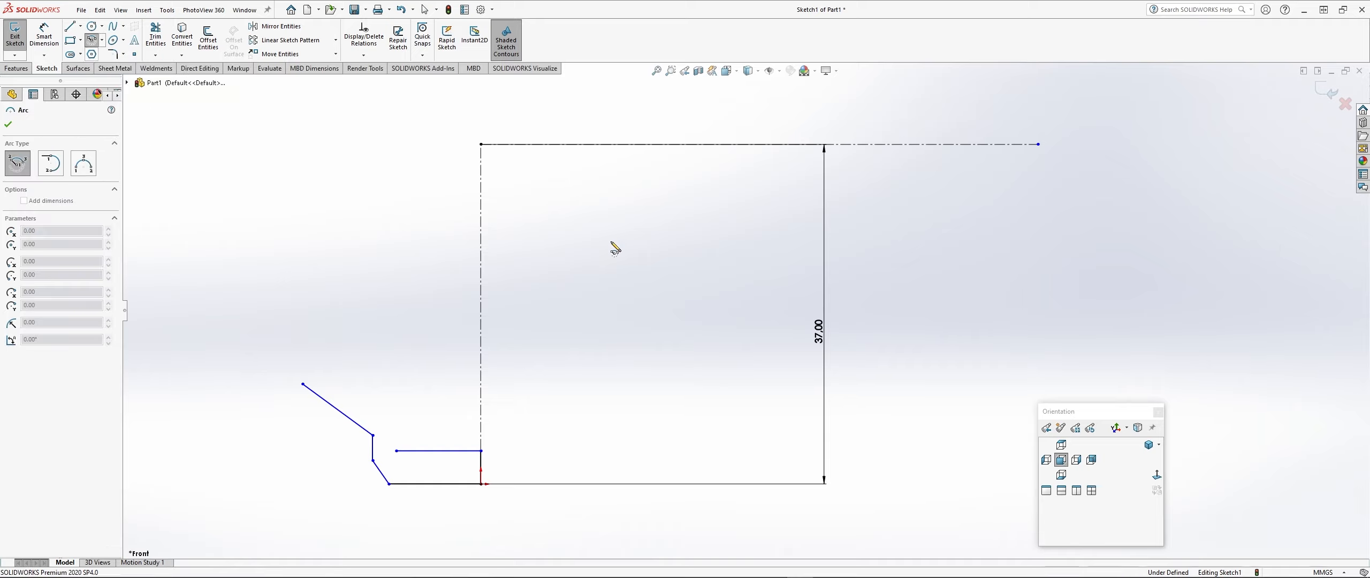
click(886, 144)
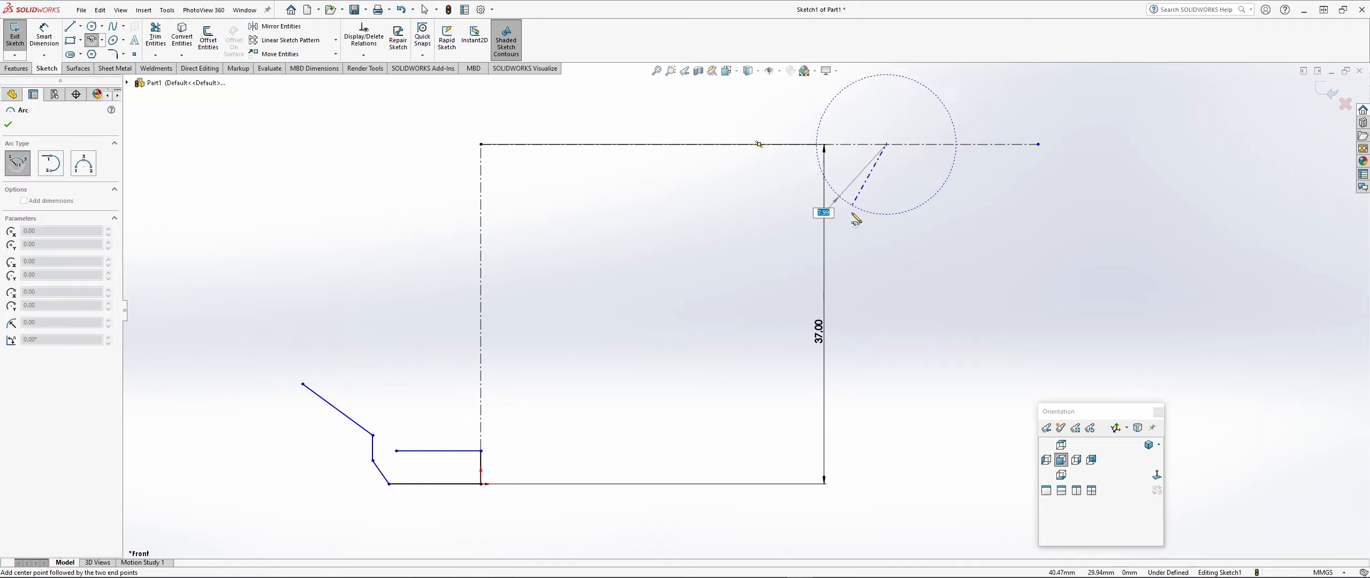
click(396, 452)
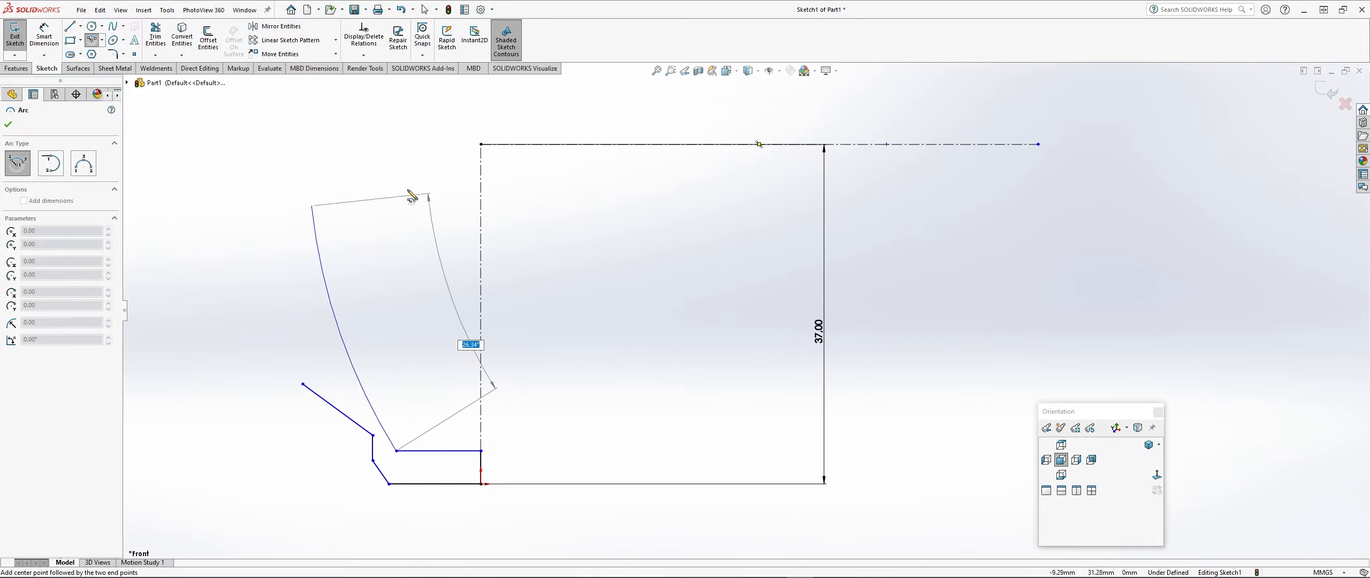
click(517, 148)
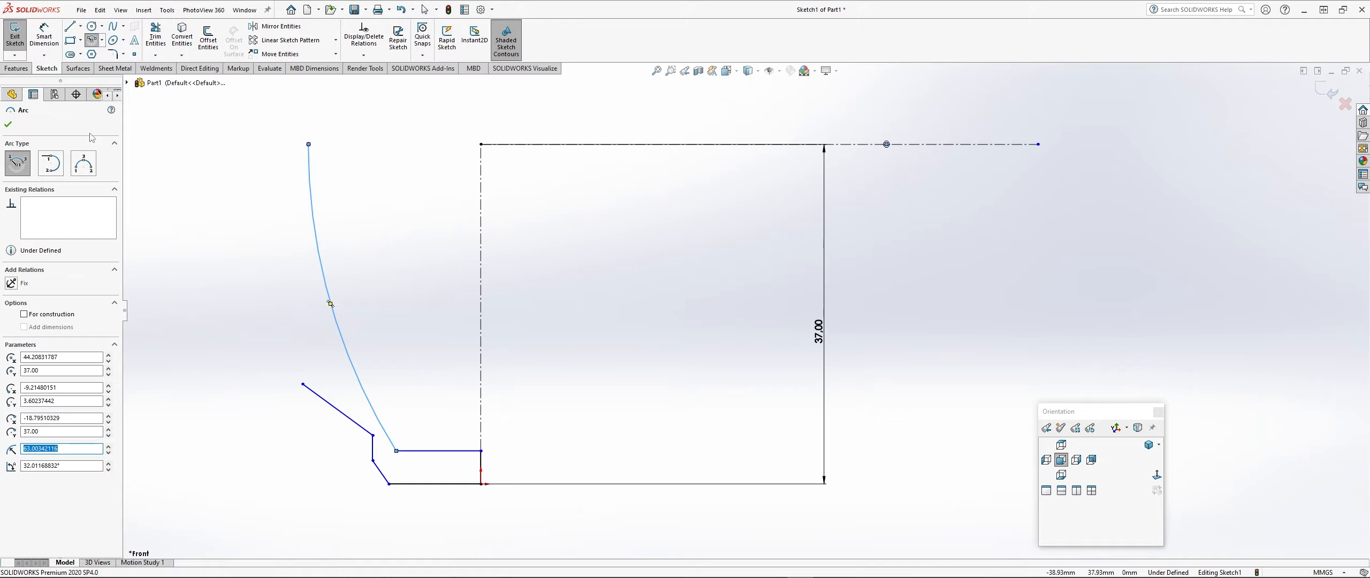
click(8, 123)
- Draw a second arc from the same centre, running from the outer slanted line's upper end up to the horizontal centerline's height
click(92, 39)
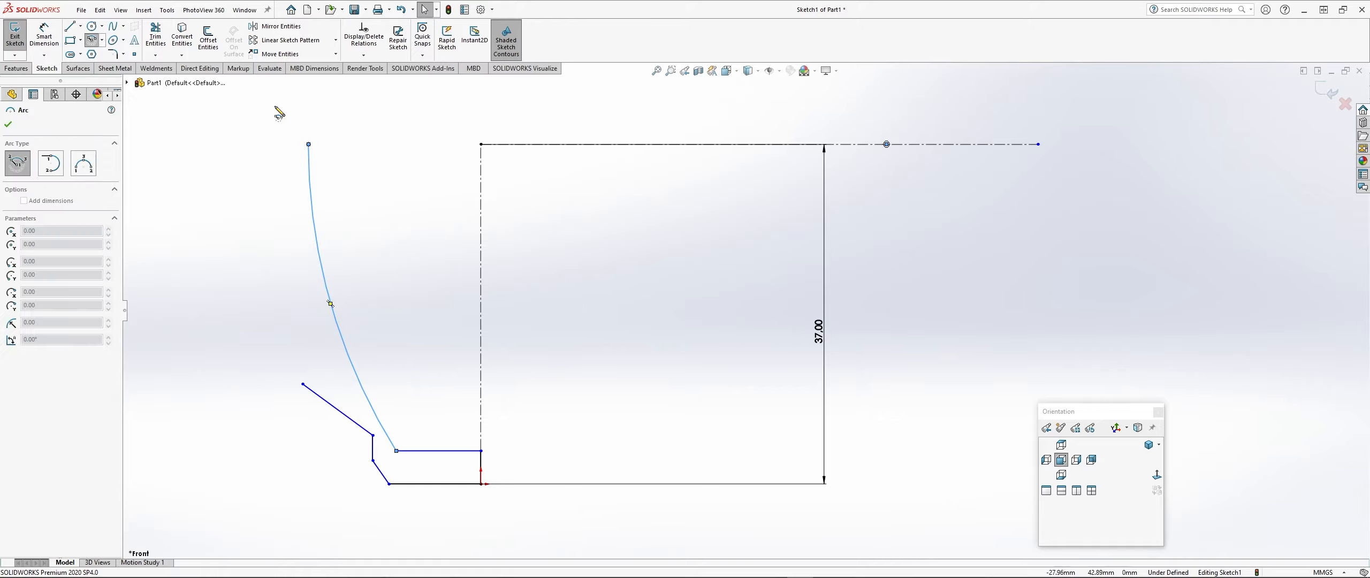
click(887, 144)
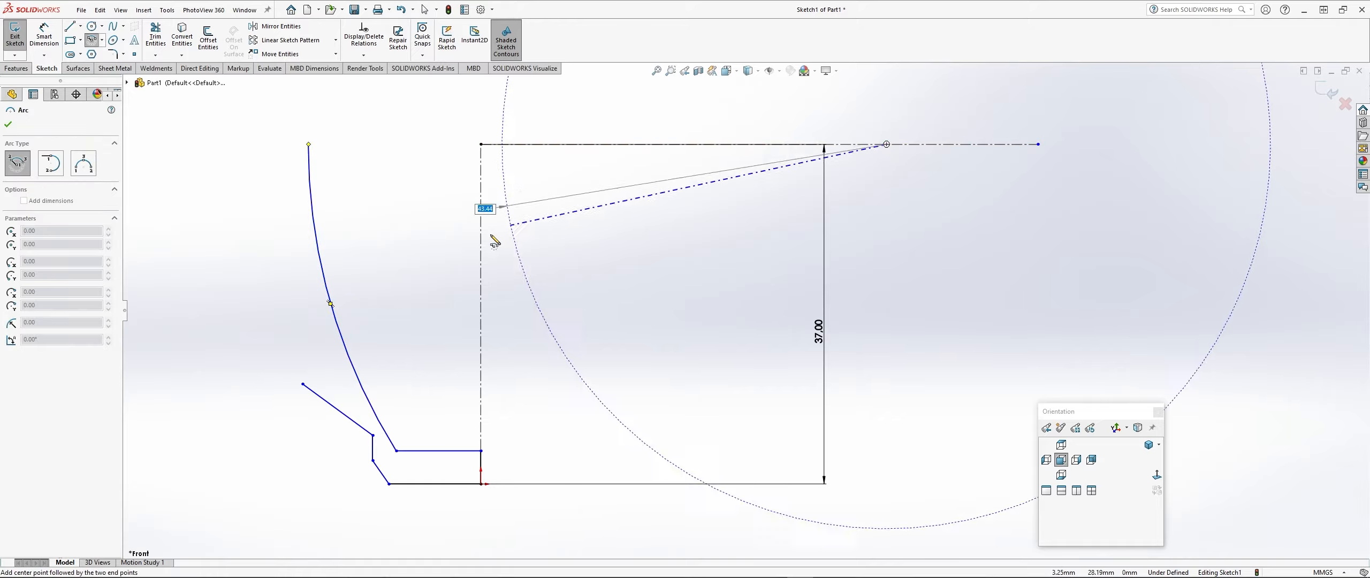
click(302, 383)
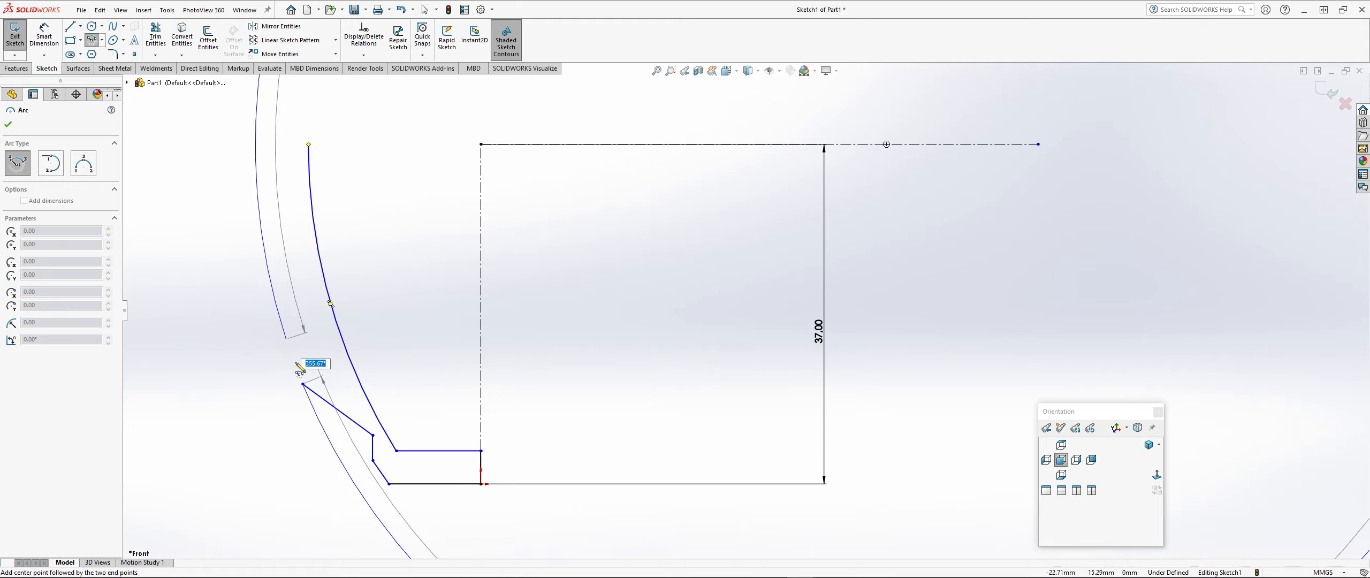
click(505, 154)
key(Escape)
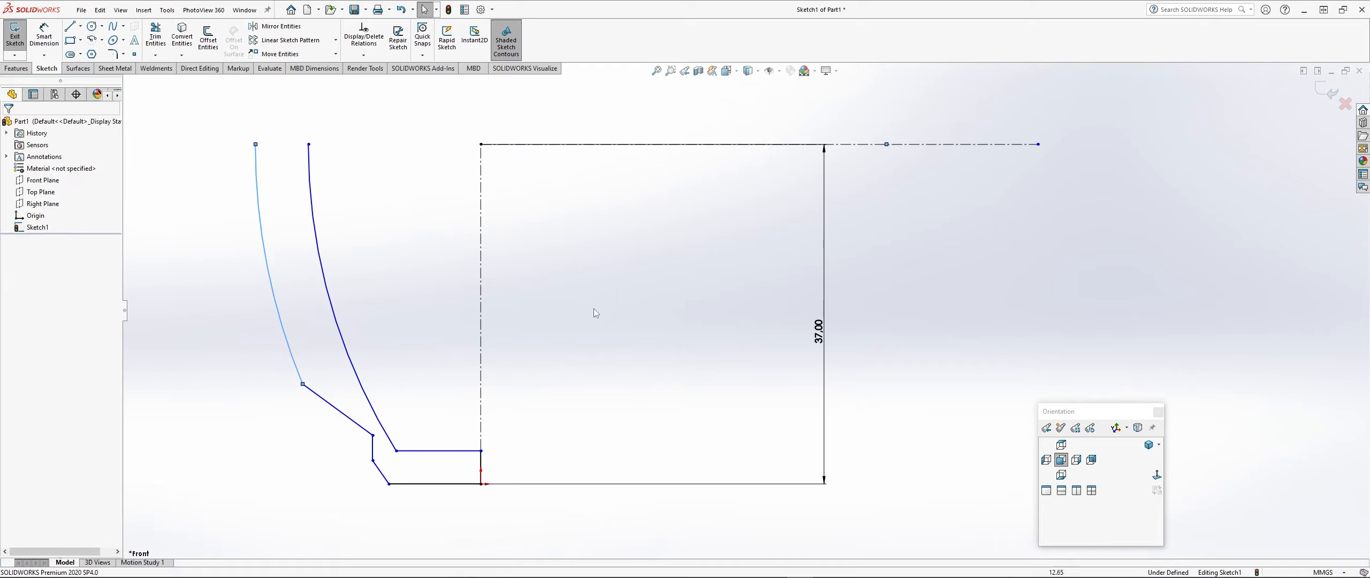
- Dimension the angle between the short outer vertical line and the sloped line at the base as 45°
scroll(601, 417, up, 1)
scroll(598, 428, up, 1)
scroll(596, 436, down, 1)
scroll(633, 443, down, 2)
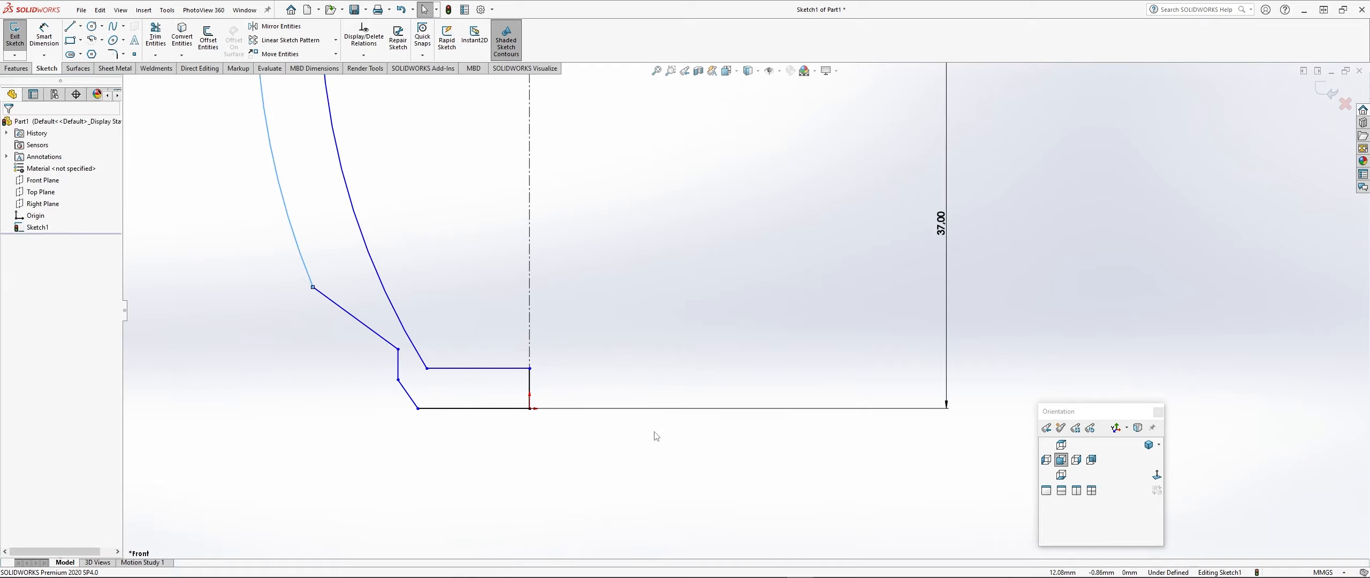
scroll(654, 433, up, 2)
scroll(666, 375, down, 1)
click(44, 37)
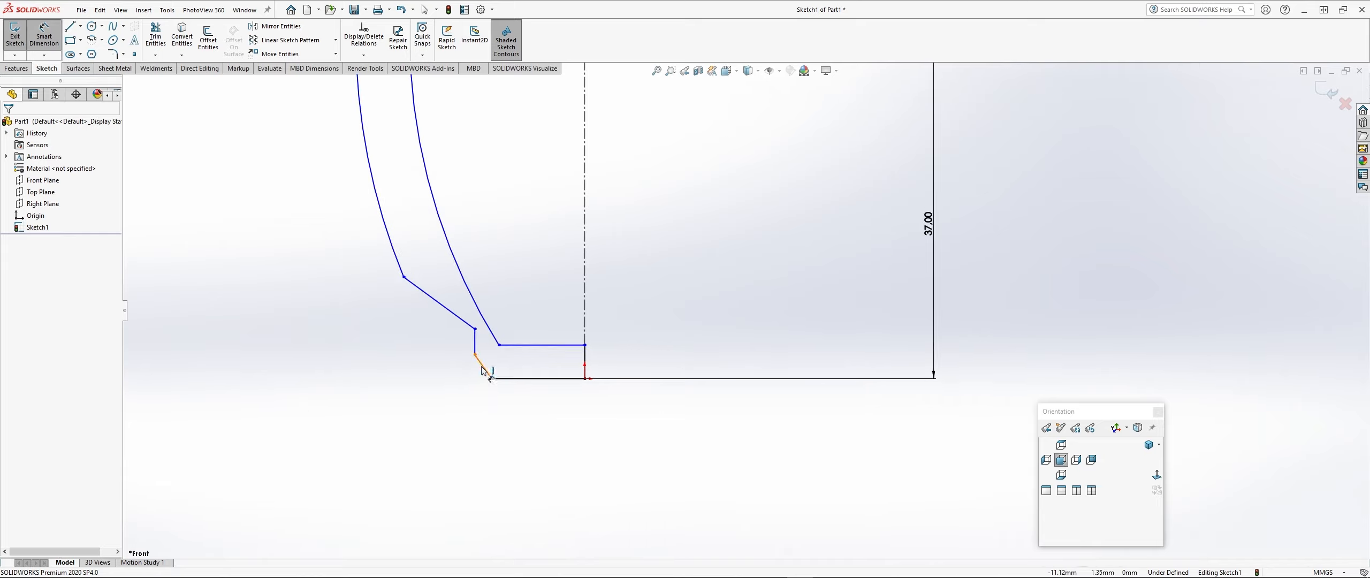
click(474, 340)
click(485, 370)
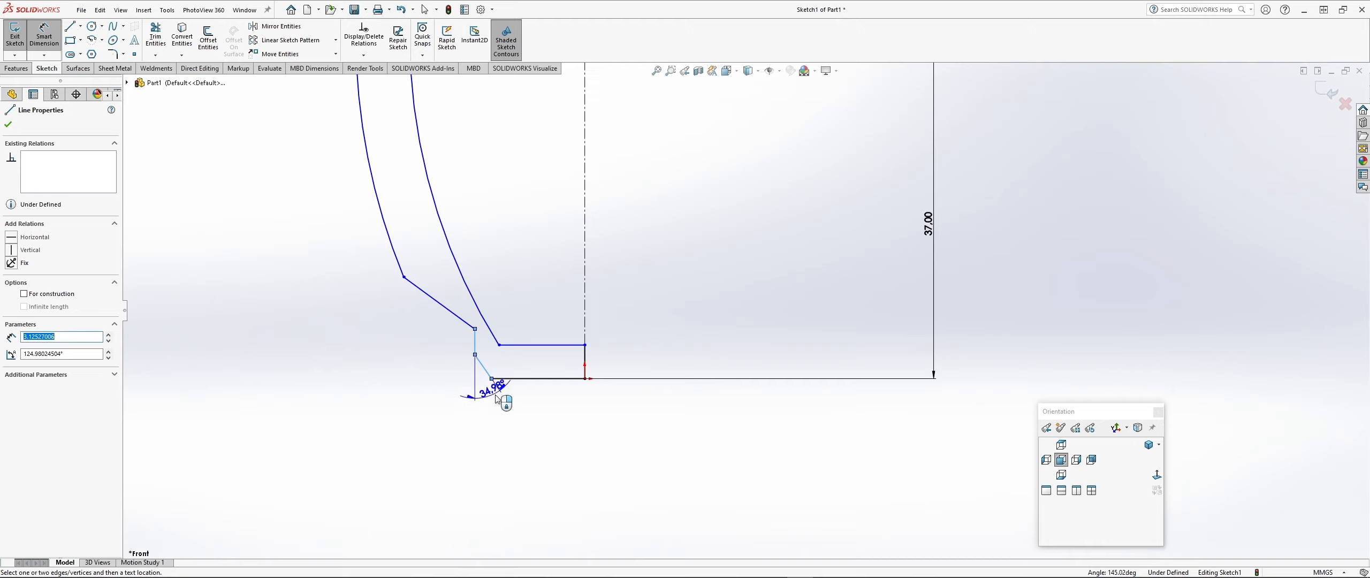
click(502, 421)
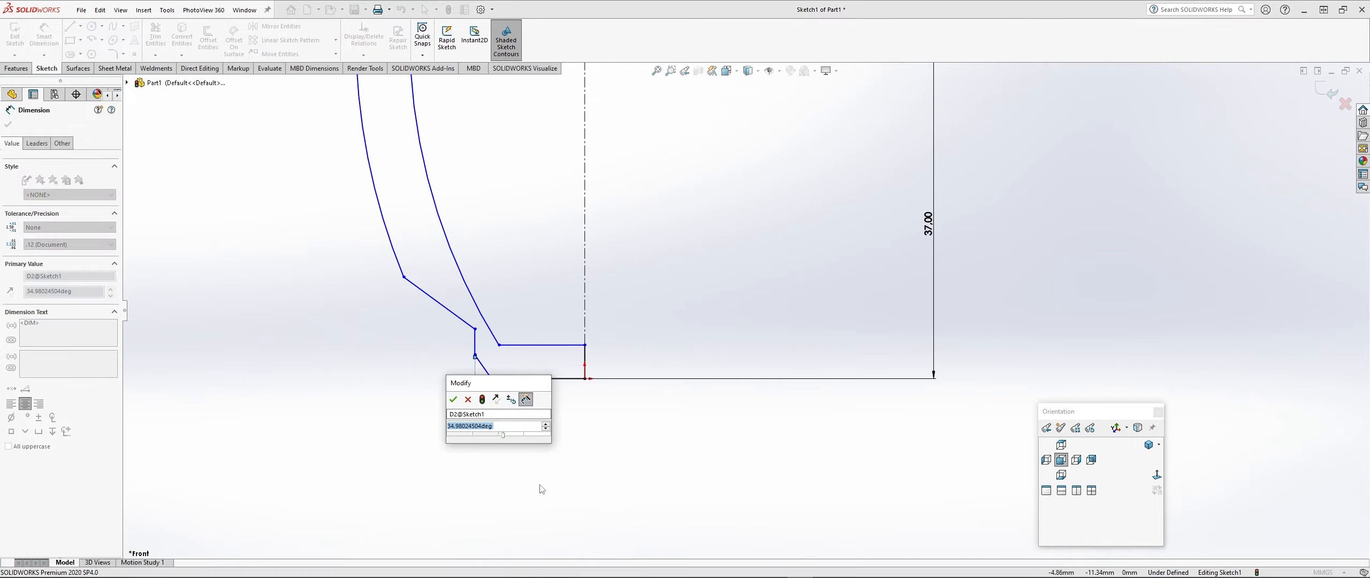
text(45)
key(Return)
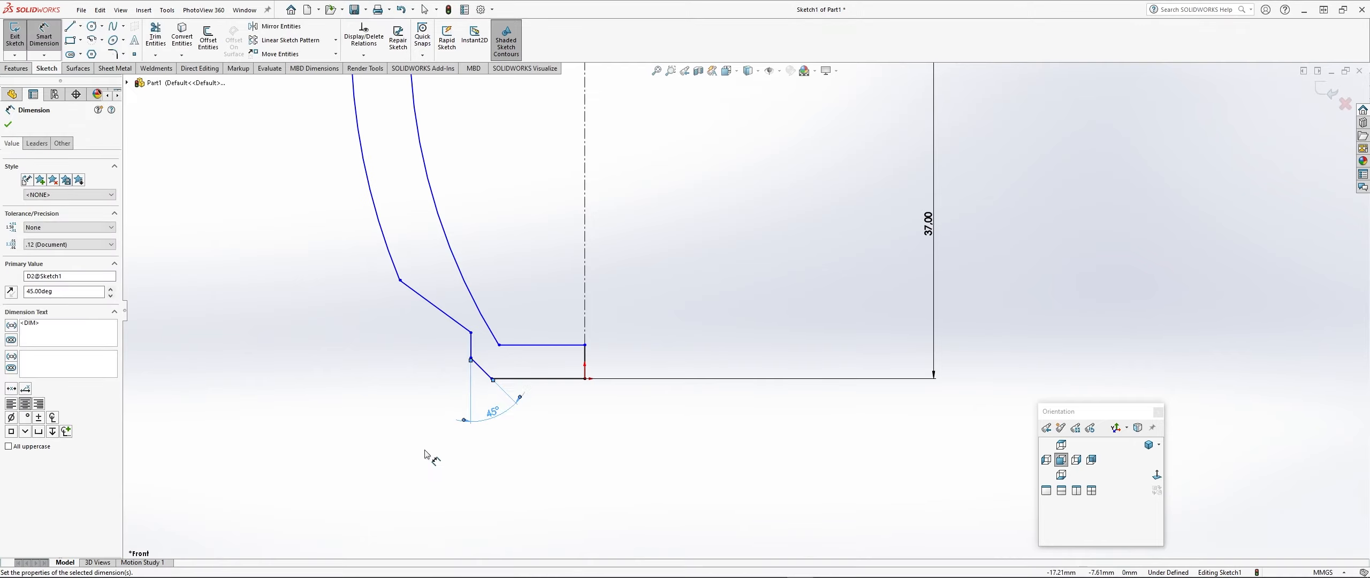
- Dimension the vertical height of the 45° sloped line at the base corner as 2 mm
click(470, 358)
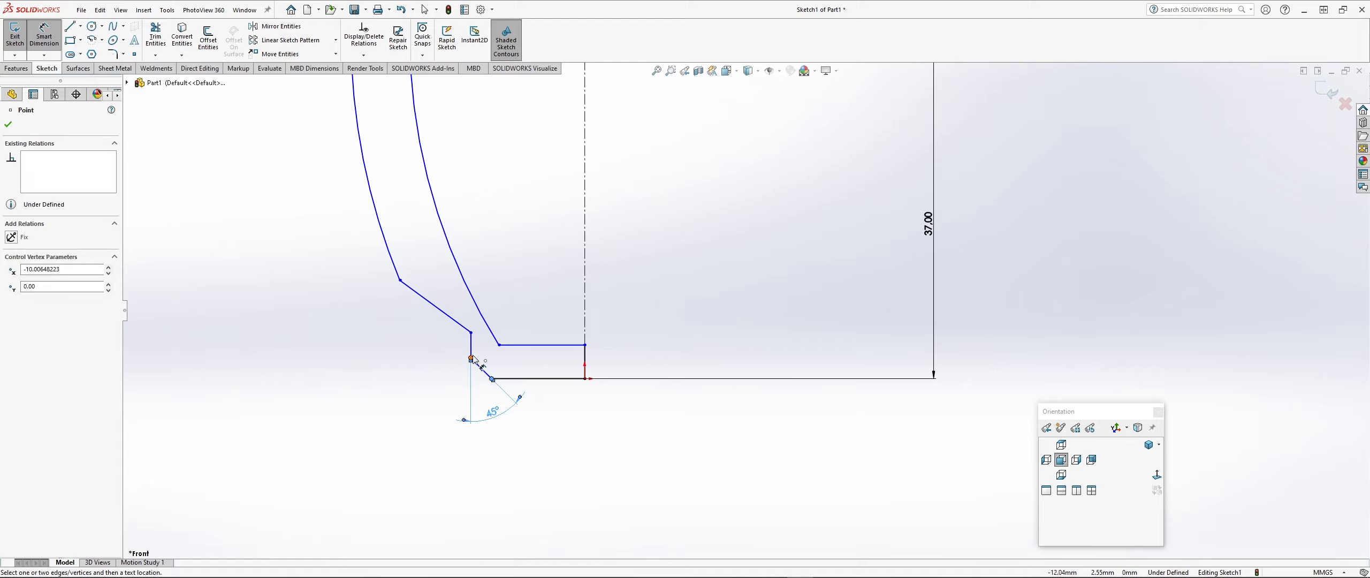
click(426, 377)
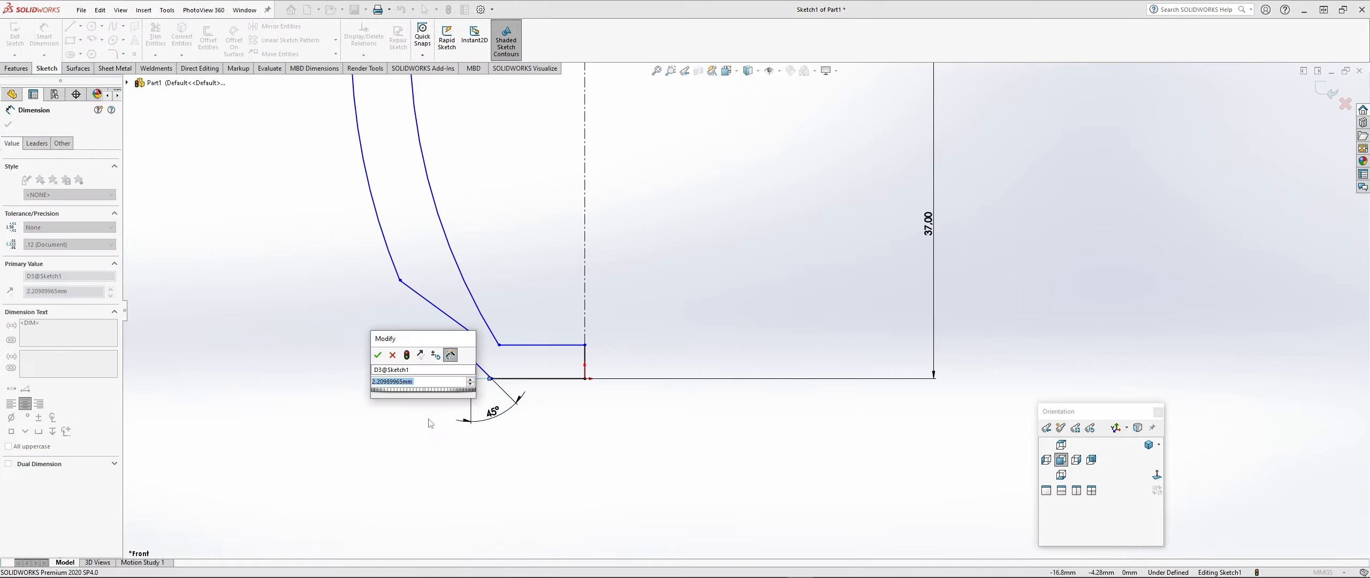
text(2)
key(Return)
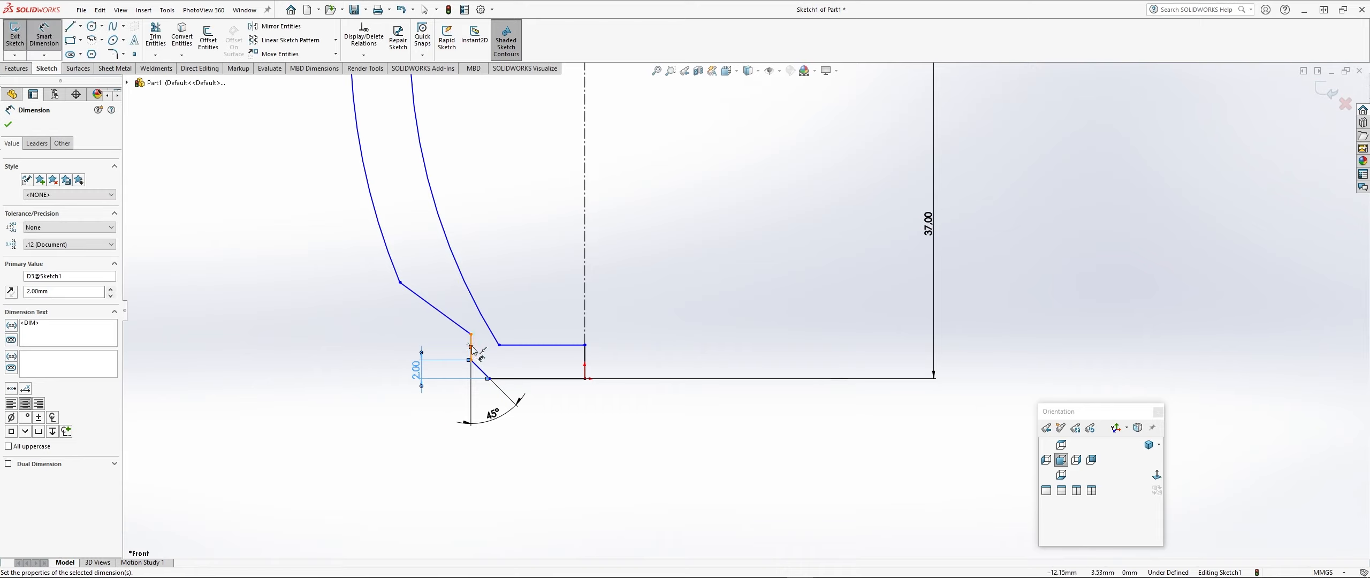
key(Escape)
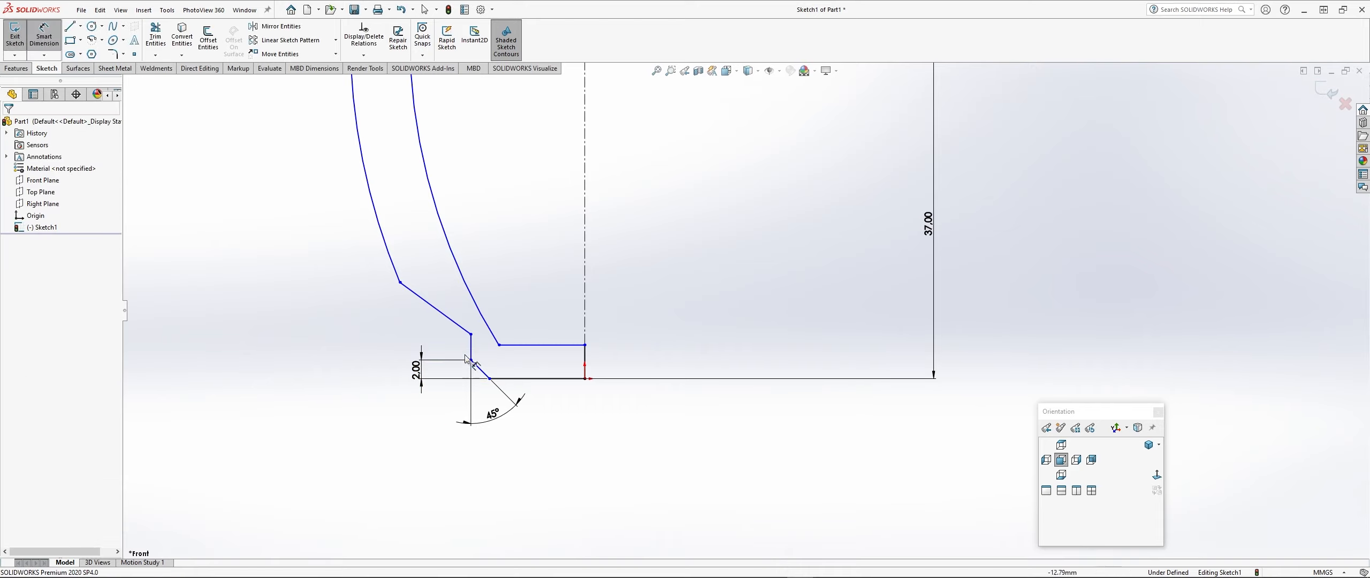
- Dimension the short outer vertical line above the 45° slope as 3 mm long
click(470, 349)
click(399, 356)
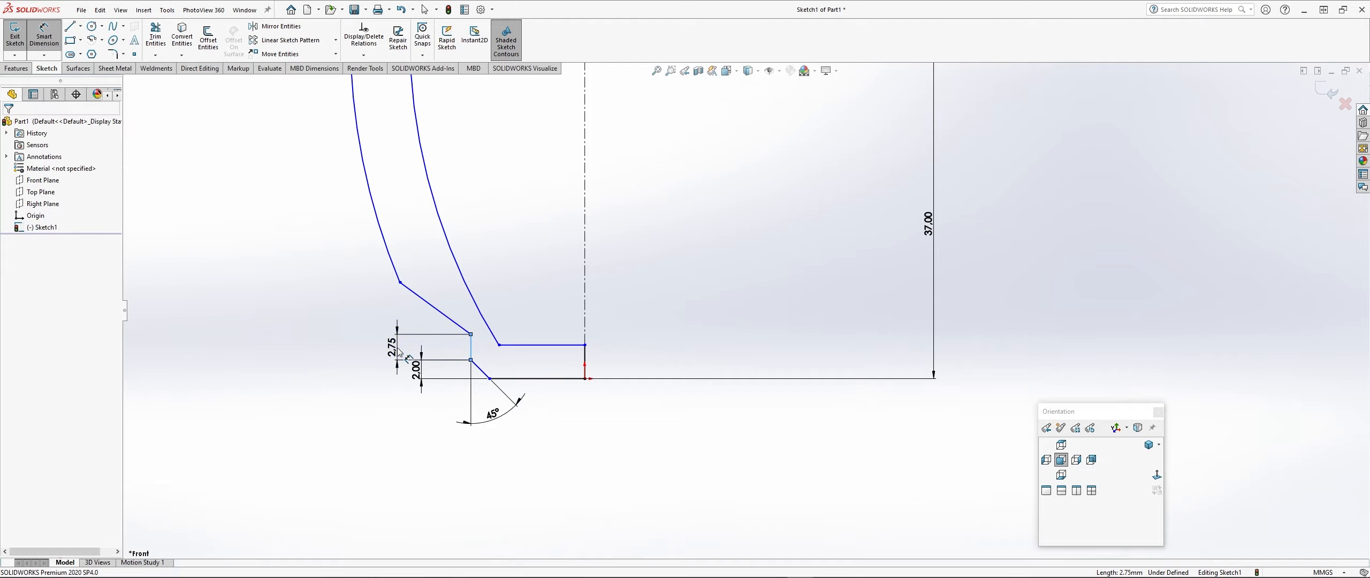
text(3)
key(Return)
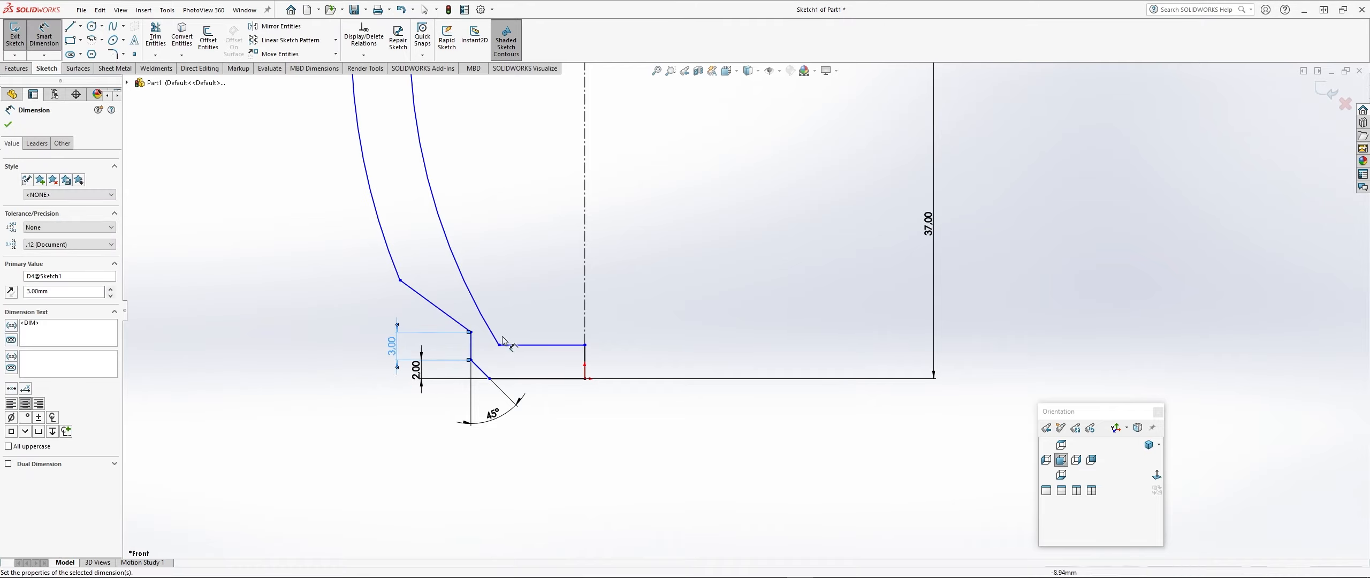
- Dimension the base thickness along the vertical line at the axis as 4 mm
click(584, 357)
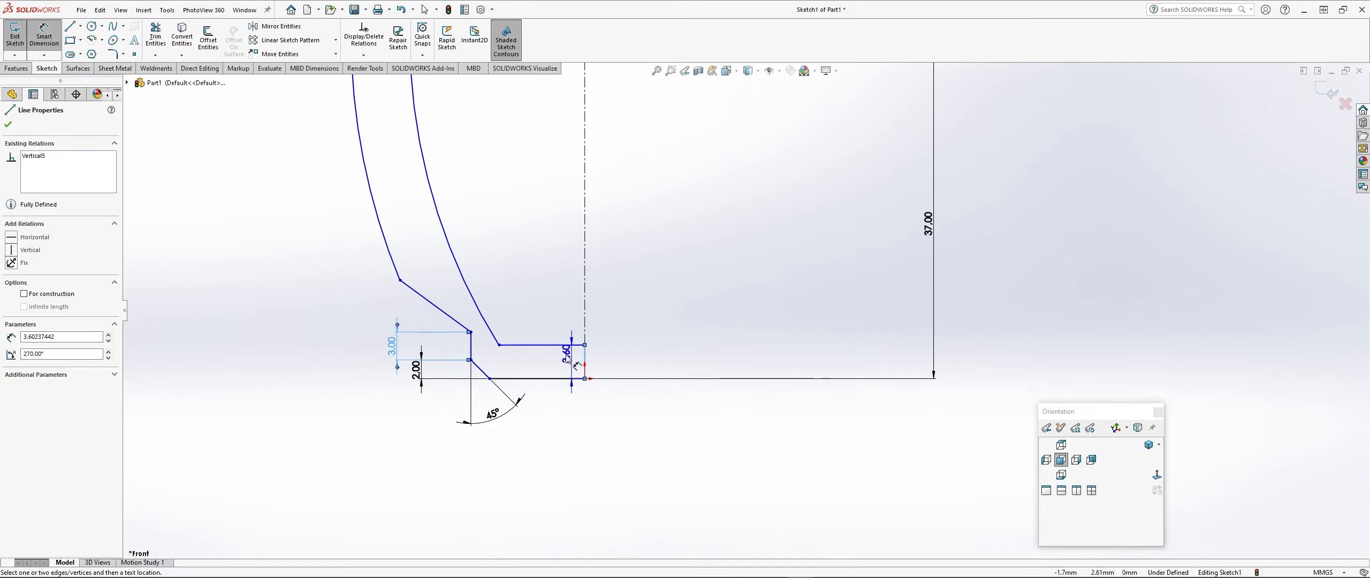
click(368, 365)
text(442mm)
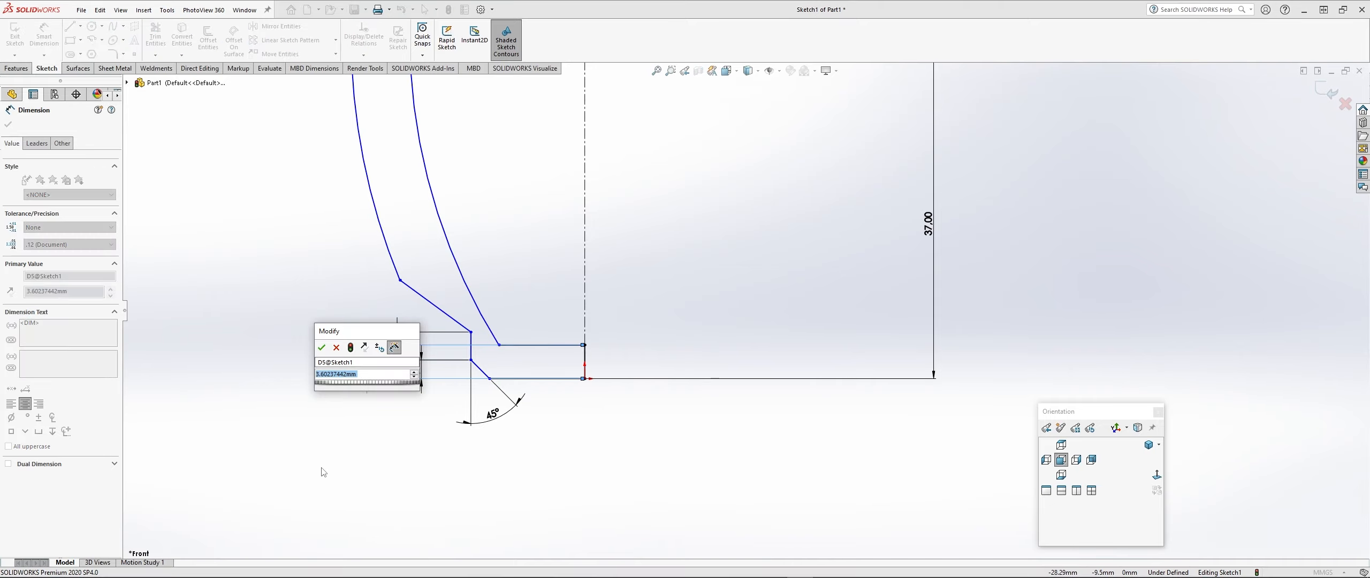
key(Return)
- Dimension the vertical distance from the outer arc's lower endpoint to the horizontal centerline as 26 mm
scroll(302, 478, up, 3)
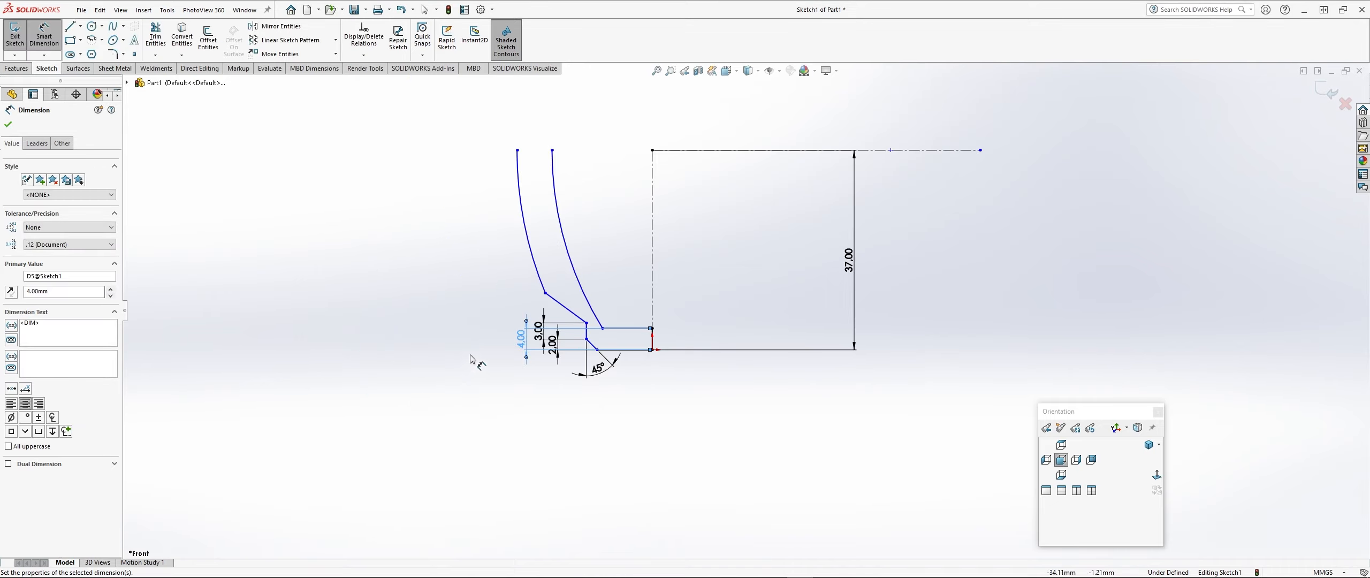
click(545, 293)
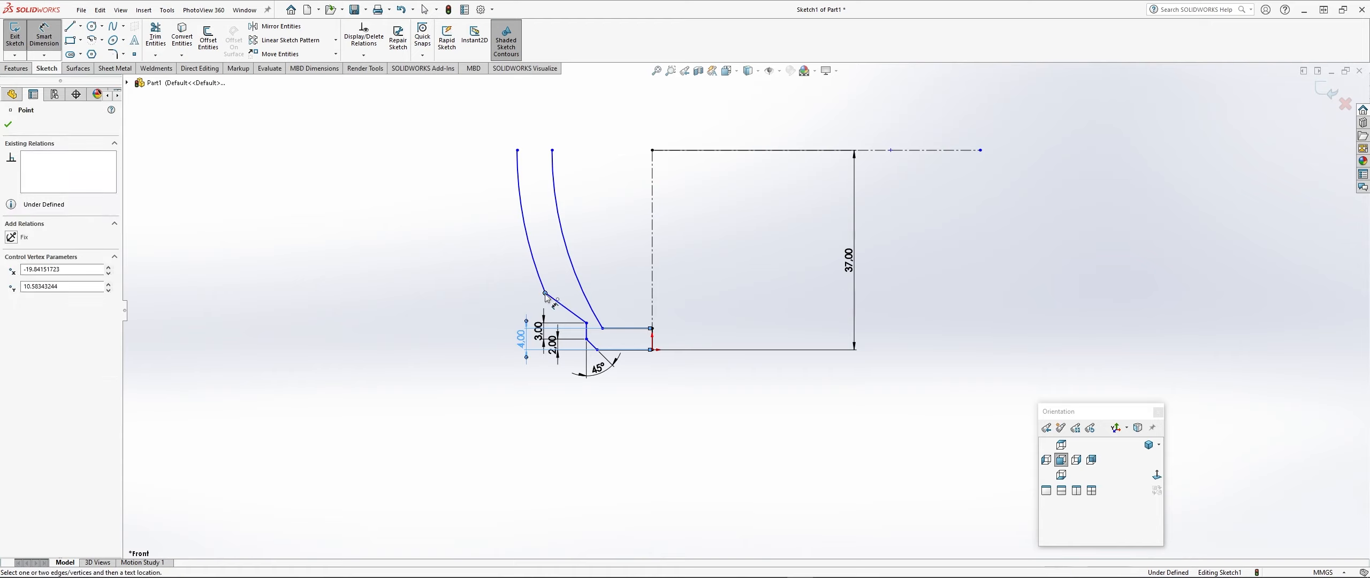
click(876, 151)
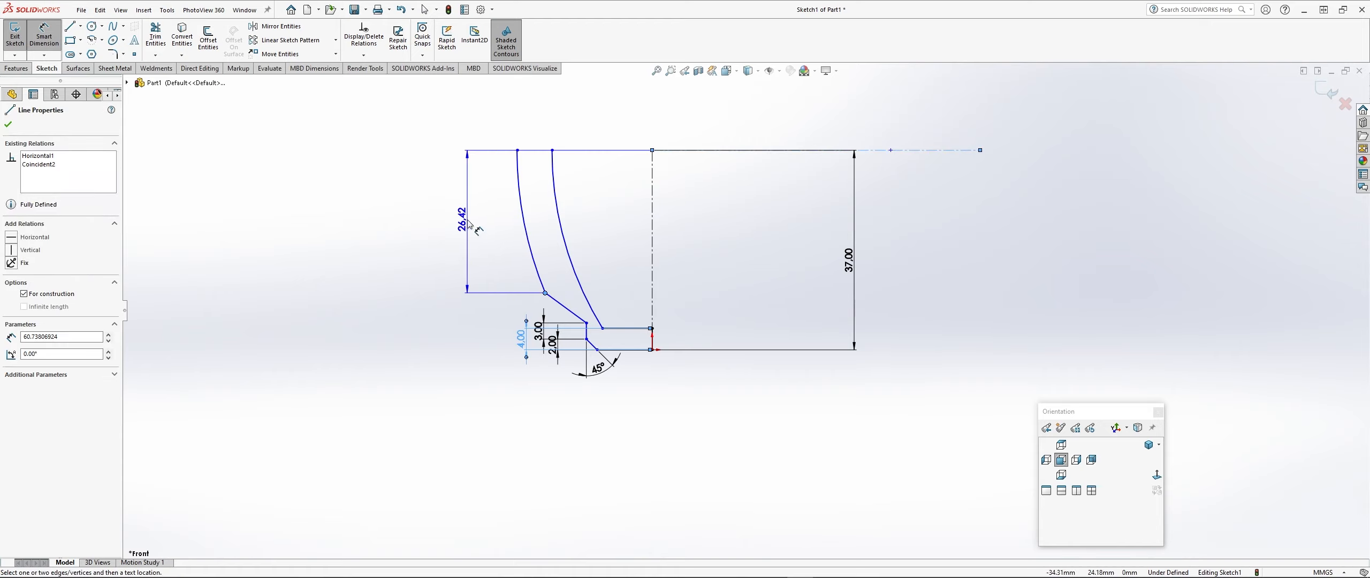
click(469, 223)
text(26)
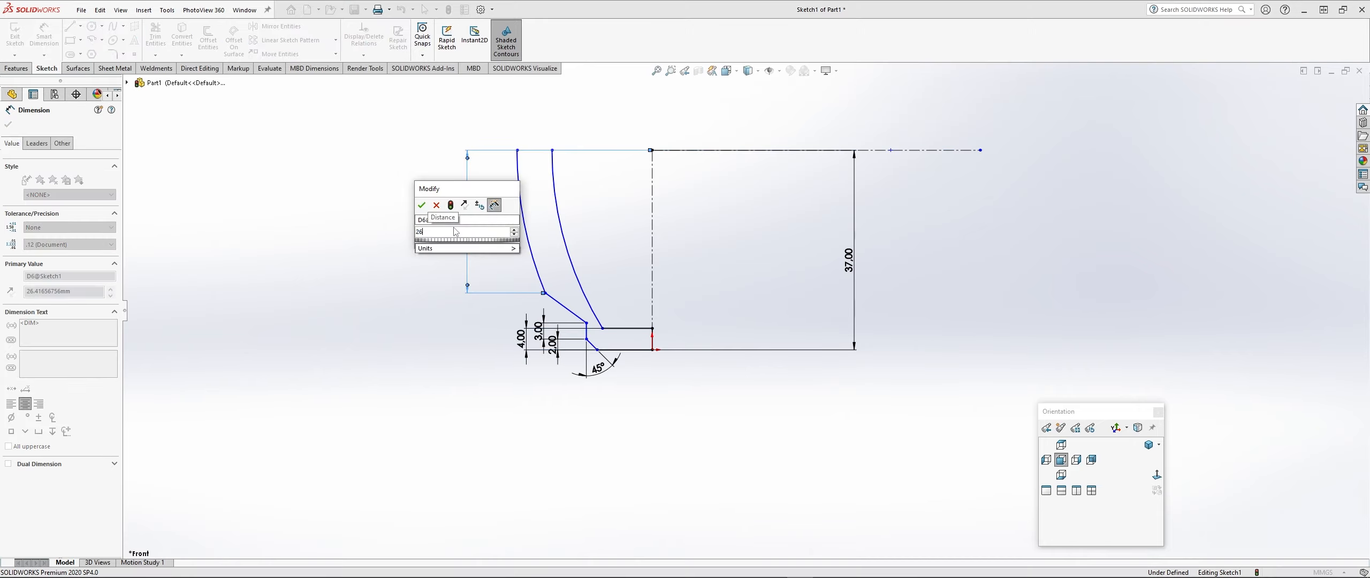
key(Return)
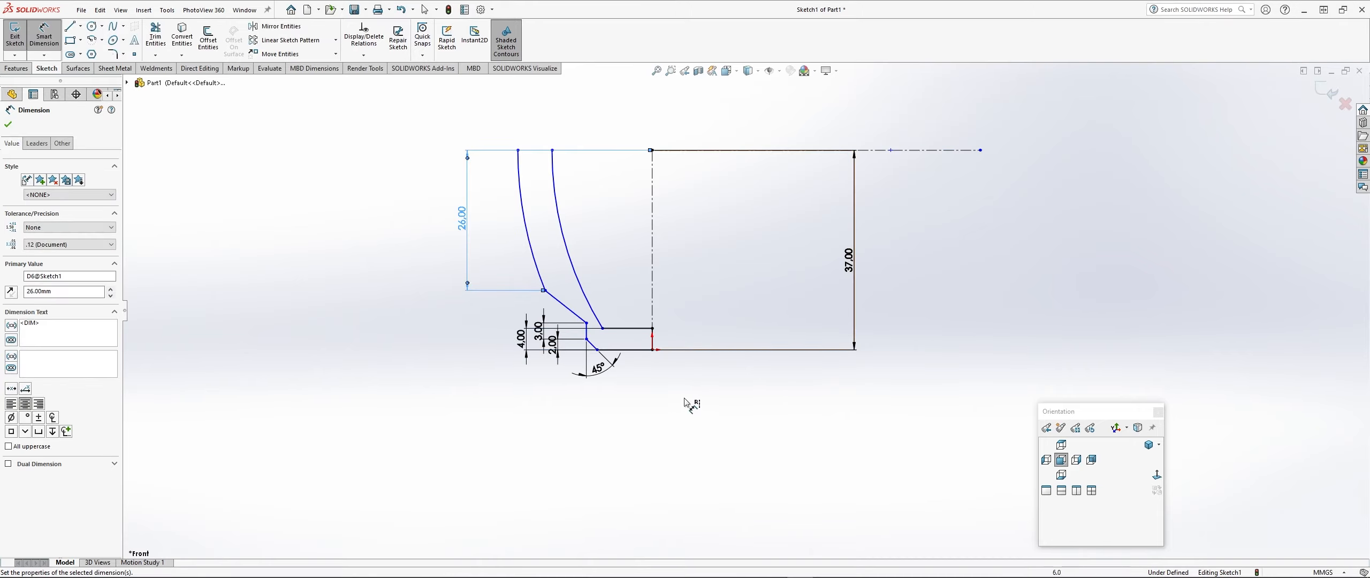
- Dimension the short outer vertical line about the vertical centerline as a 25 mm diameter, with the diameter symbol
click(652, 313)
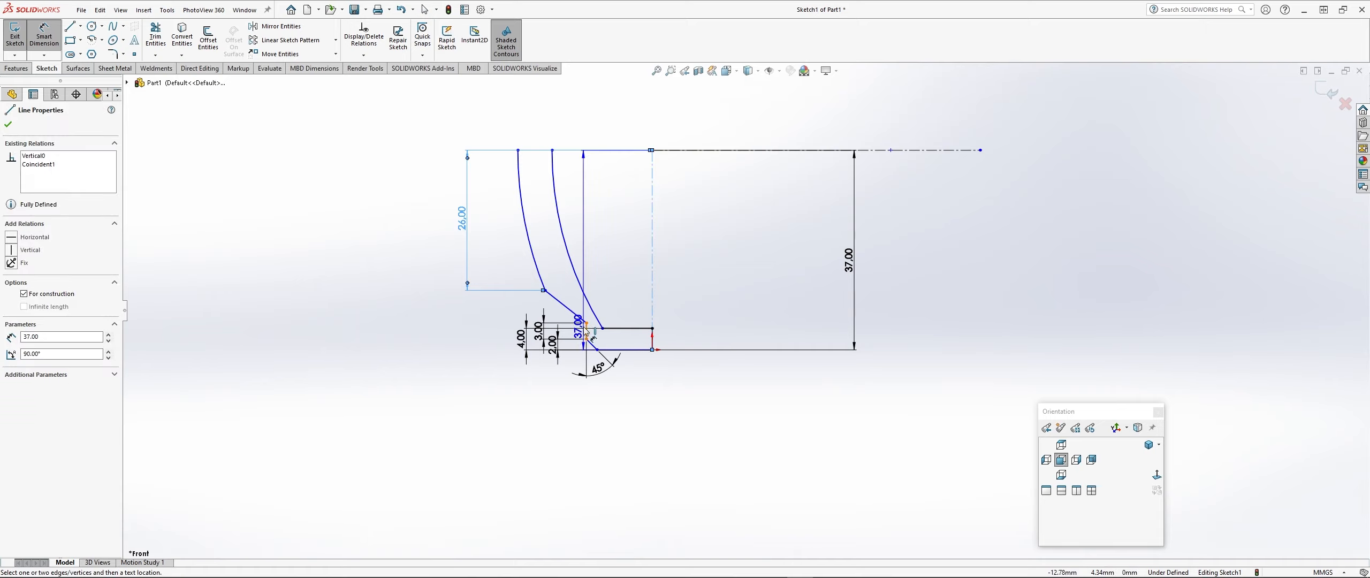
click(587, 335)
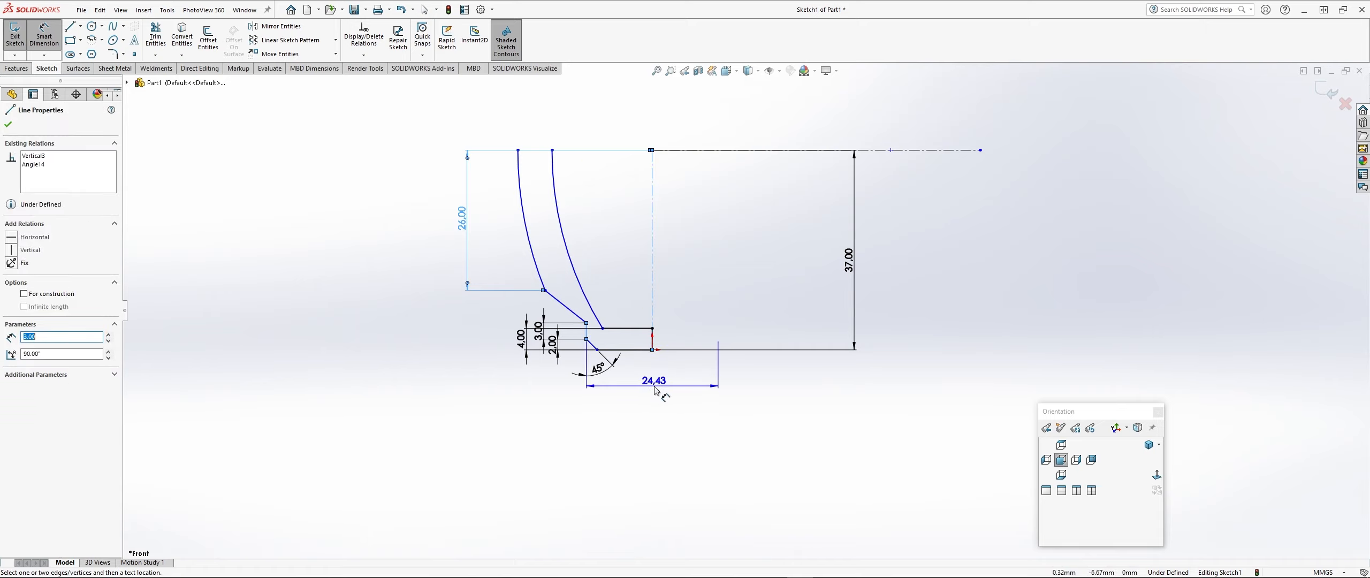
click(655, 389)
text(25)
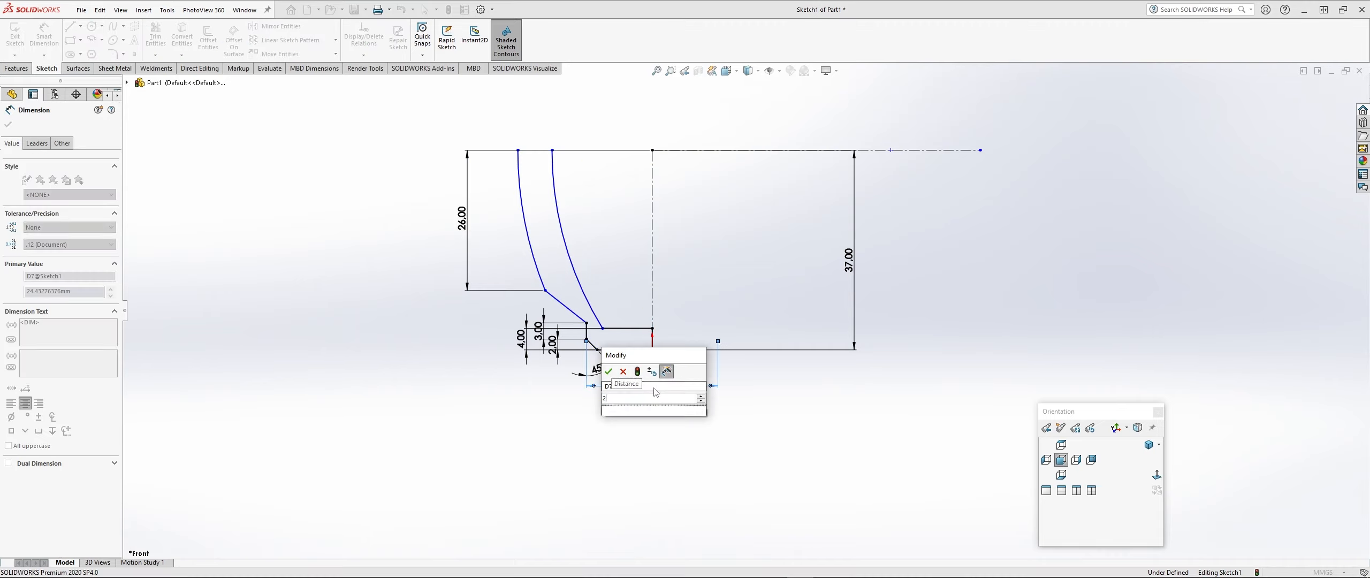
click(609, 373)
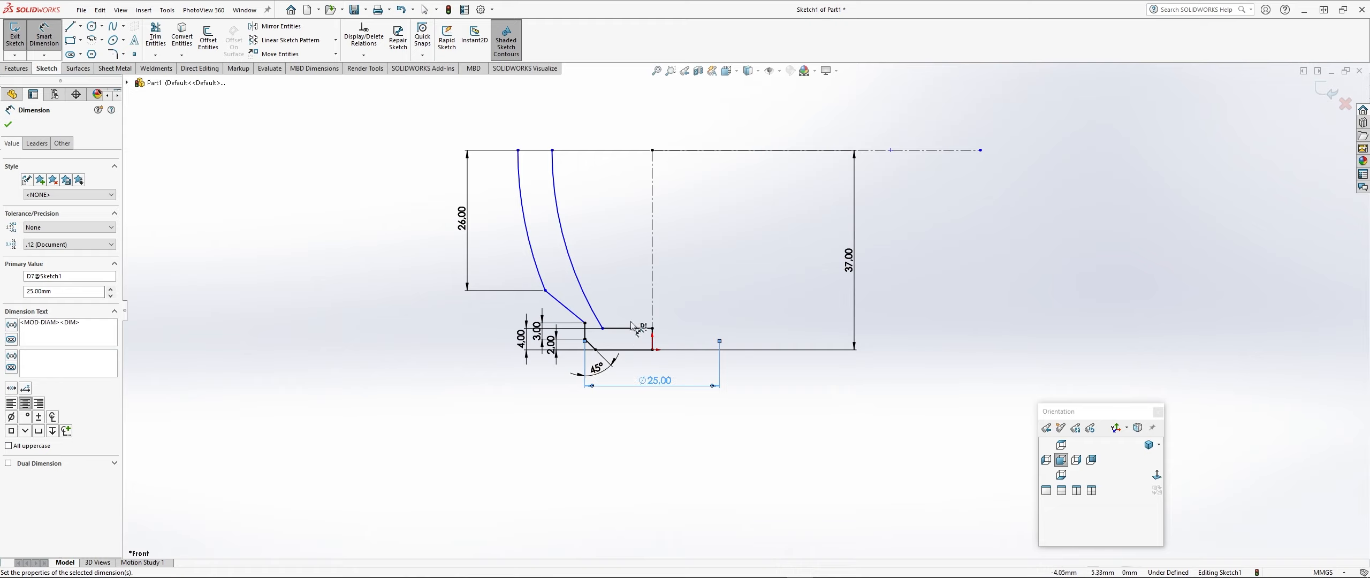
- Dimension the outer arc's lower endpoint about the vertical centerline as a 40 mm diameter and add the diameter symbol
click(544, 290)
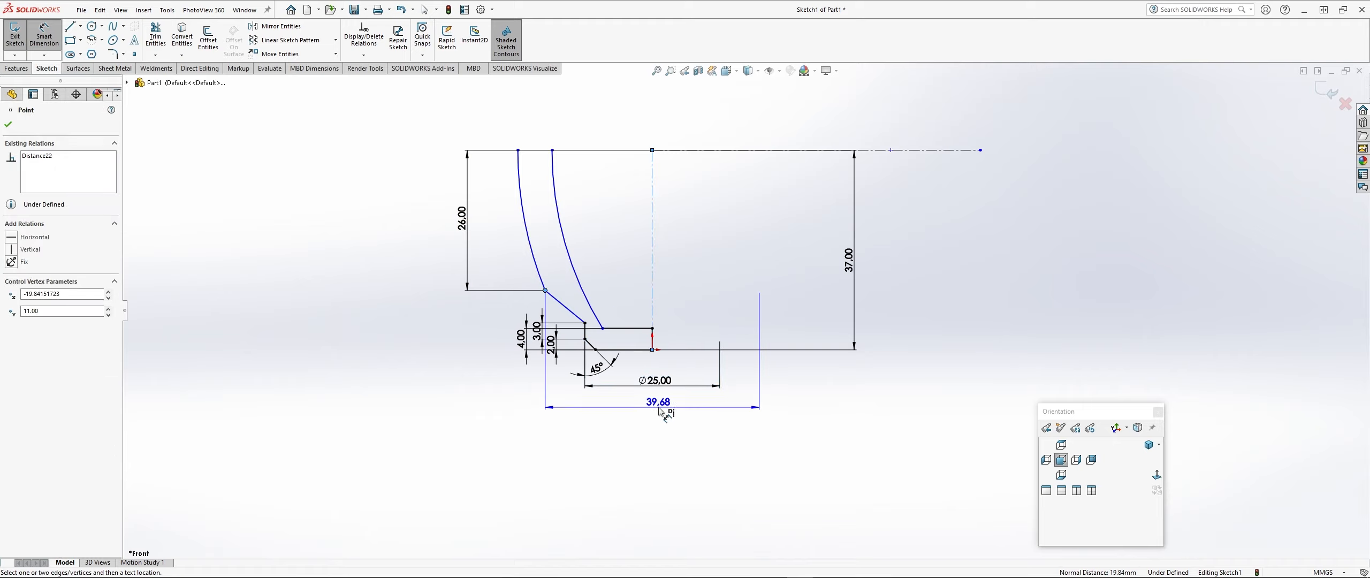
click(660, 404)
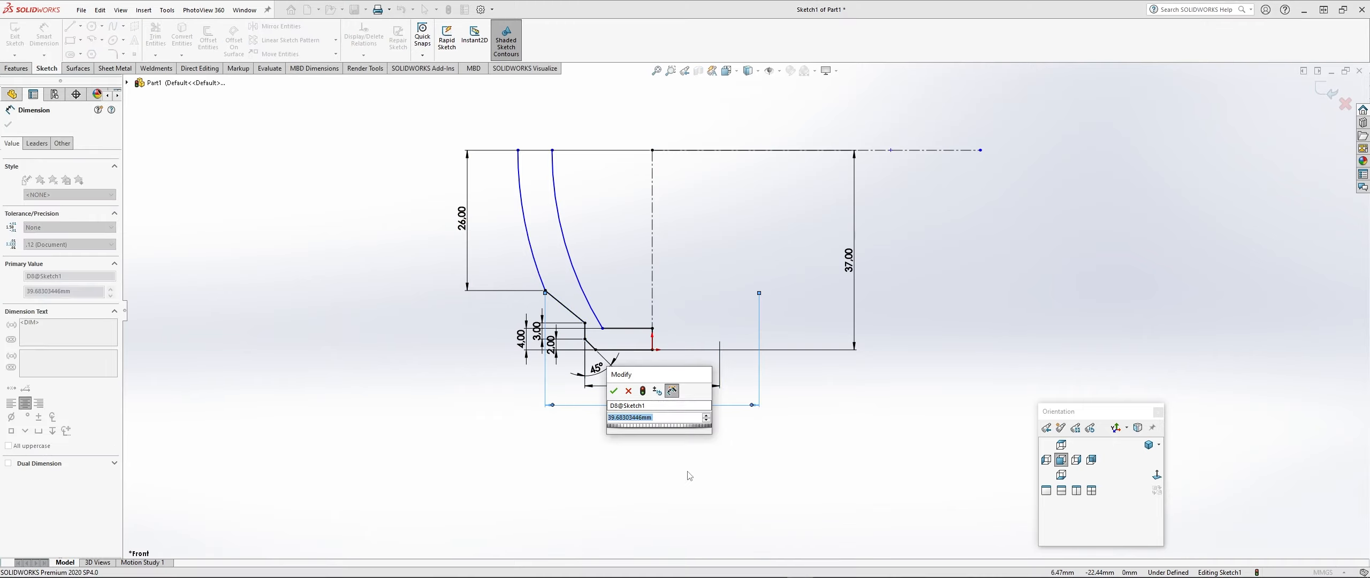
text(40)
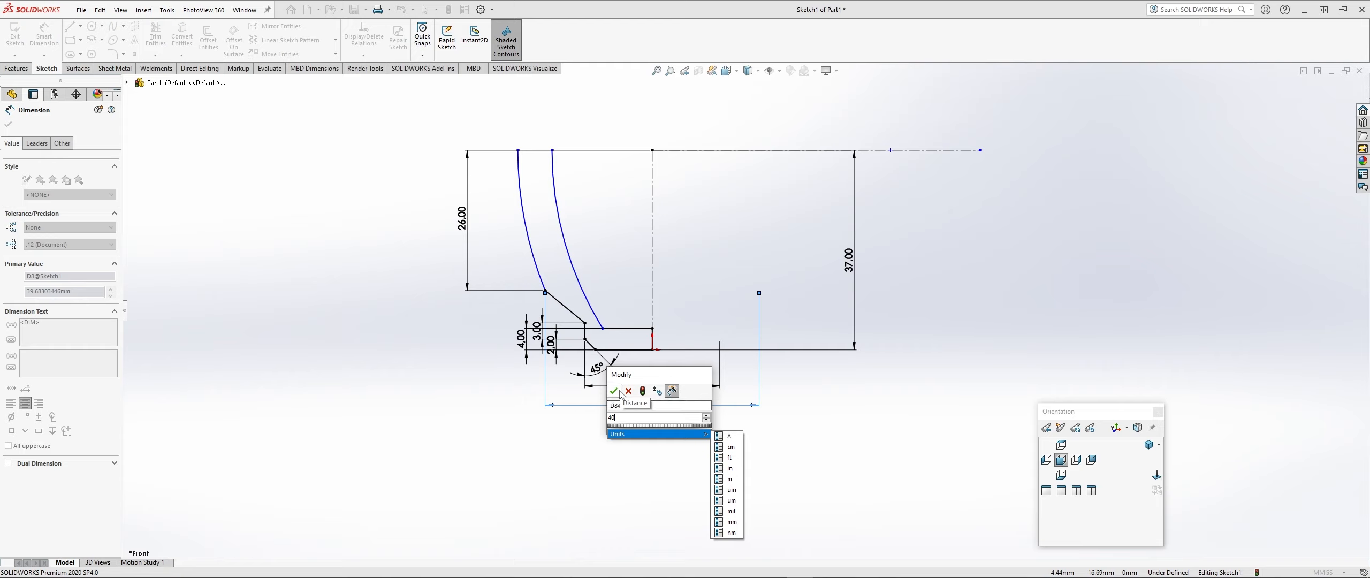
click(615, 391)
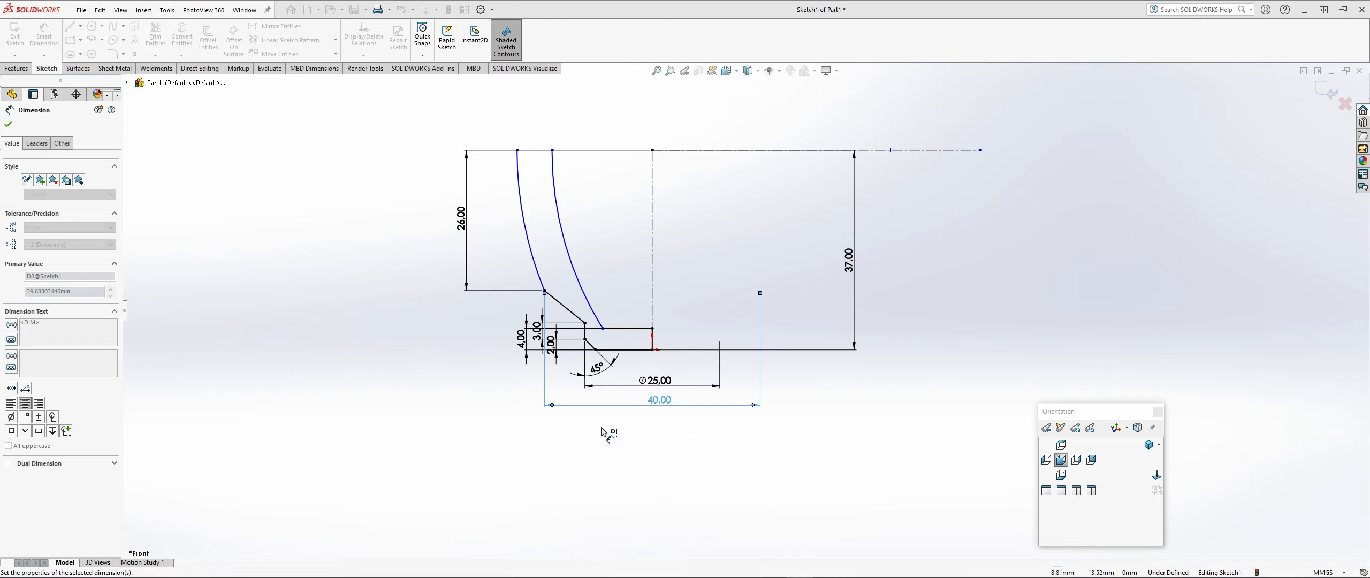
click(10, 417)
click(417, 443)
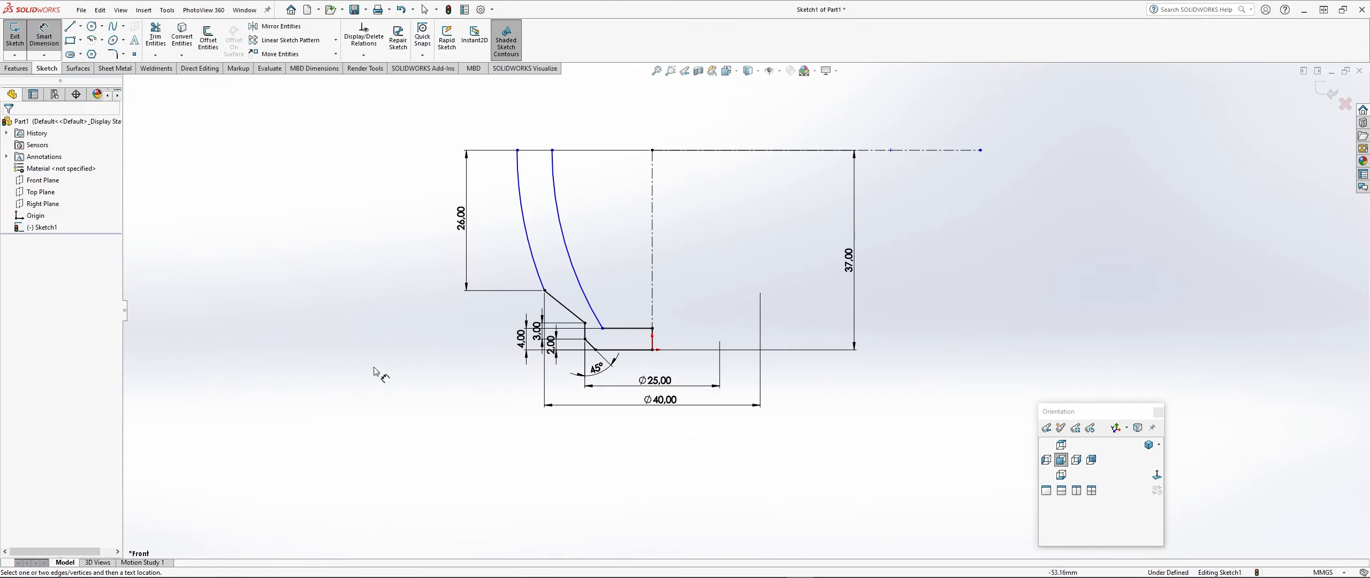
- Dimension the outer arc's radius as 55 mm
click(538, 267)
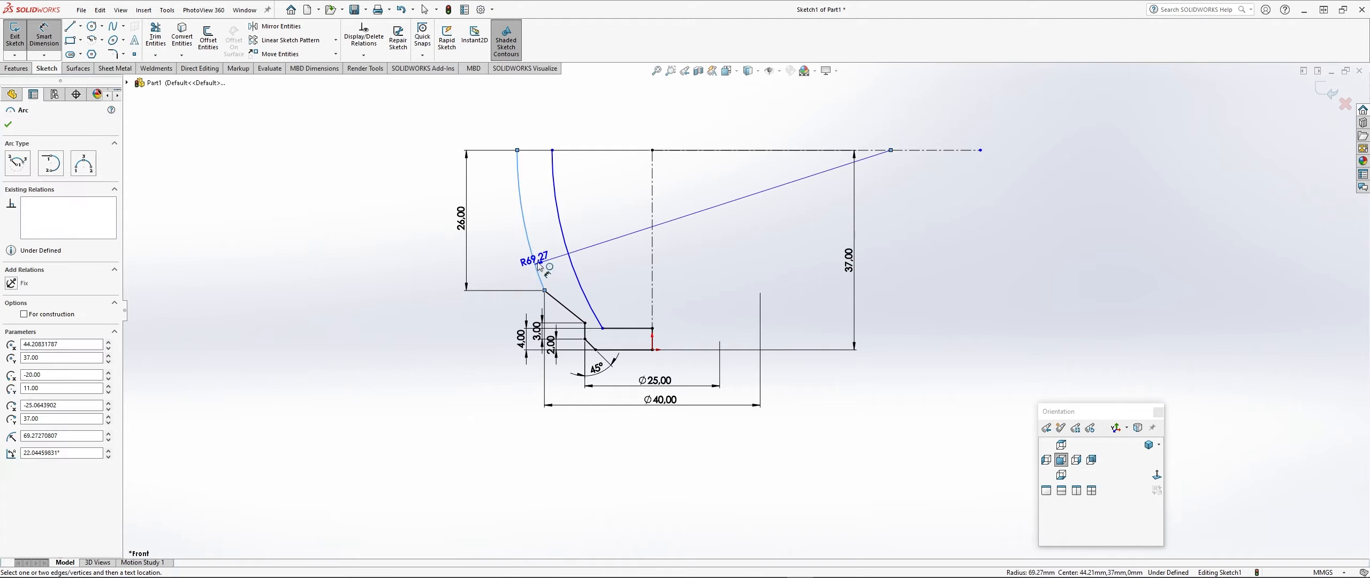
click(610, 197)
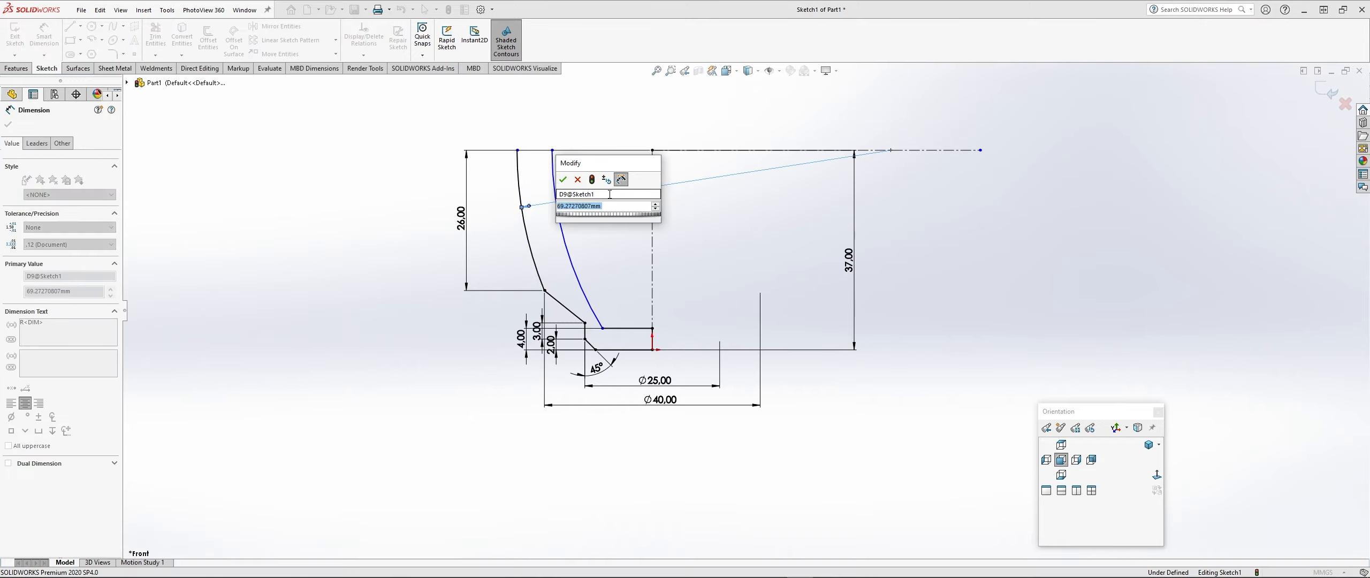
text(55)
key(Return)
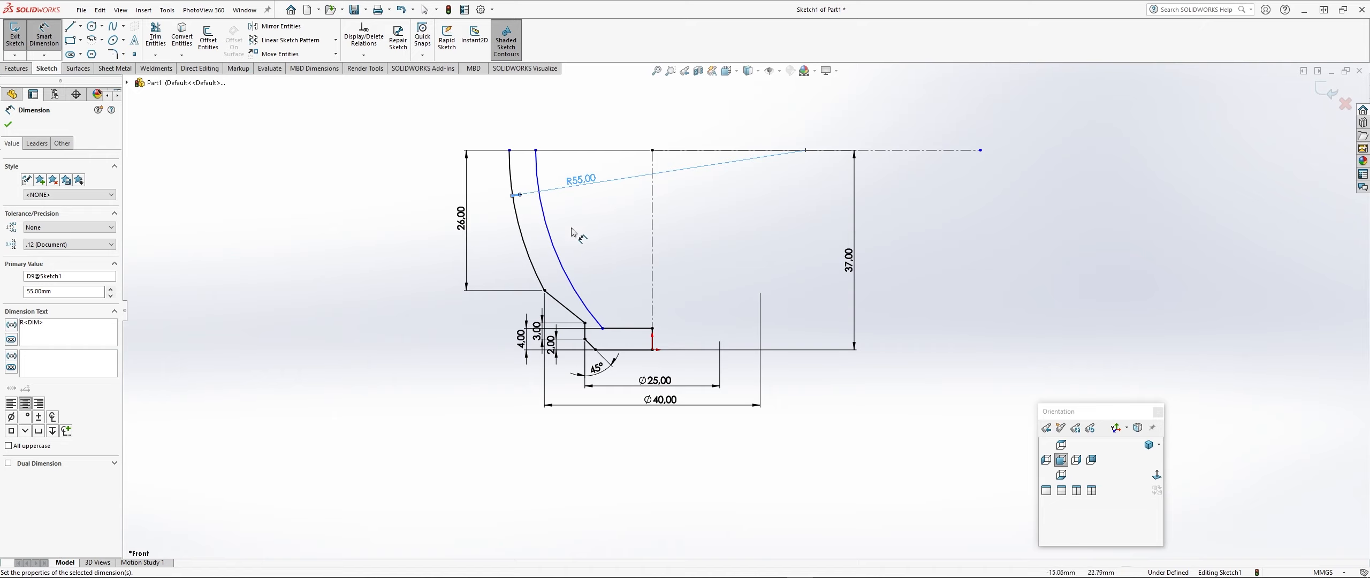
- Dimension the inner arc's radius as 48.5 mm and finish dimensioning
click(557, 247)
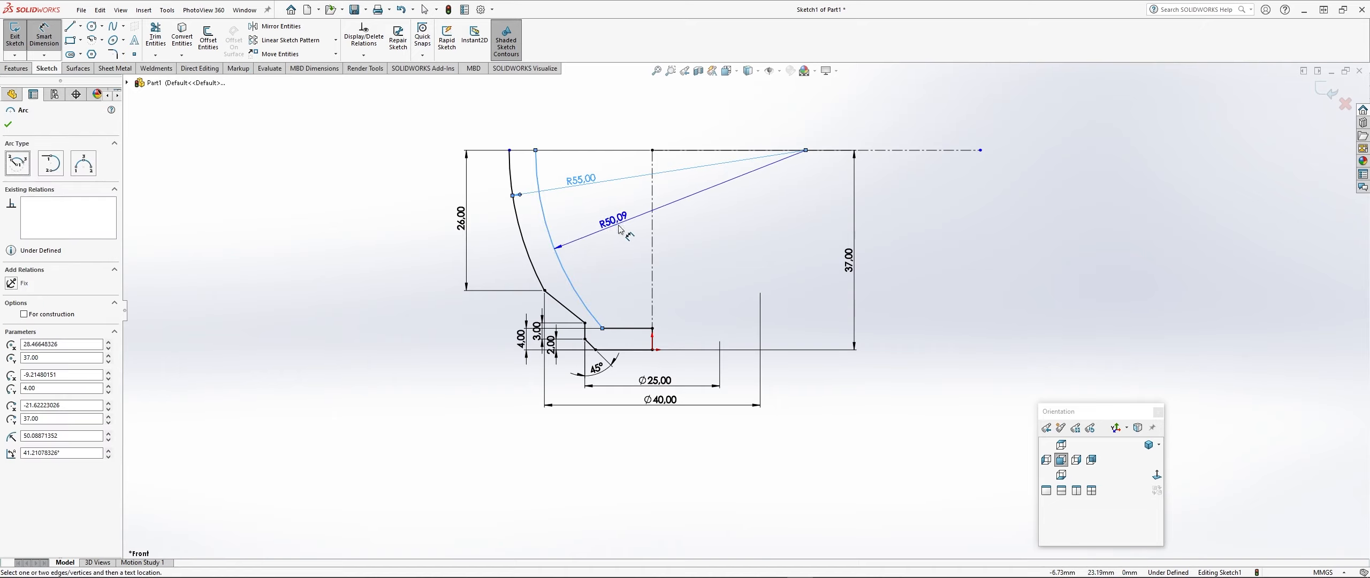
click(623, 217)
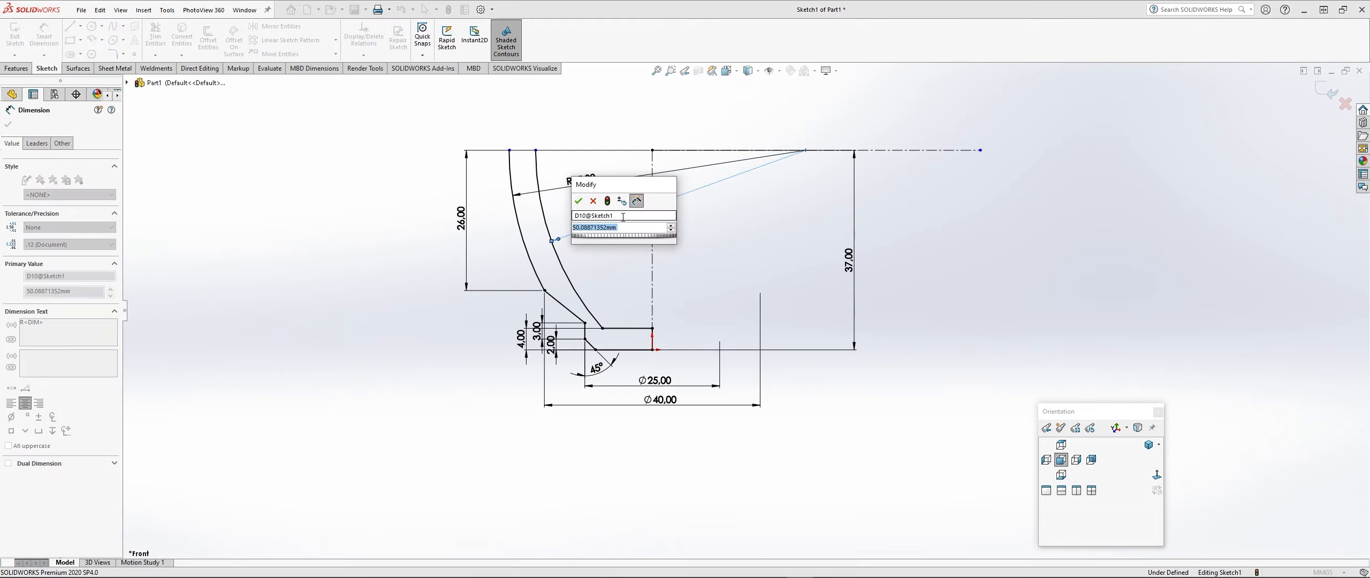
key(Return)
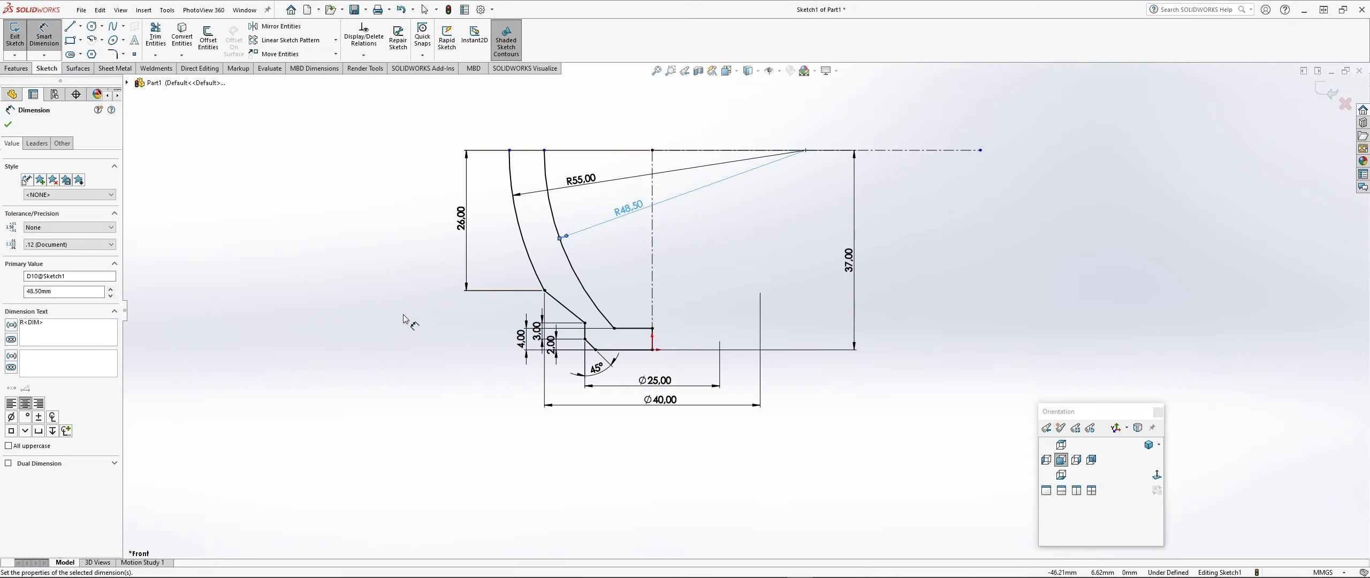
key(Escape)
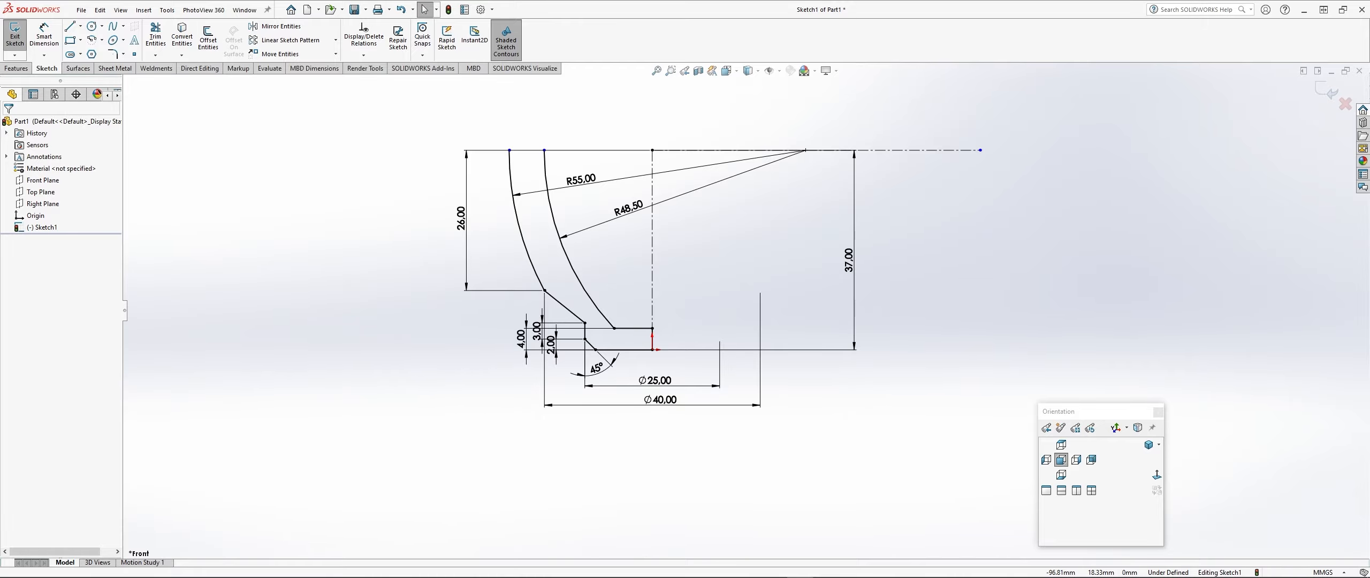
- Check the reference drawing and sketch a concentric arc of about 51 mm radius between the two wall arcs, ending at the horizontal centerline
drag(0, 11, 737, 11)
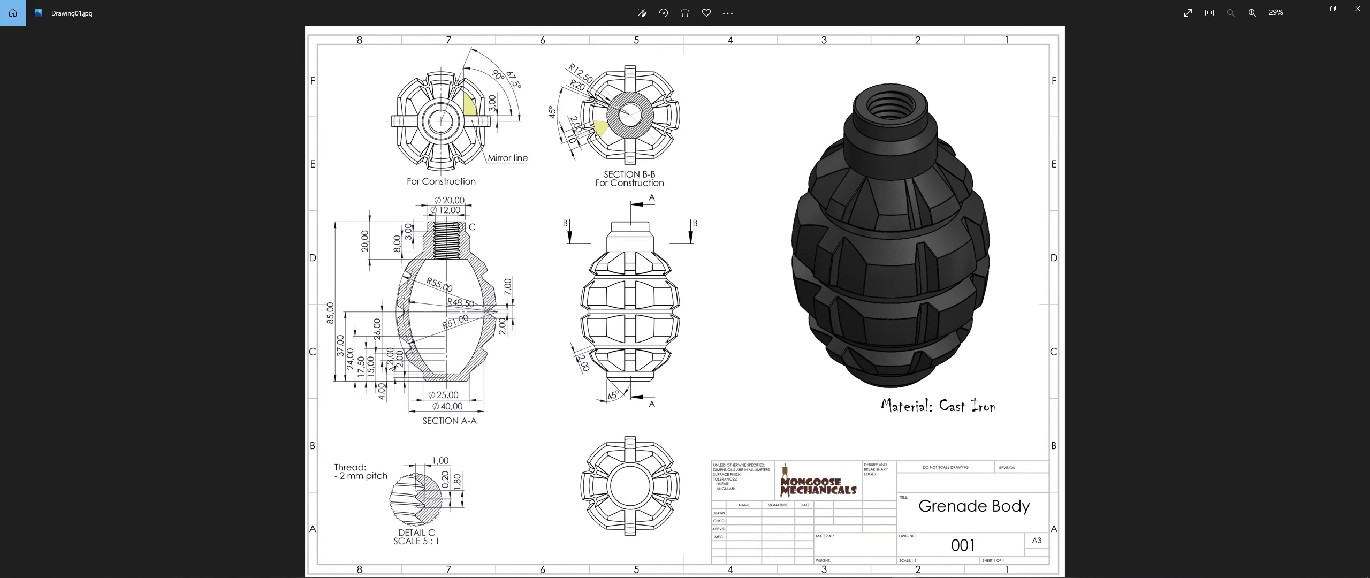
scroll(392, 367, up, 3)
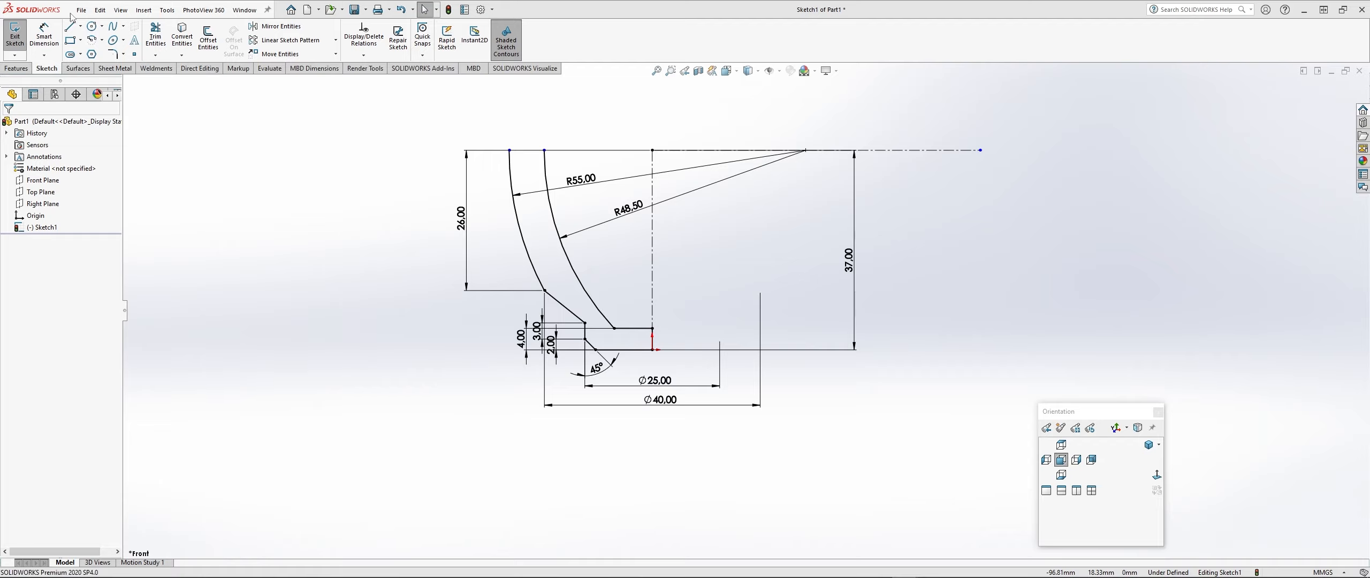
click(92, 41)
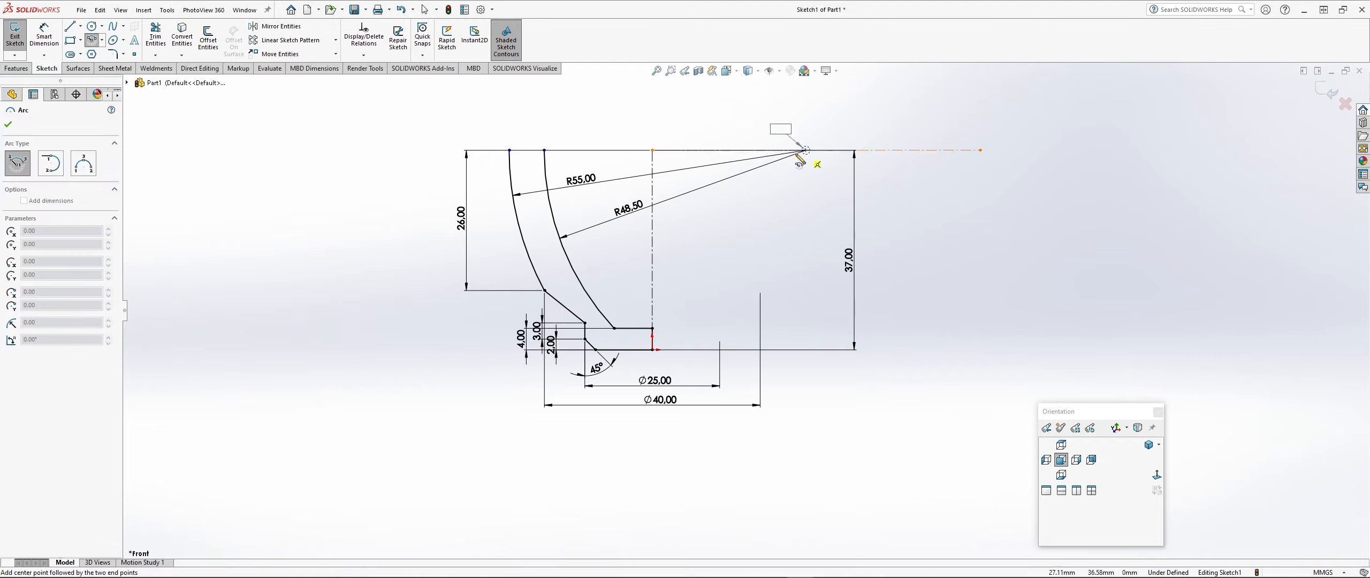
click(804, 149)
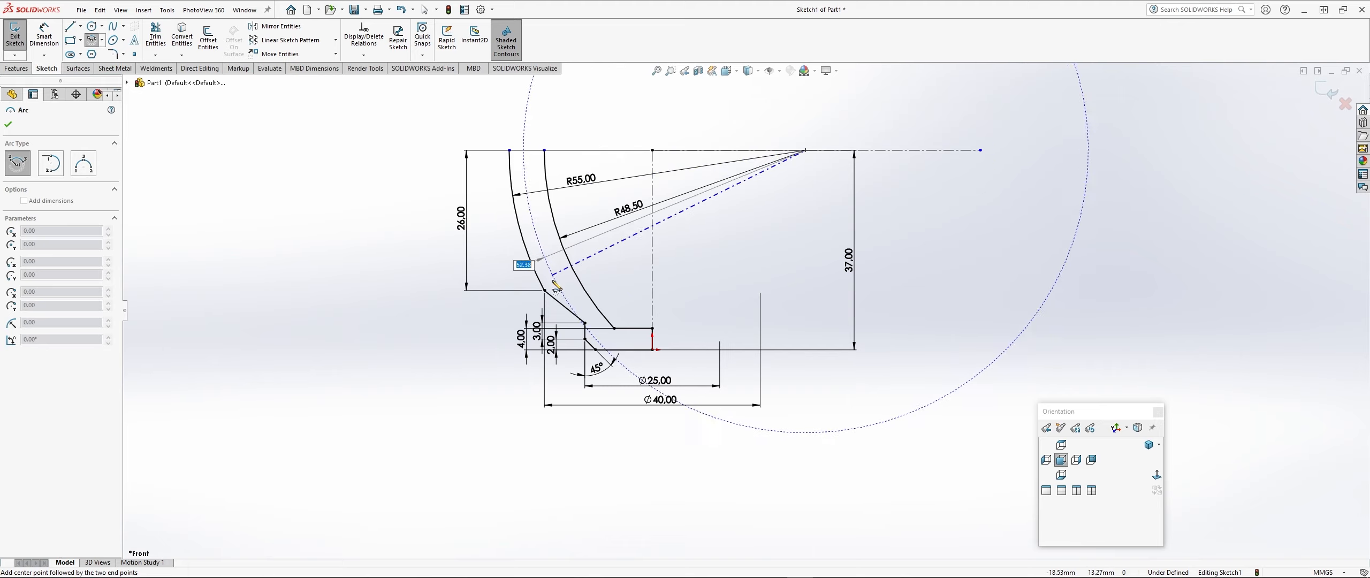
click(577, 303)
click(530, 150)
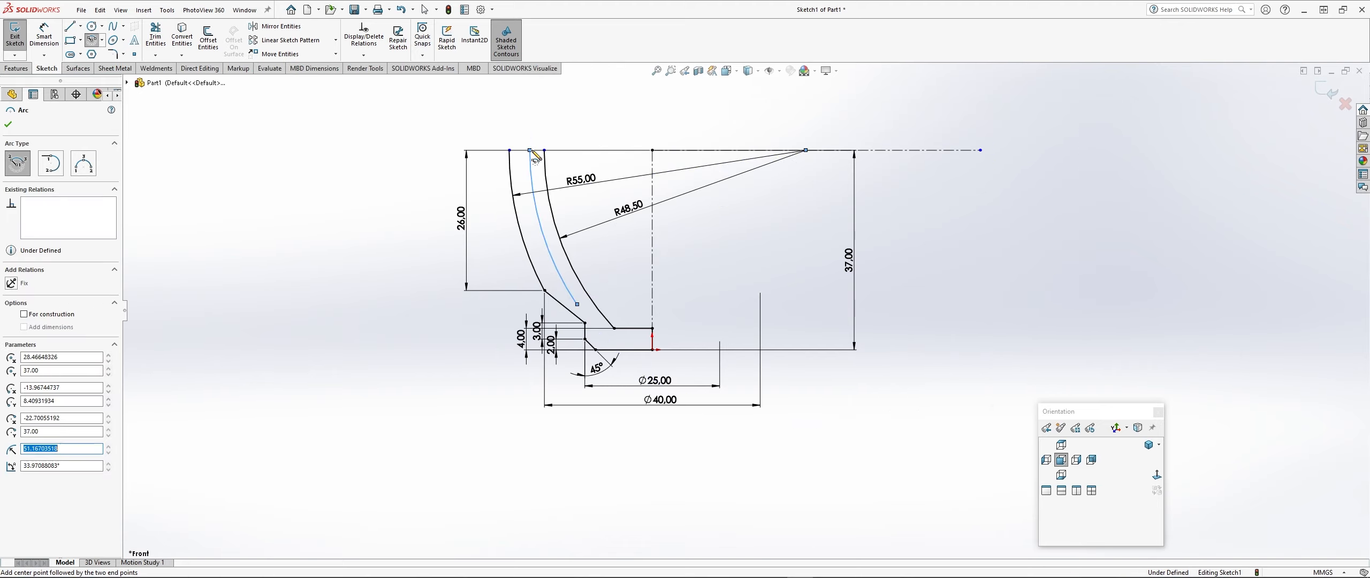
key(Escape)
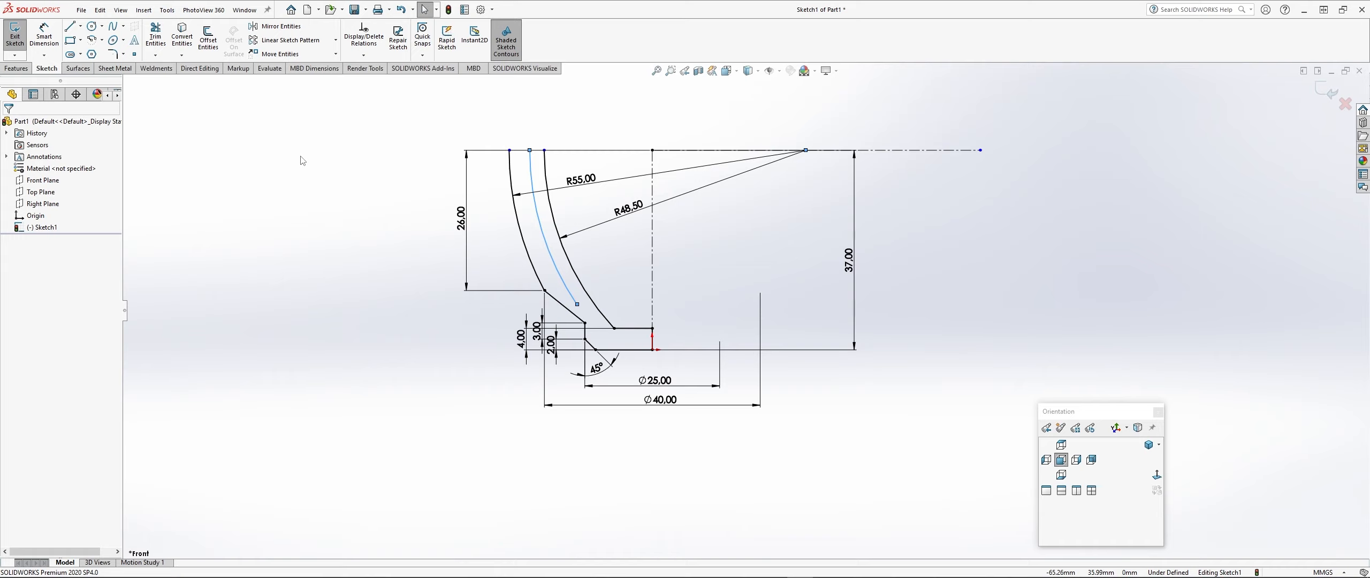
- Convert the arc between the inner and outer wall arcs to construction geometry
click(552, 241)
click(574, 204)
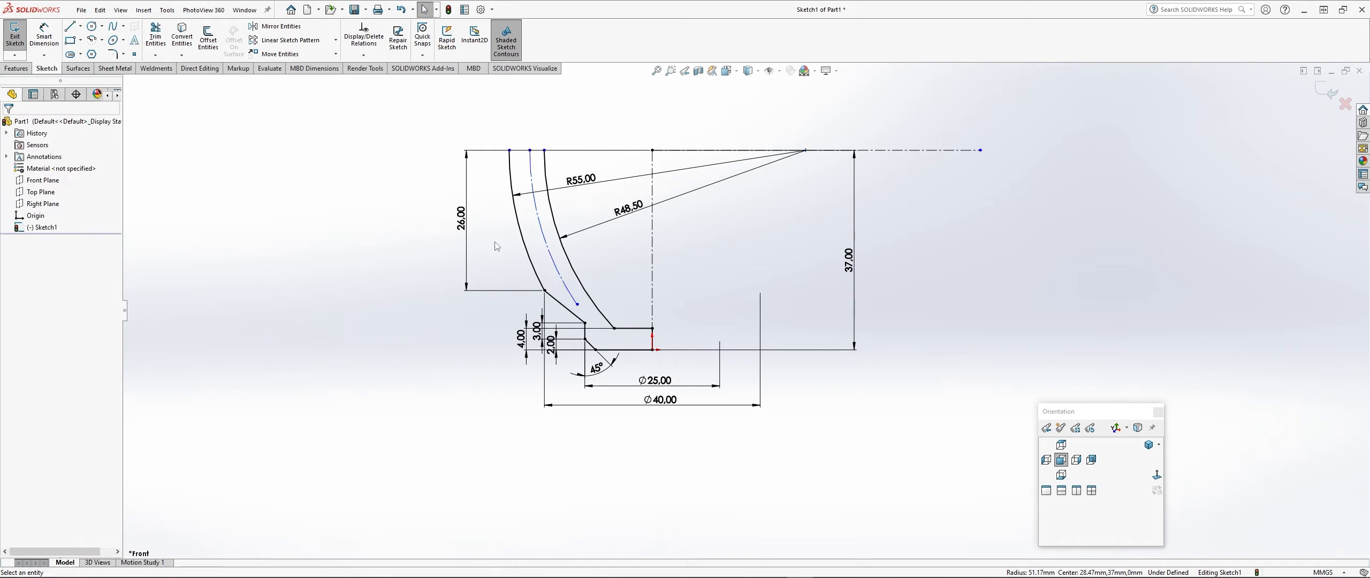
click(382, 266)
- Dimension the construction arc's radius as 51 mm
click(44, 36)
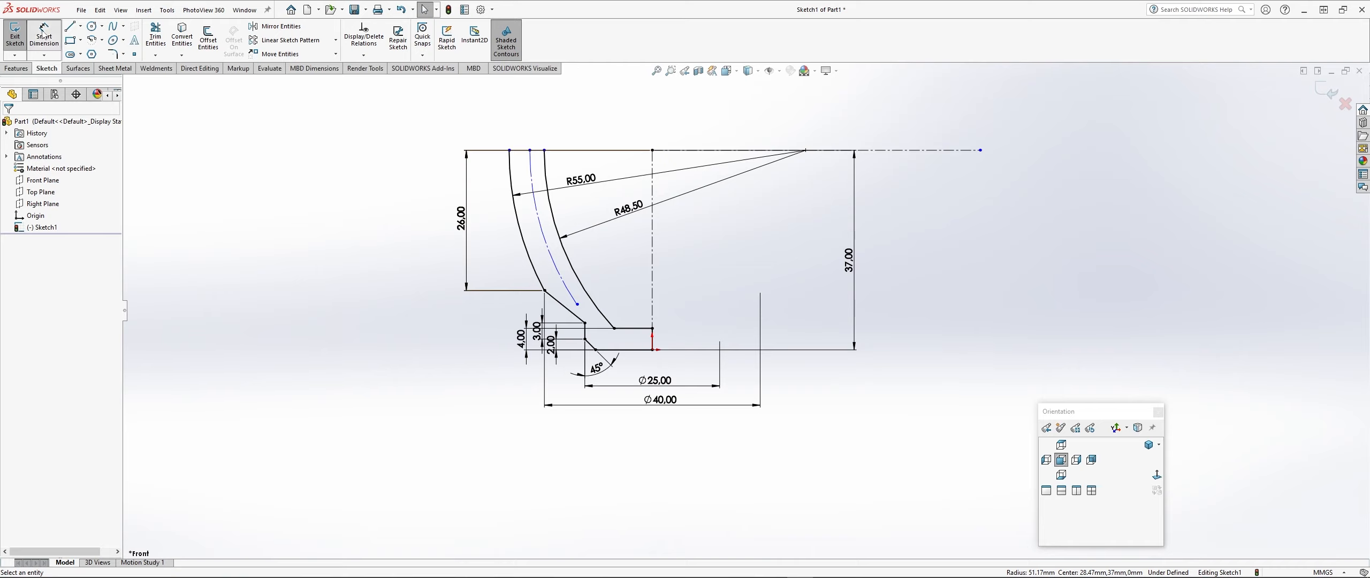
click(565, 279)
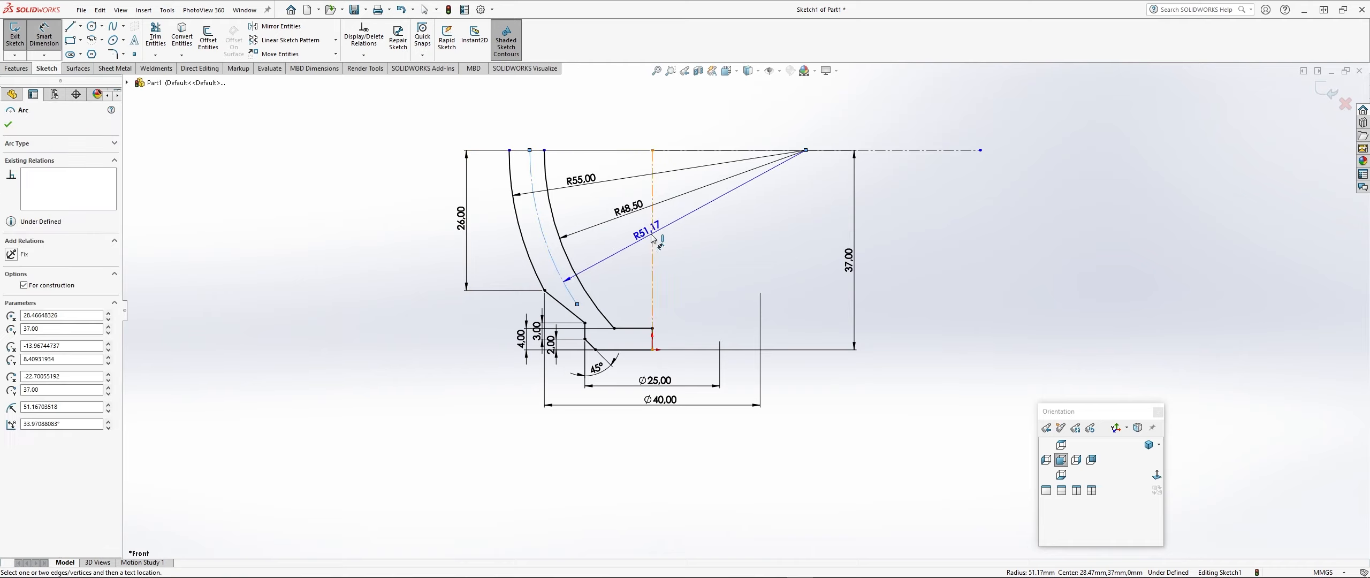
click(679, 226)
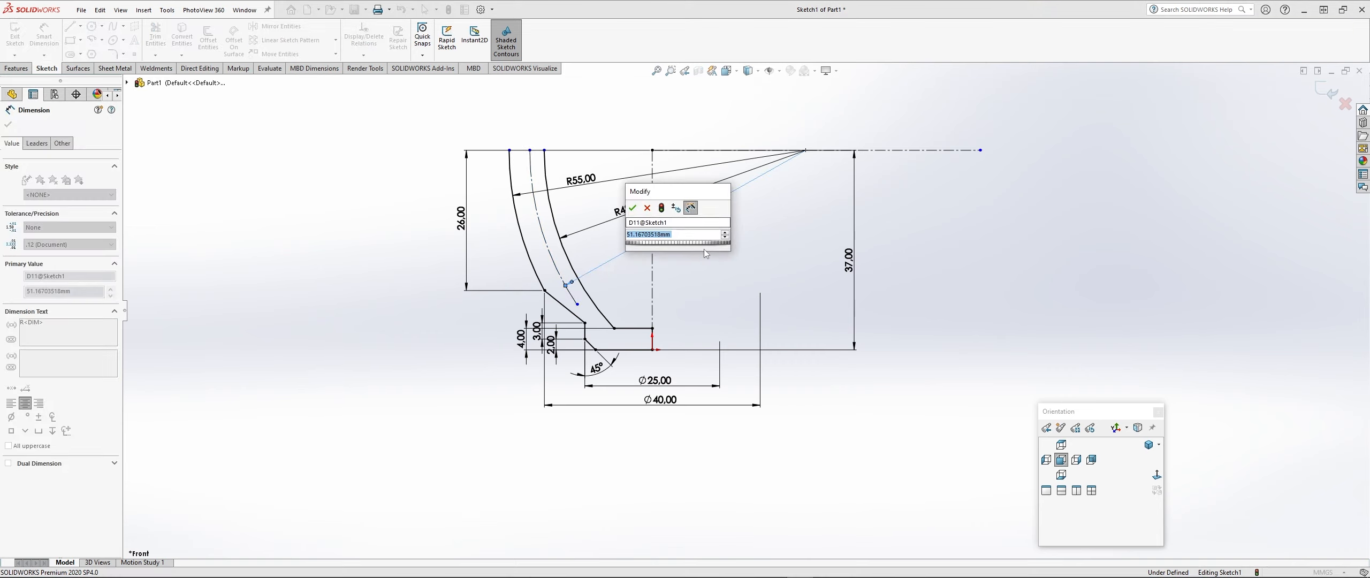
text(51)
key(Return)
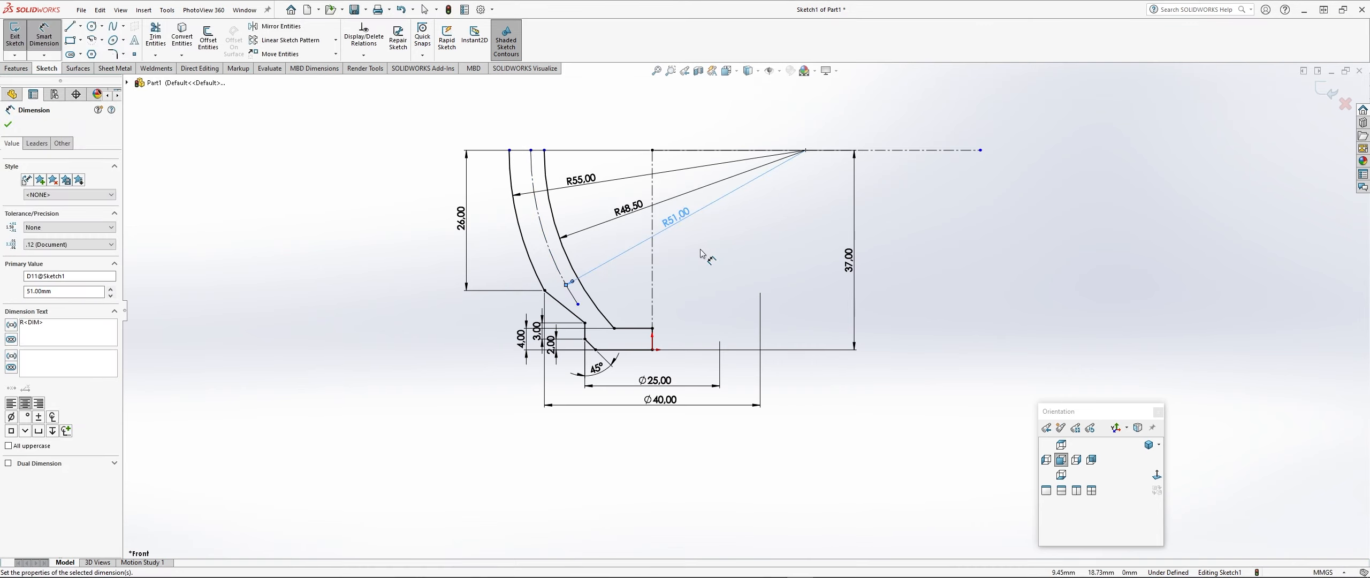
click(8, 124)
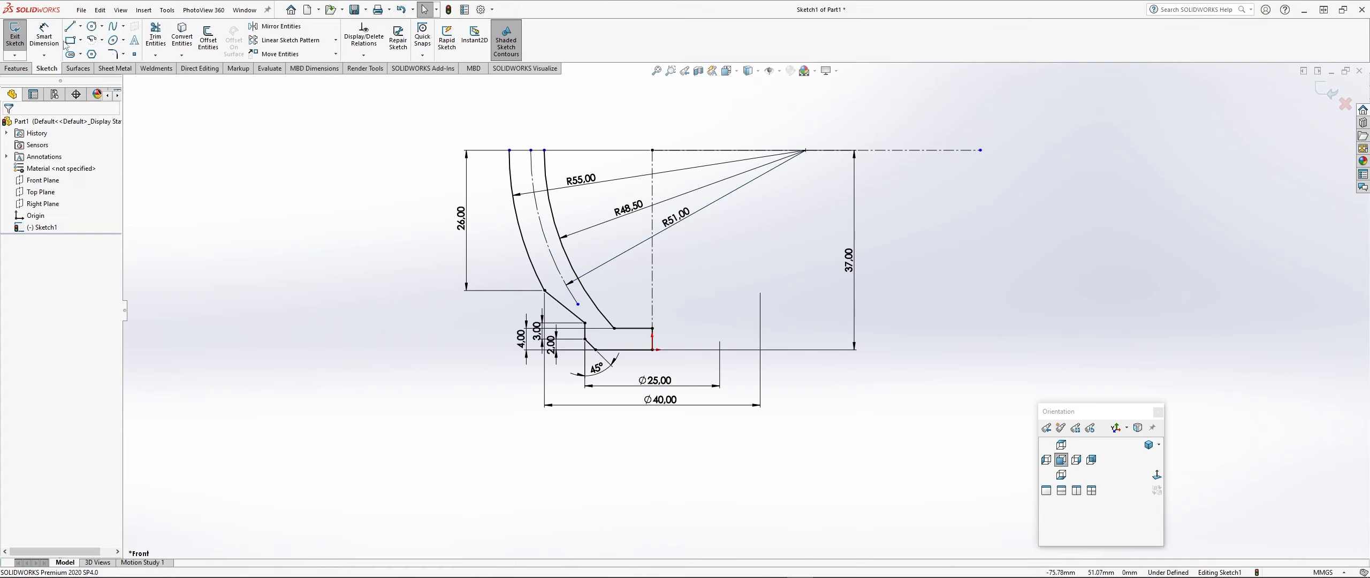
- Sketch a three-line groove from the outer arc in to the construction arc, about 4 mm along it, and back to the outer arc
click(70, 27)
scroll(634, 330, down, 3)
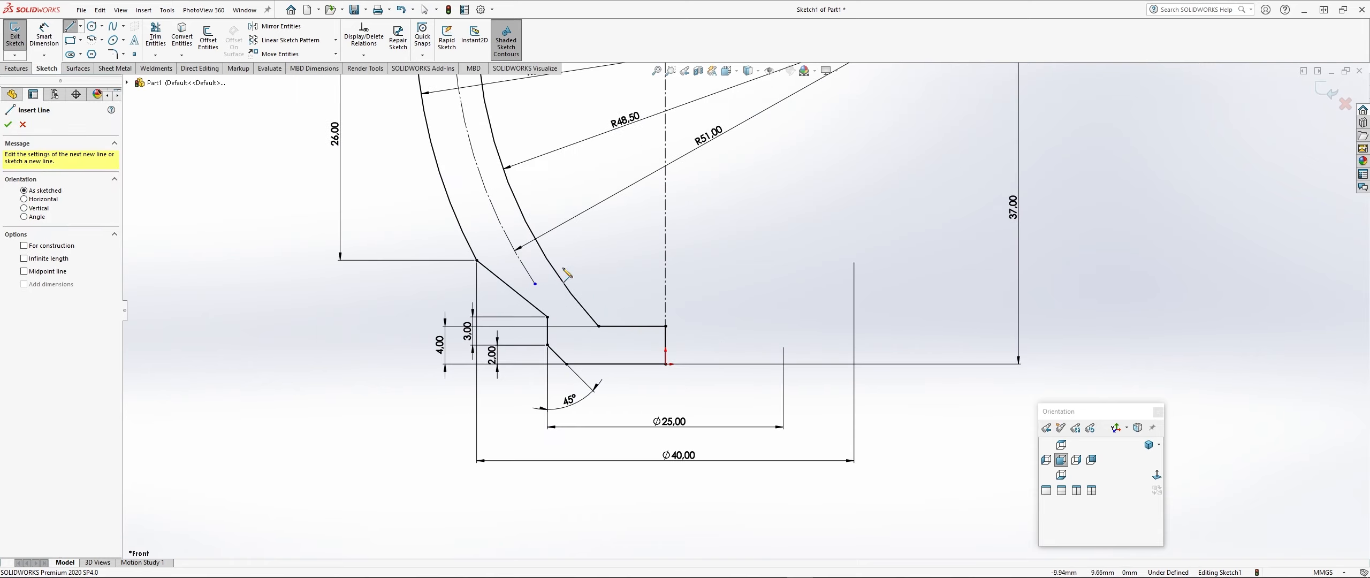
click(454, 212)
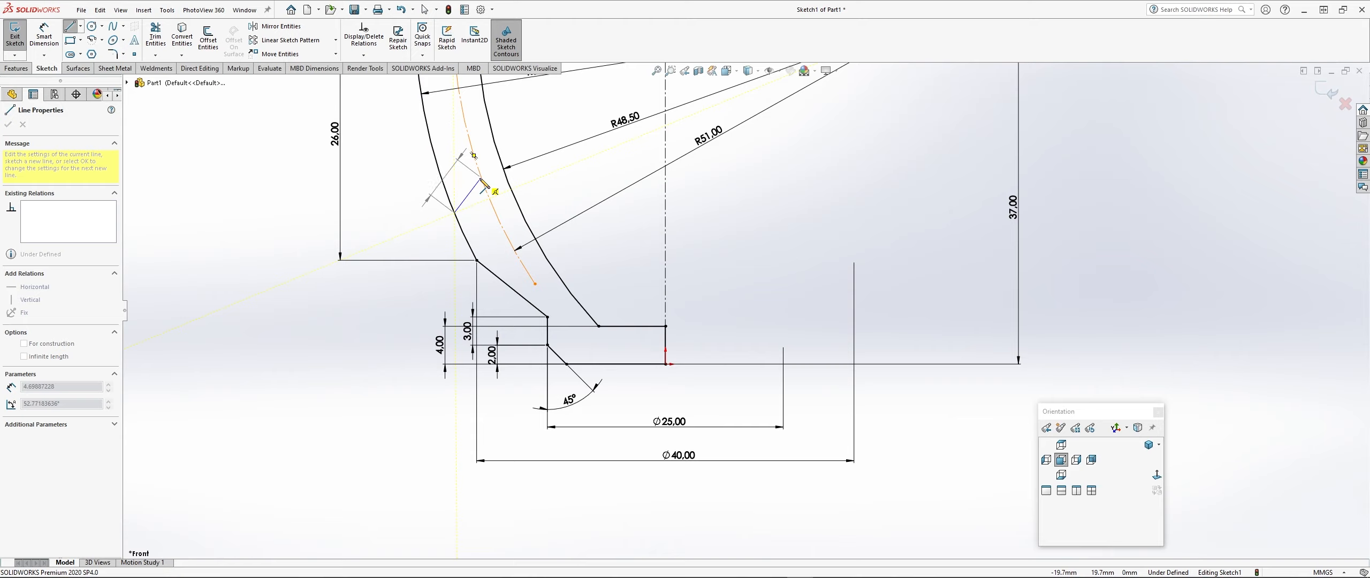
click(481, 177)
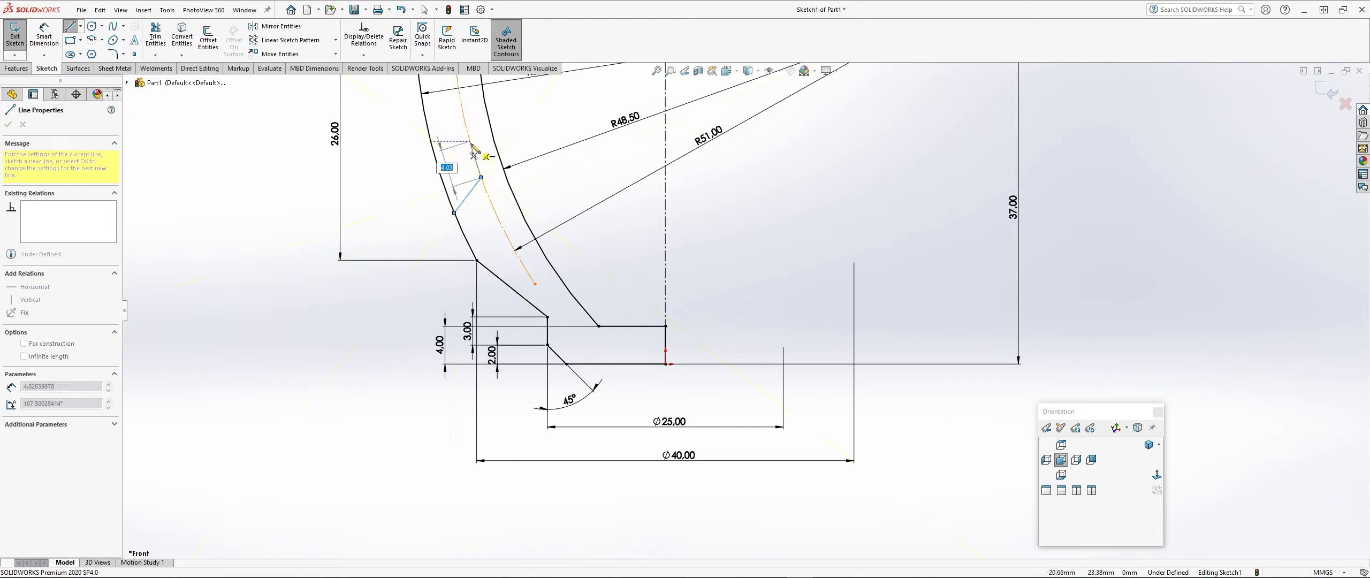
click(469, 141)
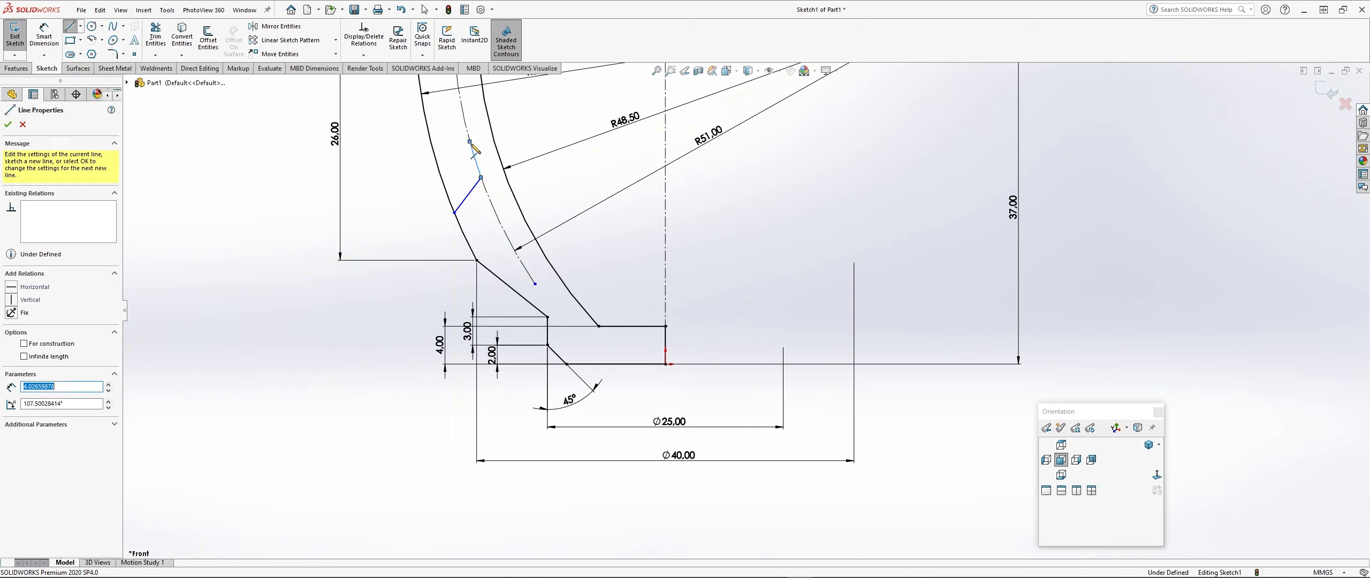
click(425, 107)
key(f)
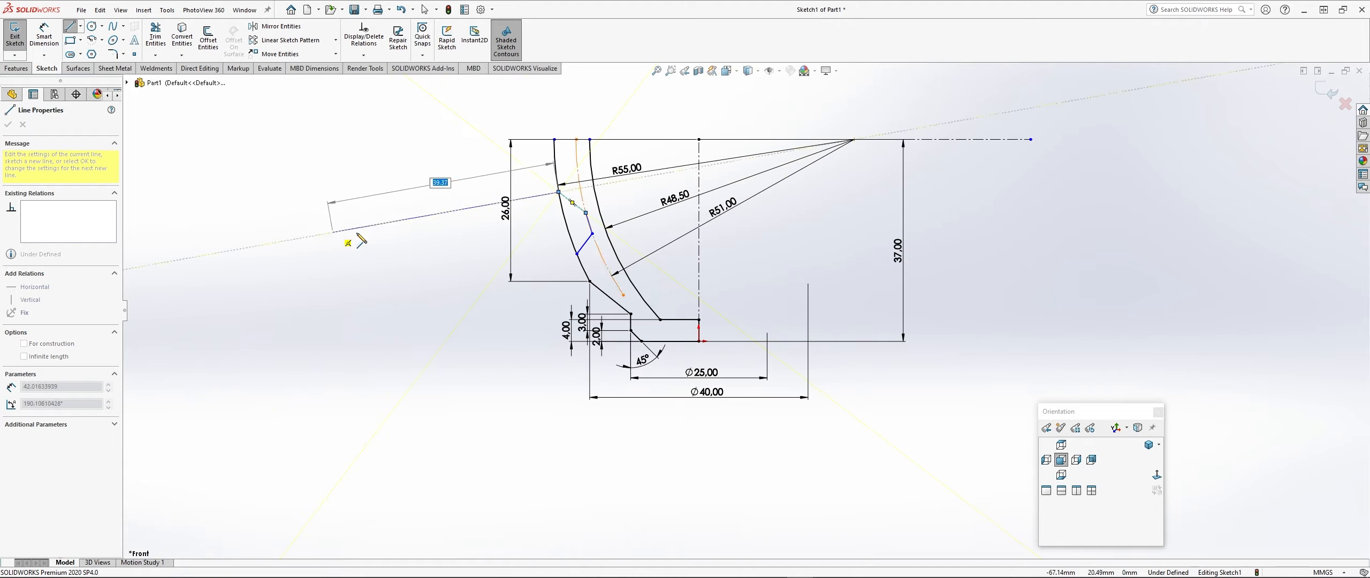
key(Escape)
- Sketch a slanted line from the outer arc to the construction arc just below the horizontal centerline
scroll(638, 209, down, 4)
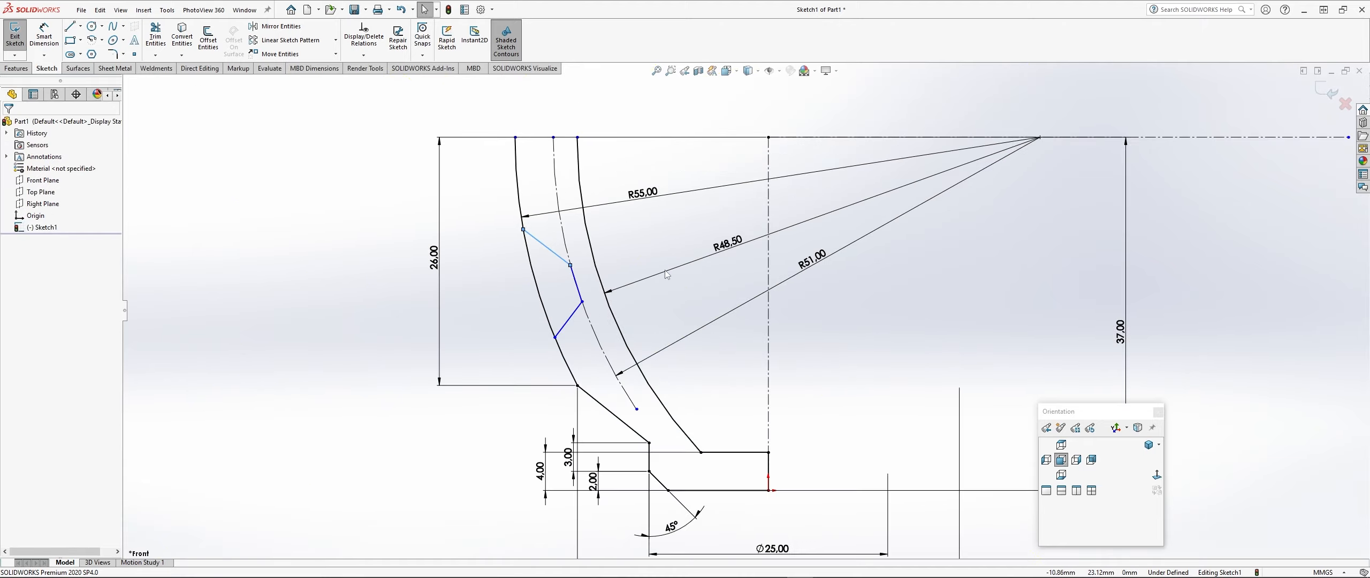
click(70, 26)
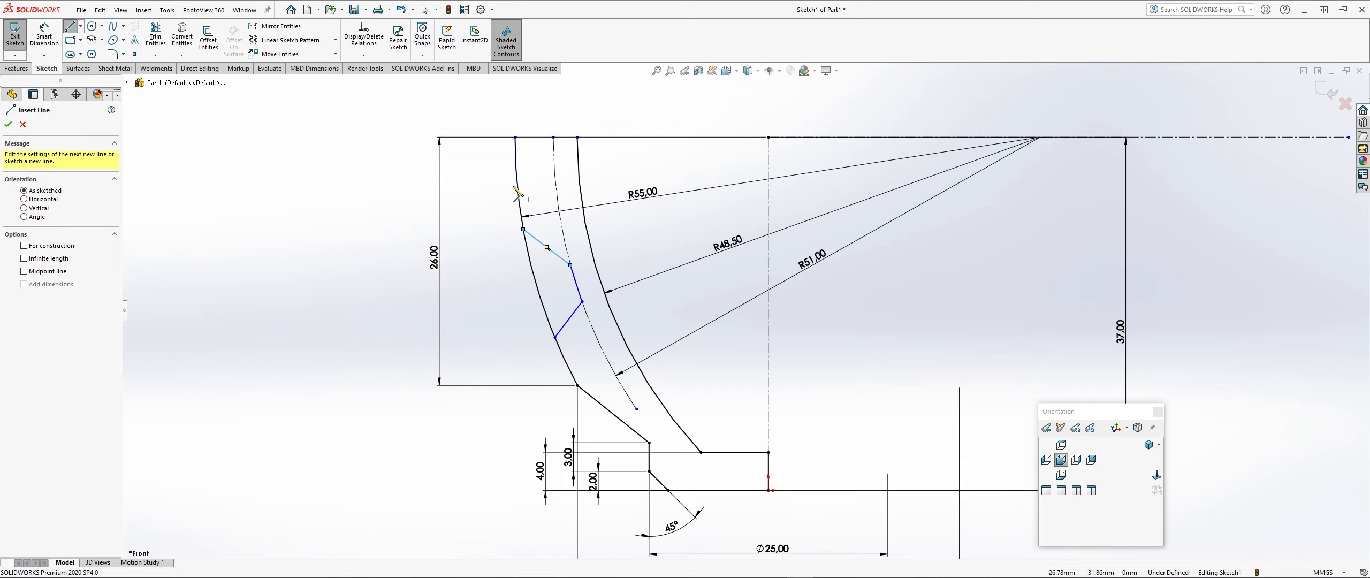
click(516, 162)
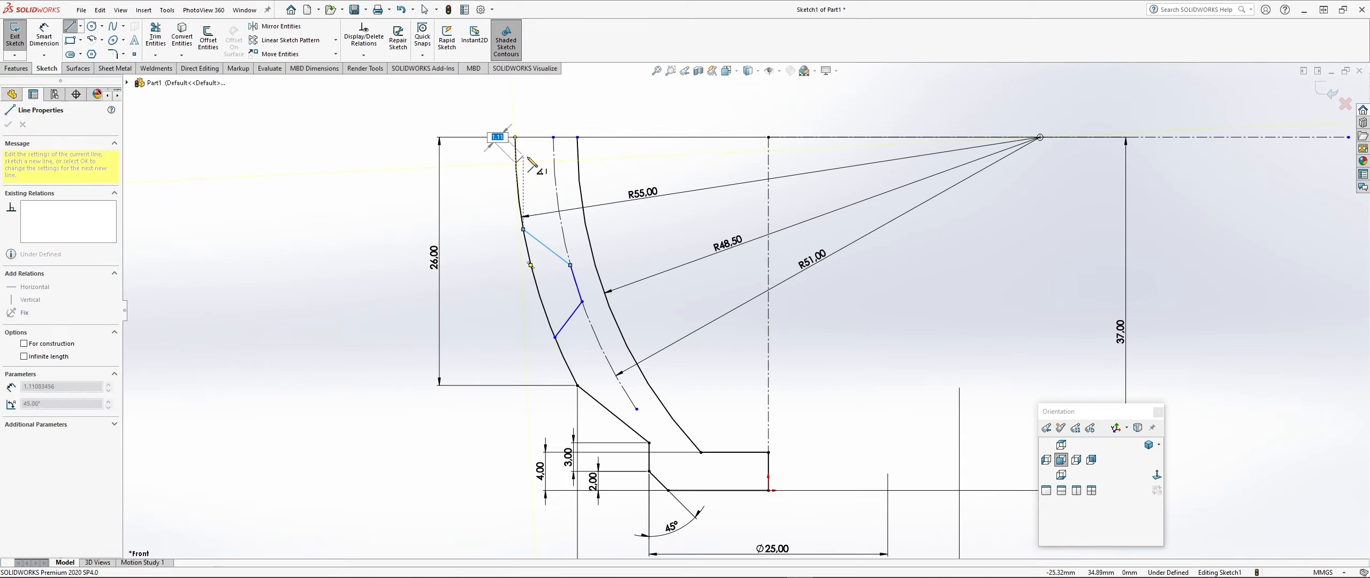
click(553, 146)
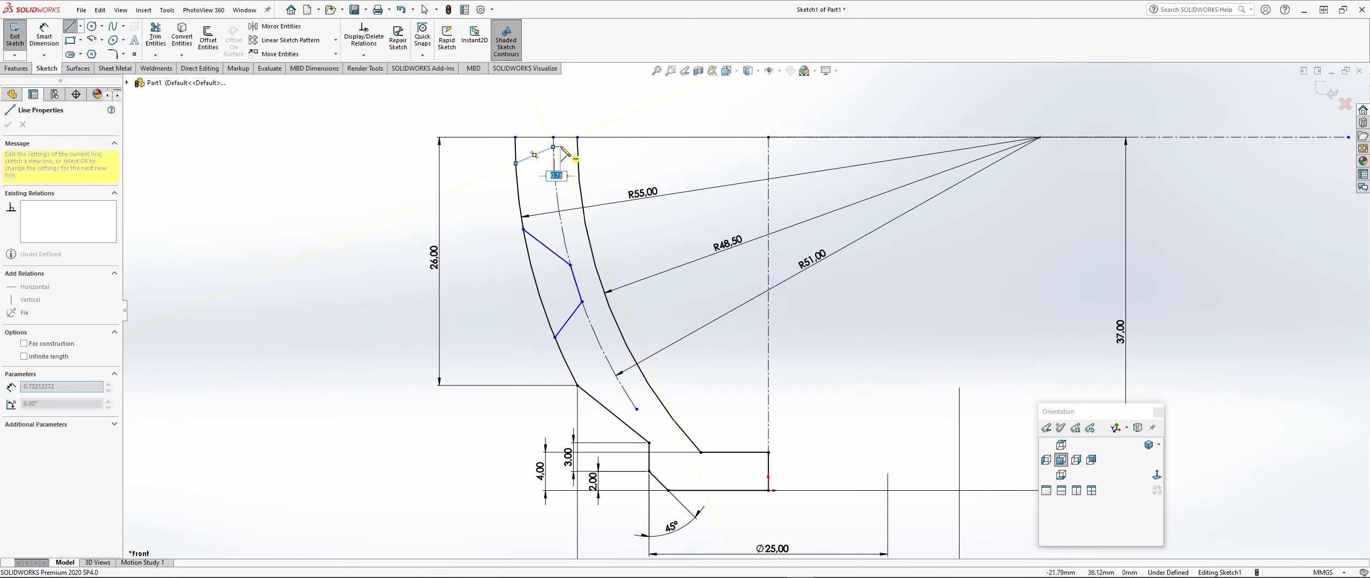
key(Escape)
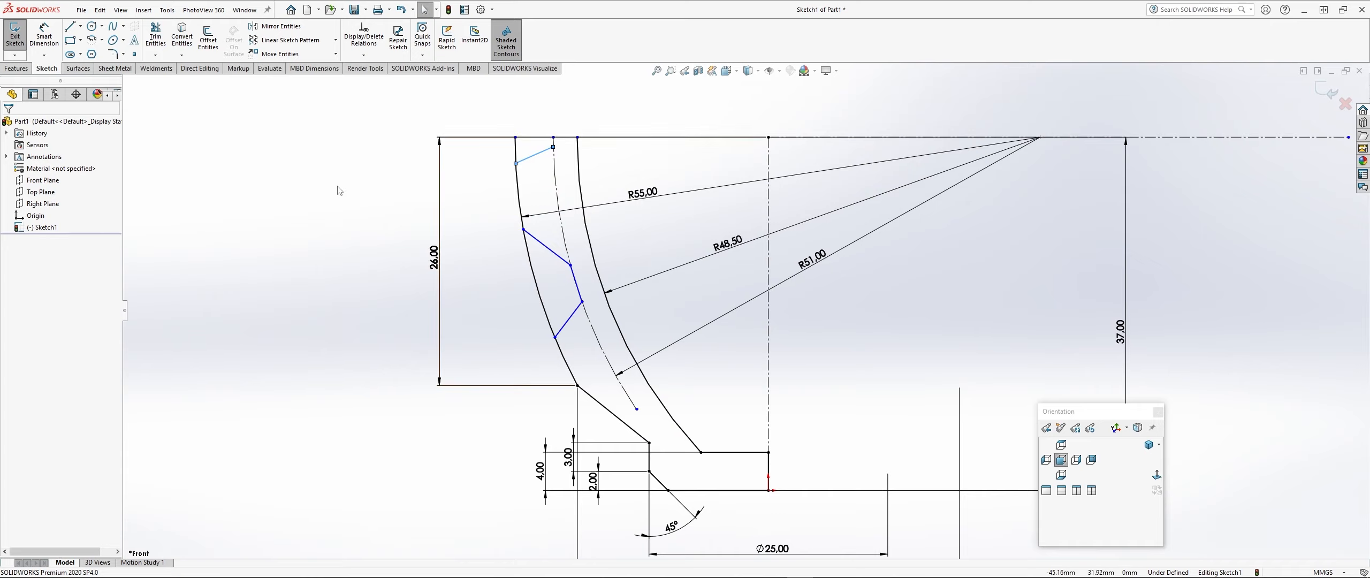
- Dimension the groove's short bottom line on the construction arc as 2 mm
key(f)
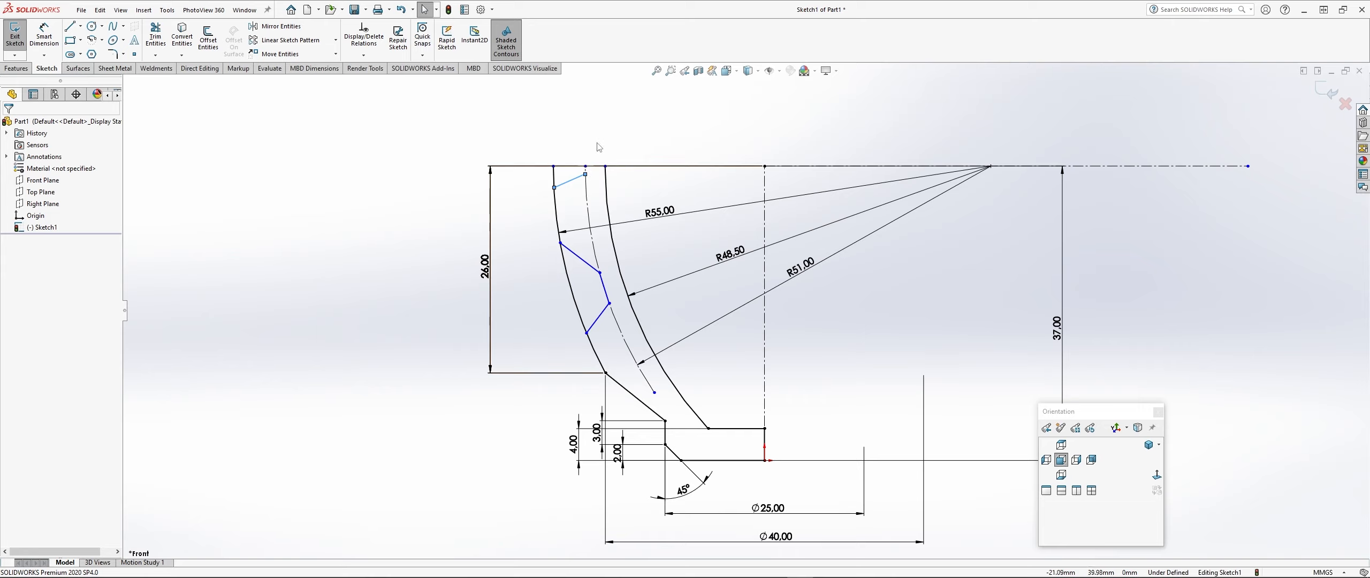
scroll(306, 208, up, 2)
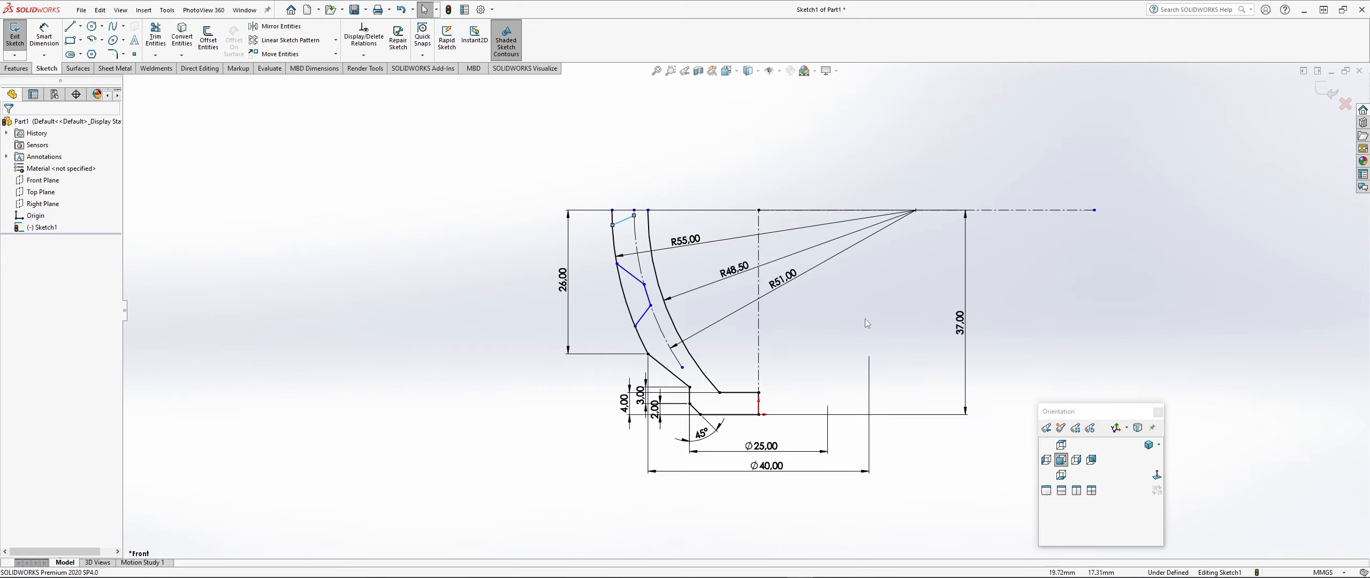
scroll(865, 319, down, 2)
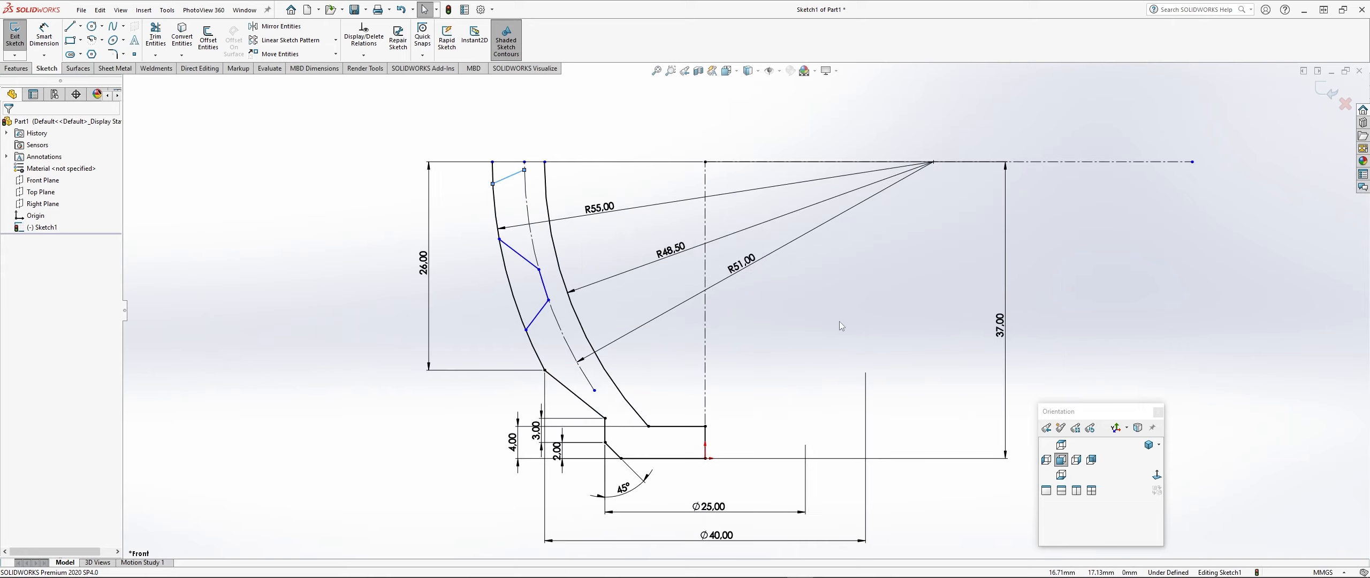
click(48, 39)
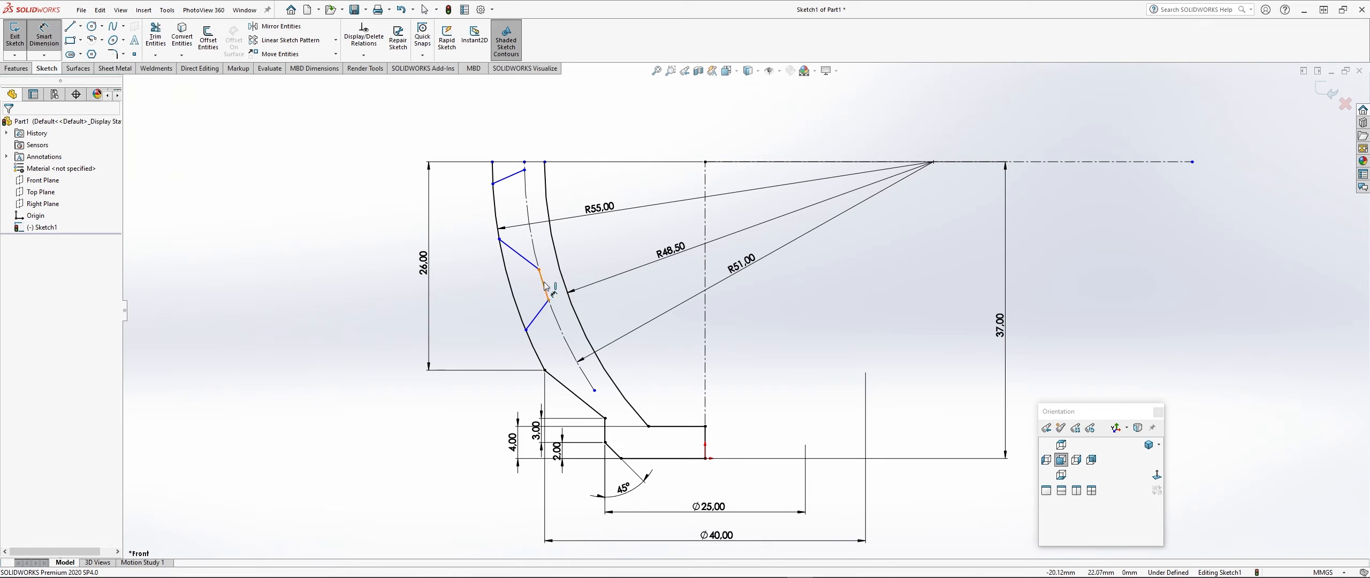
click(544, 285)
click(465, 297)
text(2)
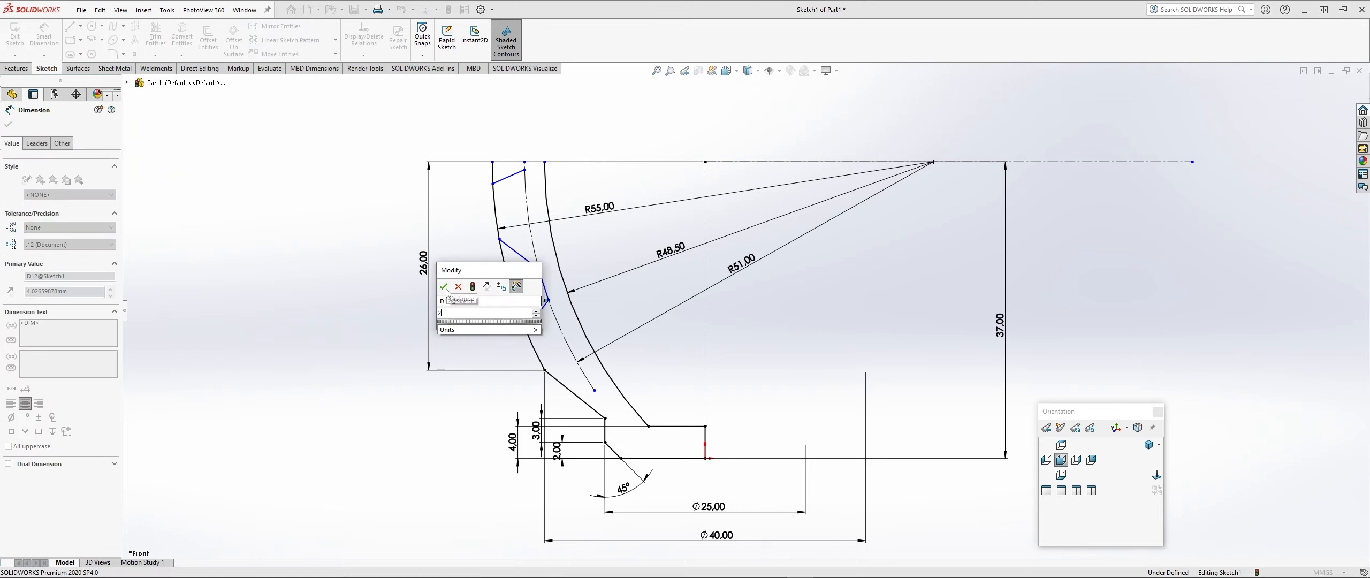
click(443, 287)
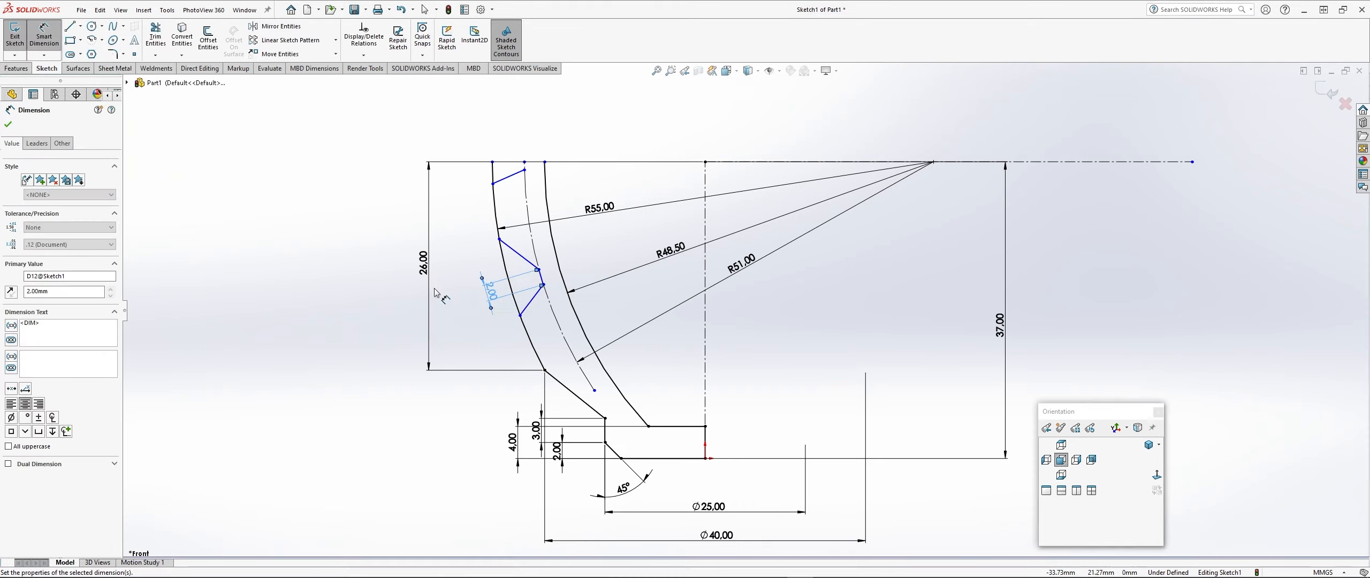
- Dimension the height of the lower groove's bottom outer corner above the profile's base line as 15 mm
click(668, 458)
click(521, 315)
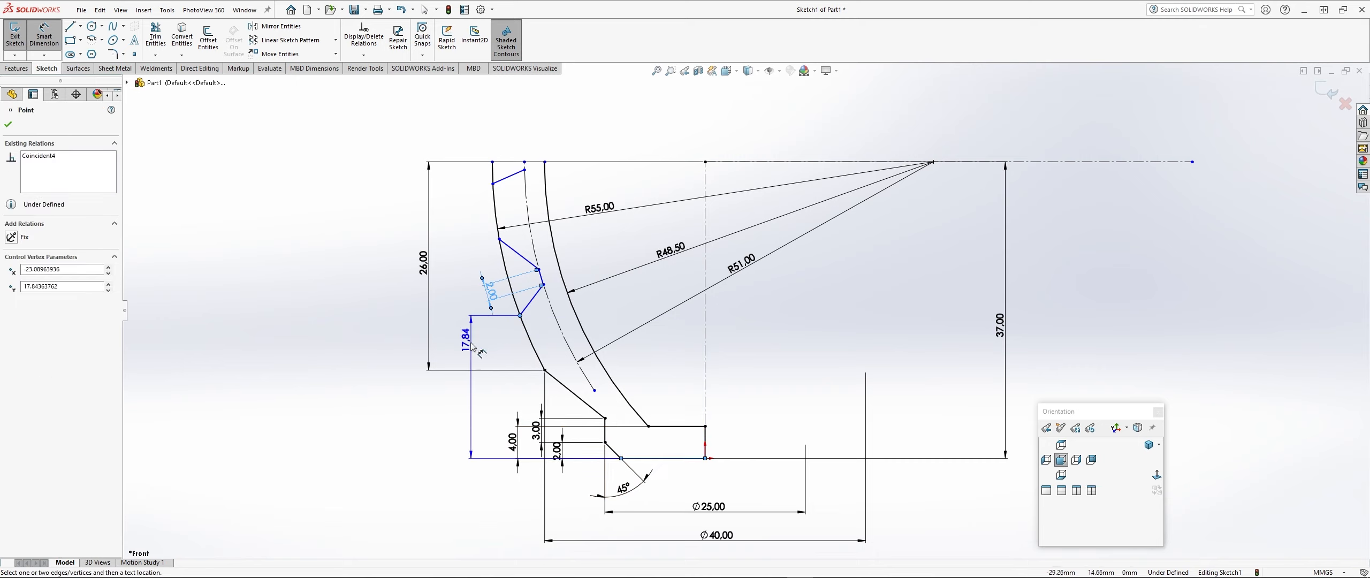
click(466, 386)
text(1)
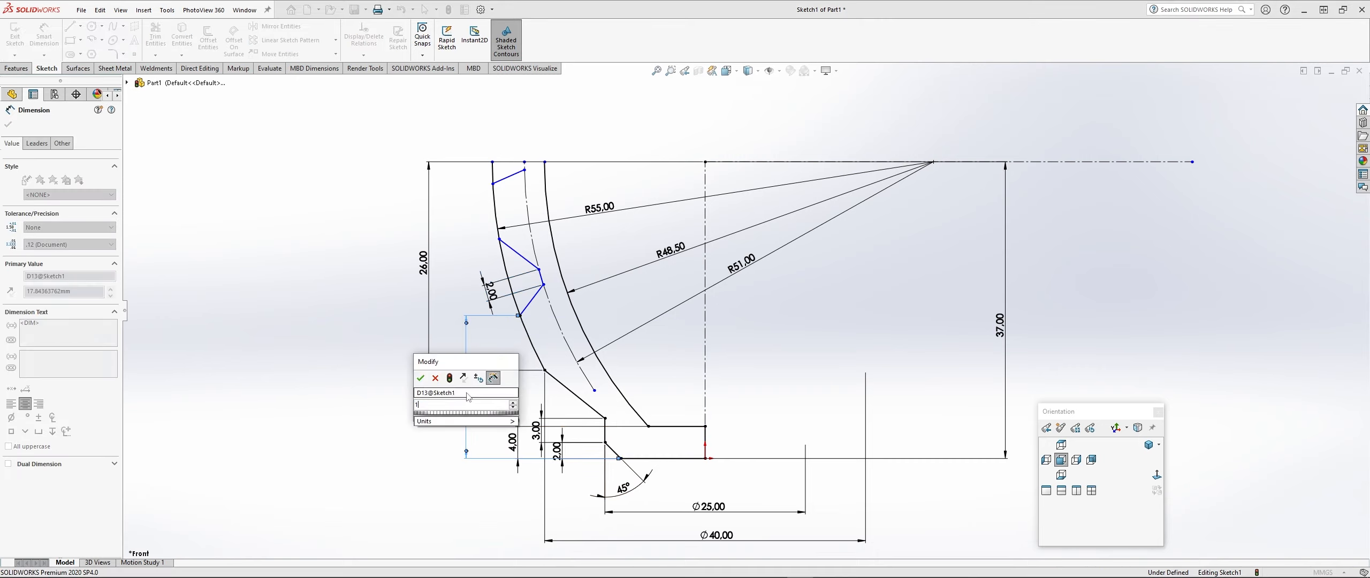
text(5)
key(Return)
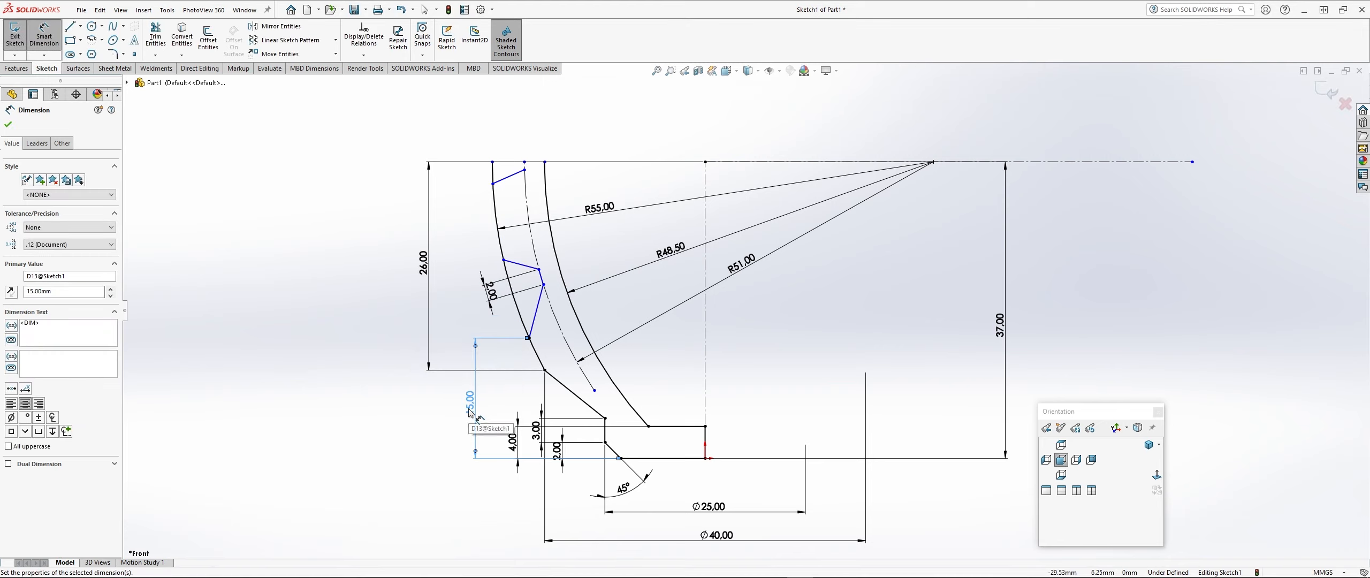
- Dimension the height of the groove's lower inner corner above the base line as 17.5 mm
click(543, 285)
click(652, 458)
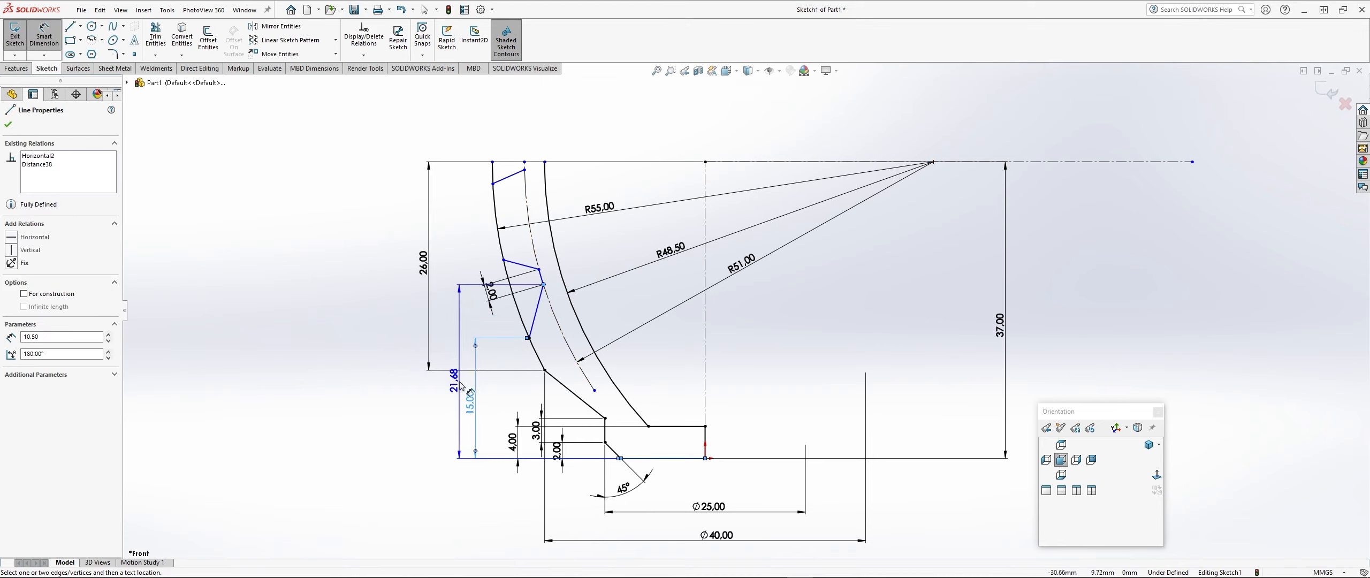
click(459, 396)
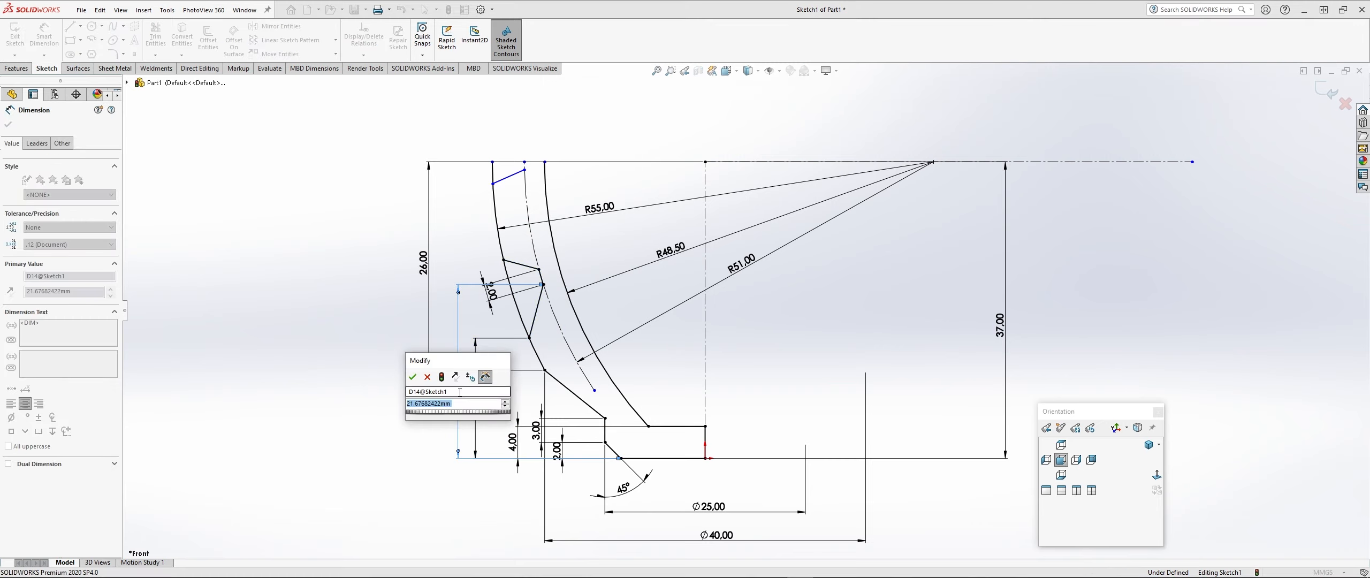
text(17.)
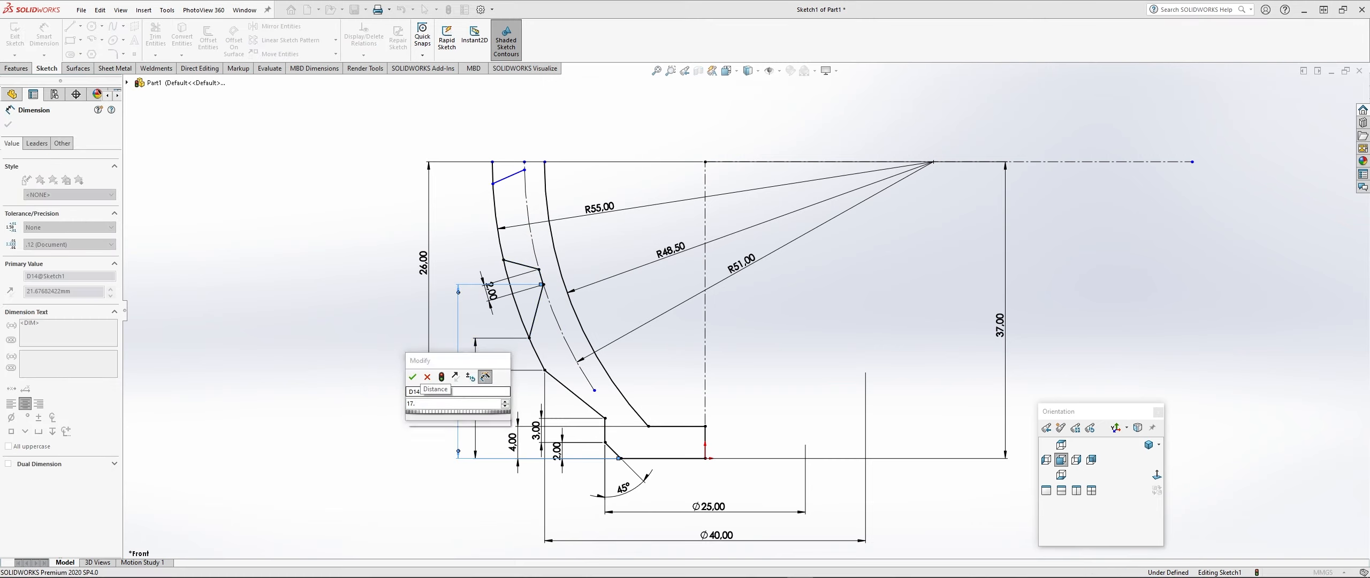
text(5)
click(415, 378)
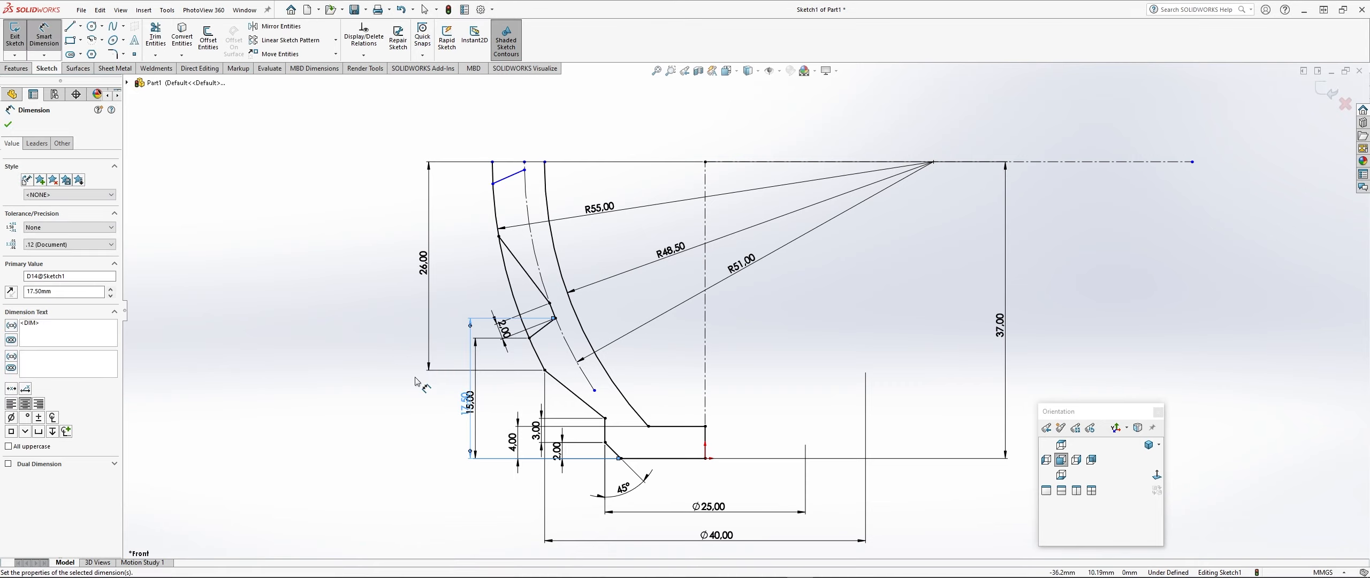
click(666, 459)
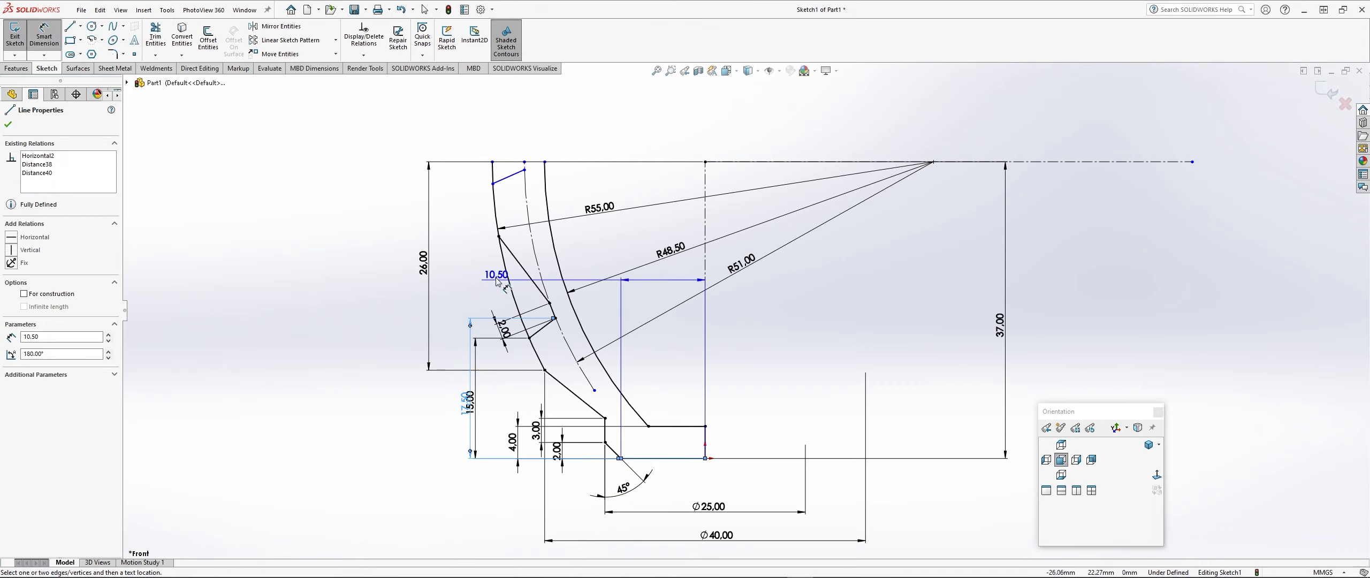
click(499, 236)
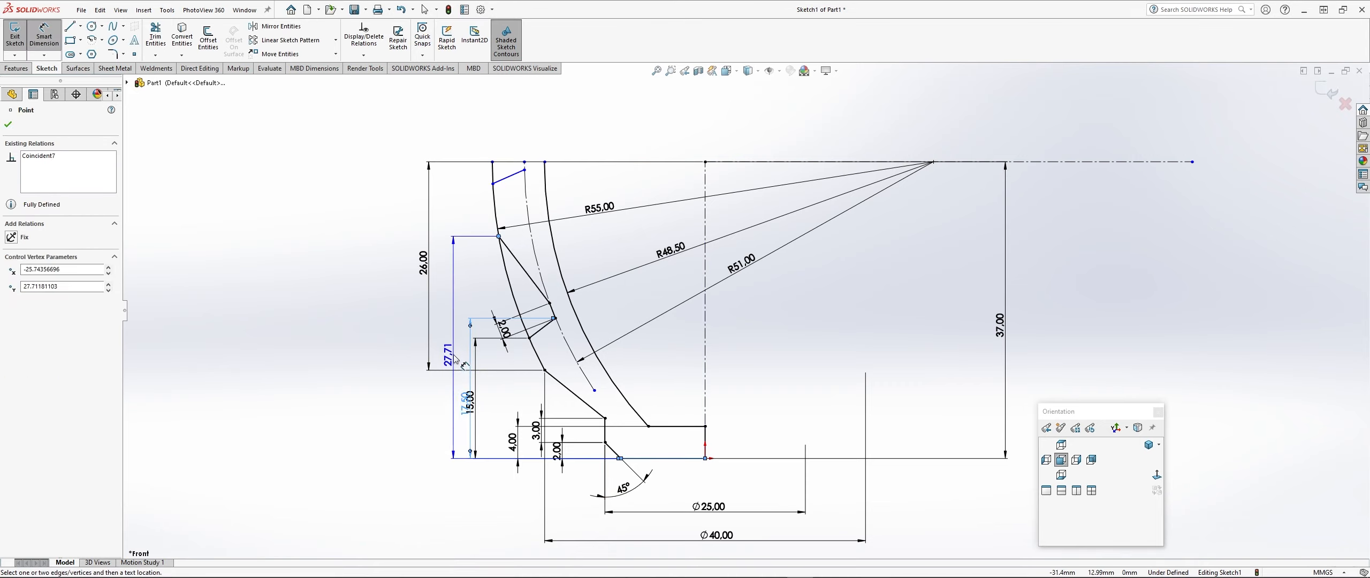
click(456, 358)
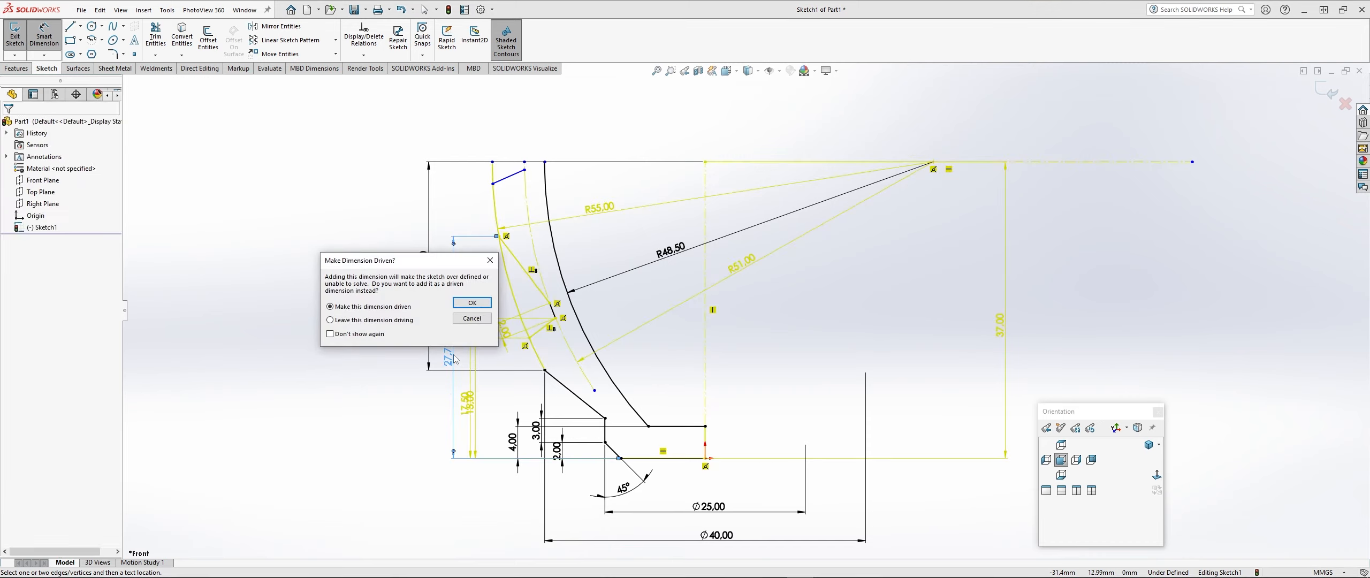
click(472, 318)
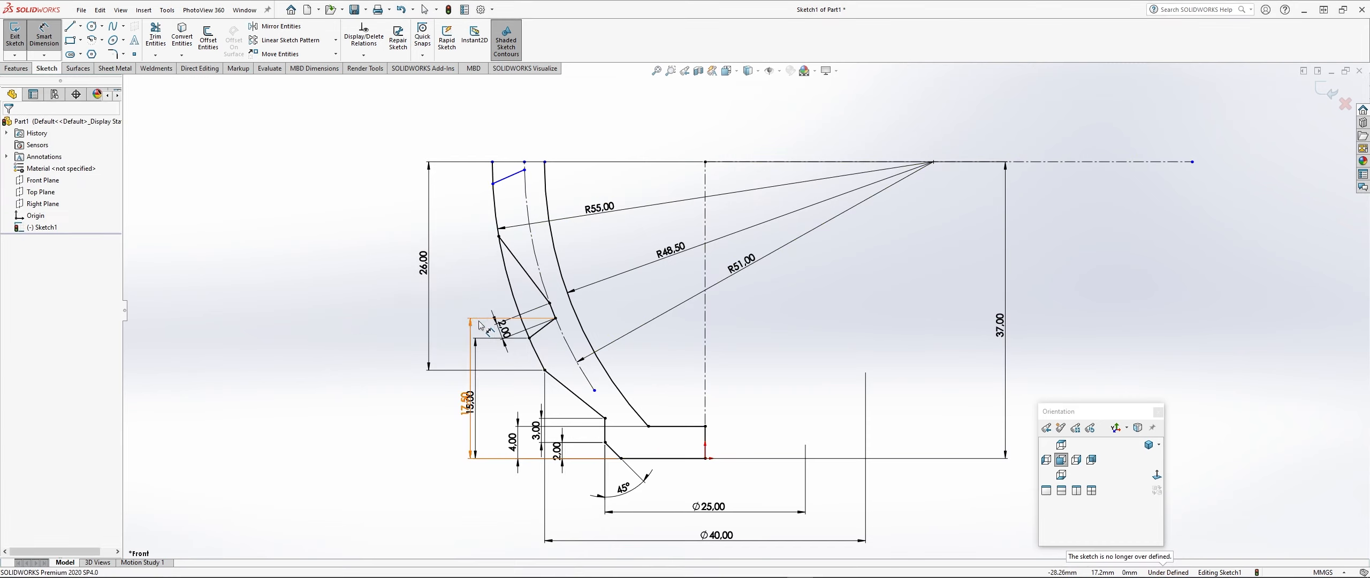
click(524, 269)
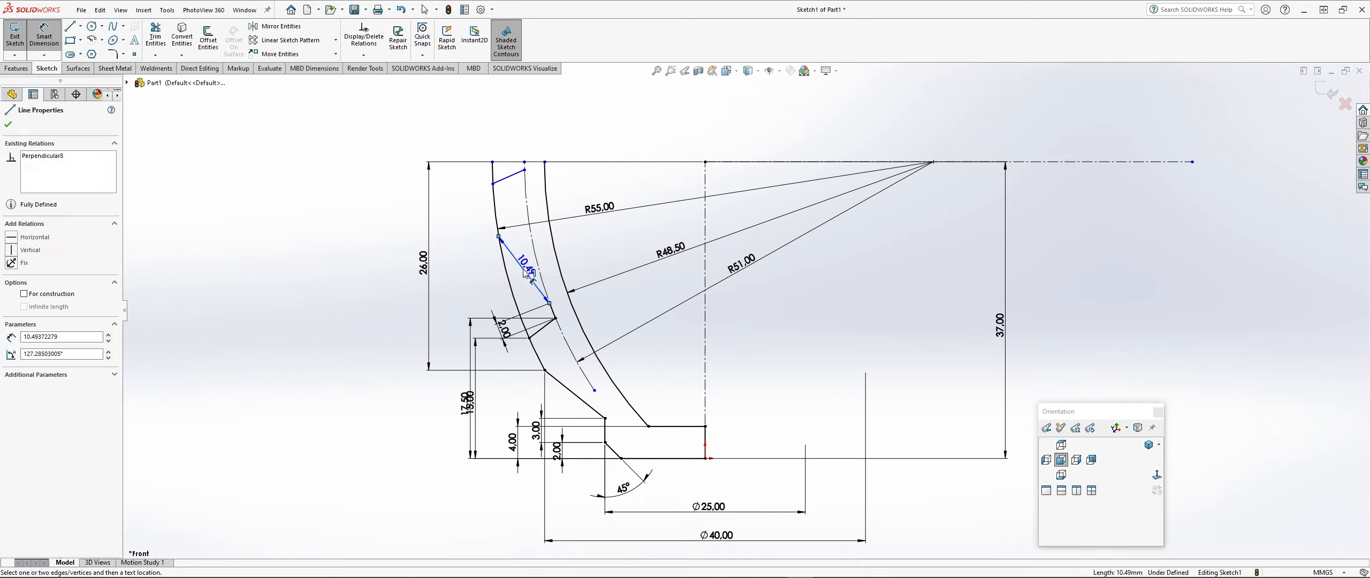
key(Escape)
click(524, 270)
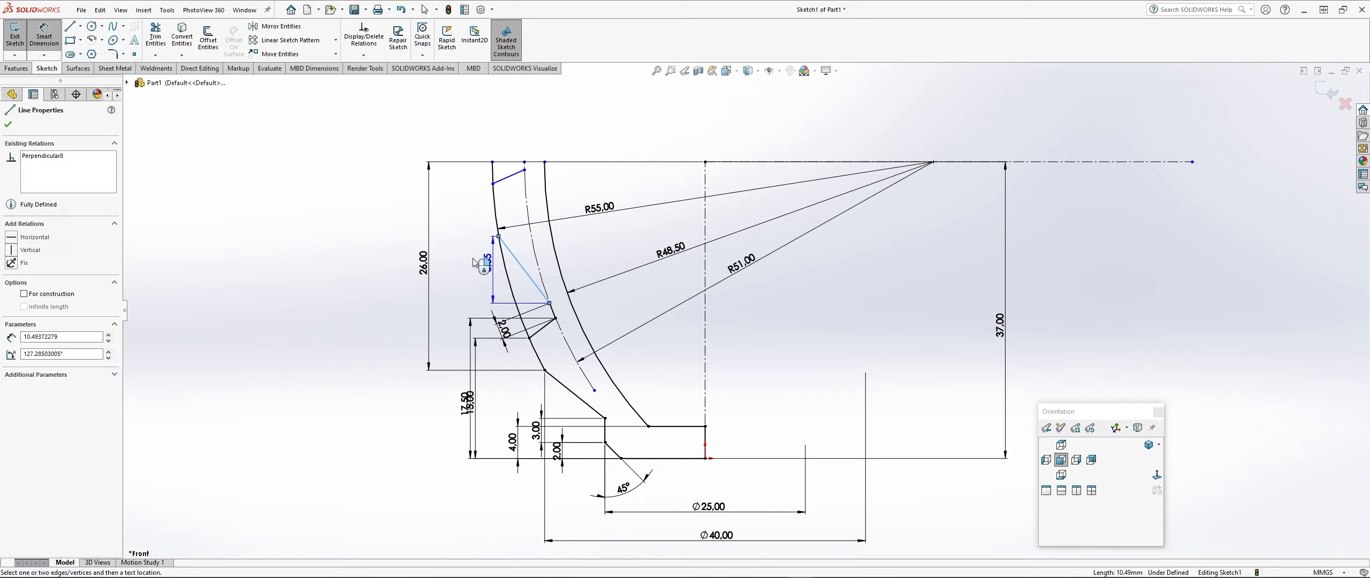
key(Escape)
key(Escape)
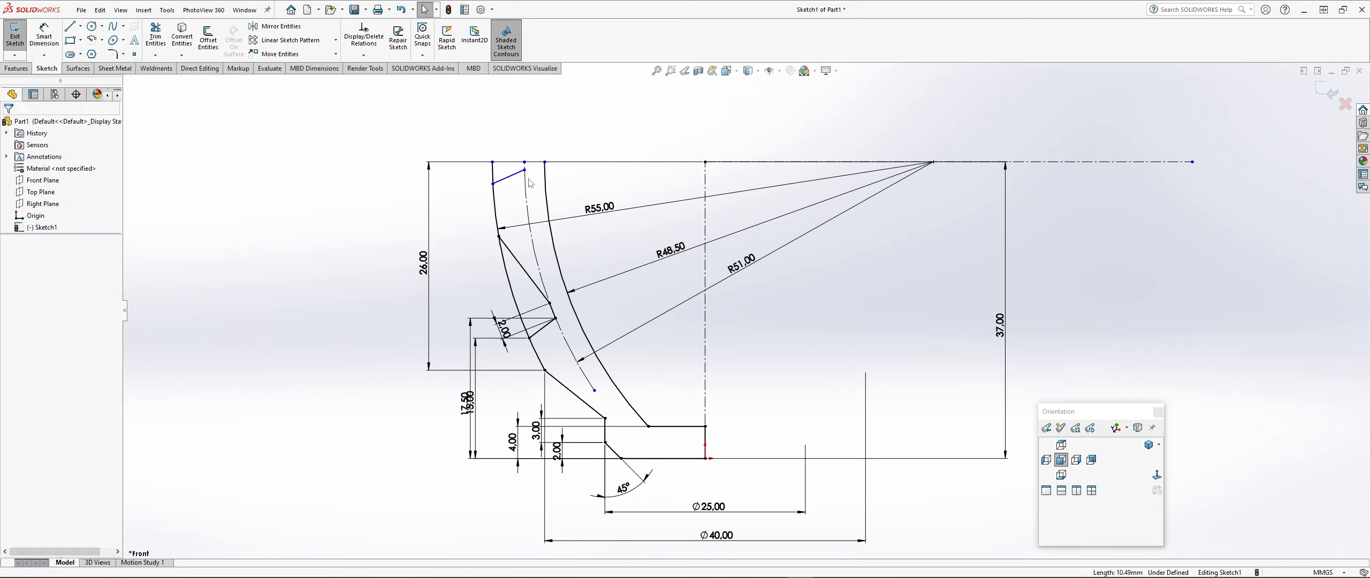
- Delete the perpendicular relation from the groove's upper slanted line
click(513, 259)
click(55, 161)
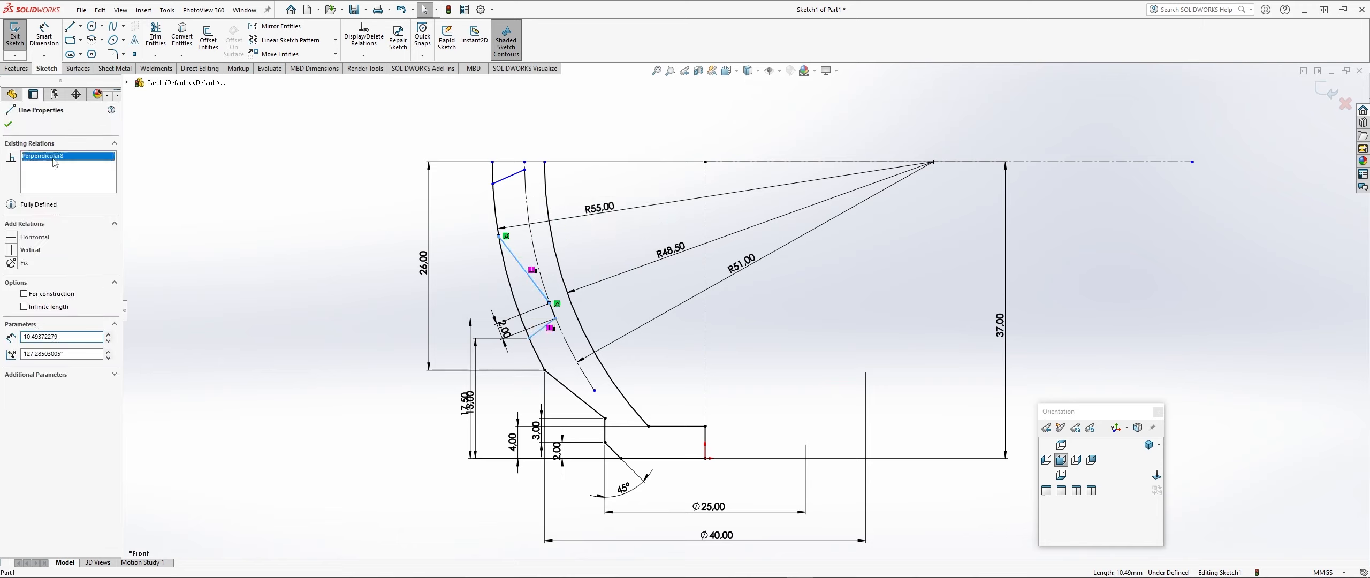
key(Delete)
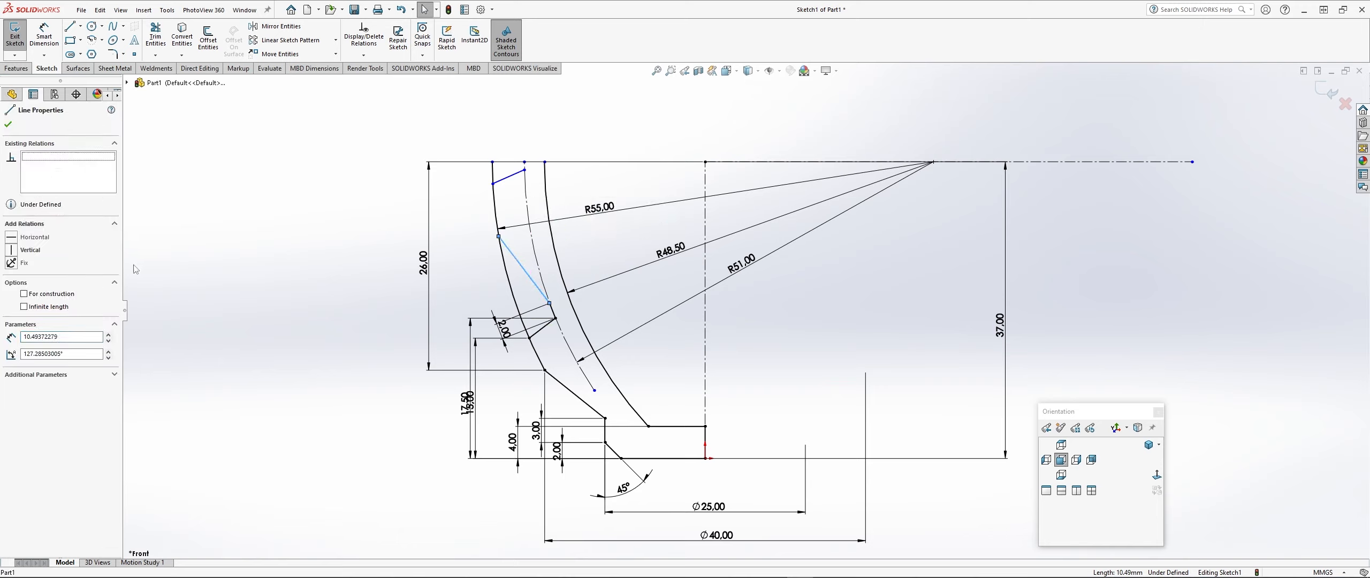
click(8, 126)
- Dimension the height of the groove's upper outer corner above the base line as 24 mm and space the overlapping height dimensions apart
click(43, 36)
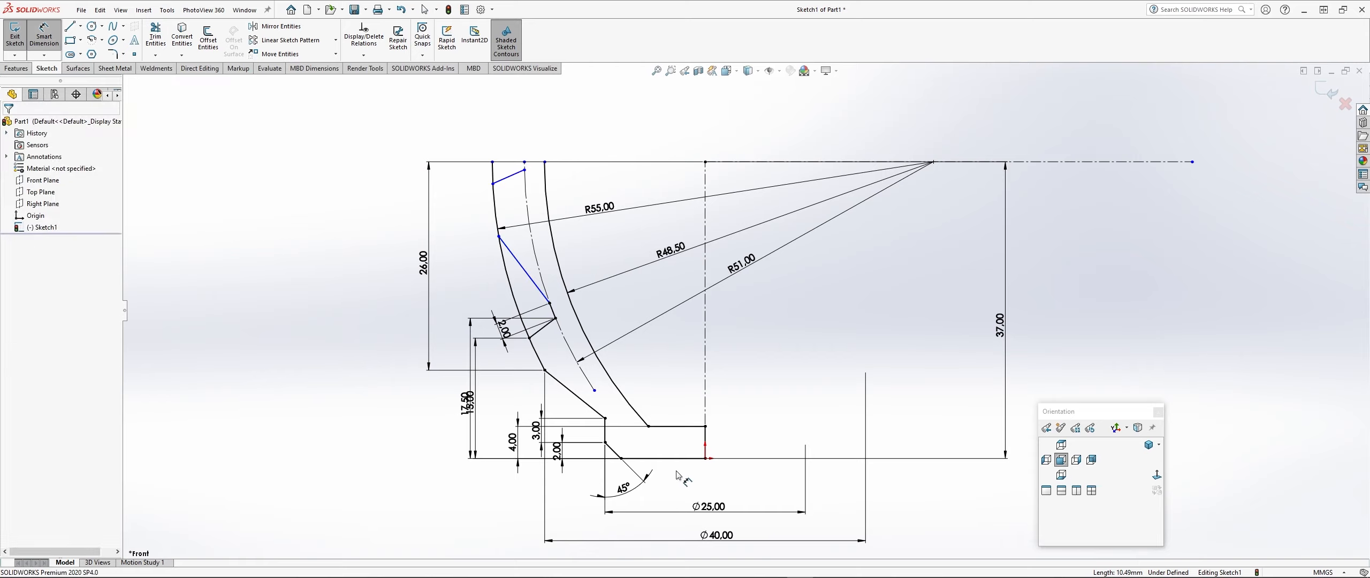
click(676, 458)
click(498, 235)
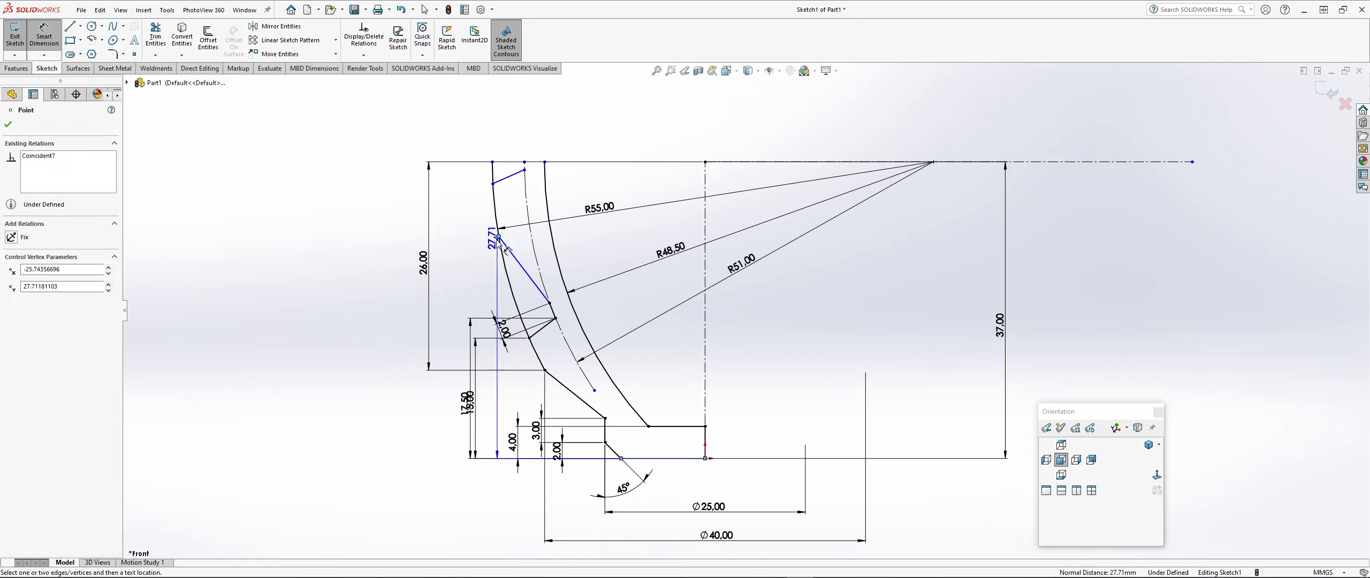
click(455, 398)
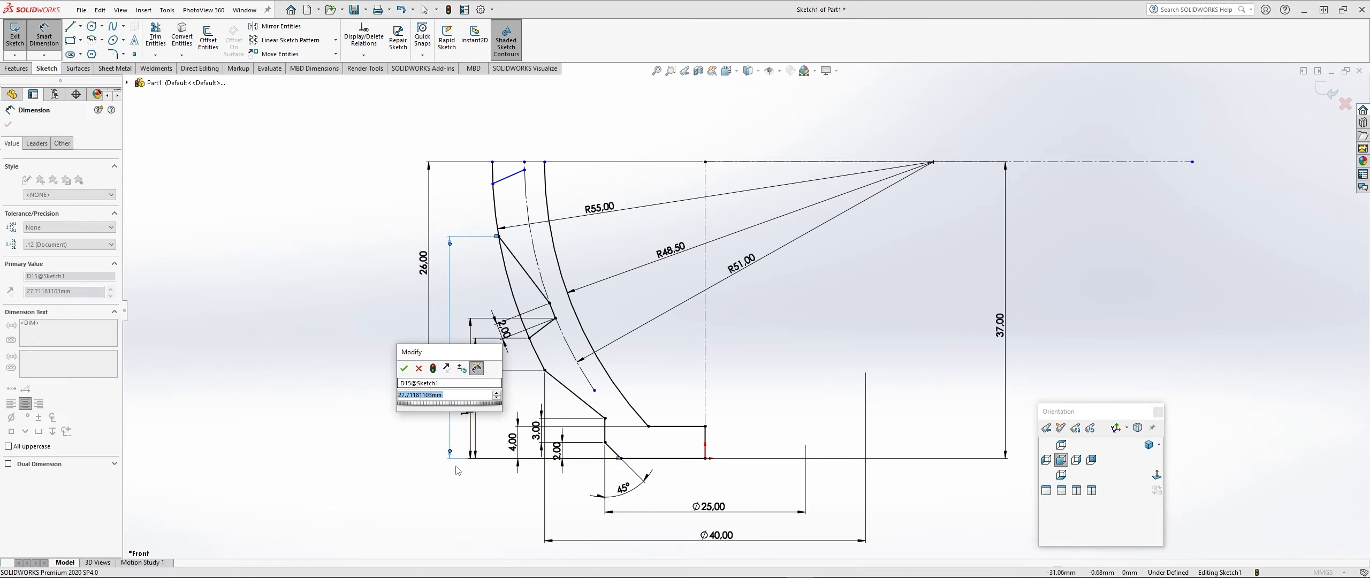
text(24)
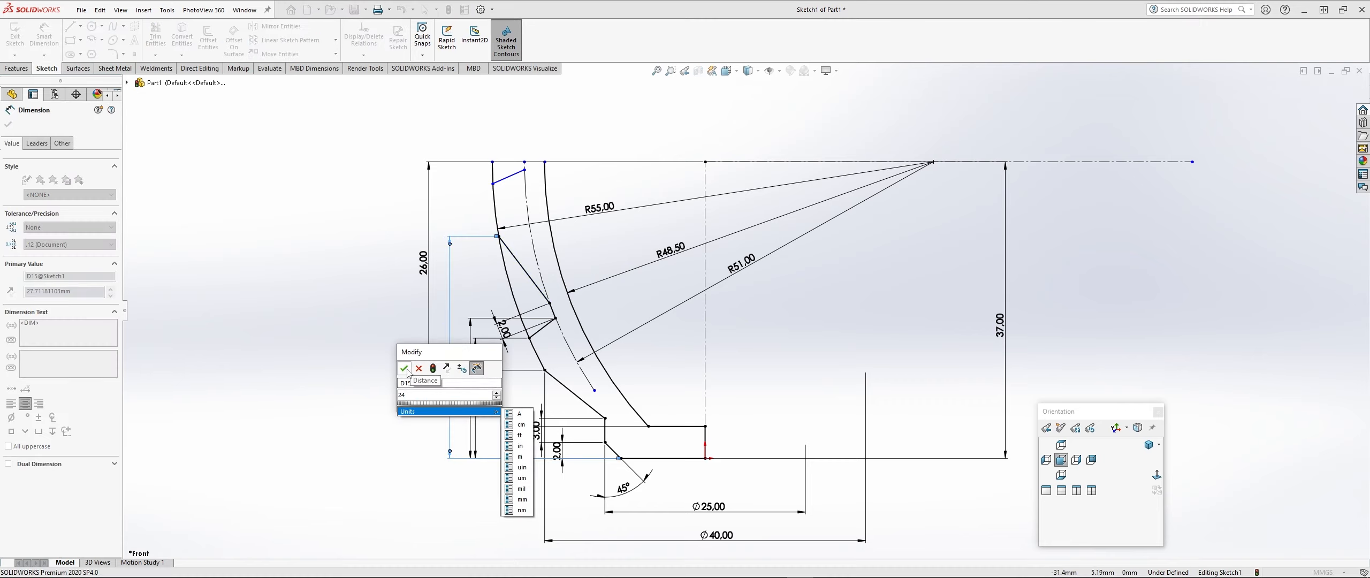
click(404, 368)
click(364, 428)
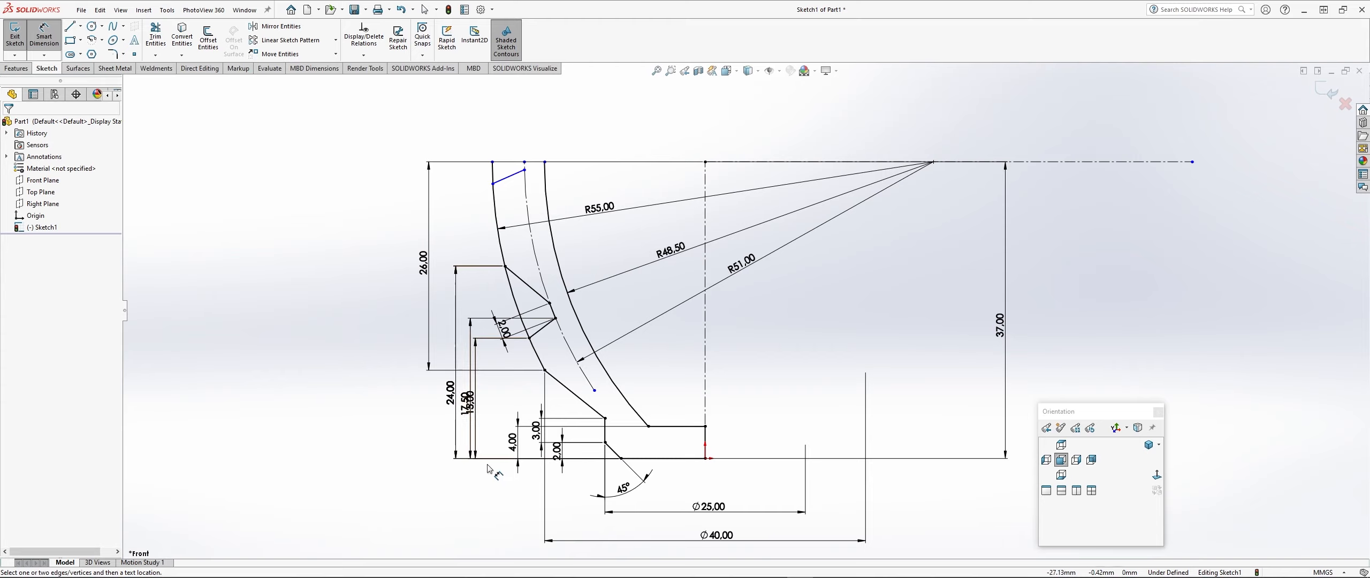
mouse_move(450, 395)
mouse_down()
mouse_move(439, 395)
mouse_move(457, 404)
mouse_up()
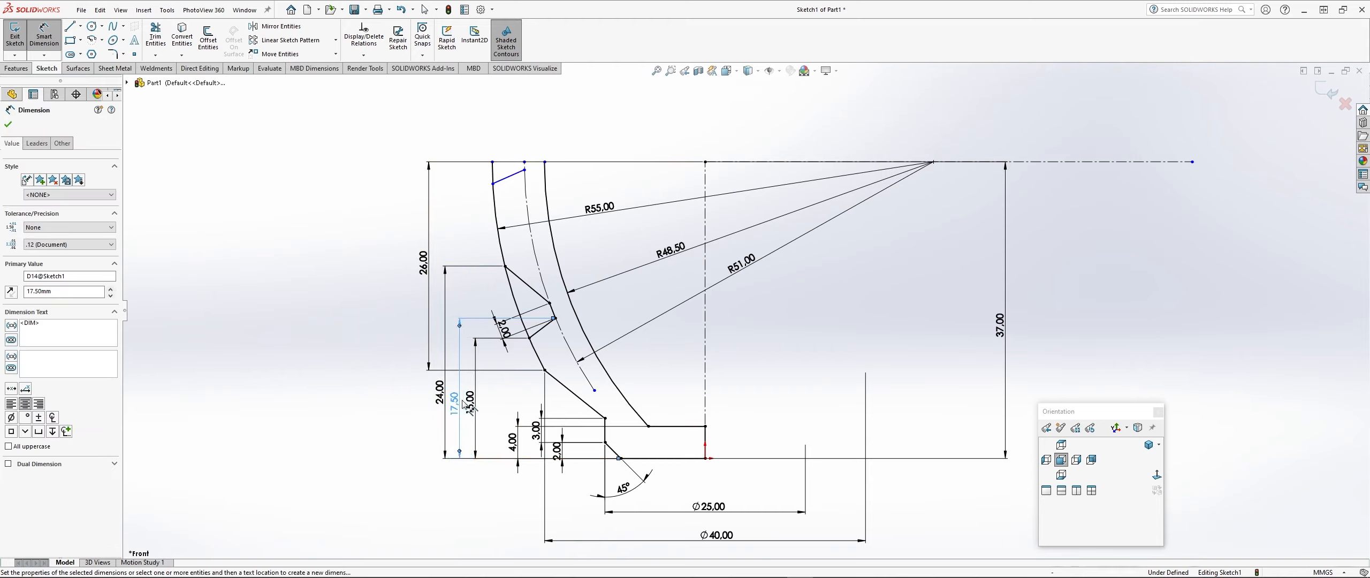
click(383, 424)
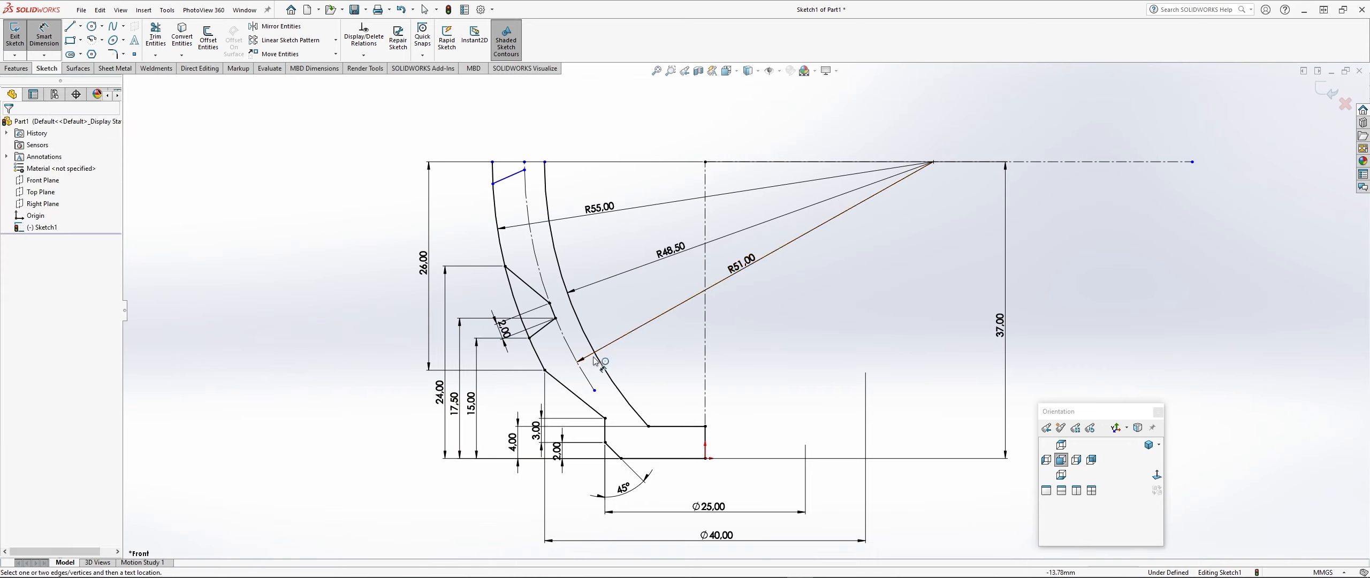
- Mirror the three wall arcs, all groove lines and the slanted line below the outer arc about the horizontal centerline, keeping the originals
scroll(269, 293, up, 2)
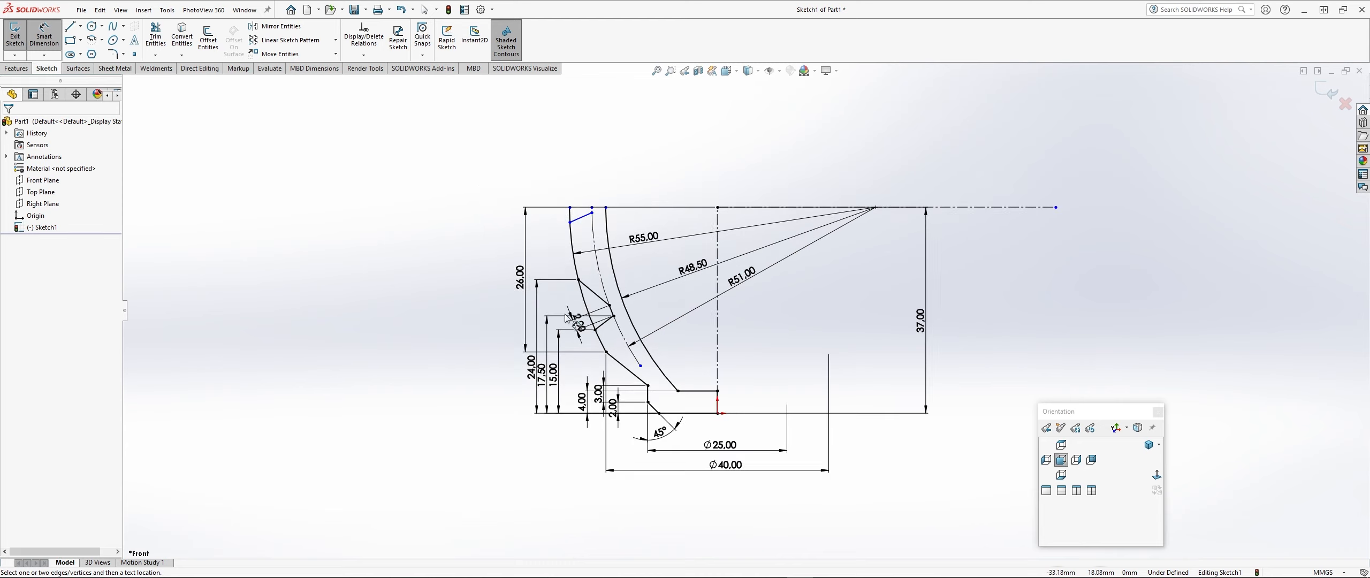
scroll(870, 290, down, 1)
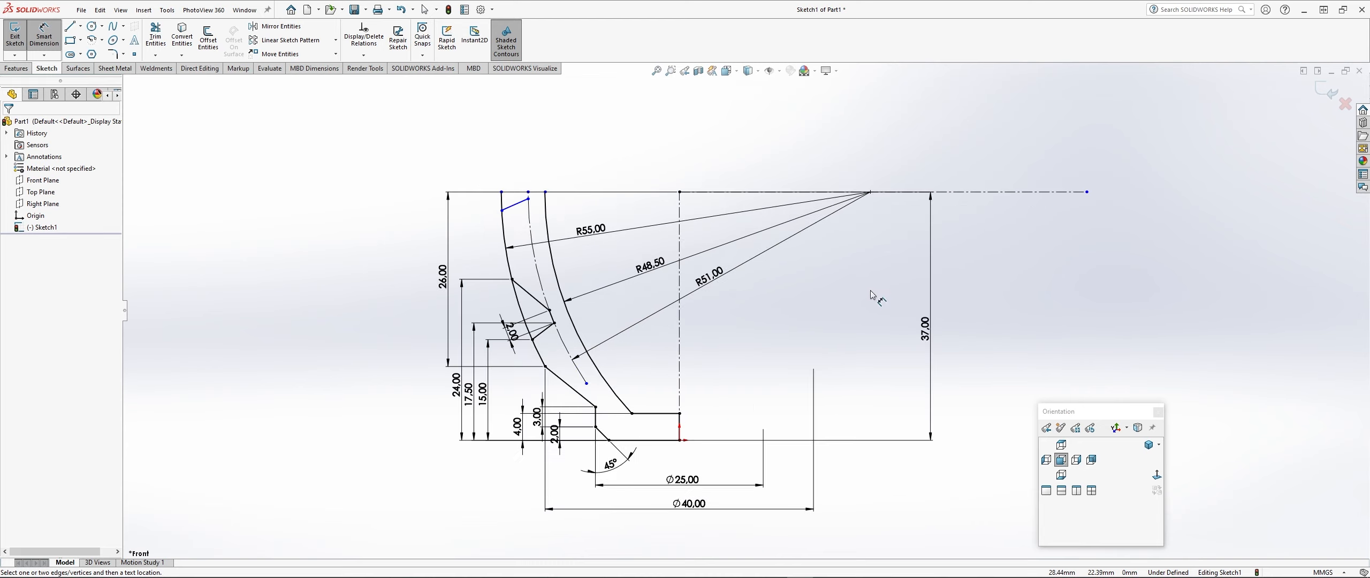
click(281, 26)
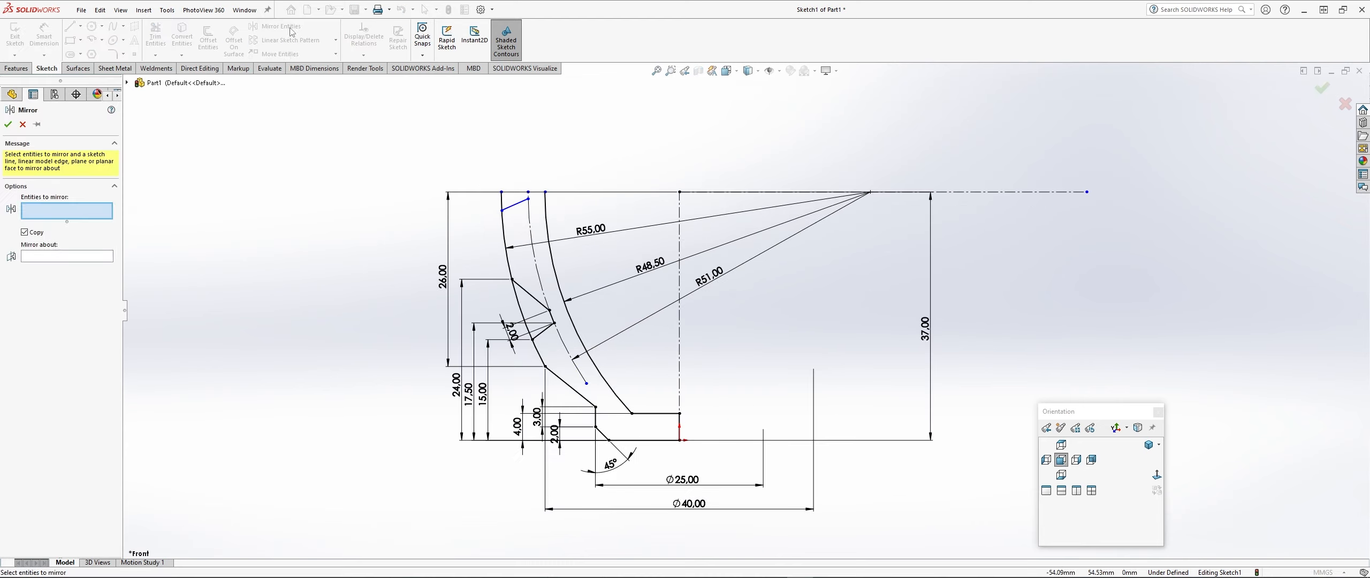
click(503, 202)
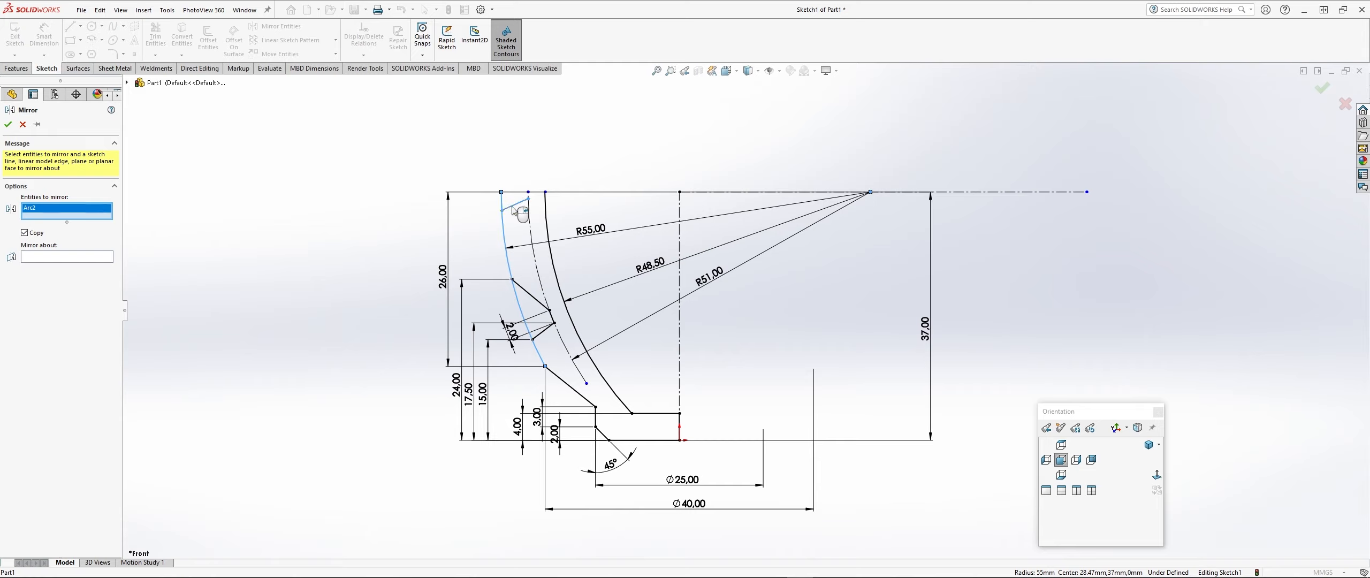
click(512, 209)
click(532, 227)
click(551, 237)
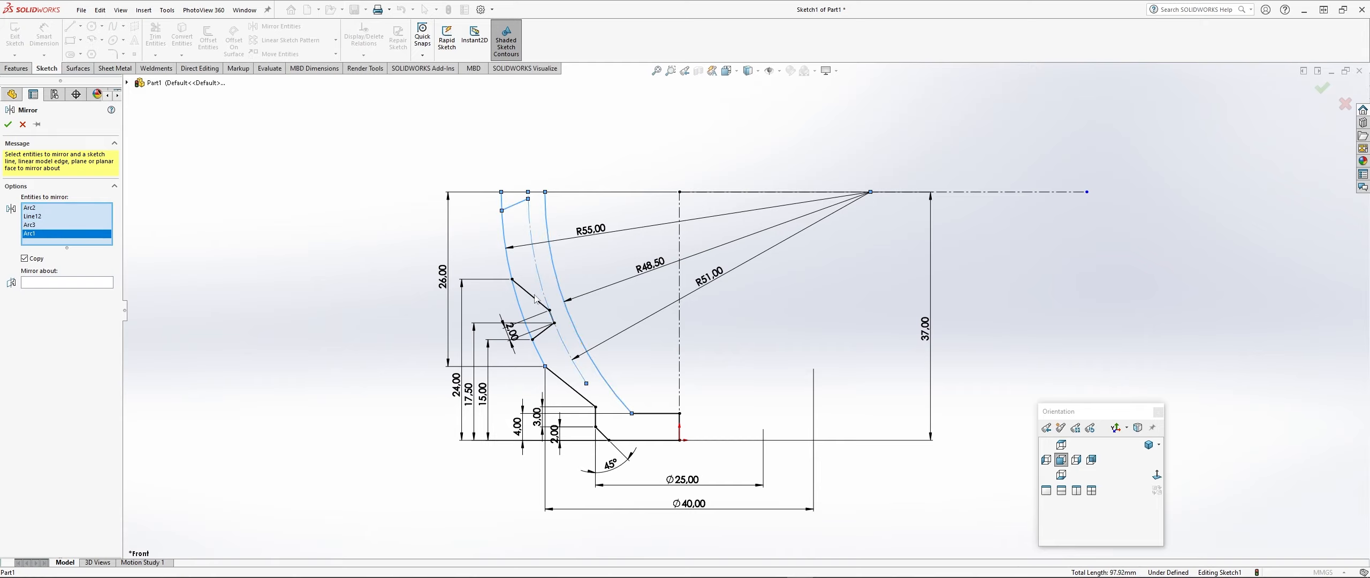
click(535, 300)
click(552, 316)
click(543, 332)
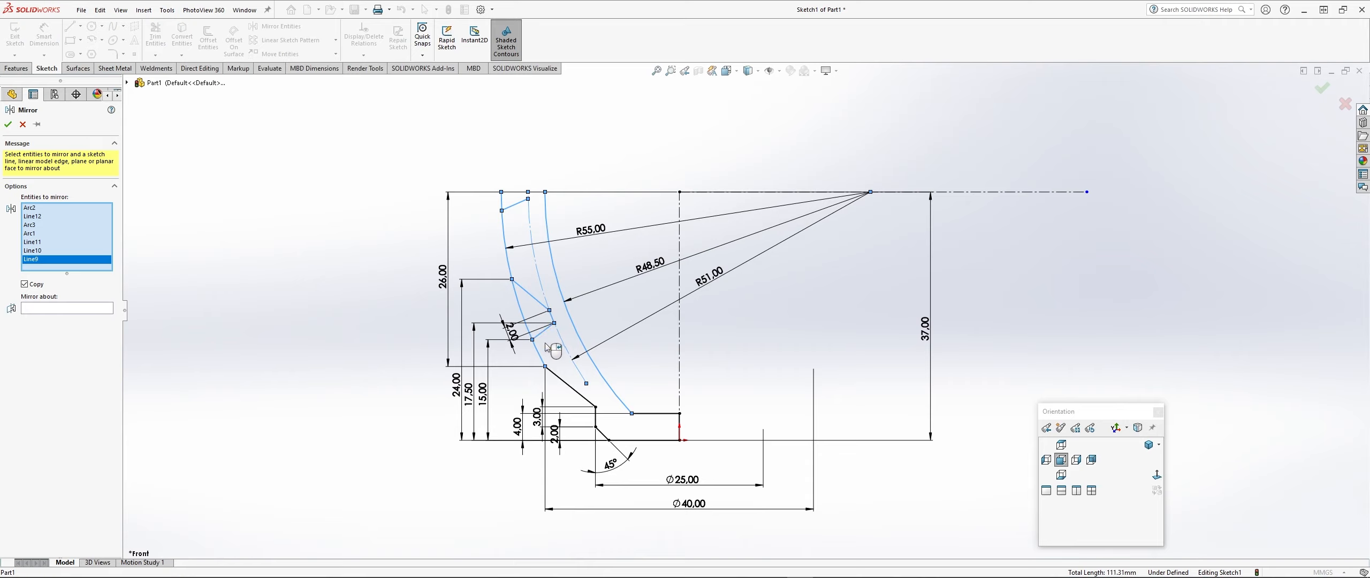
click(570, 390)
click(57, 320)
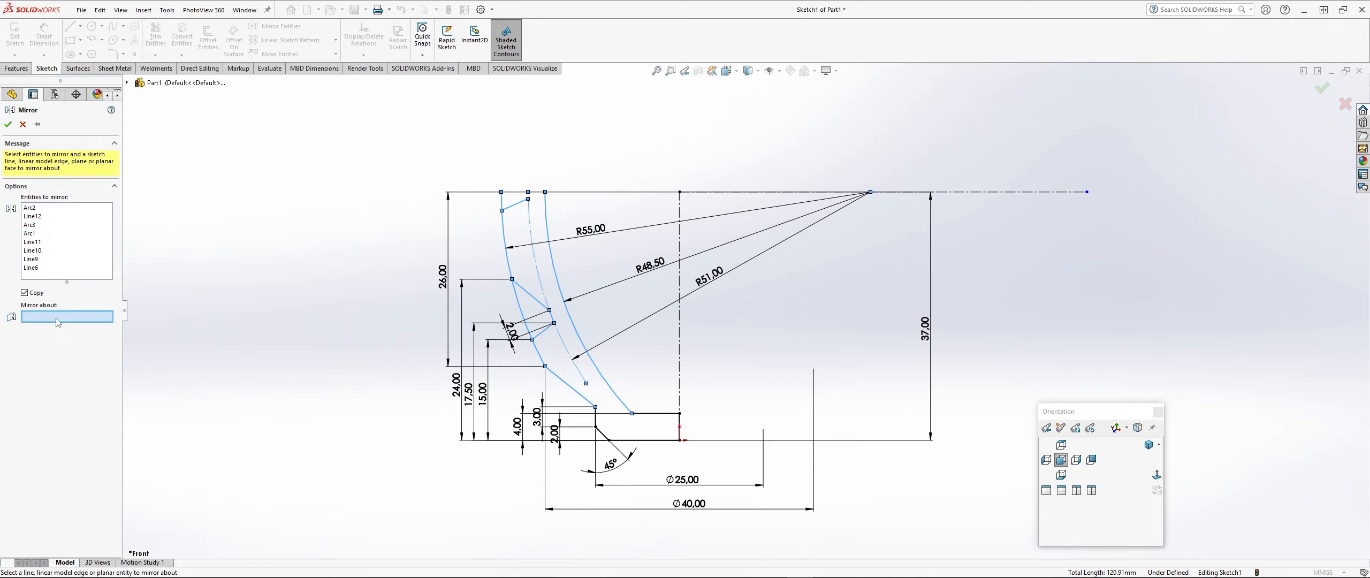
click(959, 193)
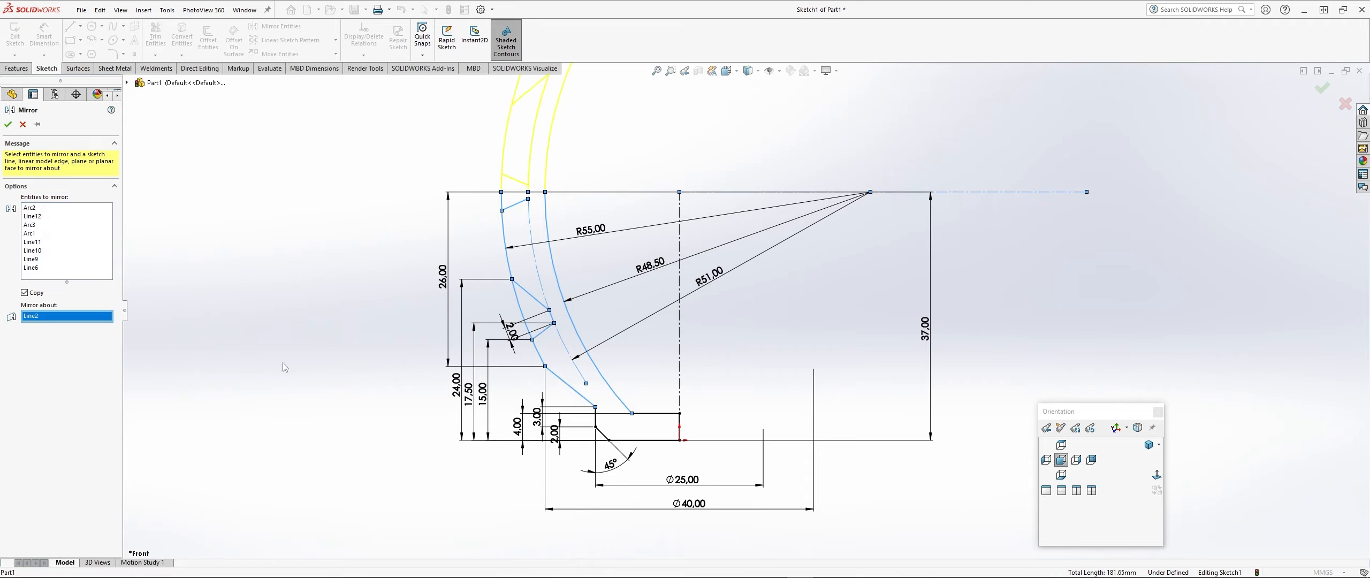
click(9, 124)
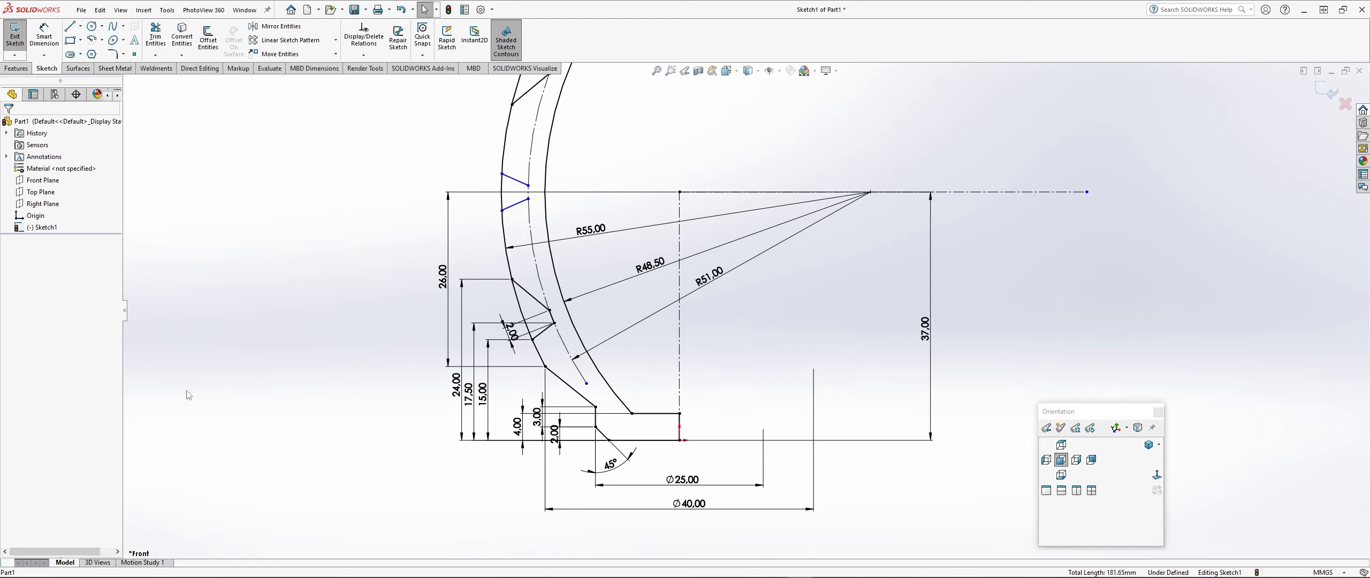
- Sketch a vertical line about 2 mm long joining the inner ends of the middle groove's two slanted lines
key(f)
scroll(757, 185, down, 3)
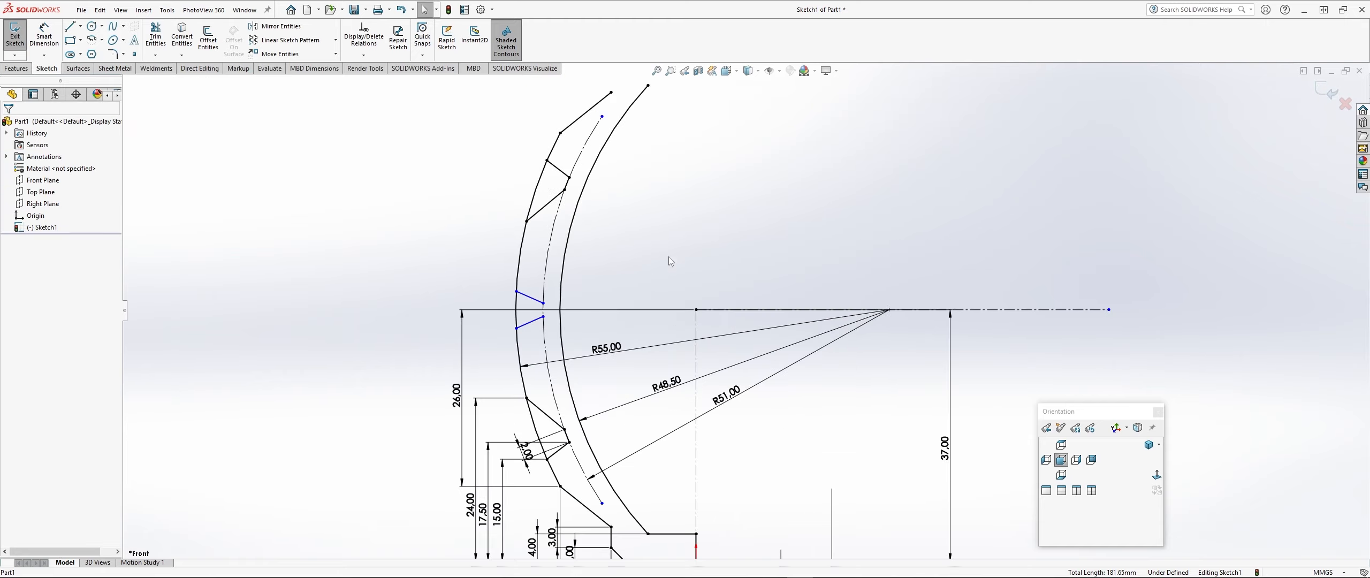
click(70, 26)
scroll(513, 337, down, 4)
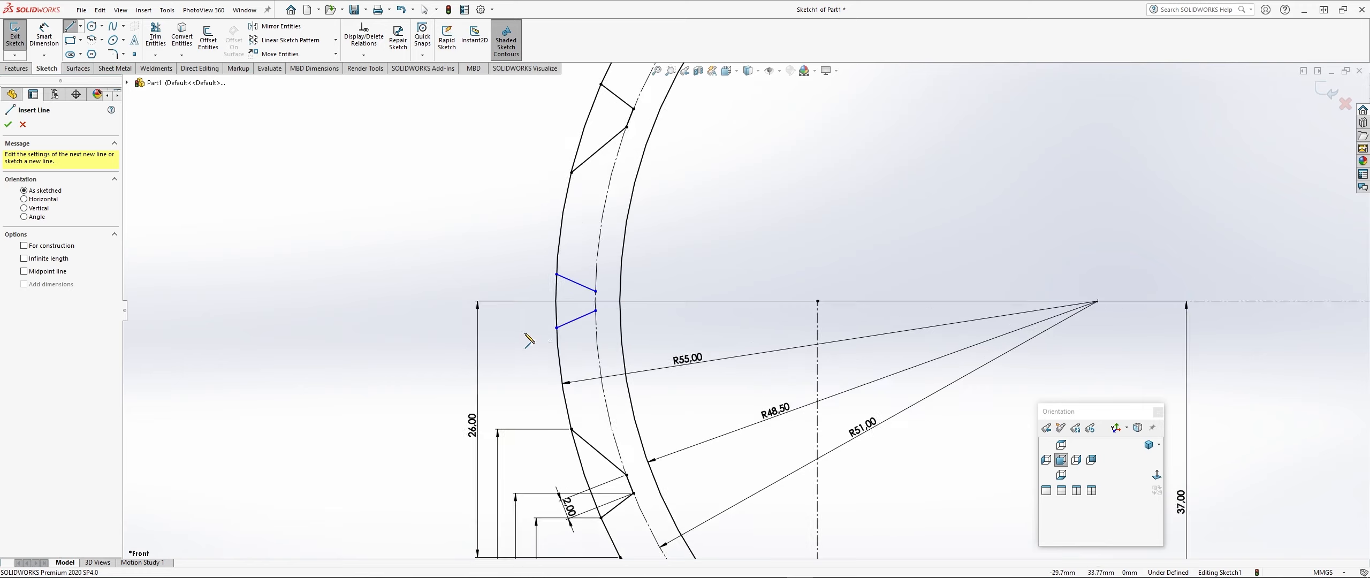
drag(594, 258, 595, 287)
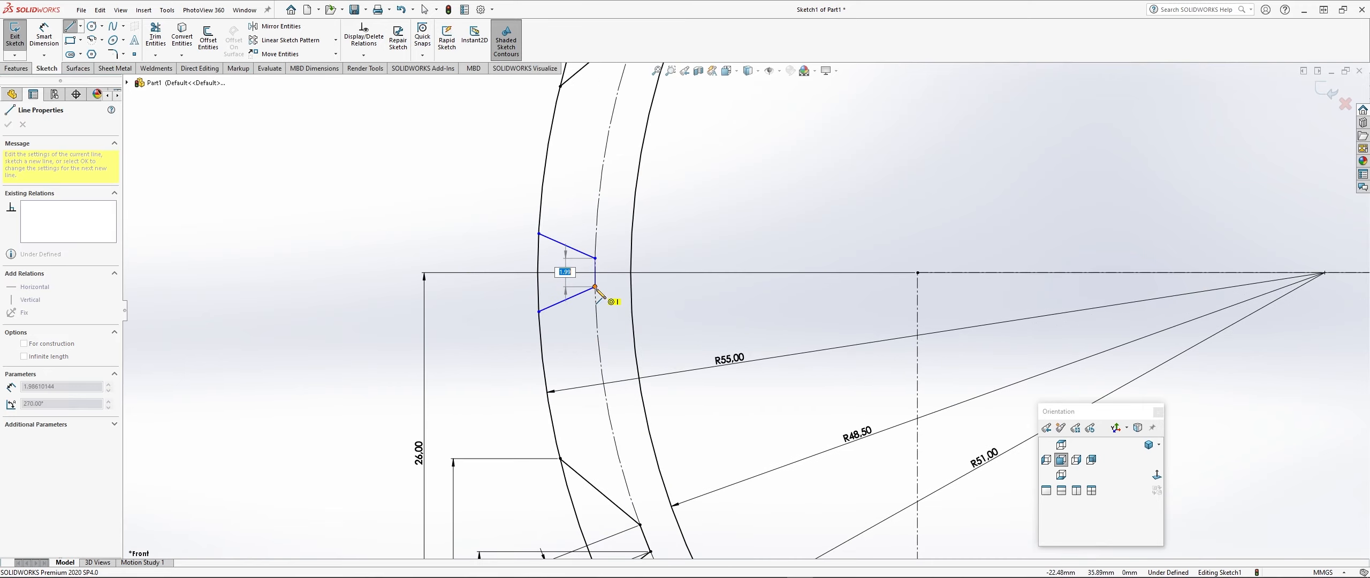
- Dimension the vertical line at the inner end of the middle groove as 2 mm
click(39, 33)
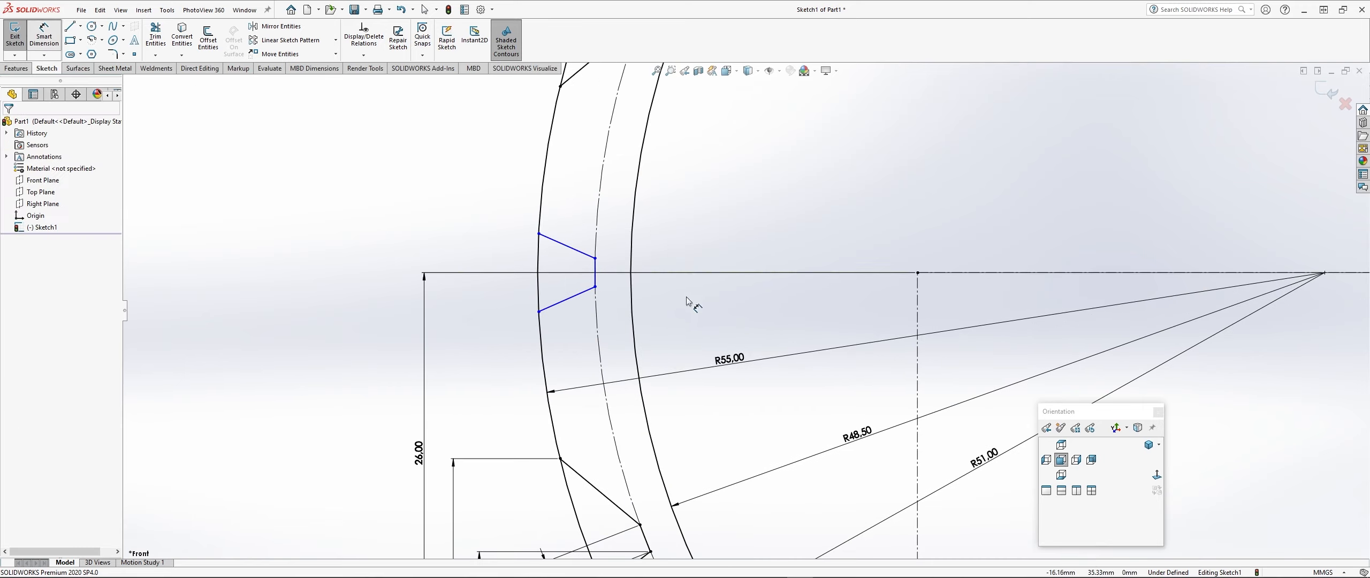
click(596, 273)
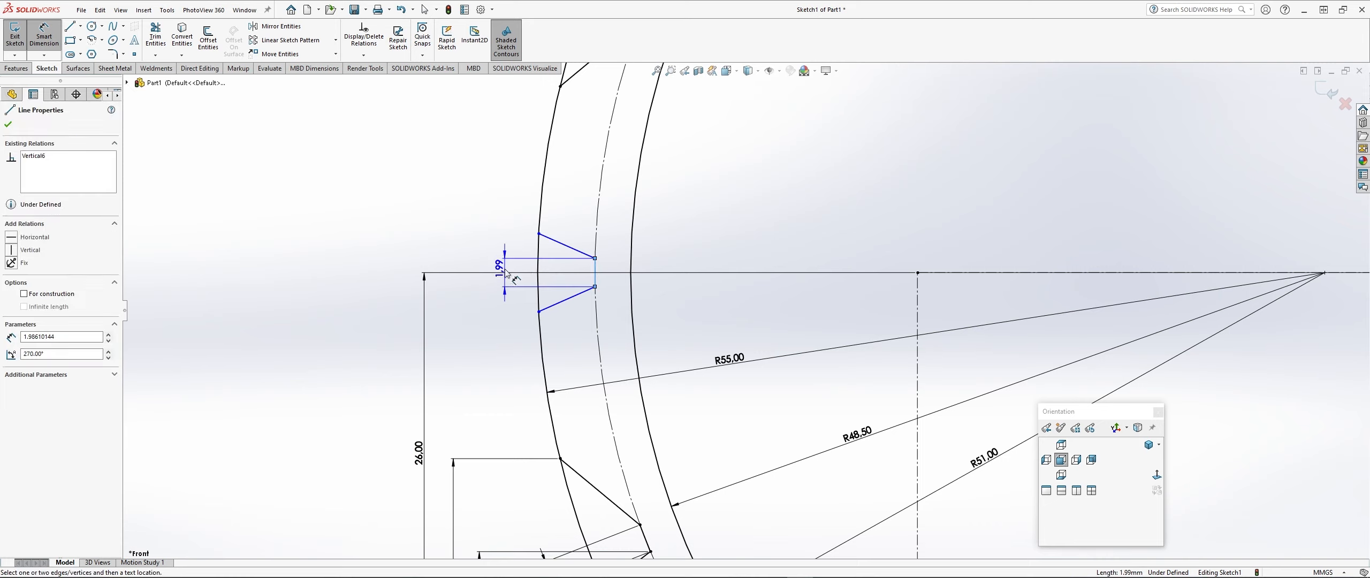
click(509, 282)
text(2)
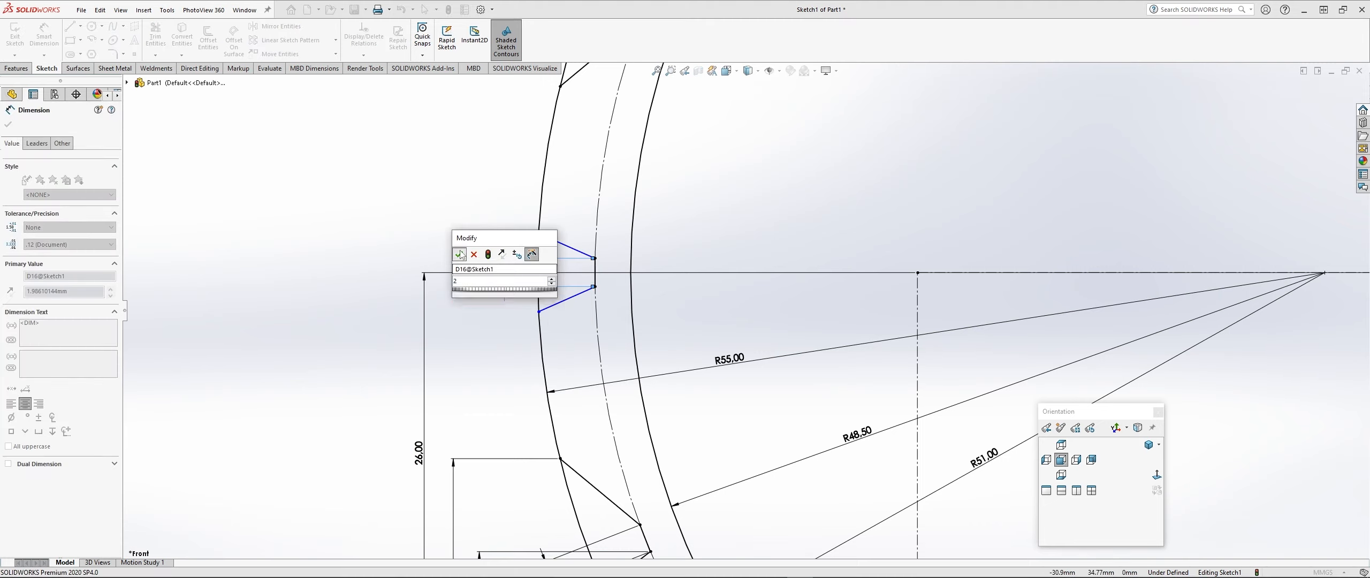
key(Return)
- Dimension the vertical distance between the middle groove's two outer corners on the outer arc as 7 mm
click(539, 234)
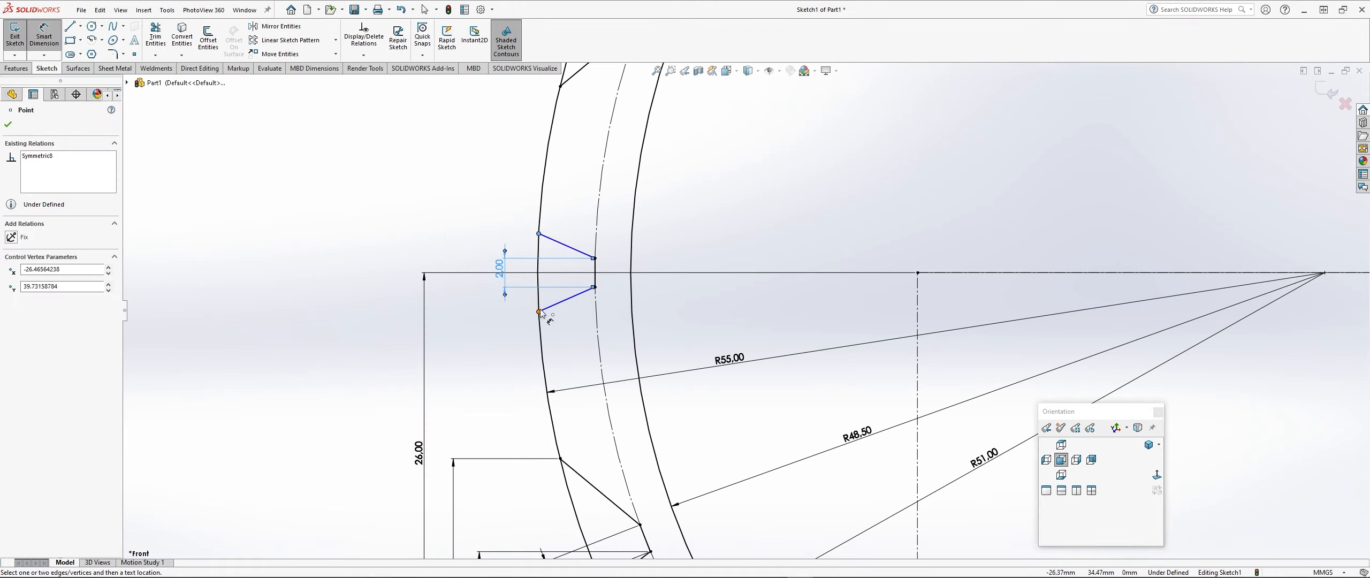
click(538, 312)
click(484, 303)
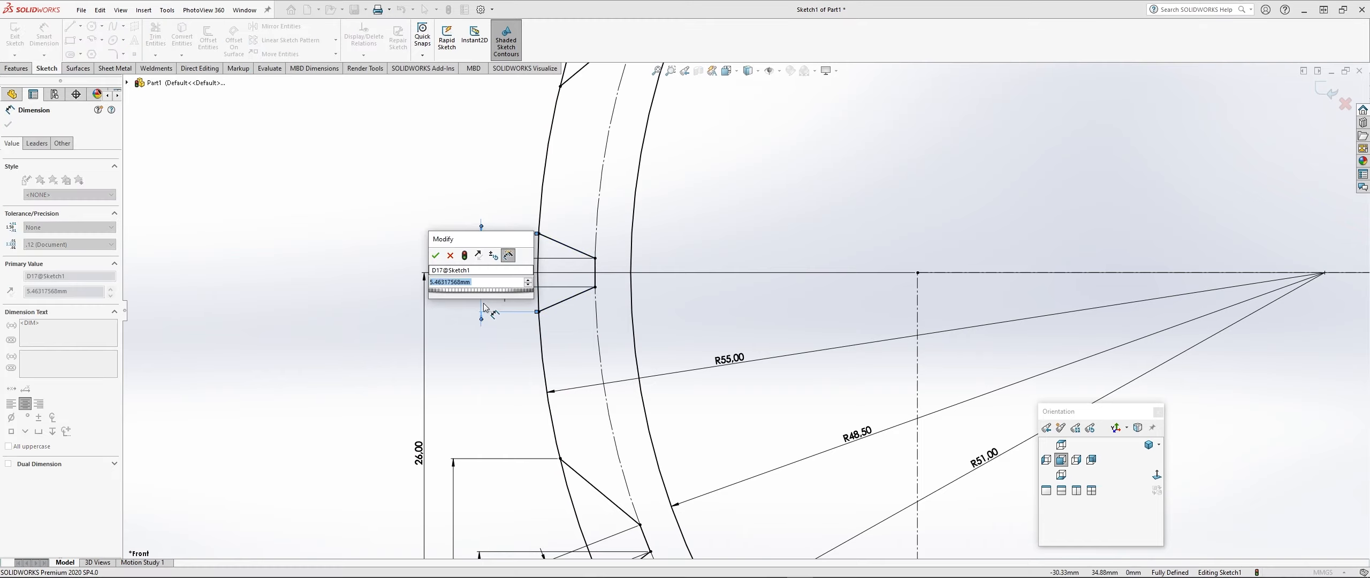
text(7)
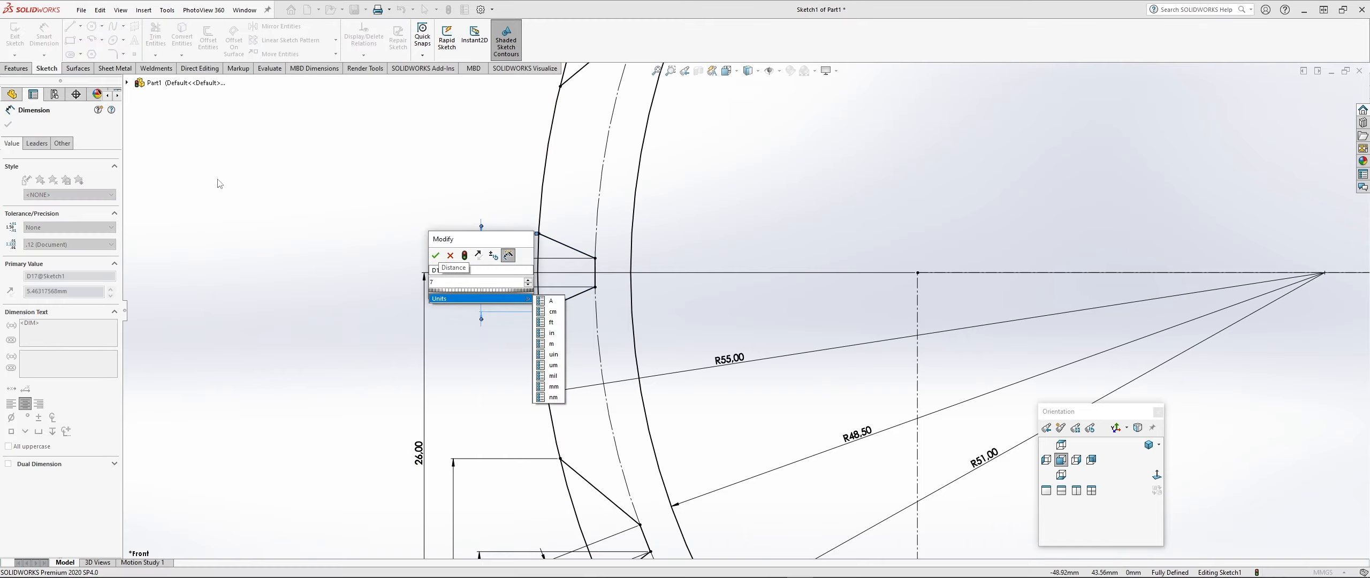
click(436, 255)
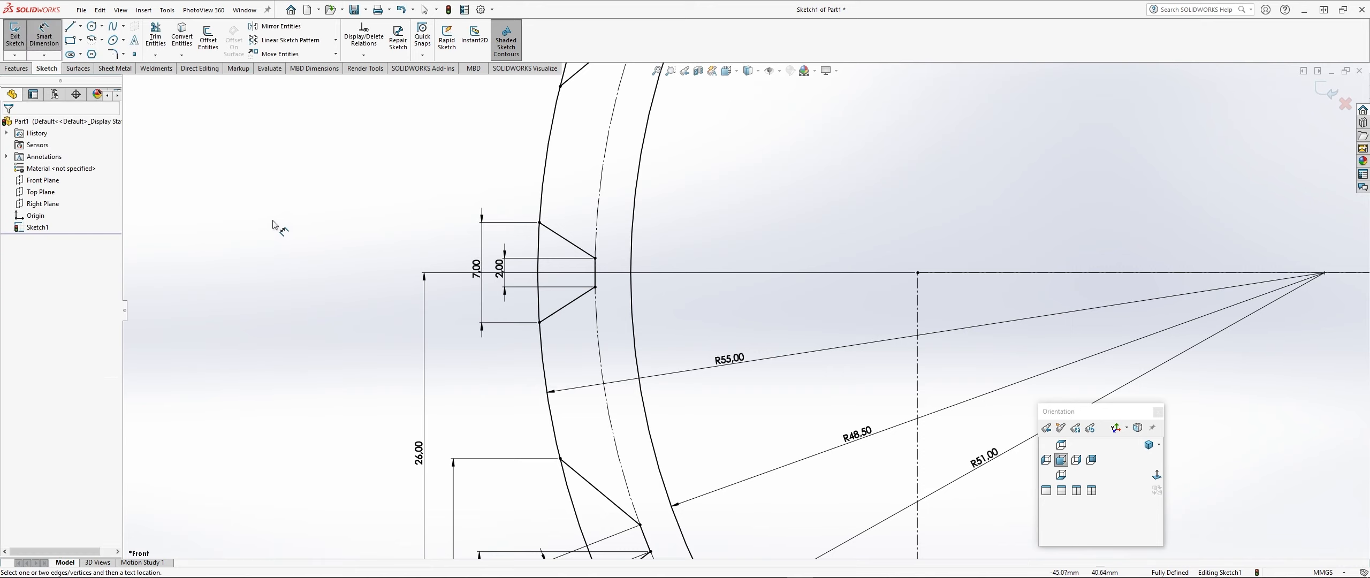
- Sketch a vertical line about 8 mm long up from the mirrored slanted line's upper end, followed by an inward-slanting line about 2.5 mm long
scroll(268, 215, up, 8)
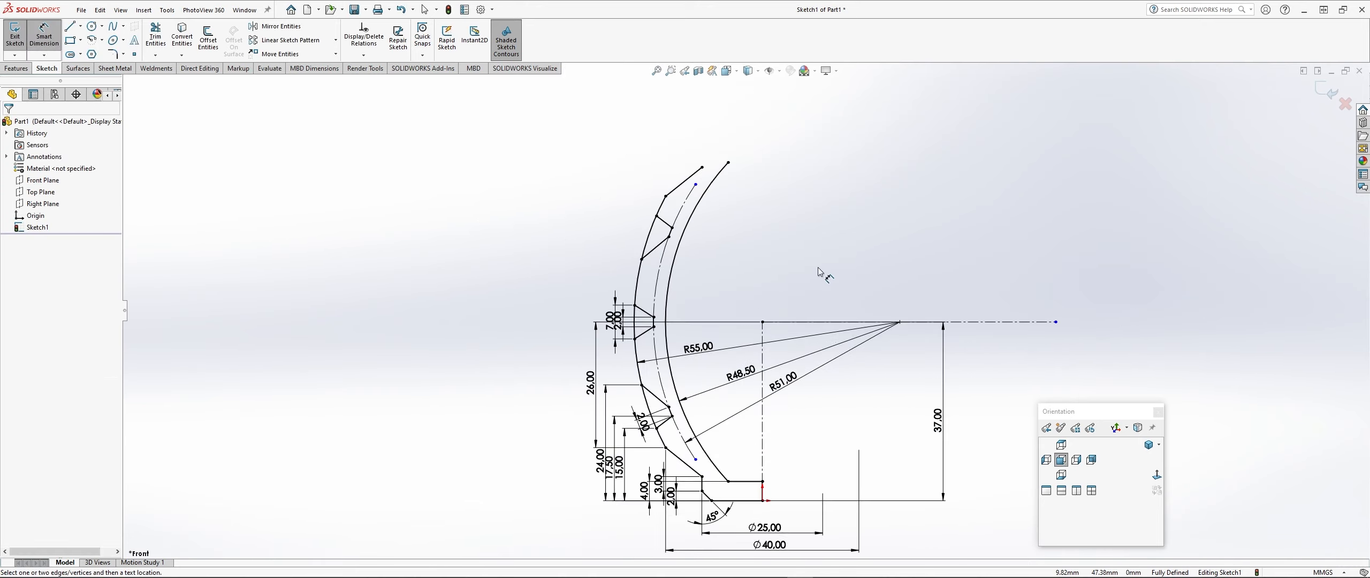
scroll(817, 267, down, 5)
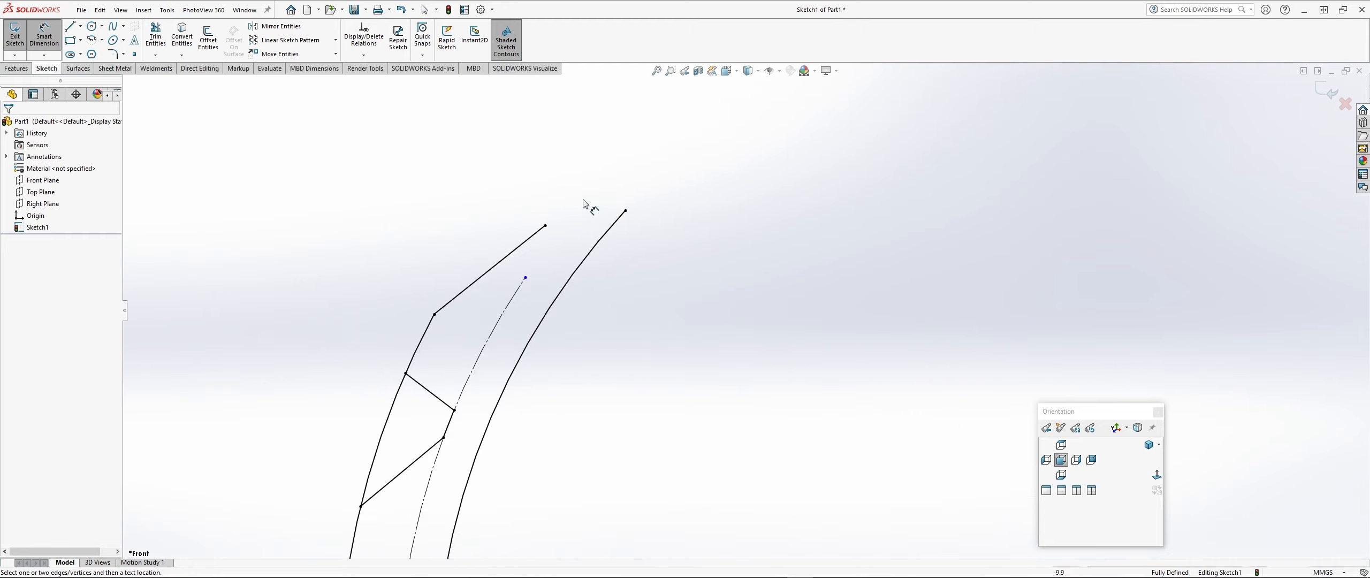
click(70, 27)
click(545, 226)
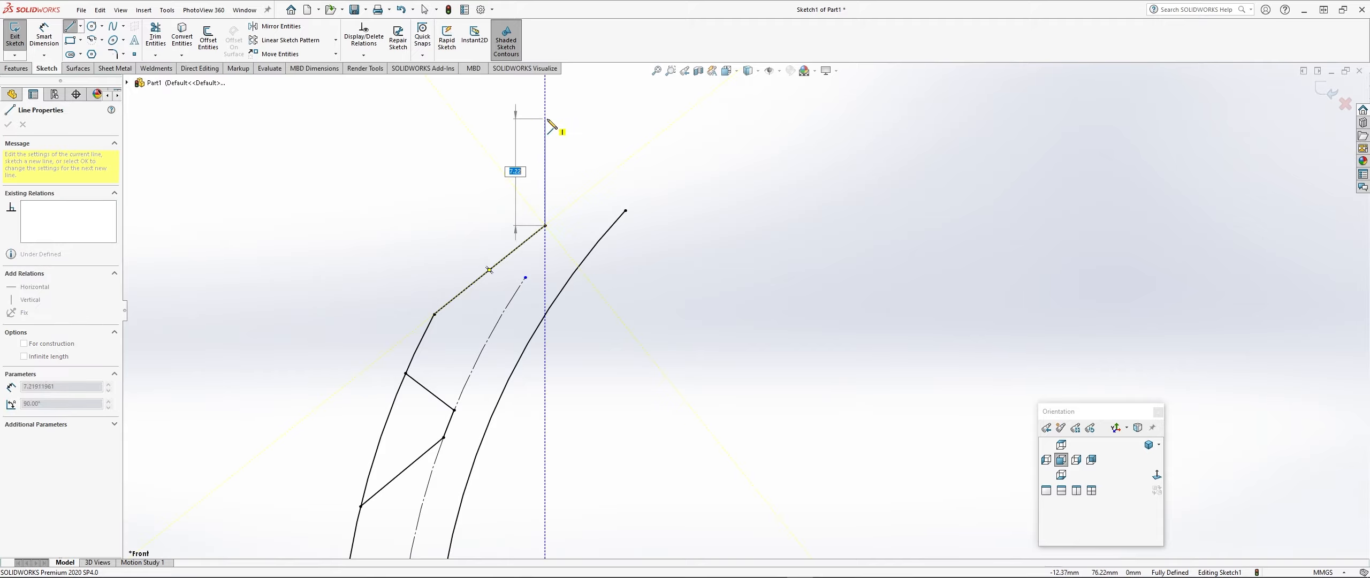
click(545, 110)
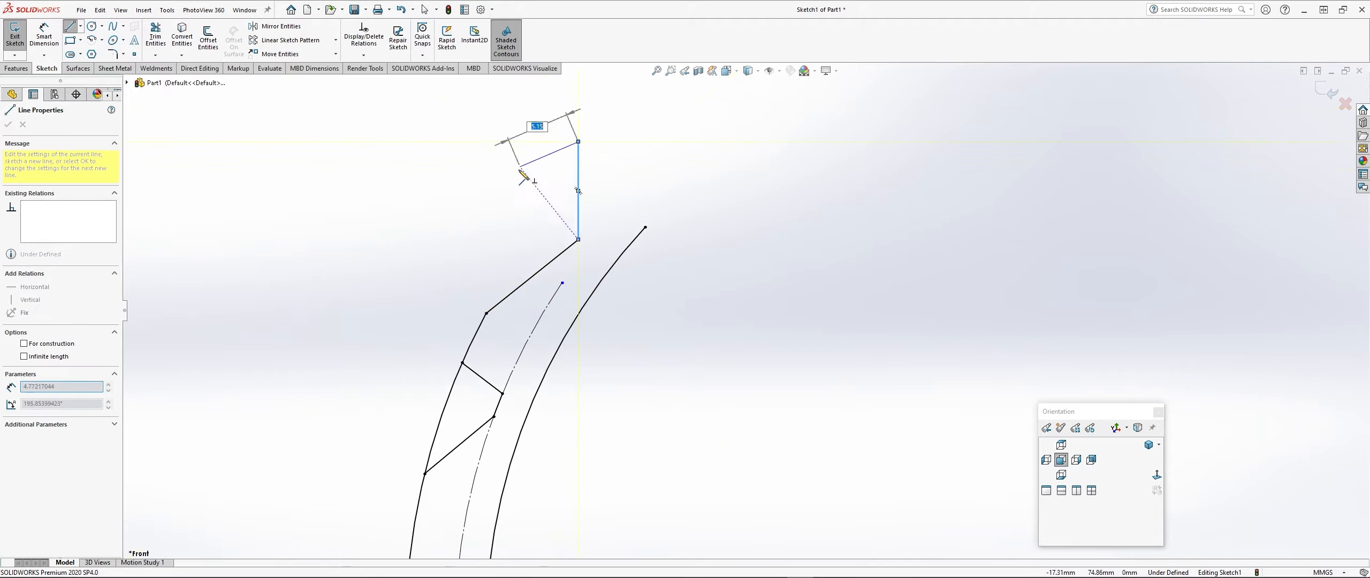
scroll(746, 308, up, 2)
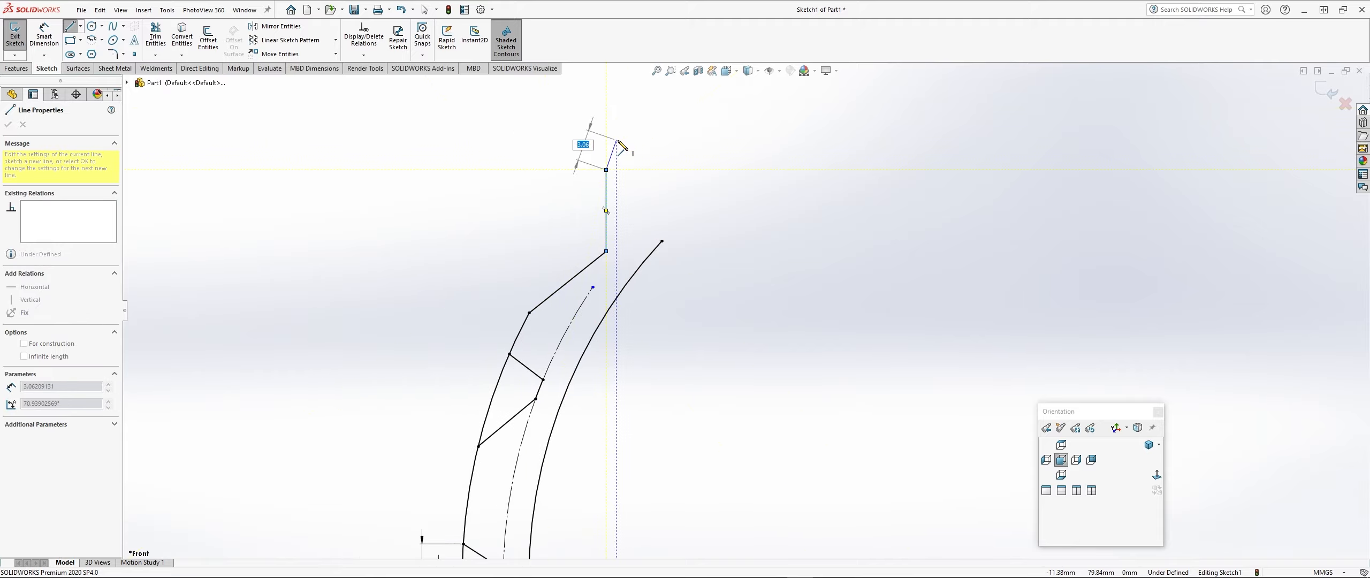
scroll(629, 143, down, 4)
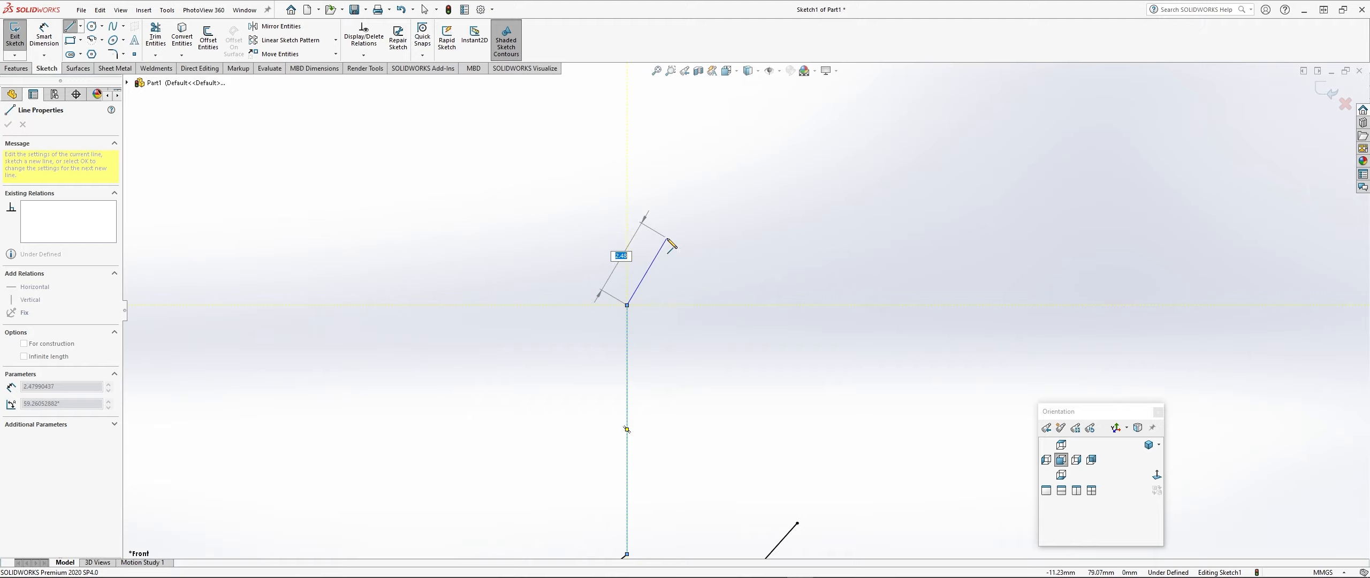
click(667, 239)
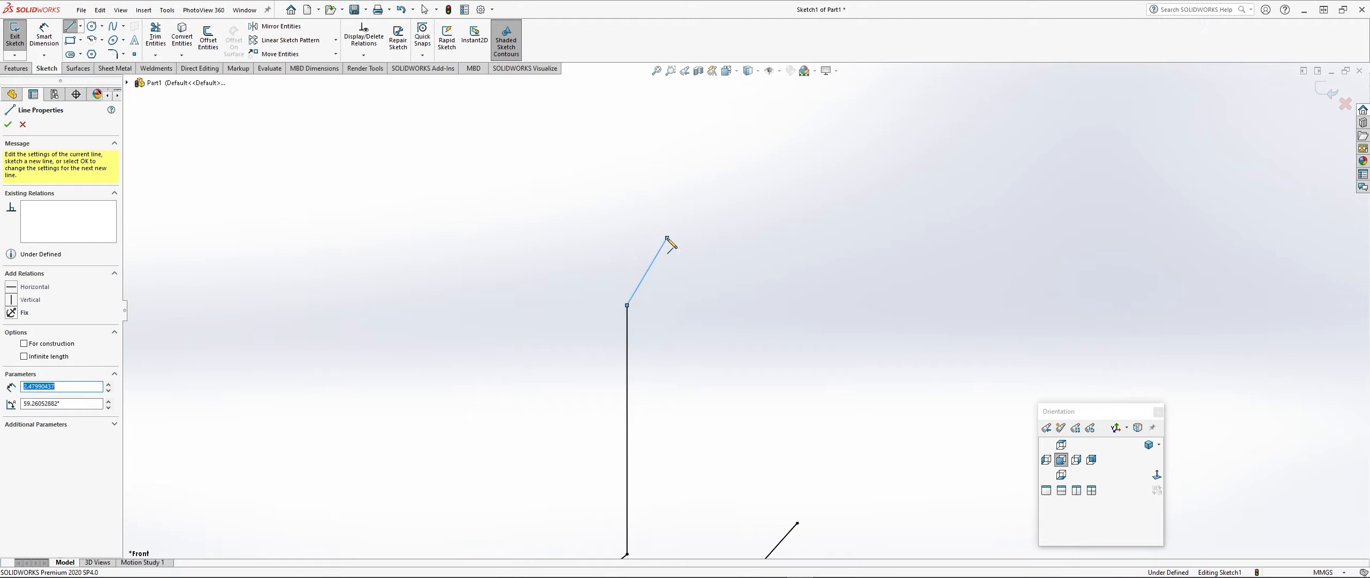
- Continue the neck outline with lines about 5 mm up, 8.5 mm inward, 17 mm down and 6 mm back horizontally to the inner arc
scroll(741, 315, up, 3)
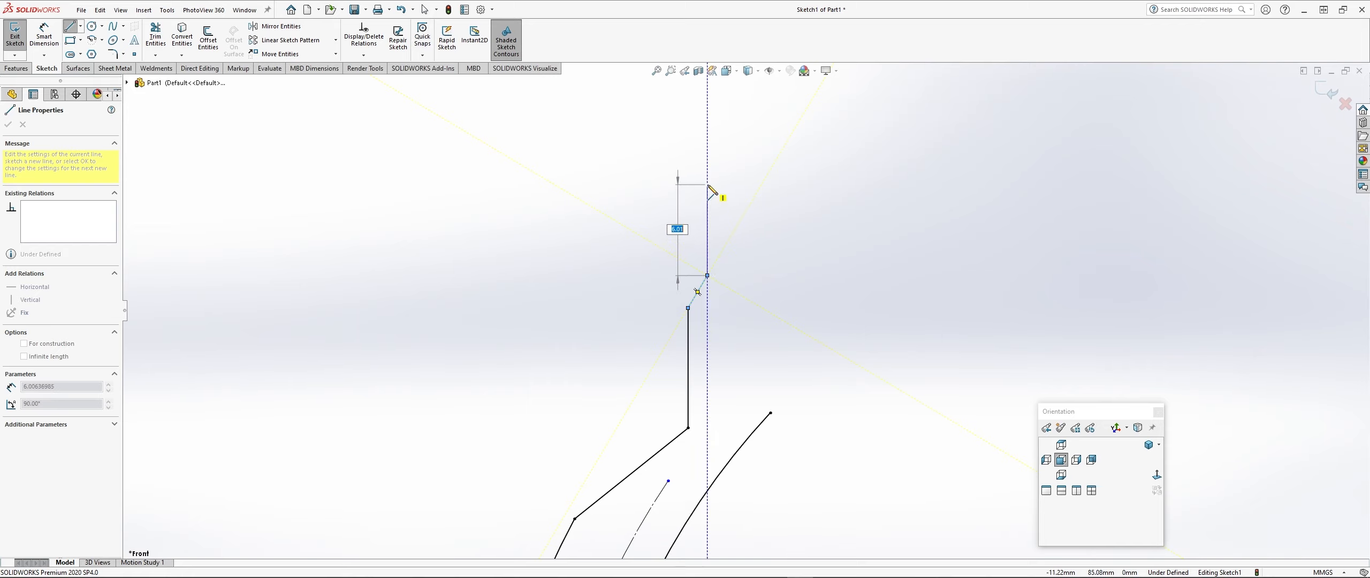
click(707, 195)
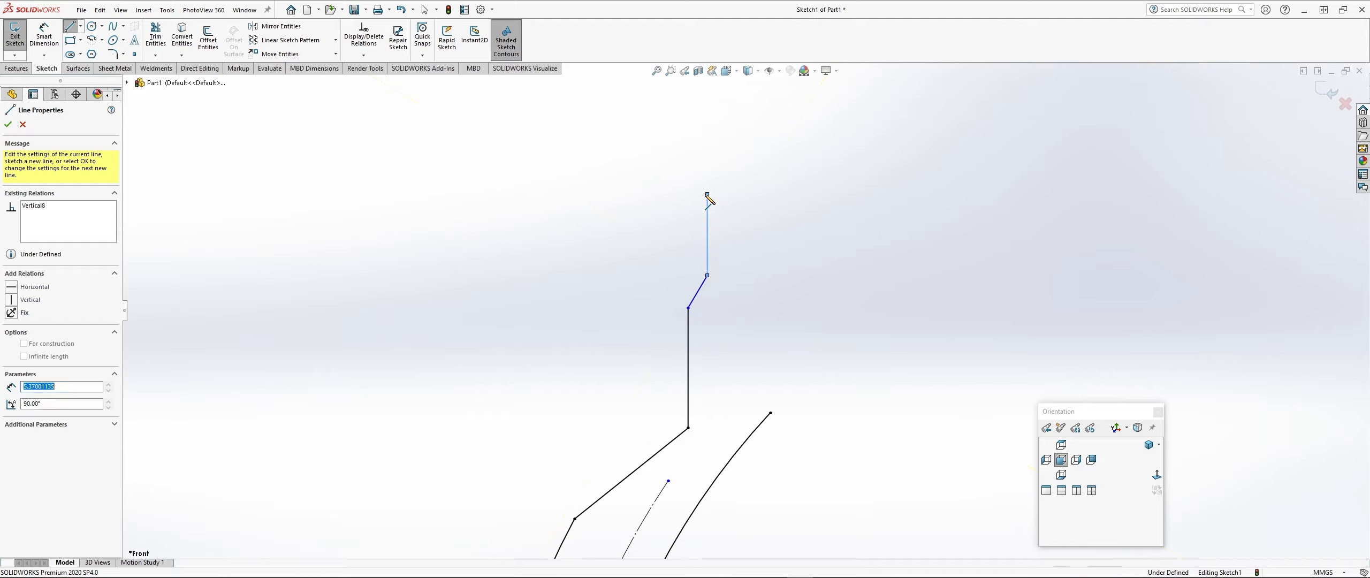
click(836, 195)
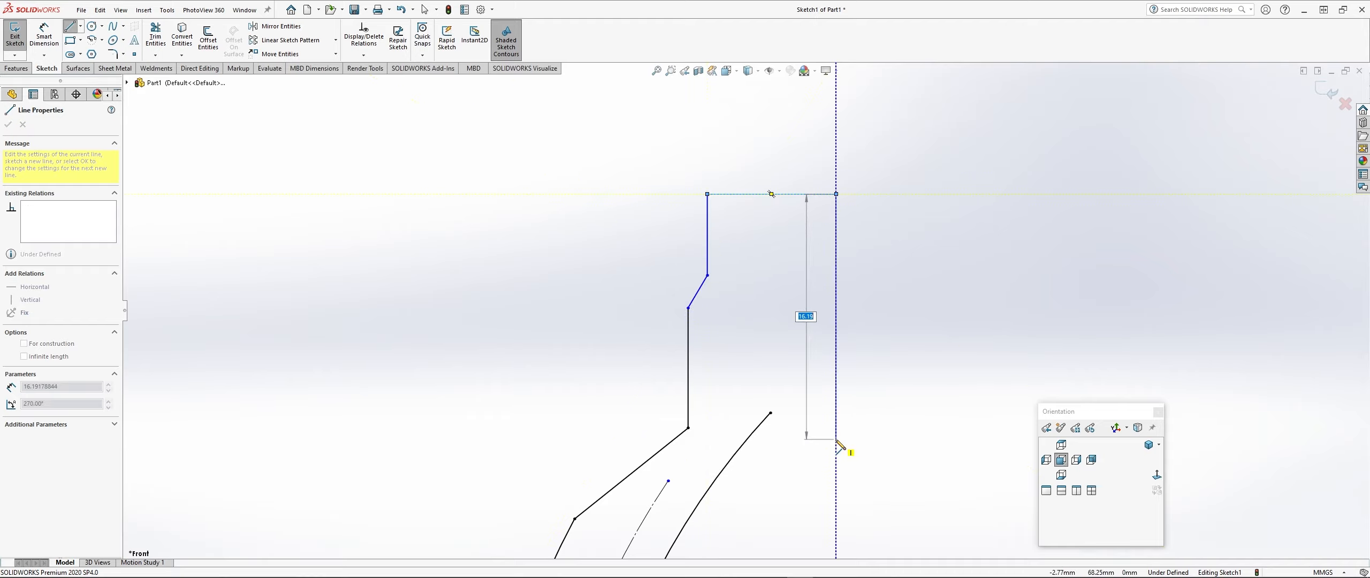
click(837, 452)
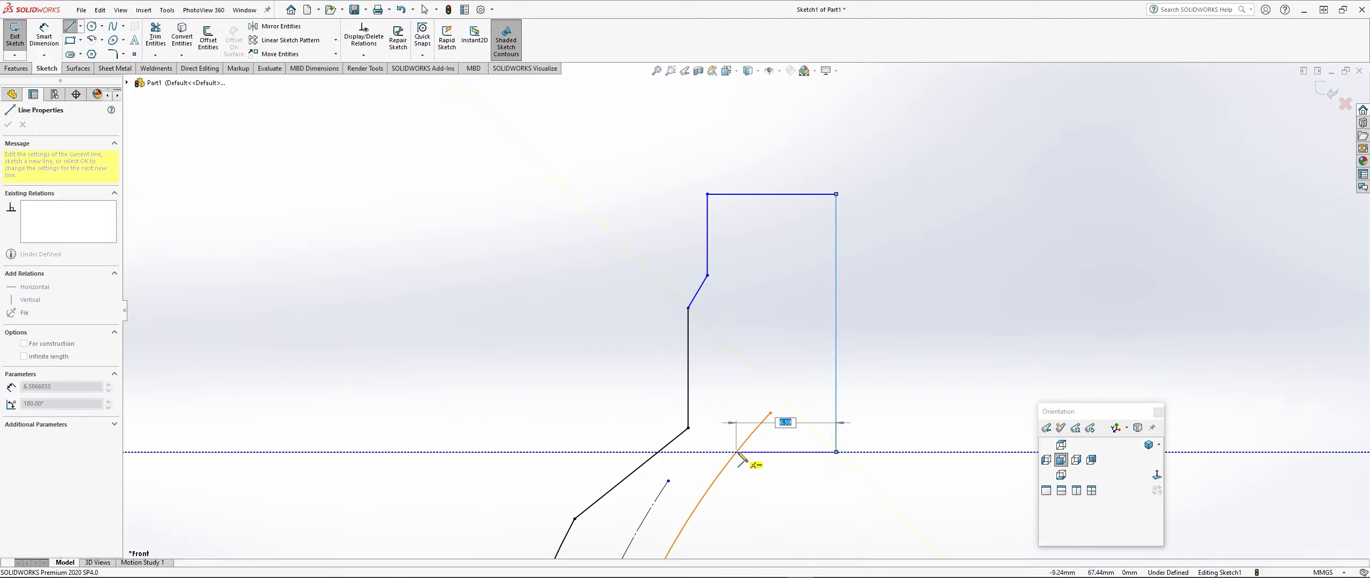
click(736, 451)
key(Escape)
- Dimension the neck's lower outer vertical line as 8 mm
scroll(336, 224, up, 6)
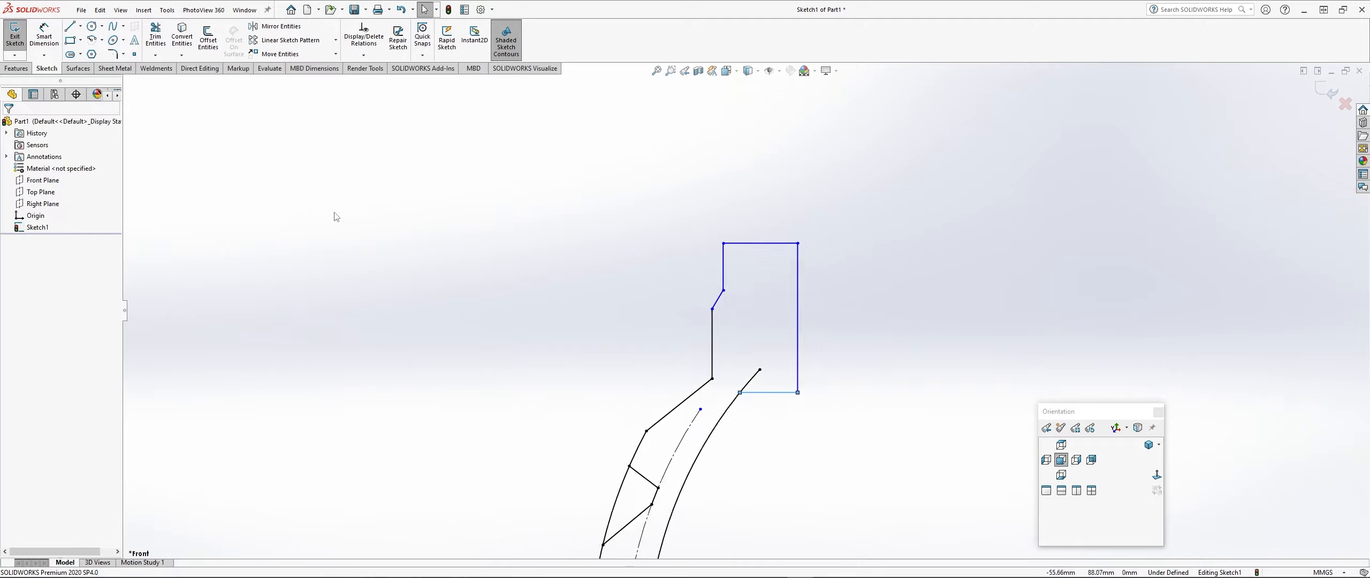
scroll(823, 425, down, 1)
scroll(824, 429, down, 3)
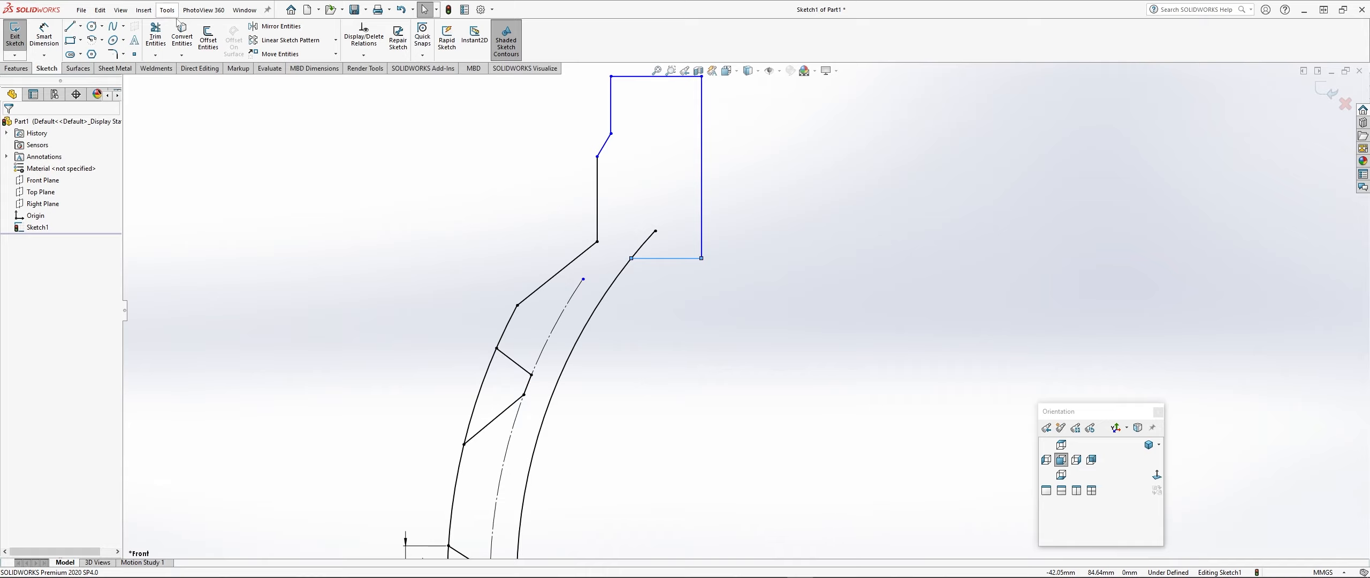
scroll(525, 315, up, 1)
click(44, 37)
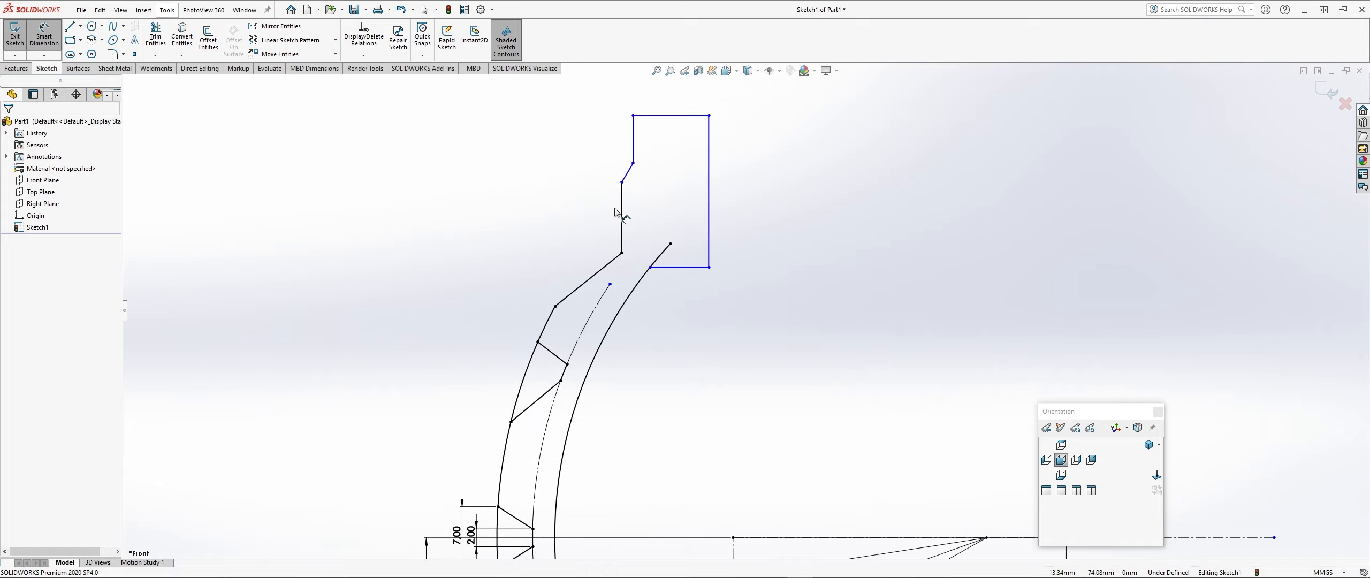
click(621, 216)
click(539, 223)
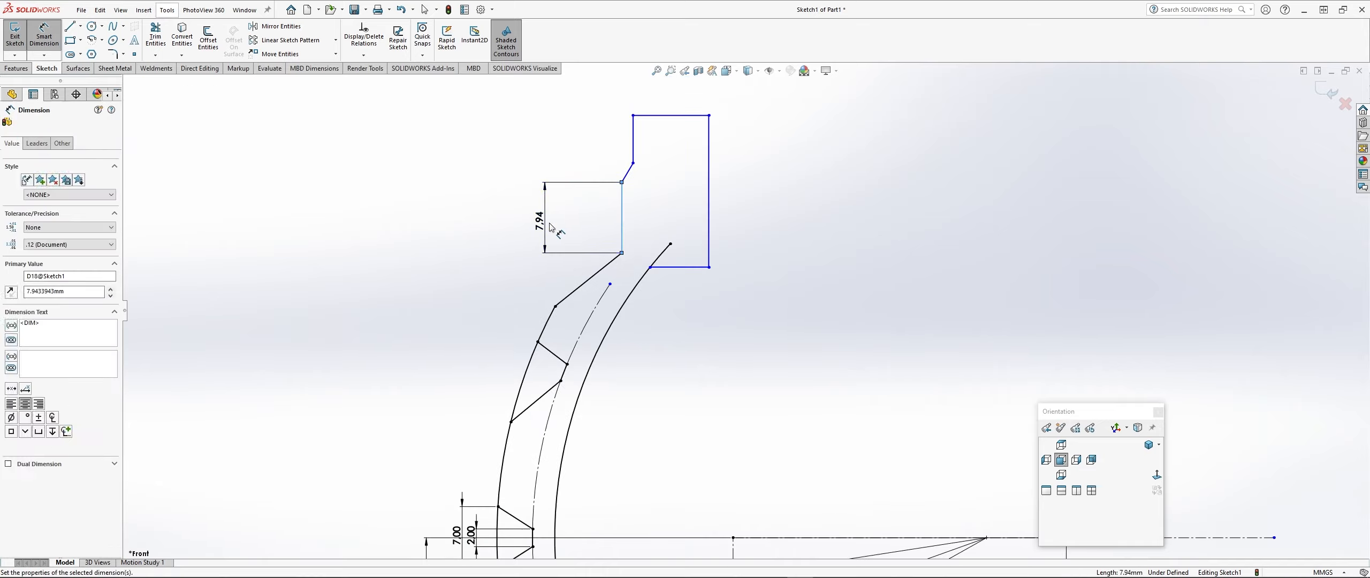
text(8)
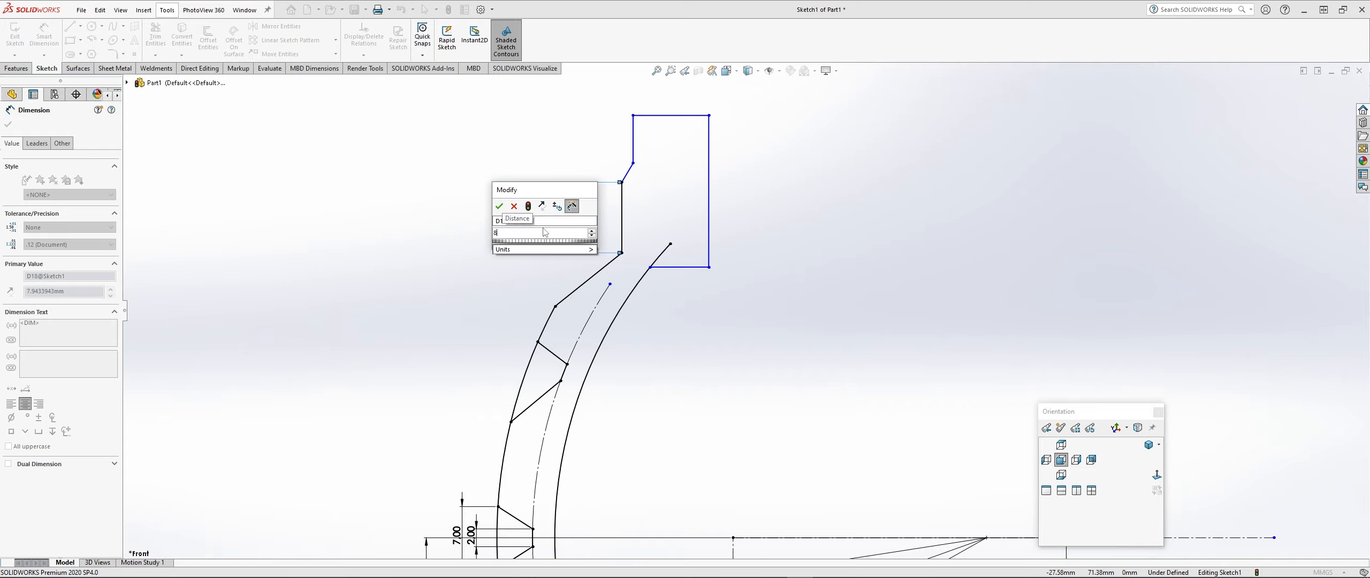
click(499, 206)
- Dimension the vertical height of the neck's short slanted line as 3 mm
click(620, 183)
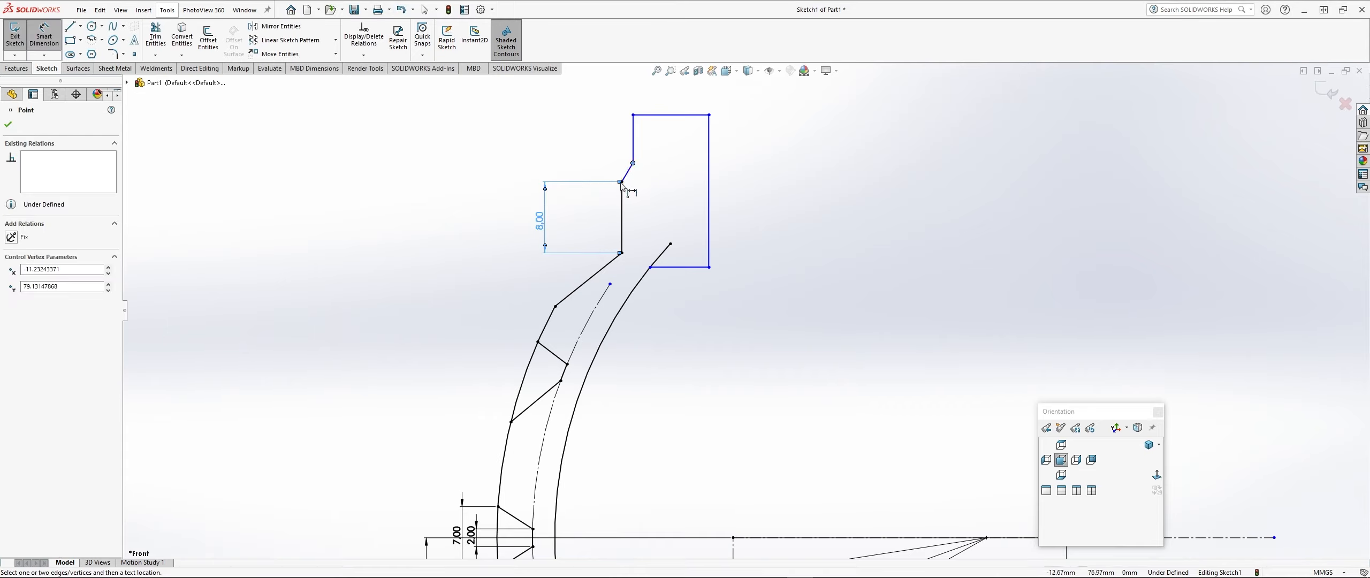
click(633, 162)
click(535, 172)
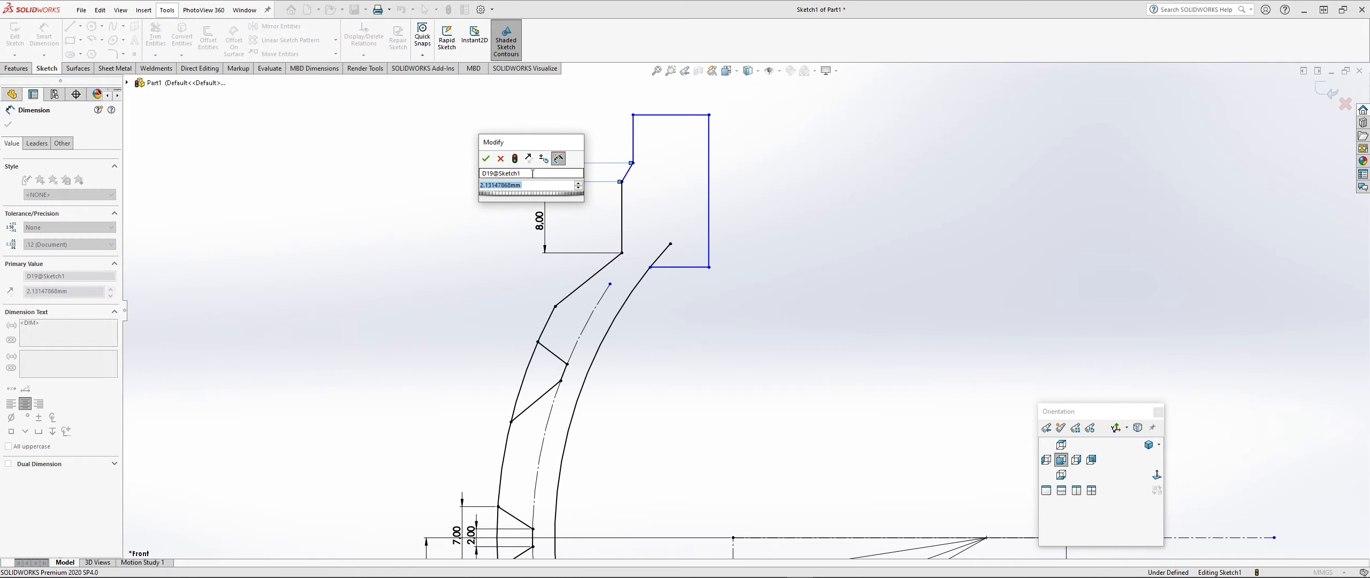
text(3)
click(485, 158)
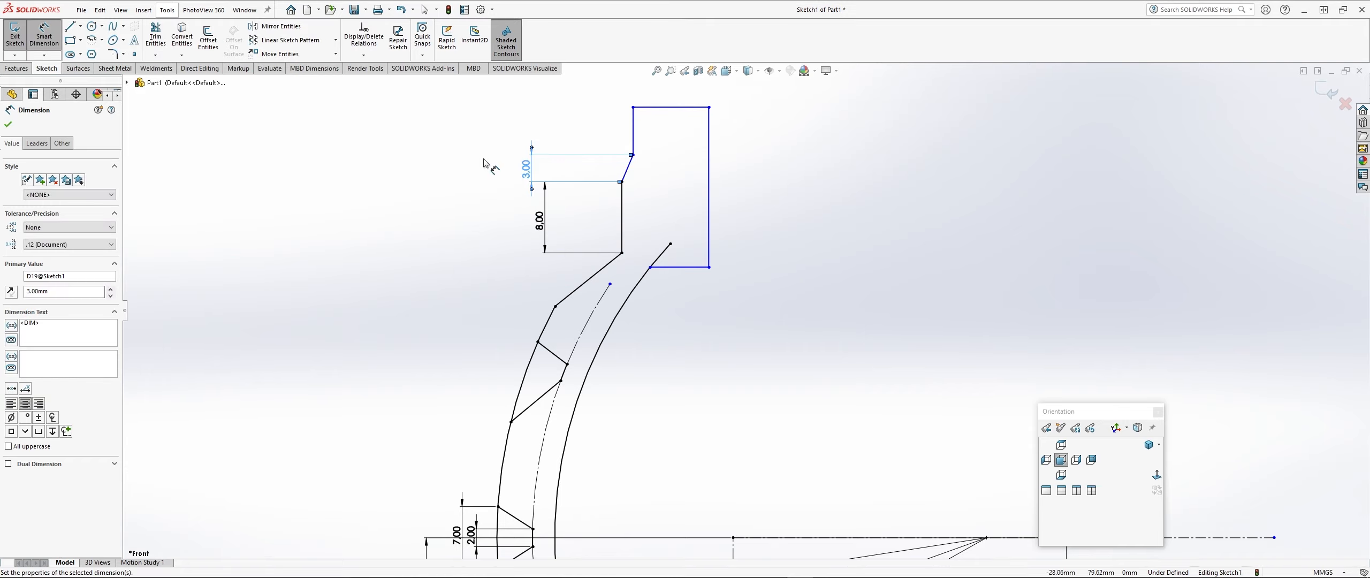
- Dimension the neck's long inner vertical line as 20 mm
click(708, 193)
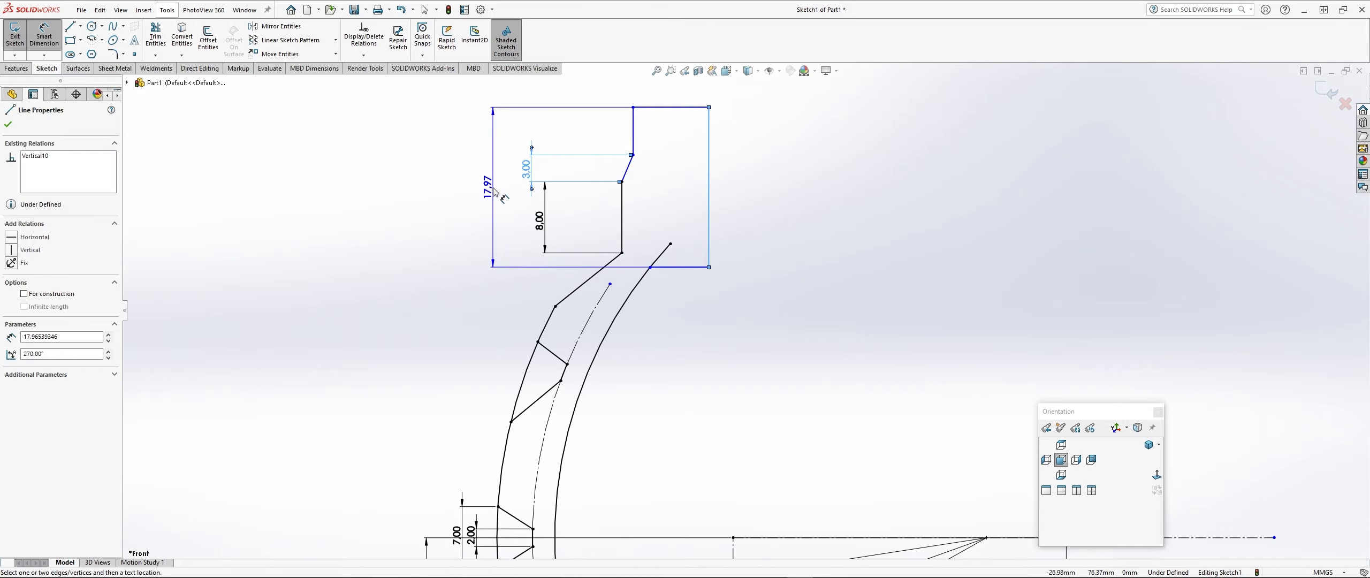
click(494, 192)
text(20)
key(Return)
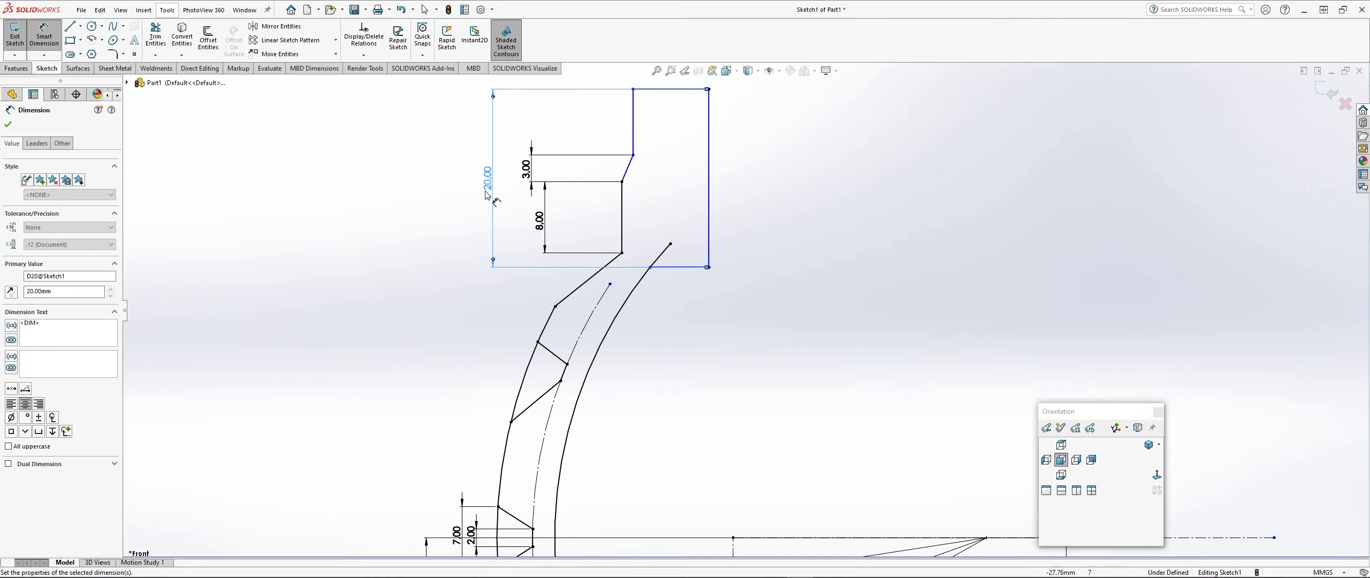
- Dimension the overall height from the base line to the neck's top line as 85 mm
click(663, 90)
scroll(604, 107, up, 4)
key(z)
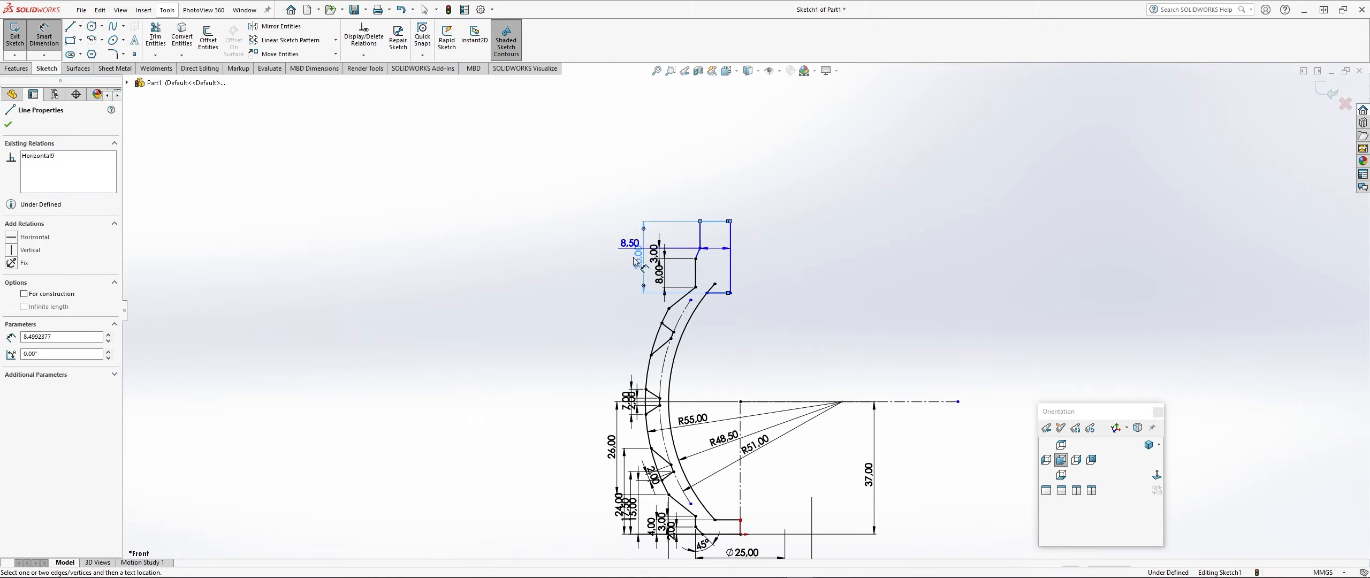
click(736, 535)
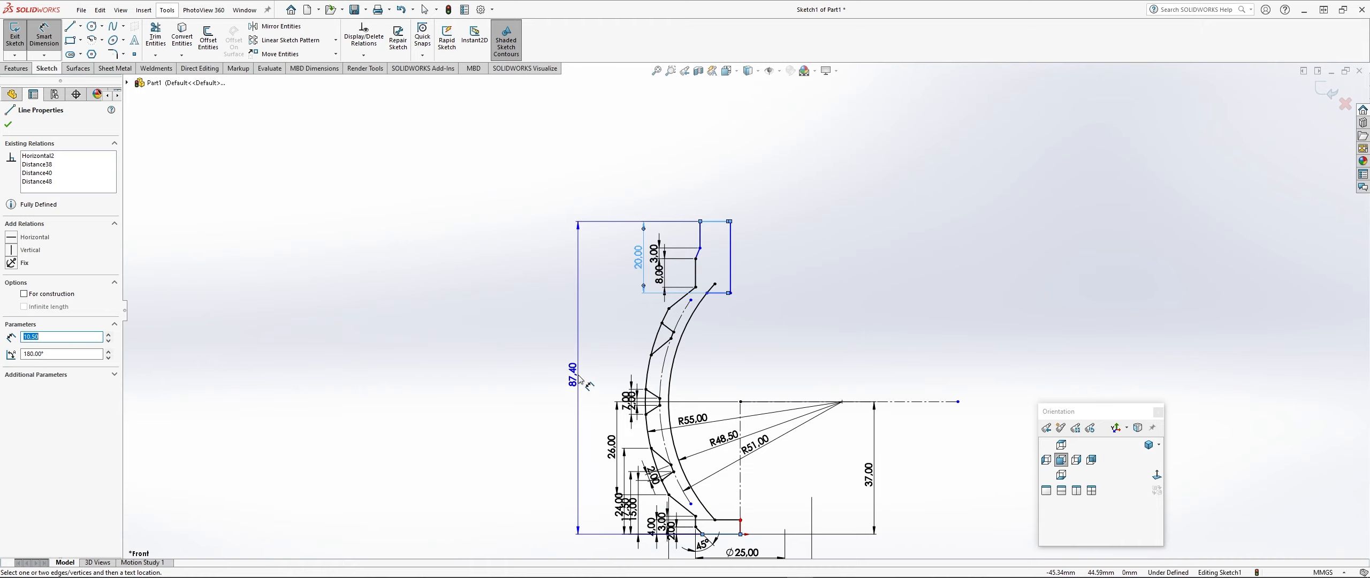
click(577, 390)
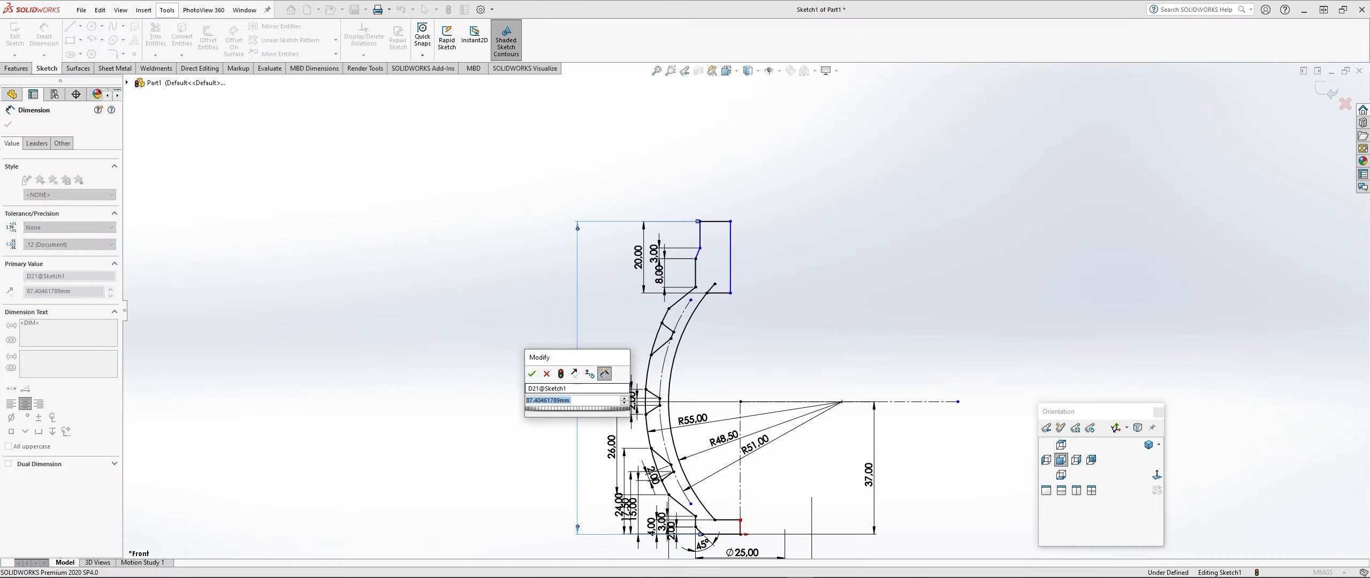
text(8)
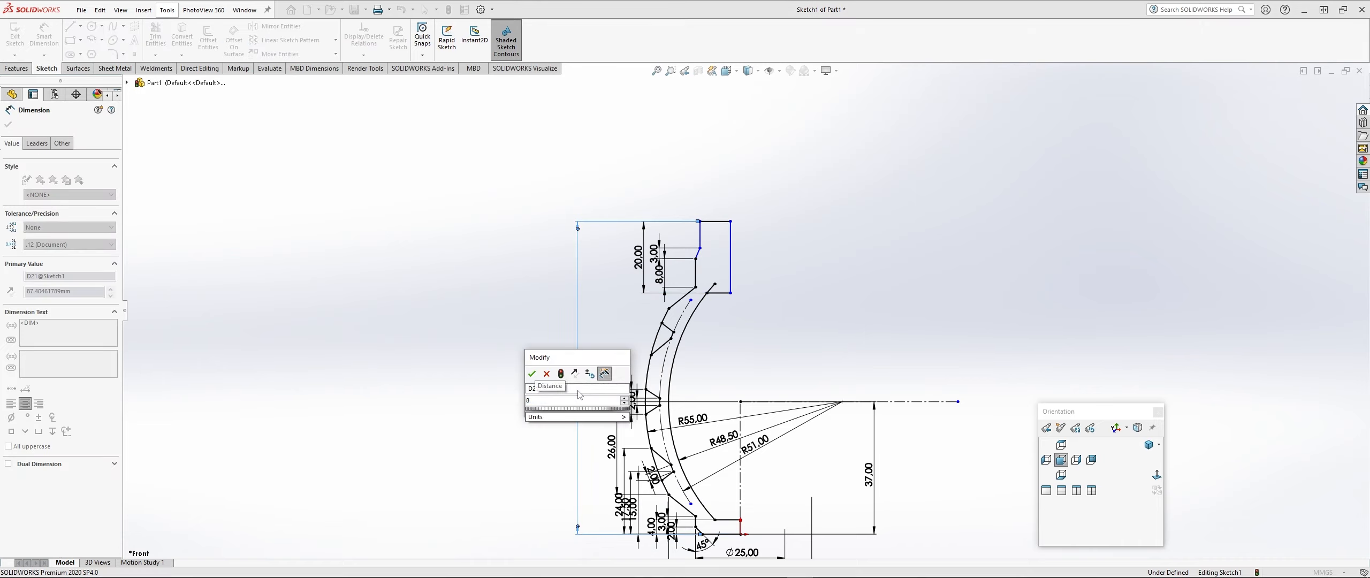
text(95)
key(Return)
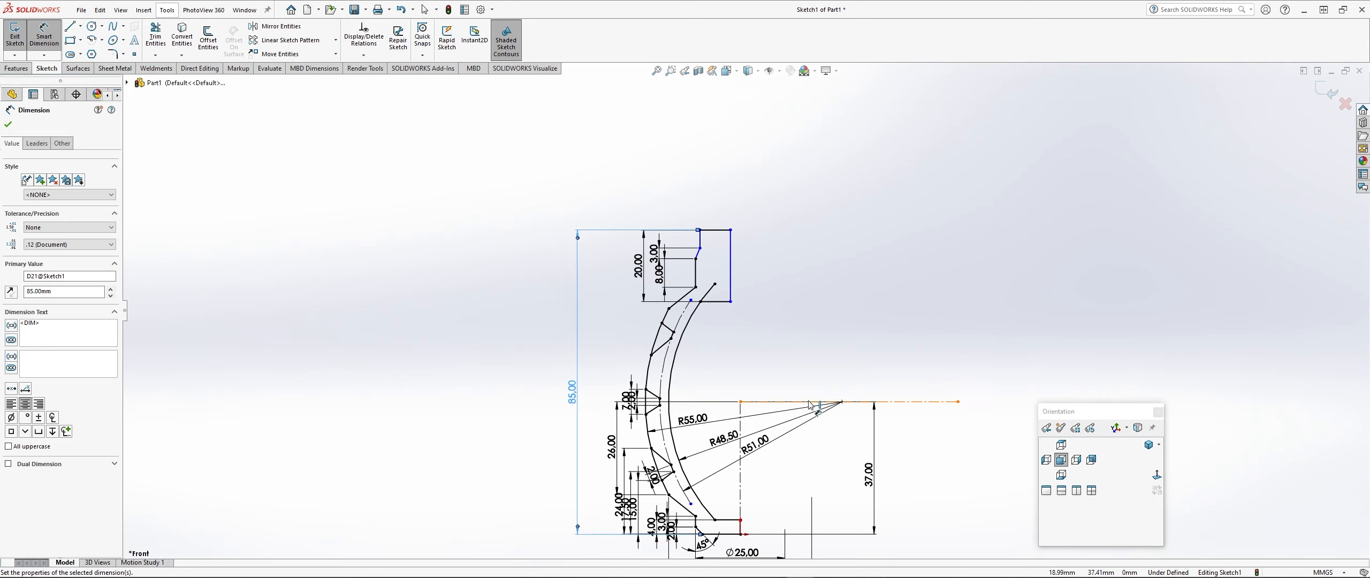
- Dimension the neck's inner vertical line across the vertical centerline as a 12 mm diameter, with a diameter symbol
scroll(809, 405, down, 3)
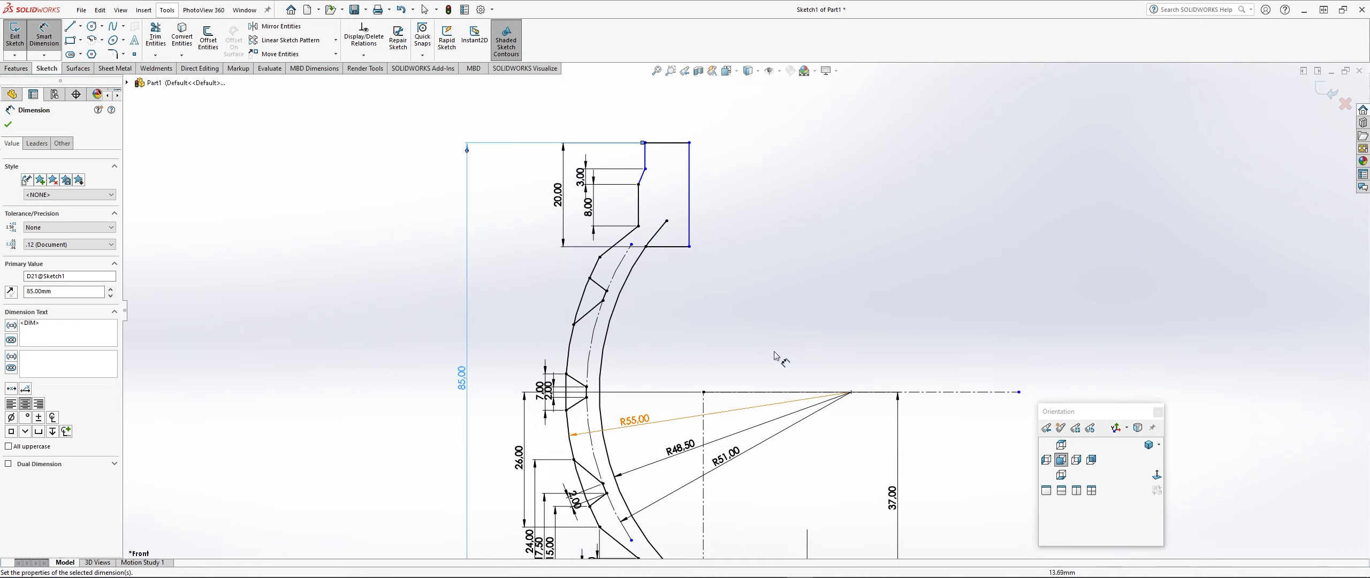
click(703, 405)
click(689, 202)
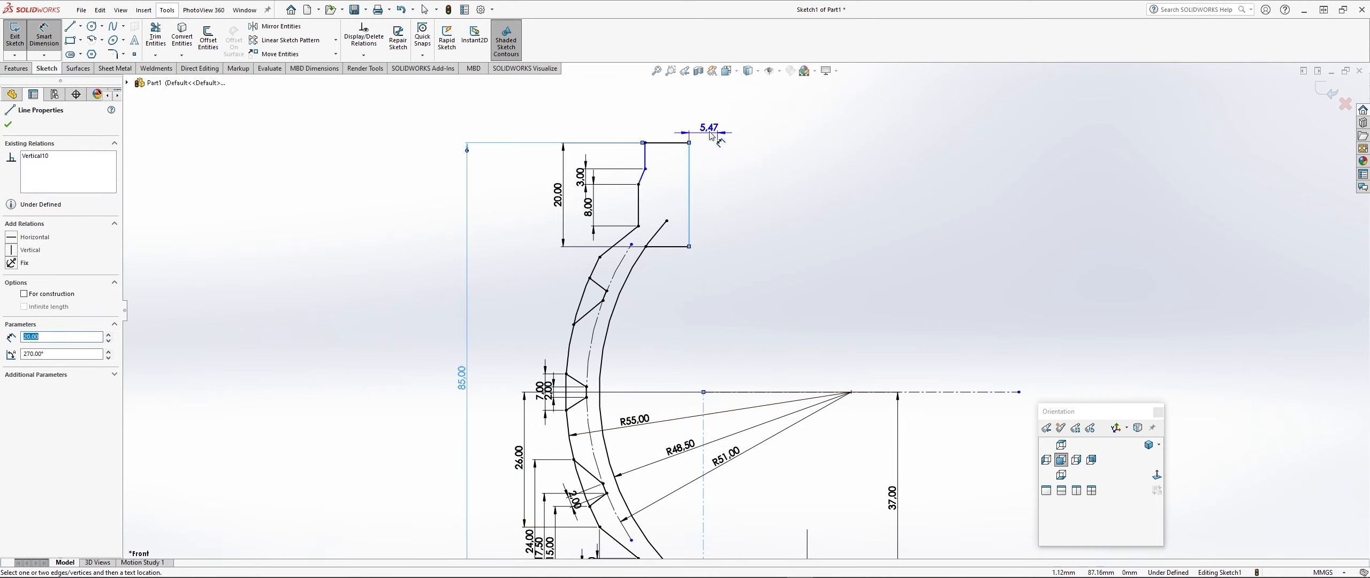
click(712, 128)
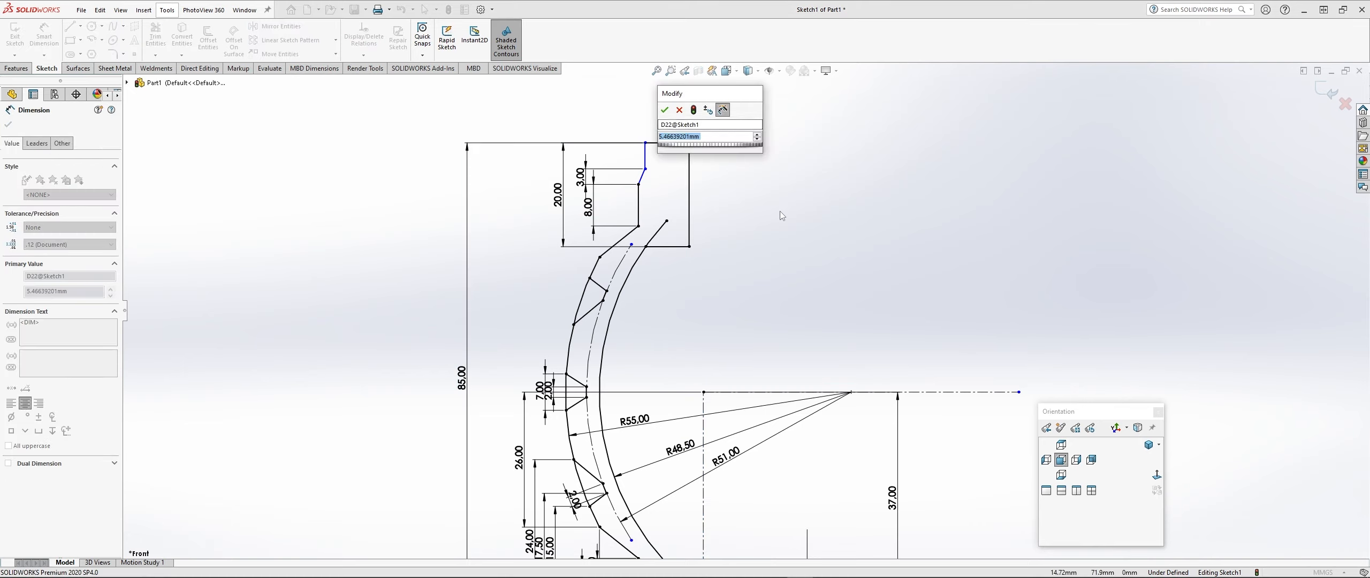
text(12)
click(665, 109)
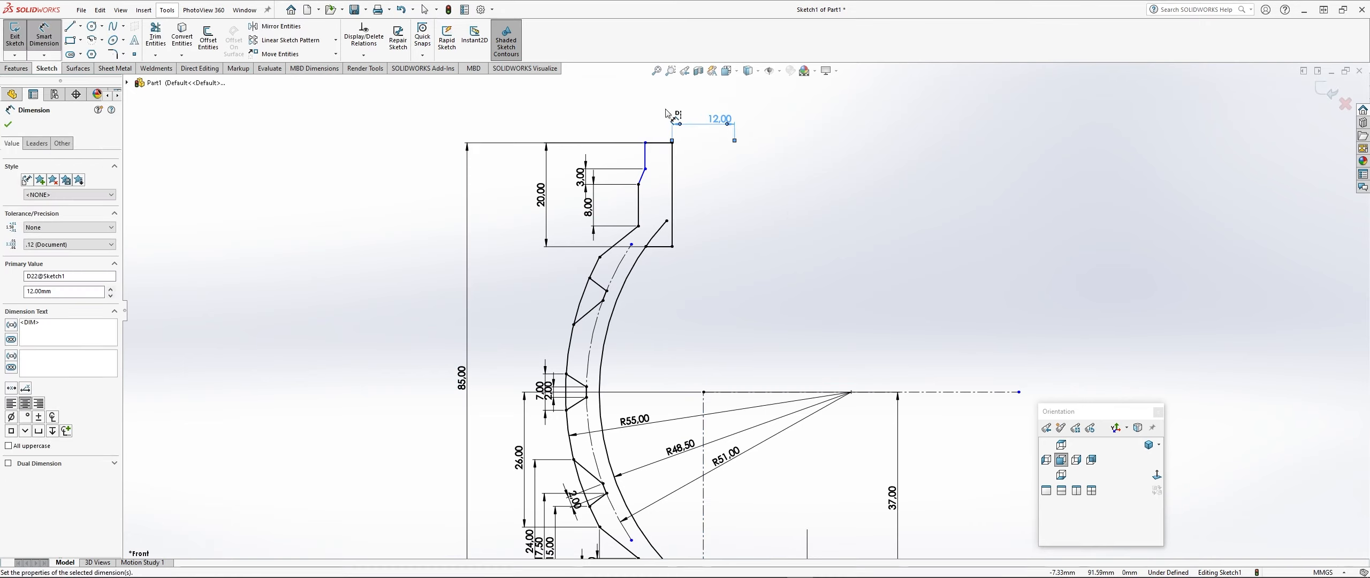
click(11, 417)
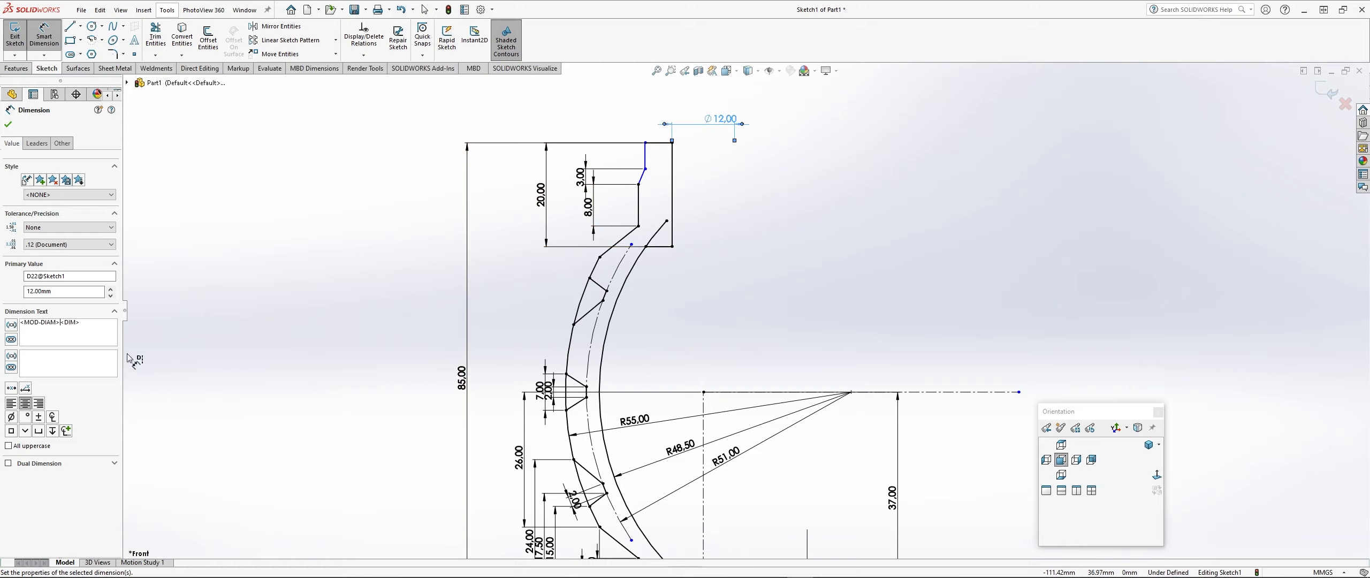
drag(719, 121, 697, 111)
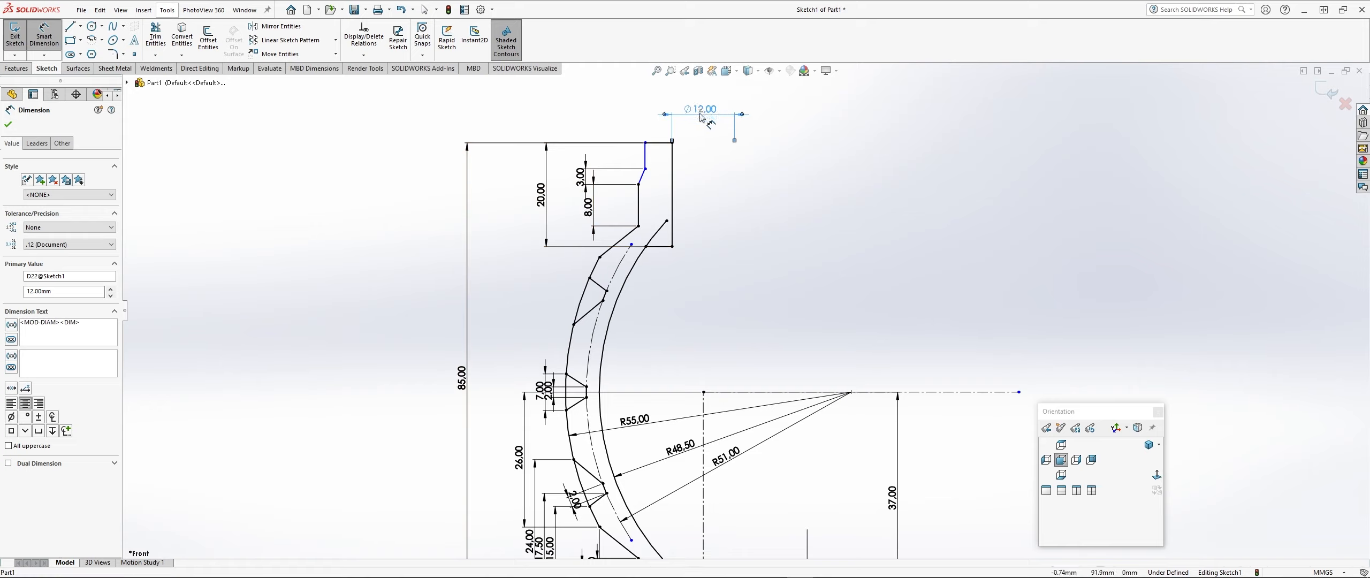
- Dimension the neck's upper outer vertical line across the centerline as a 20 mm diameter, with a diameter symbol
click(645, 159)
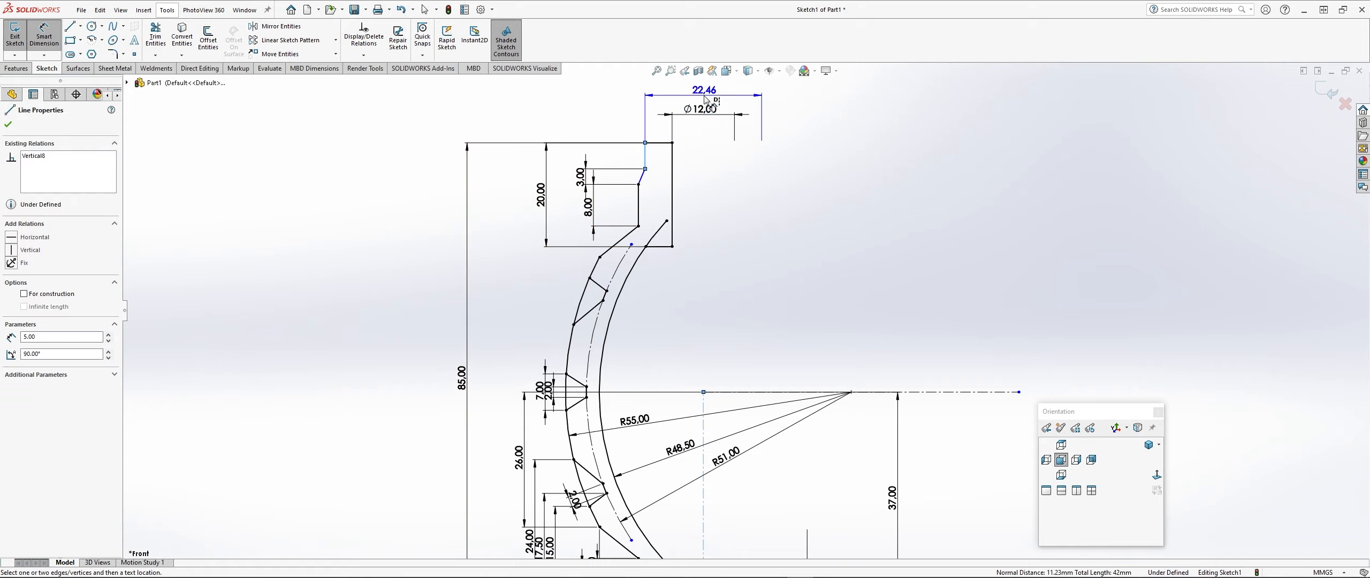
click(704, 101)
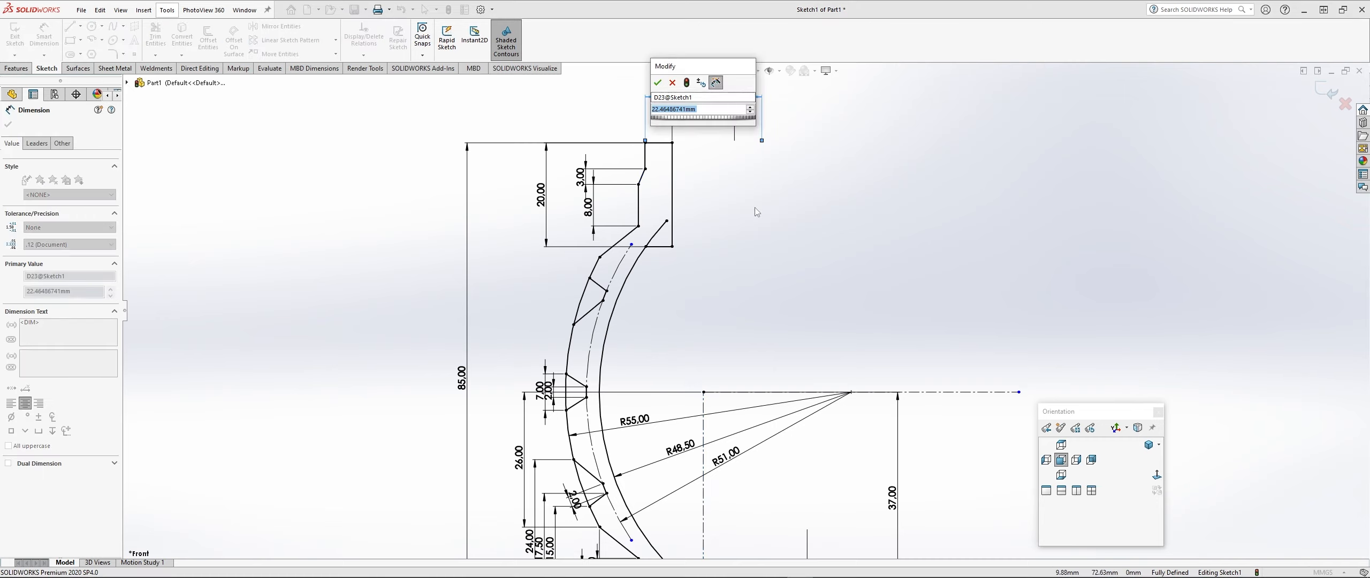
text(20)
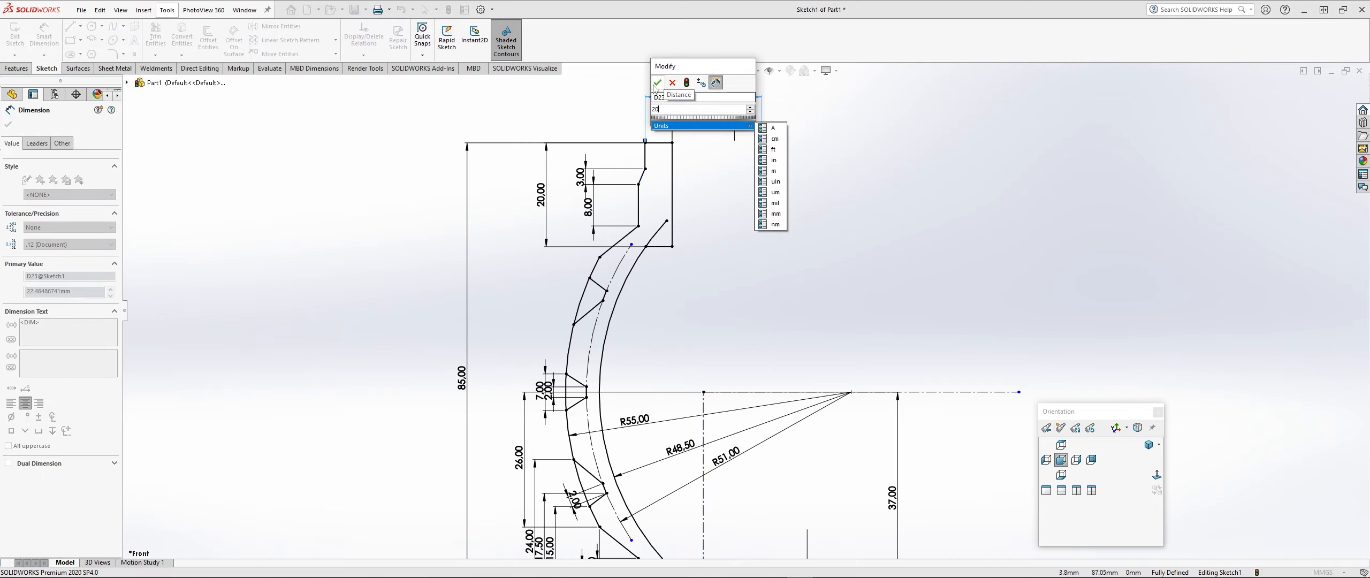
click(658, 82)
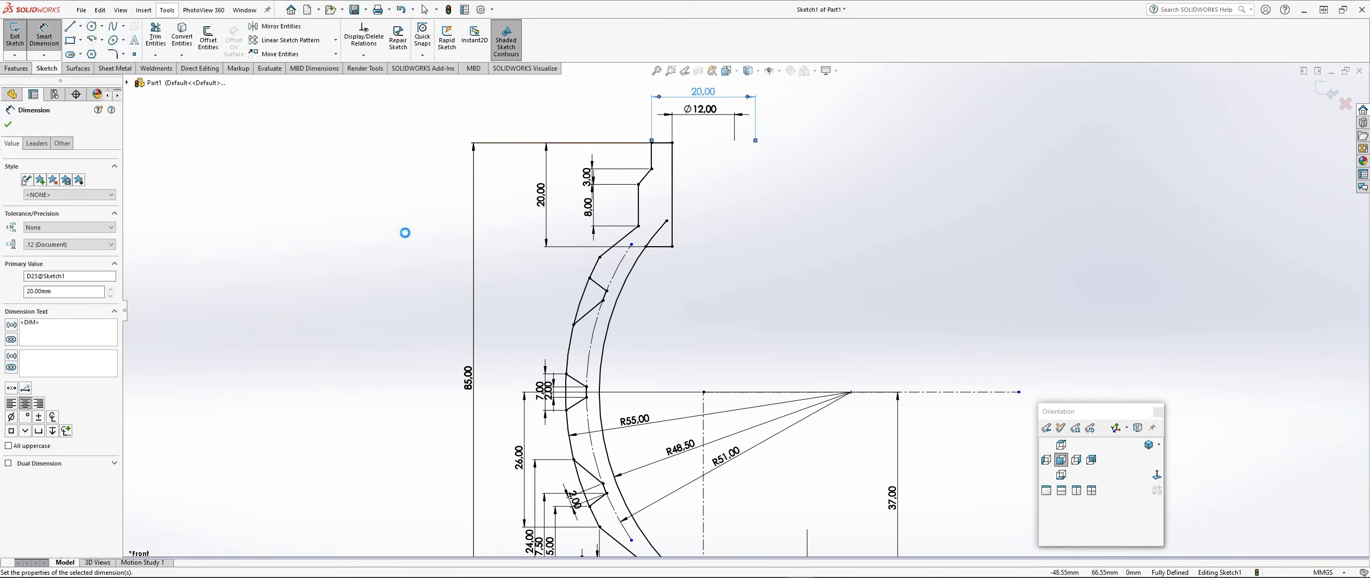
click(10, 416)
click(347, 306)
scroll(321, 289, up, 2)
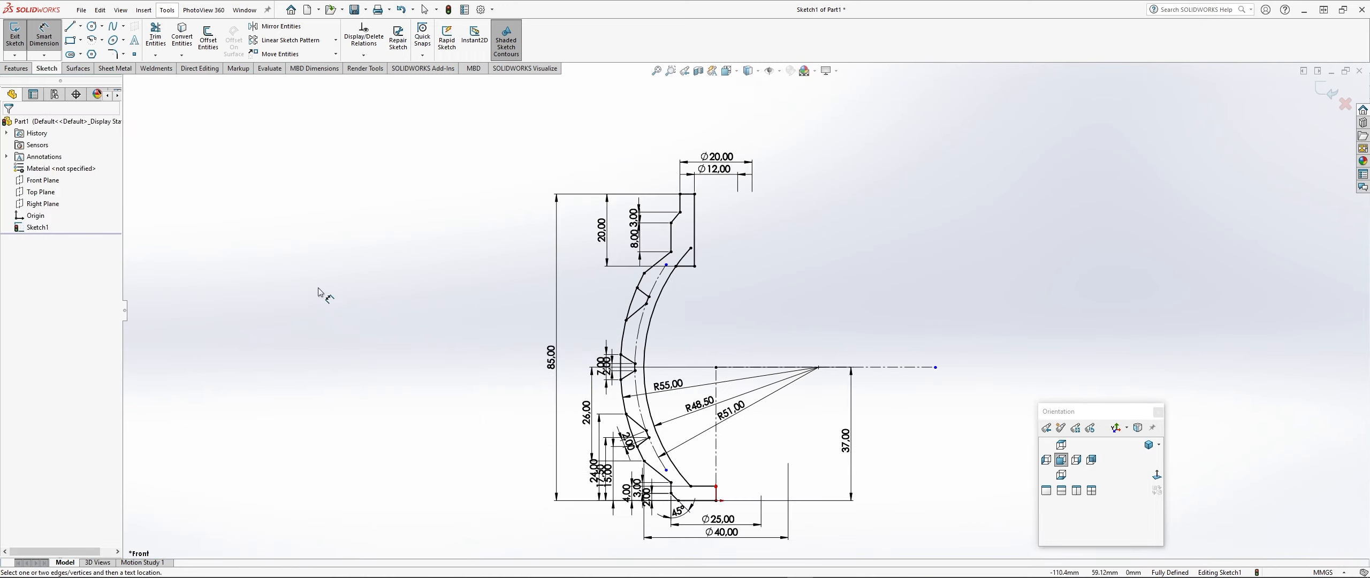
- Trim the end of the inner wall arc that overshoots into the neck
click(155, 37)
scroll(695, 238, down, 3)
scroll(679, 272, down, 2)
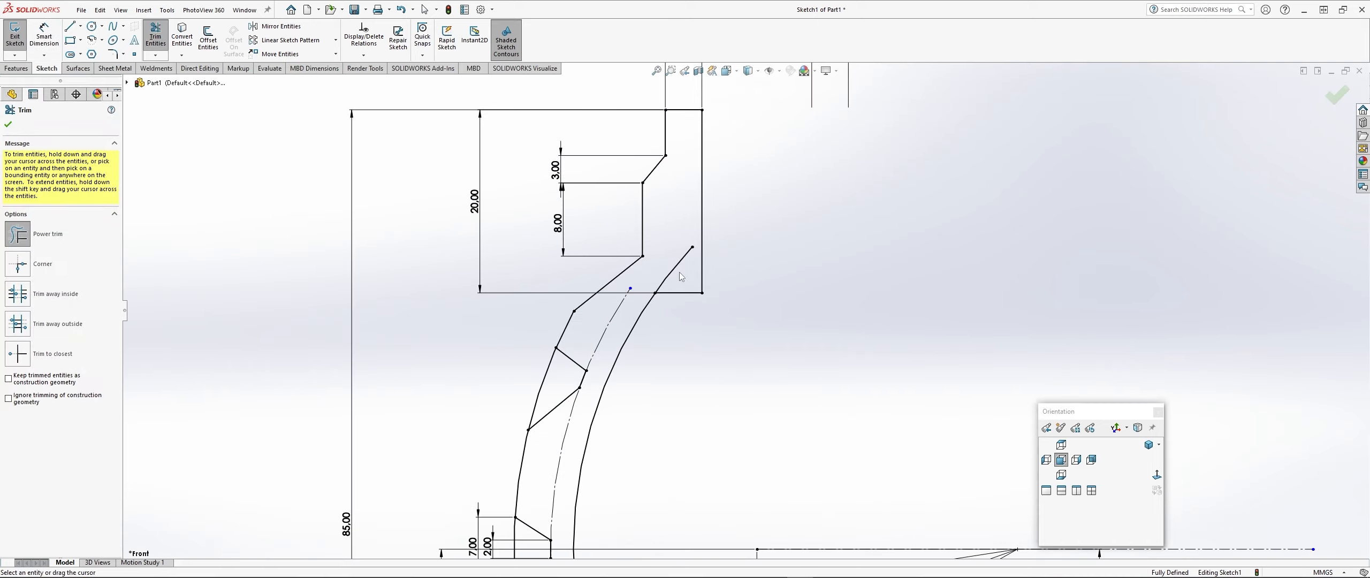
click(676, 272)
- Trim away the outer arc segments that span the mouths of the upper, middle and lower grooves
drag(561, 374, 480, 350)
scroll(474, 365, up, 4)
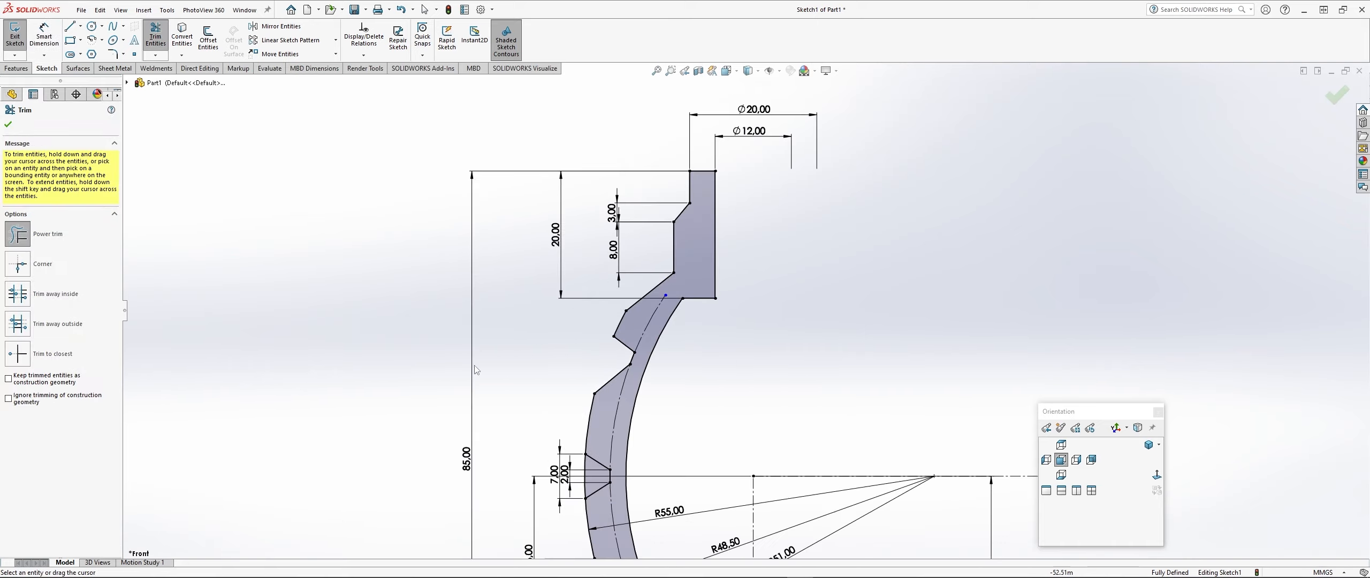
scroll(637, 519, down, 3)
drag(637, 359, 624, 378)
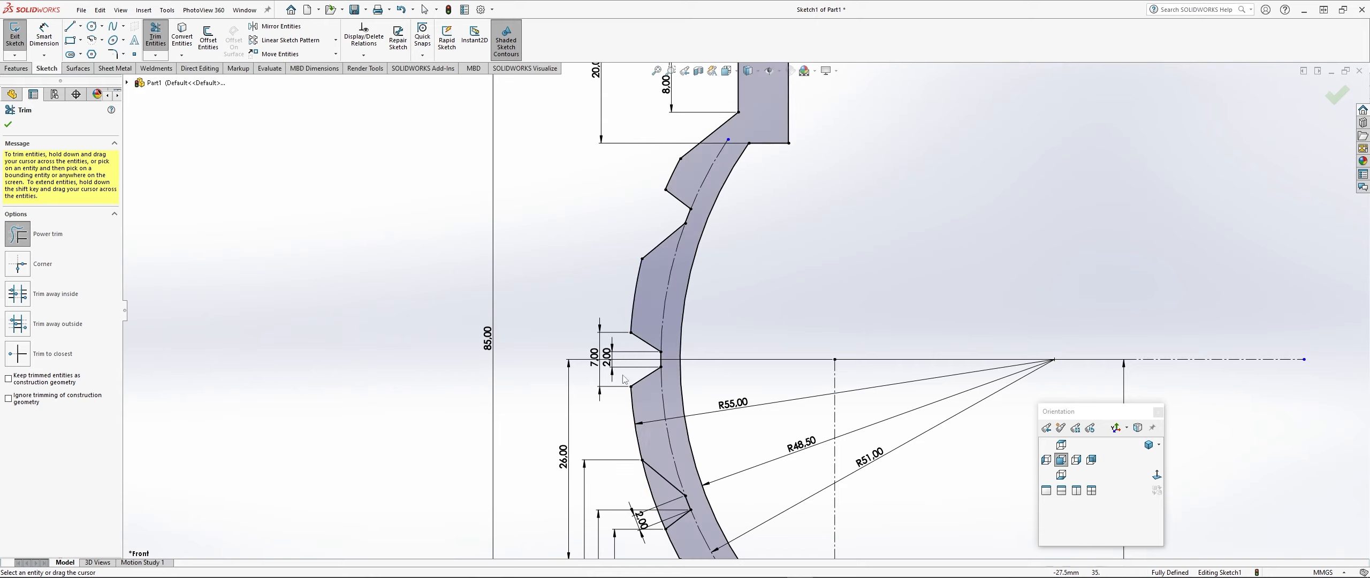
drag(660, 497, 642, 503)
scroll(343, 295, up, 3)
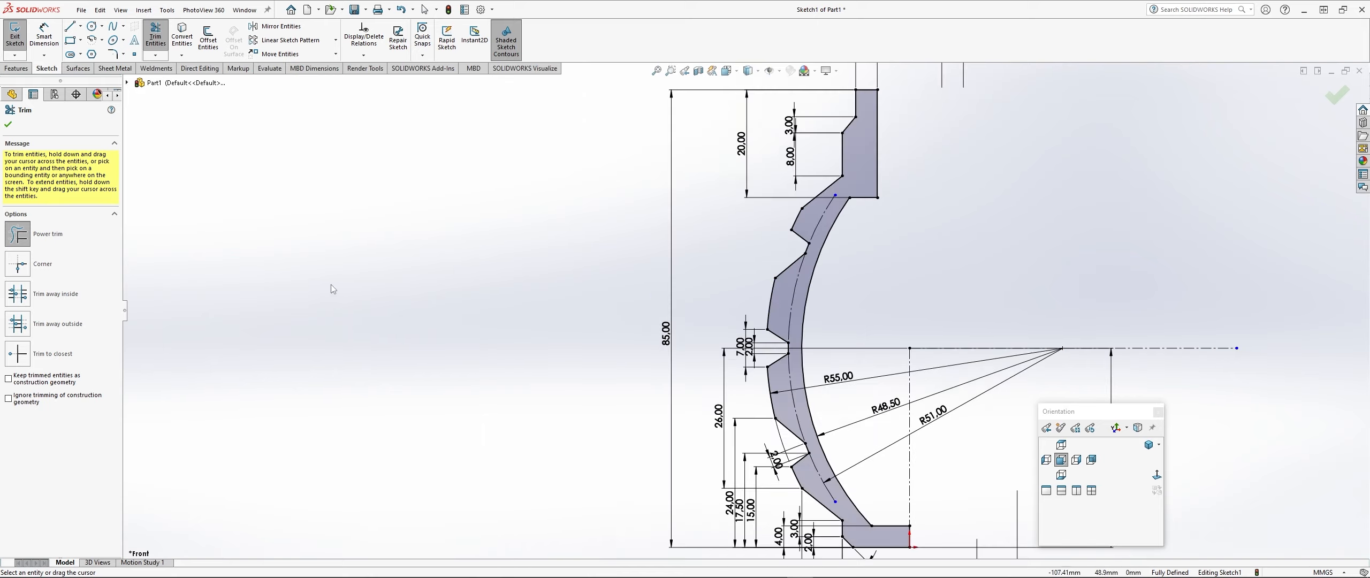
scroll(977, 416, down, 2)
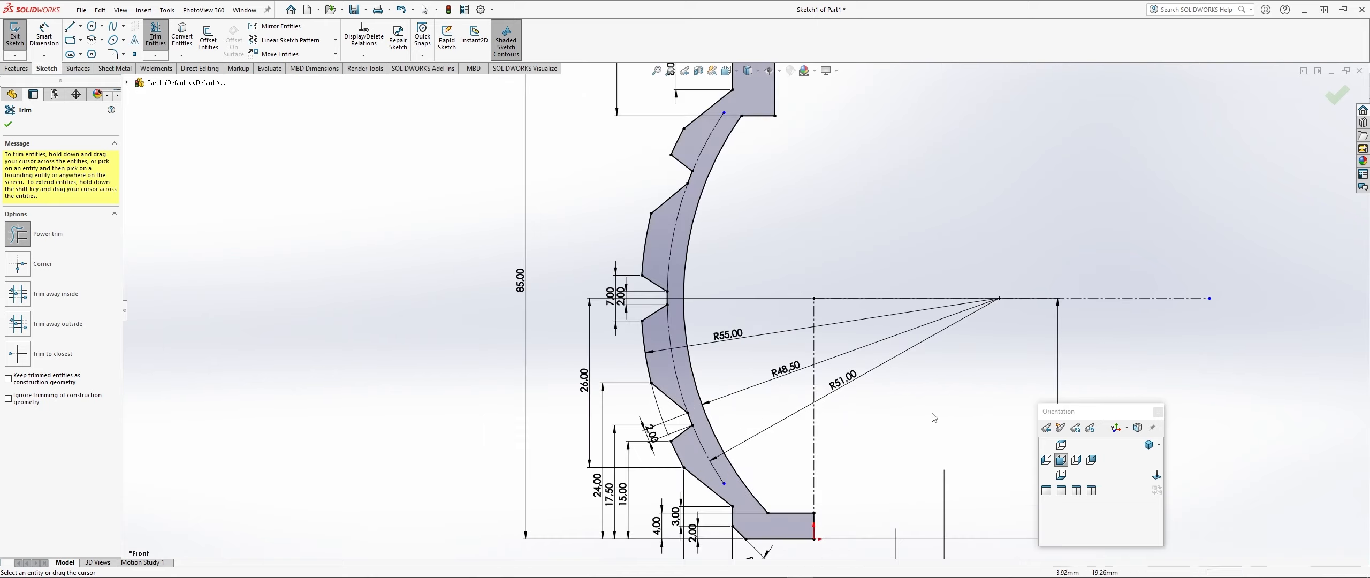
scroll(840, 335, up, 3)
scroll(963, 295, down, 3)
scroll(702, 231, up, 3)
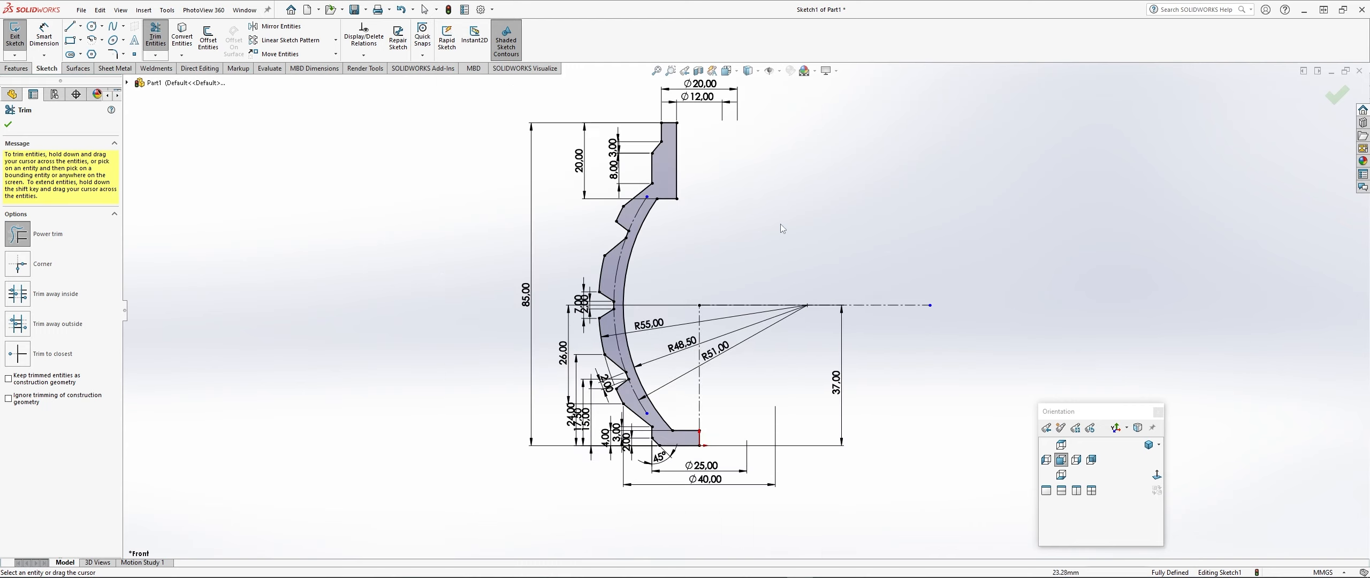
click(8, 124)
- Revolve the closed wall profile 360° about the vertical centerline as a boss
click(24, 68)
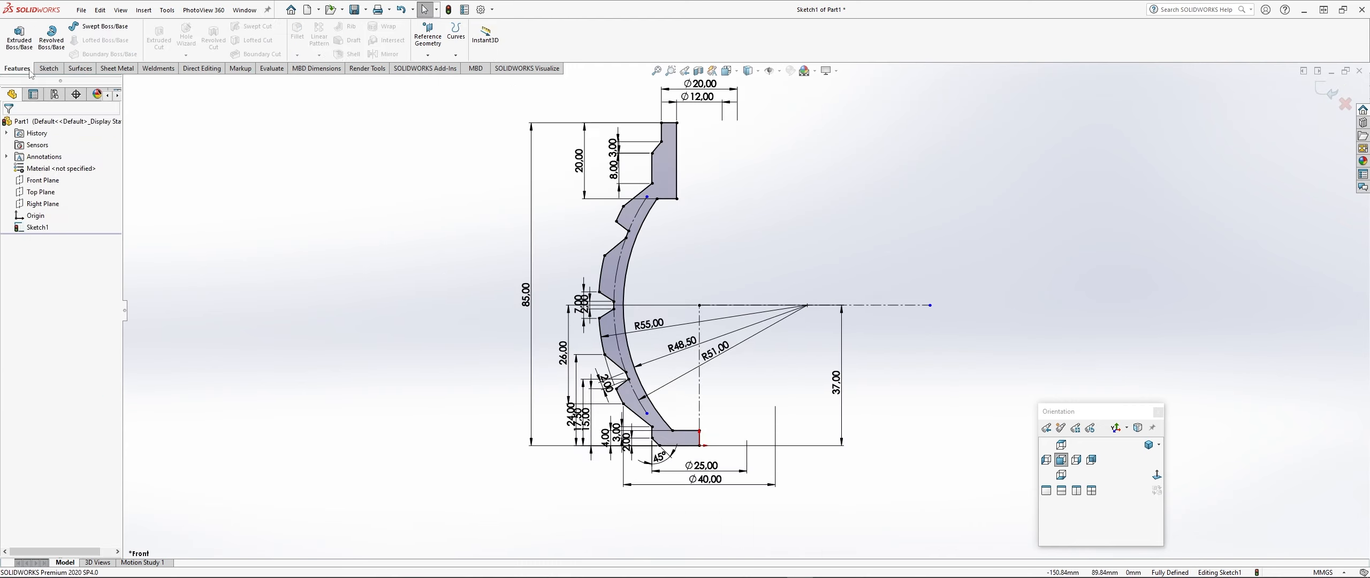
click(51, 38)
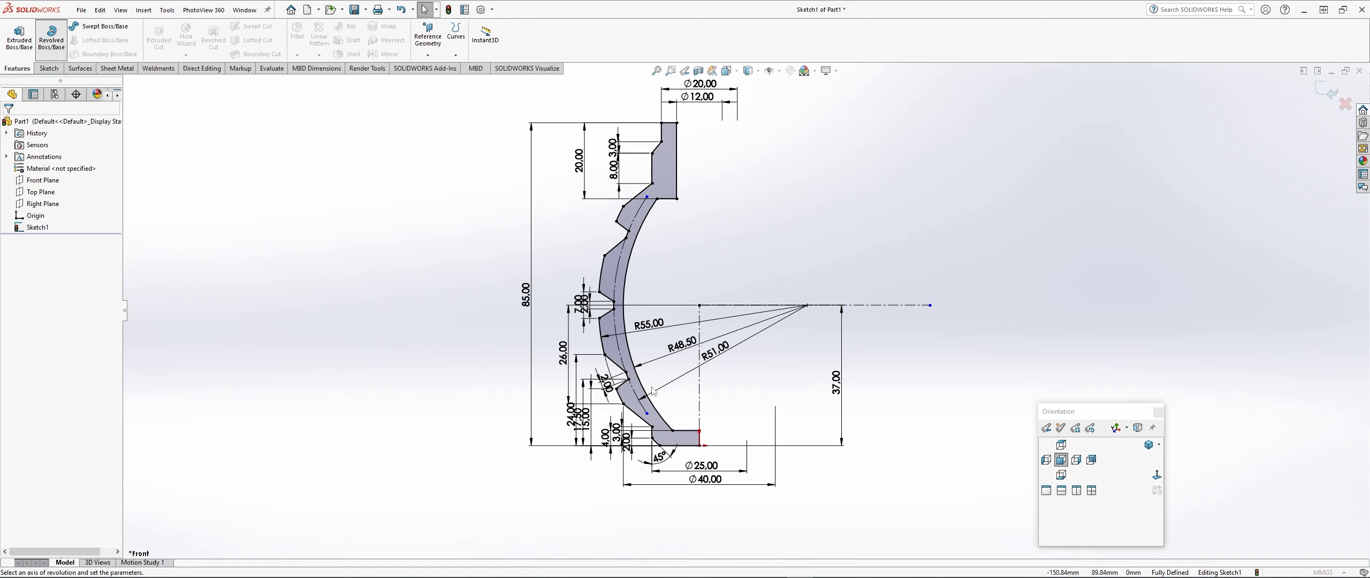
click(726, 384)
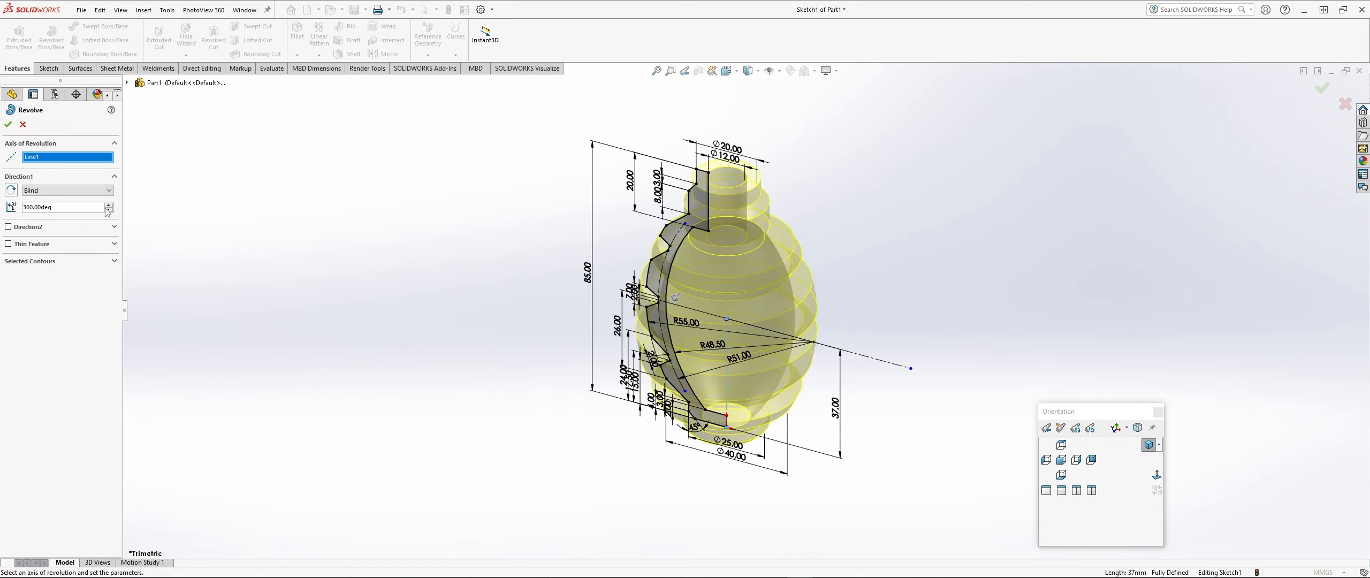
click(7, 125)
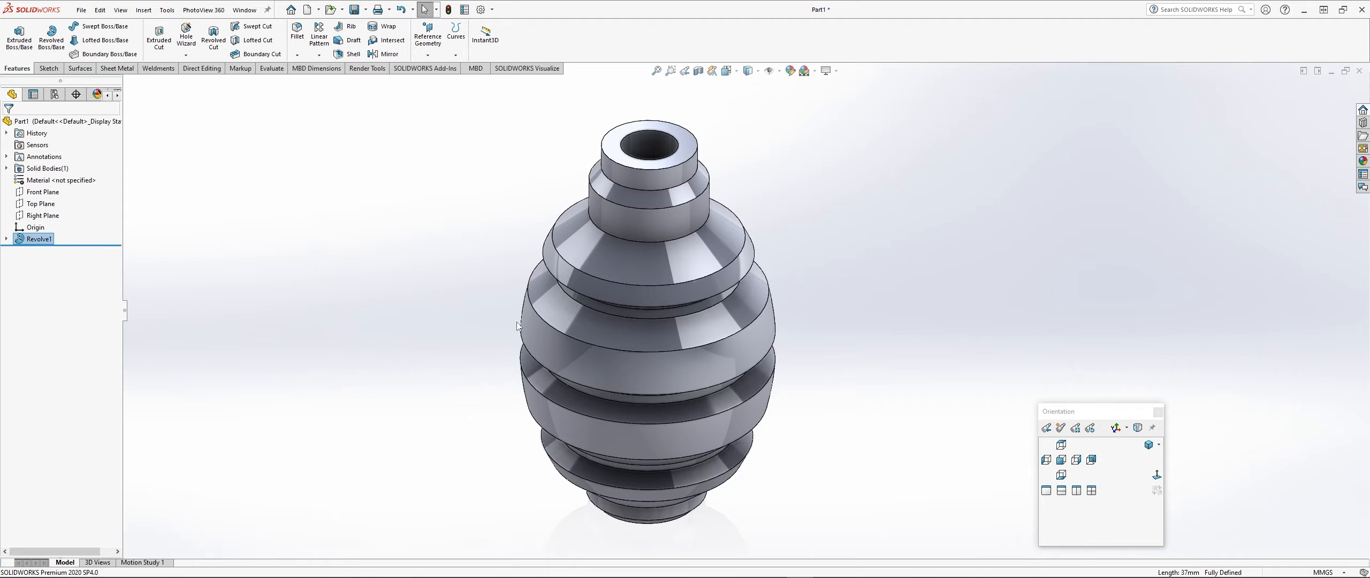
- Switch to the reference drawing Drawing01.jpg and examine the top construction view and Section B-B for the highlighted profiles
drag(0, 6, 669, 0)
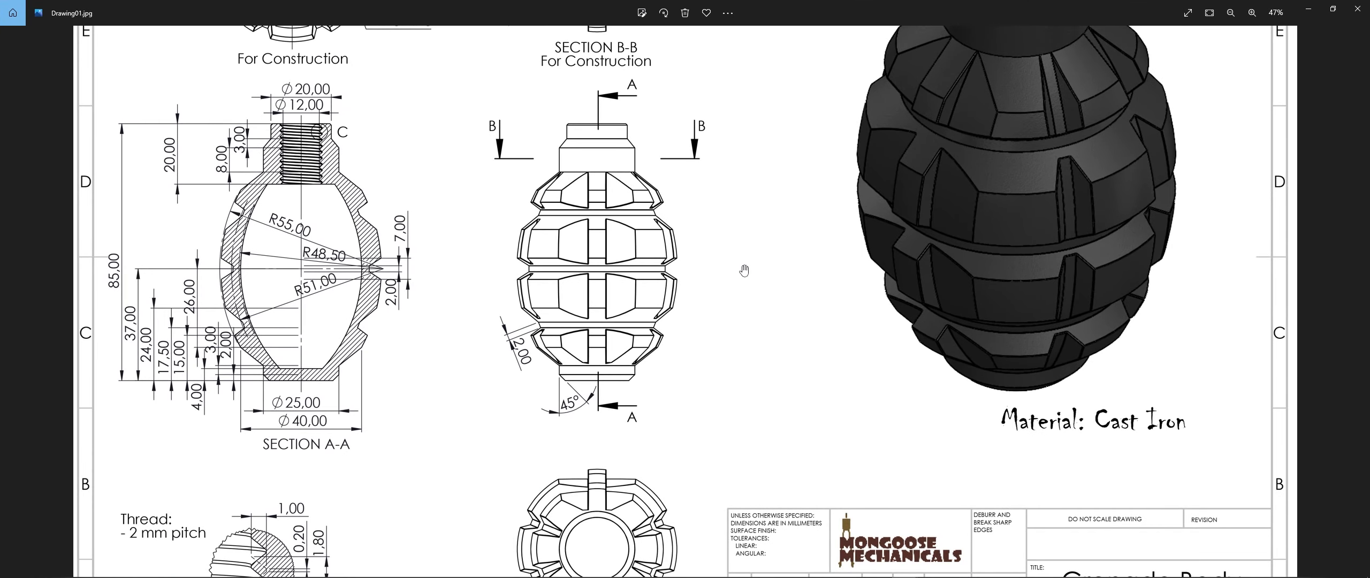
scroll(743, 271, up, 2)
scroll(743, 270, down, 4)
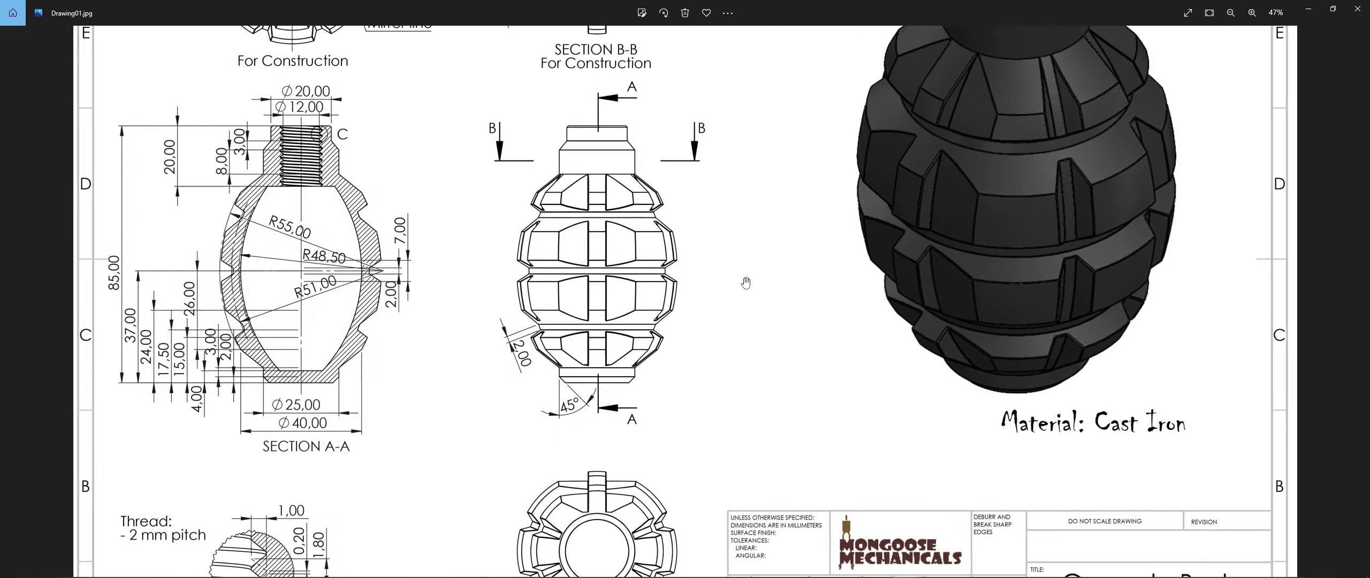
scroll(712, 144, up, 3)
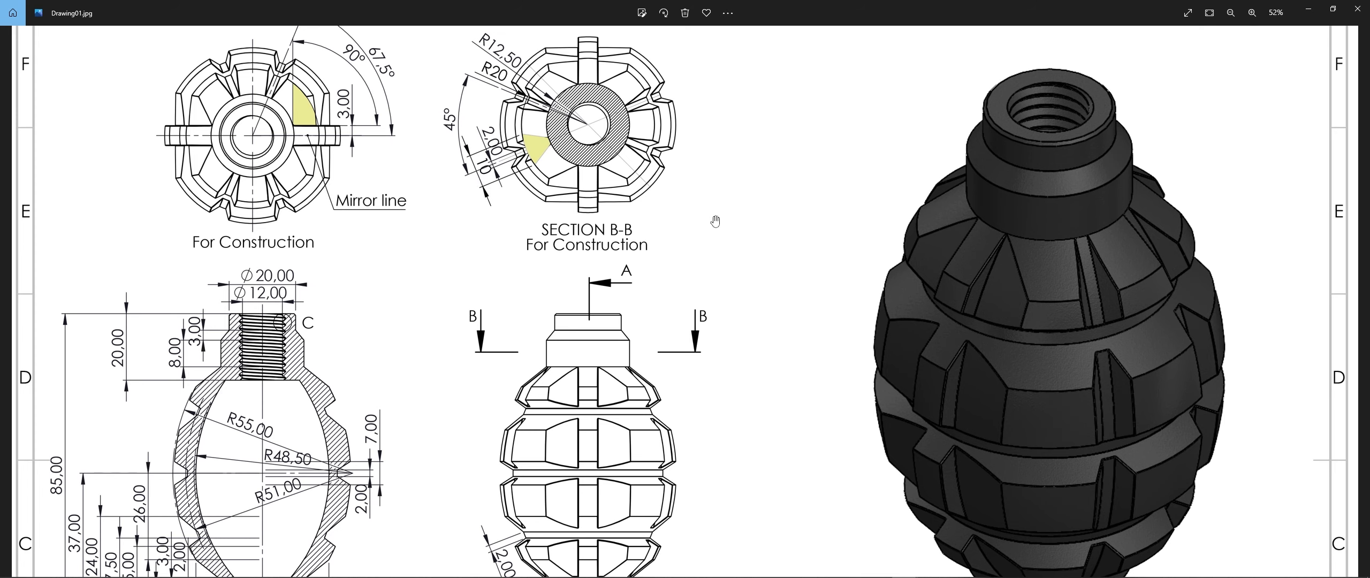
scroll(664, 209, down, 1)
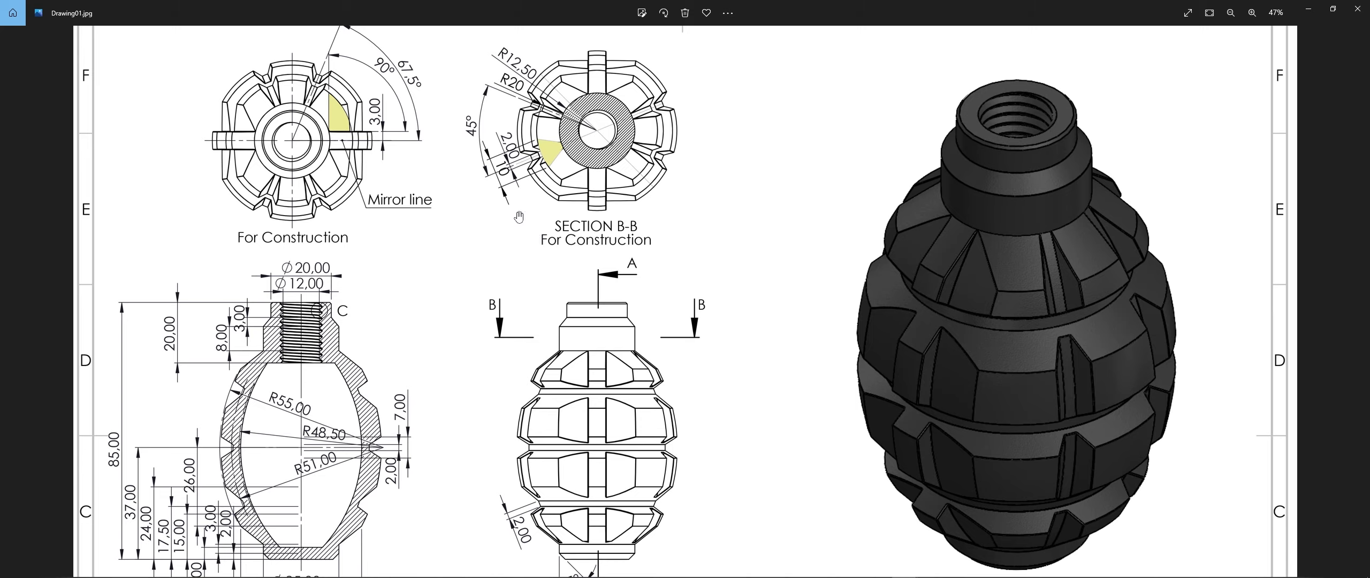
drag(731, 52, 401, 129)
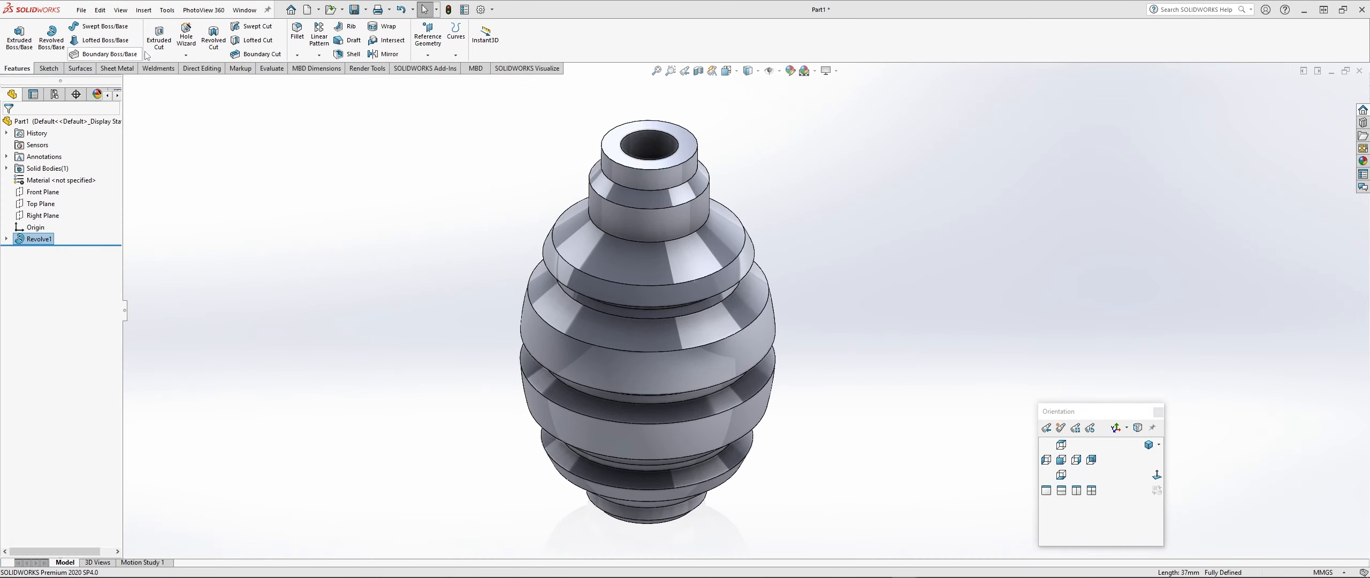
- Create a reference plane coincident with the circular edge where the neck meets the grooved body
click(432, 55)
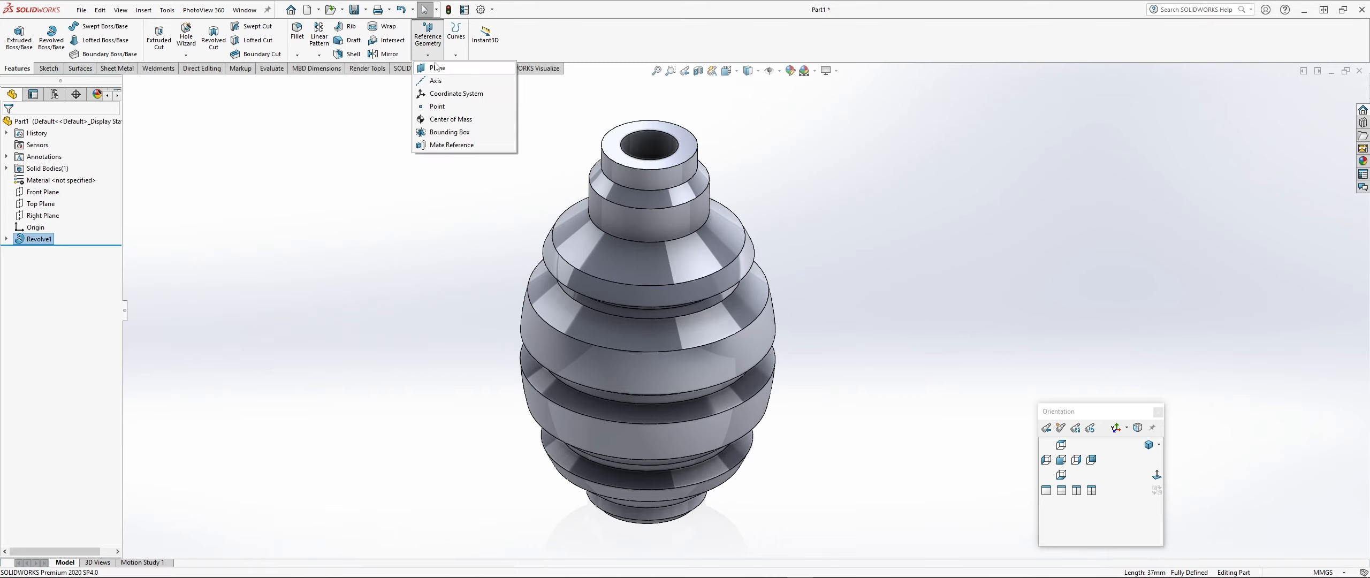
click(438, 69)
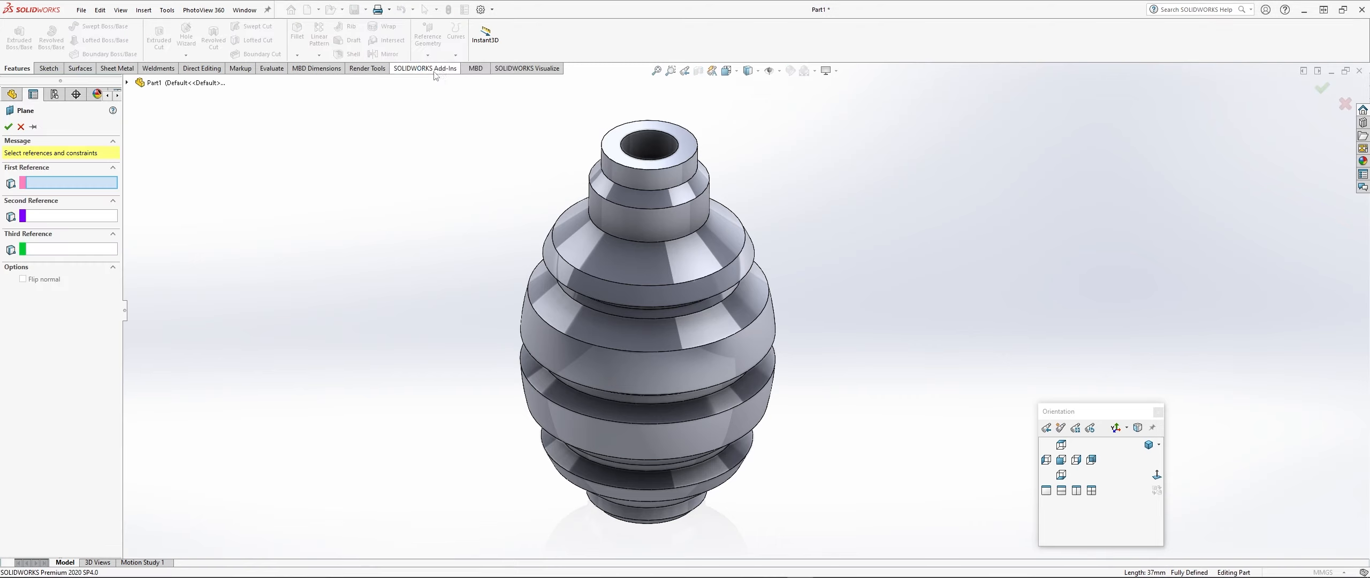
click(593, 225)
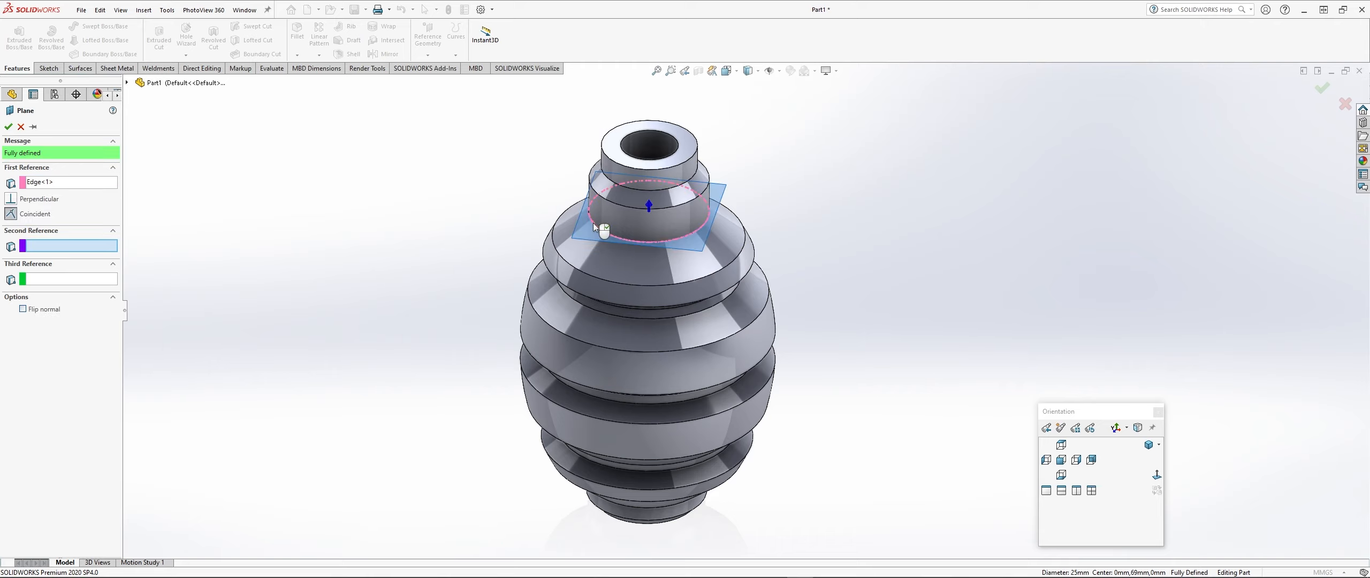
click(8, 127)
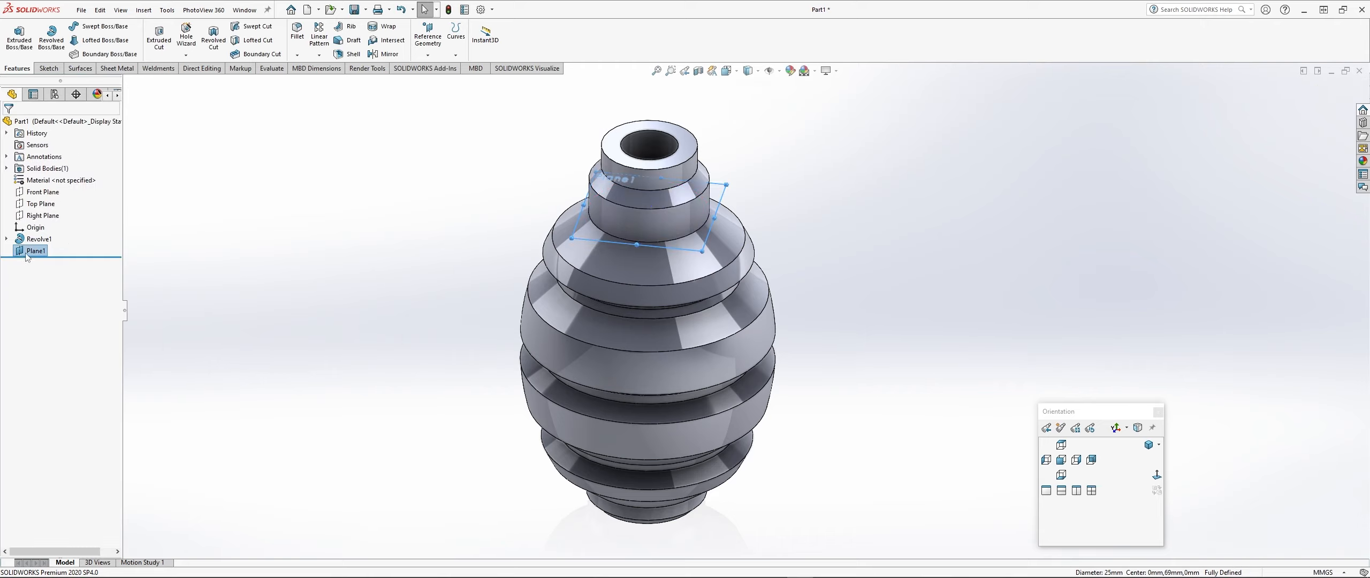
- Start a sketch on the neck-base plane and convert the neck base circle and the top cone's outer circular edge into it
right_click(34, 251)
click(35, 237)
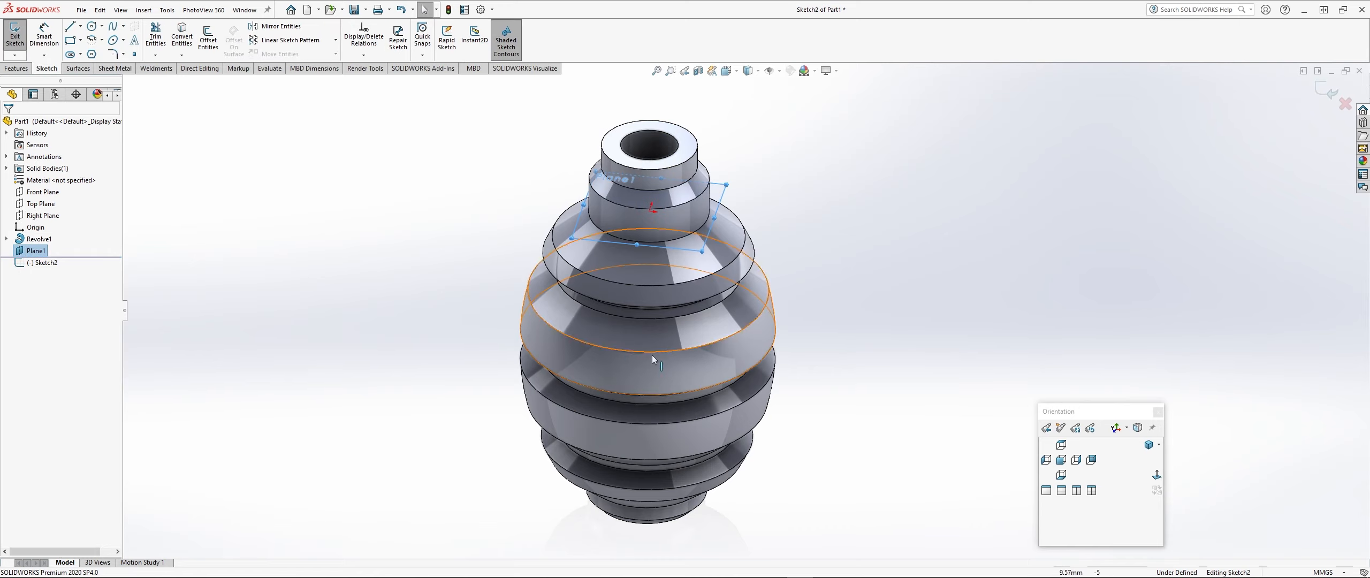
click(1152, 472)
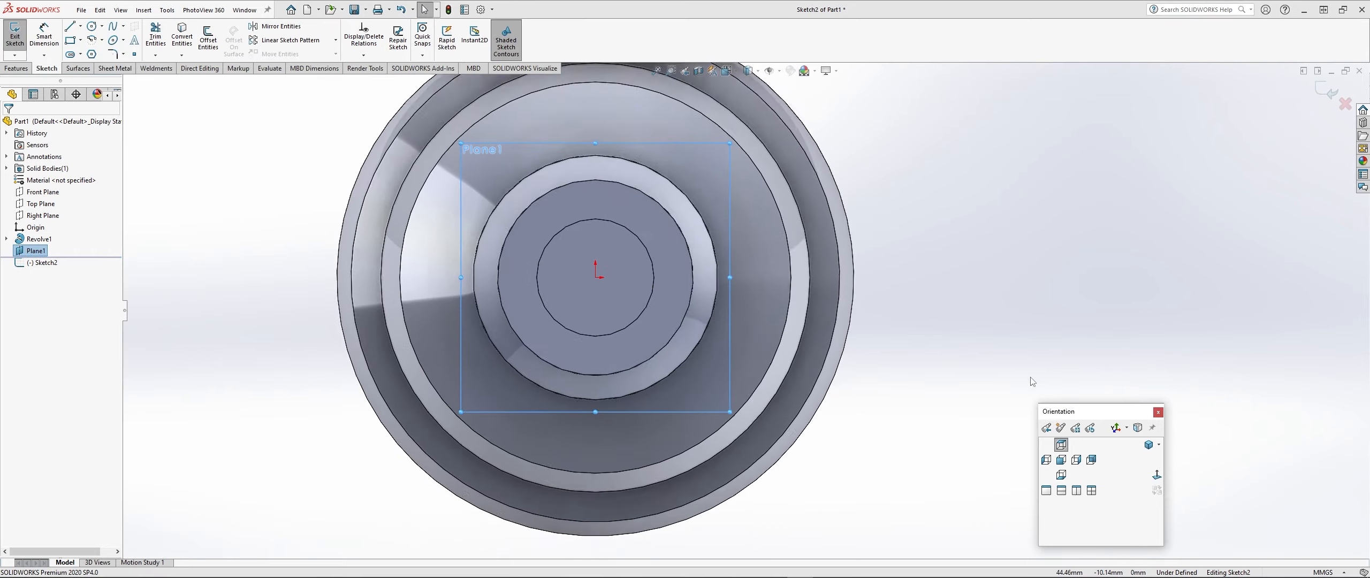
click(181, 37)
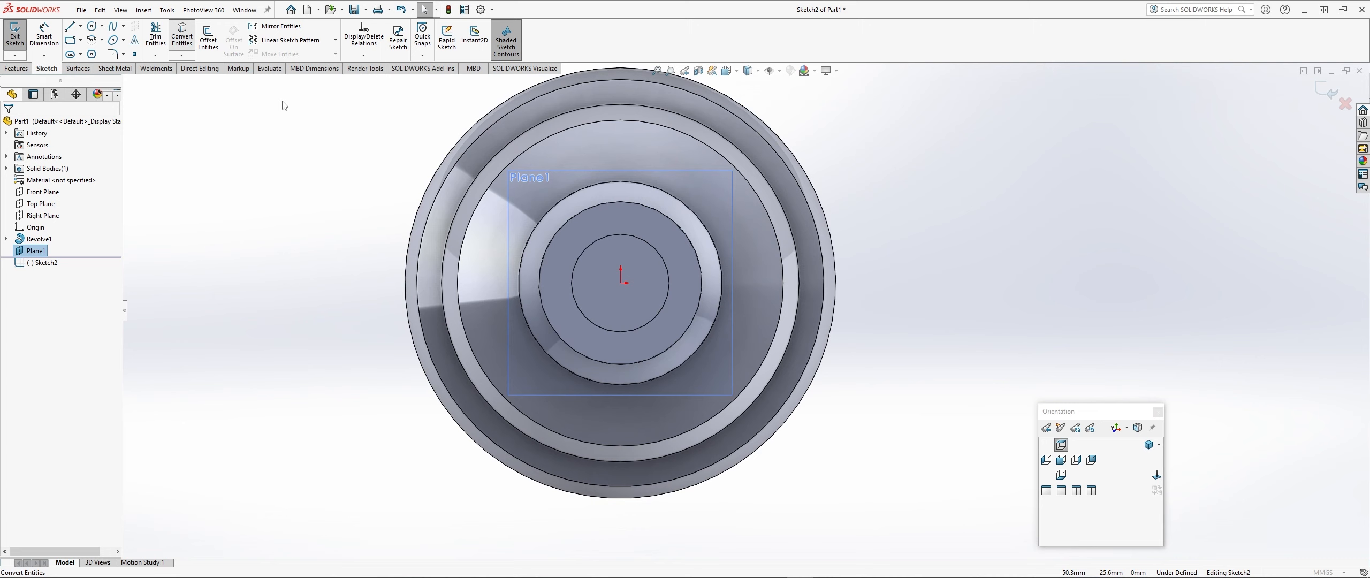
click(540, 222)
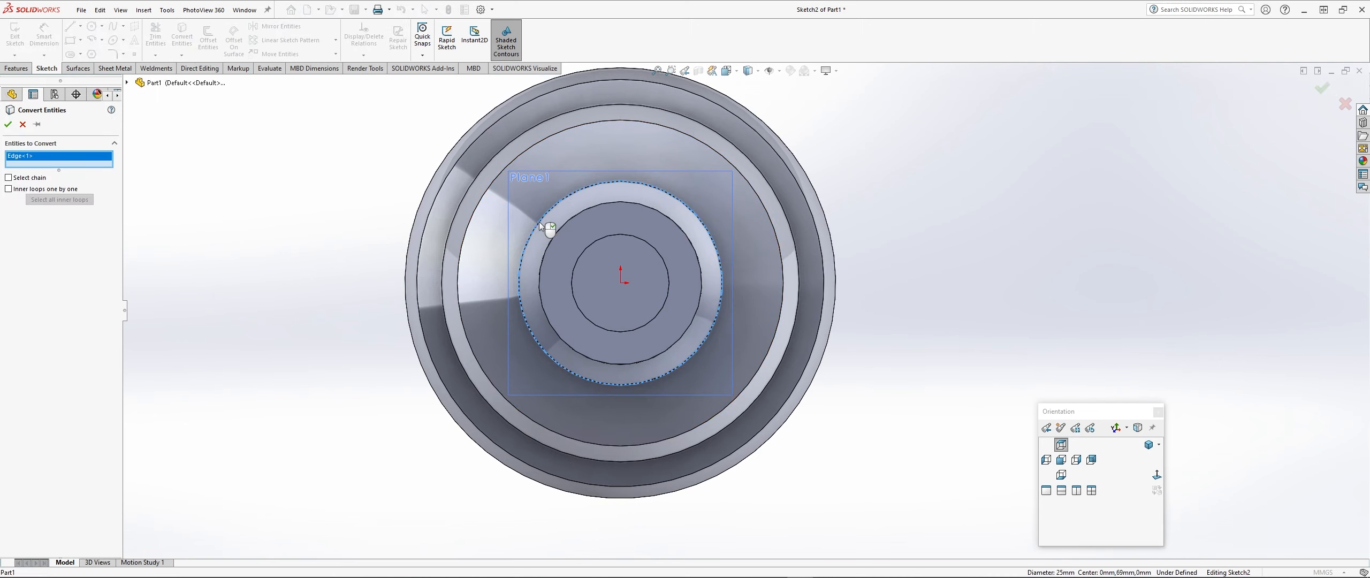
click(476, 212)
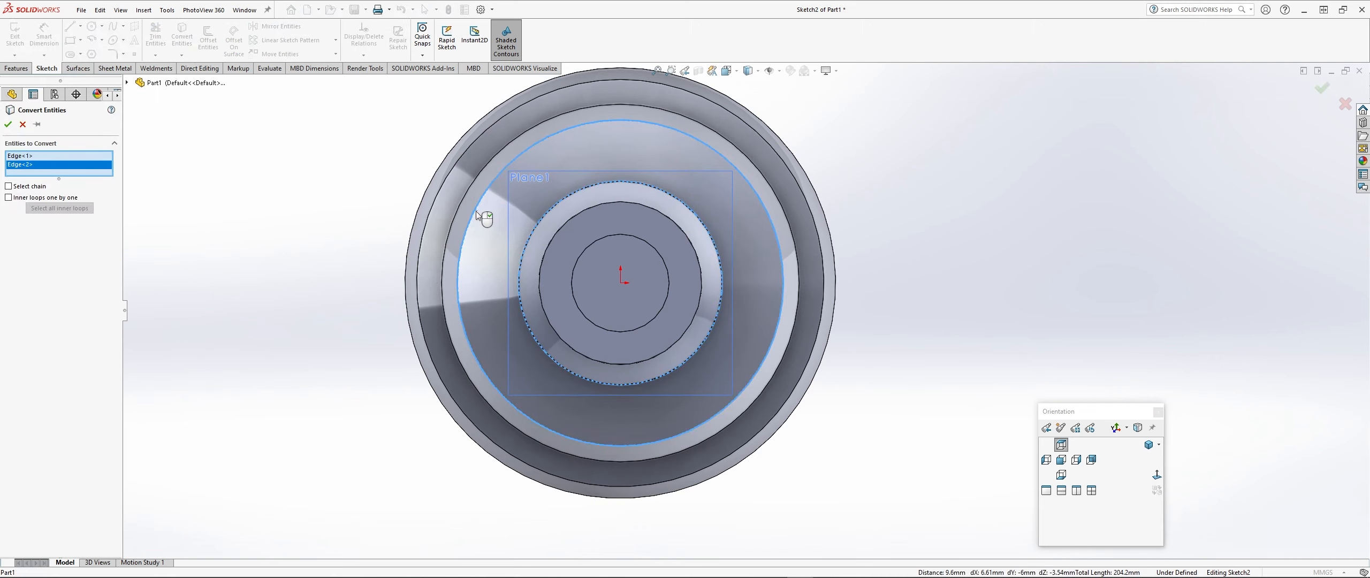
click(7, 125)
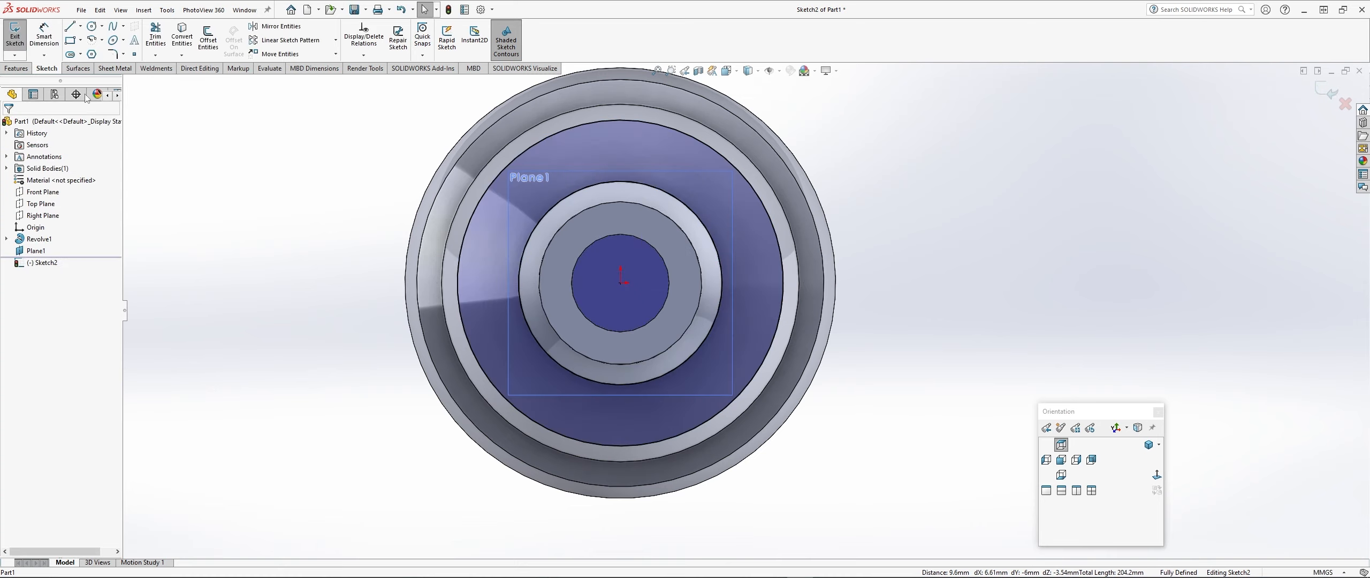
- Draw a horizontal construction centerline about 36 mm long from the origin outward past the body's left side
click(80, 26)
click(93, 59)
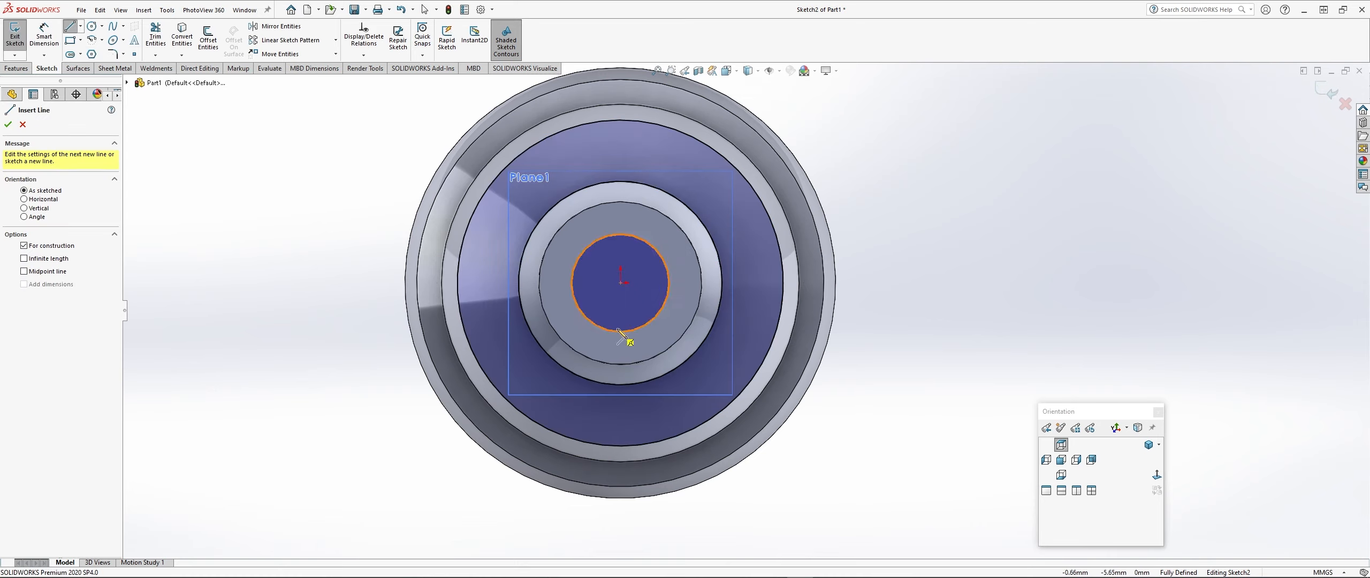
click(621, 283)
click(327, 282)
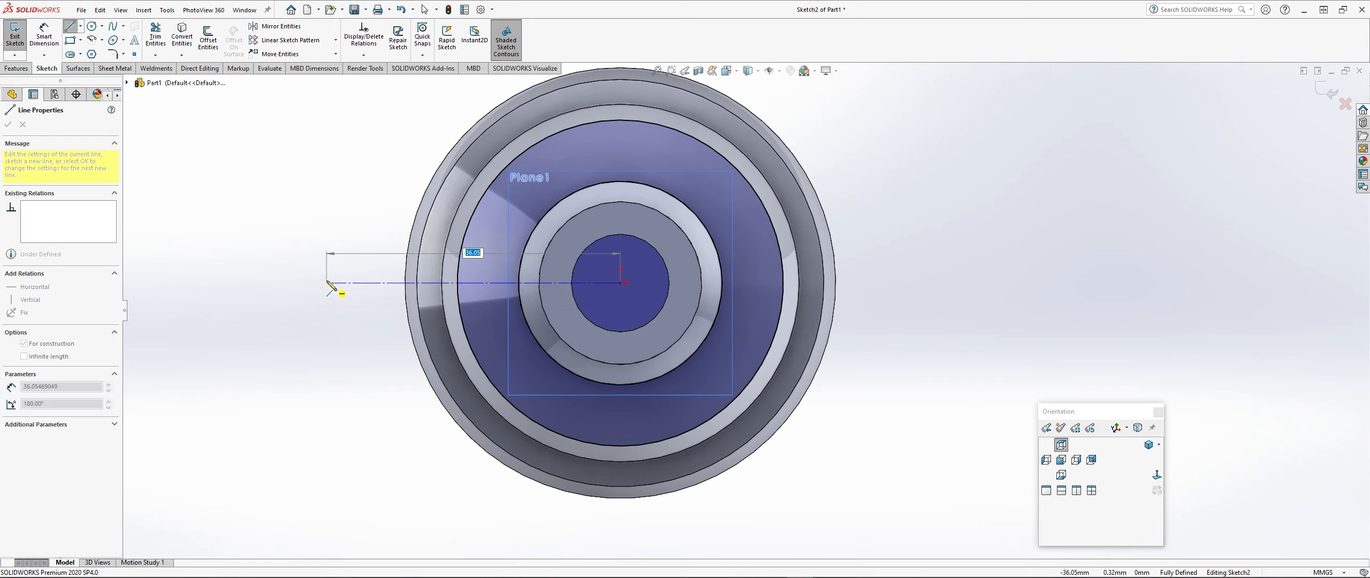
double_click(326, 282)
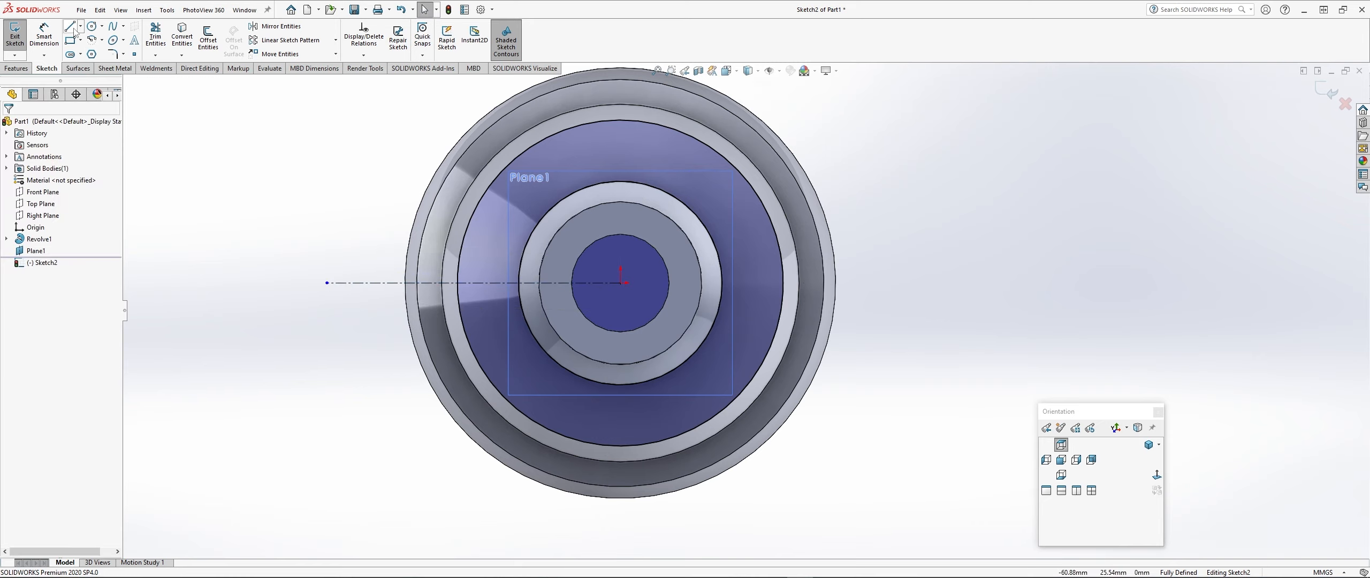
- Draw a slanted line about 8 mm long above the centerline, joining the outer converted circle to the inner one
scroll(451, 251, down, 2)
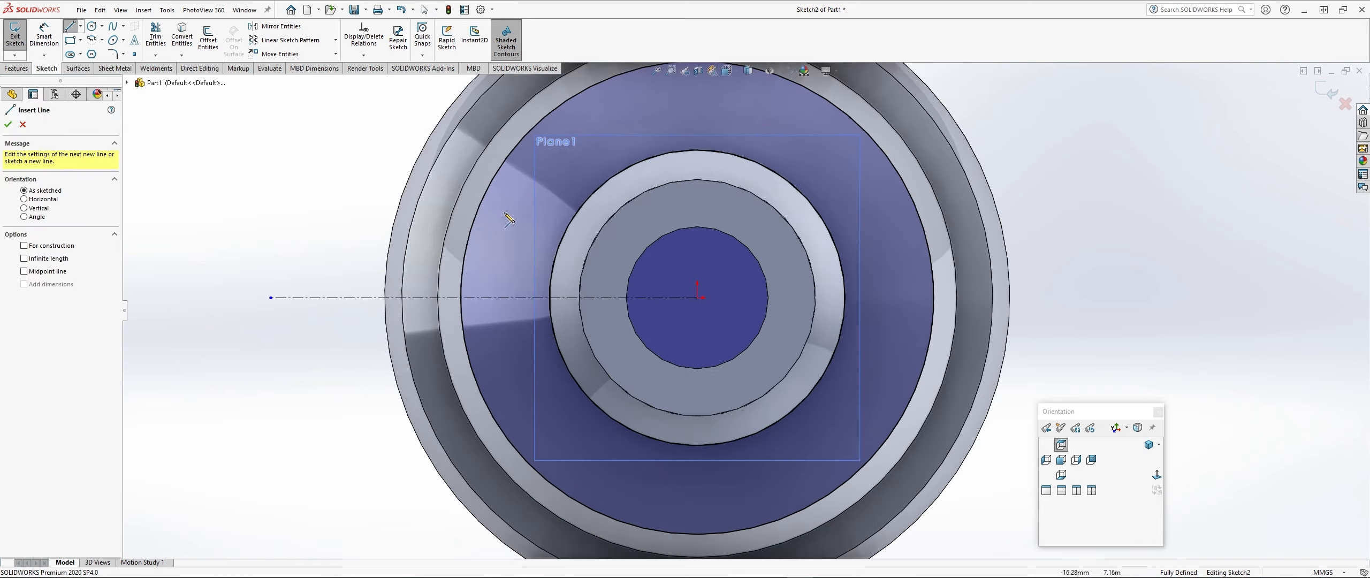
click(483, 198)
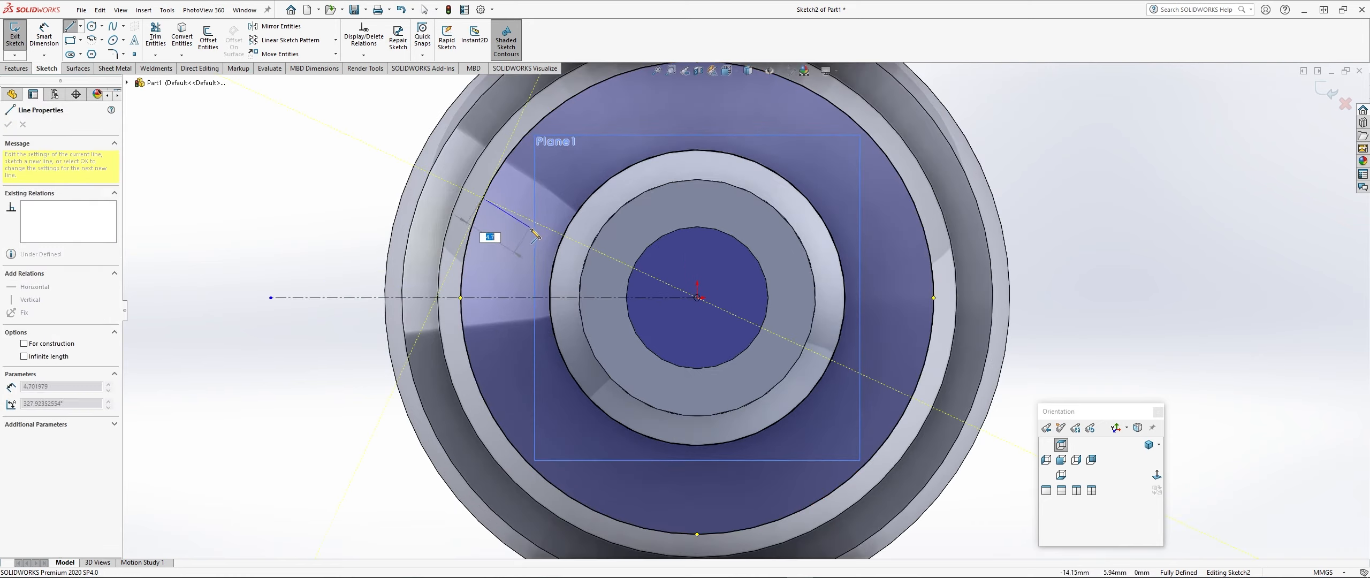
double_click(554, 259)
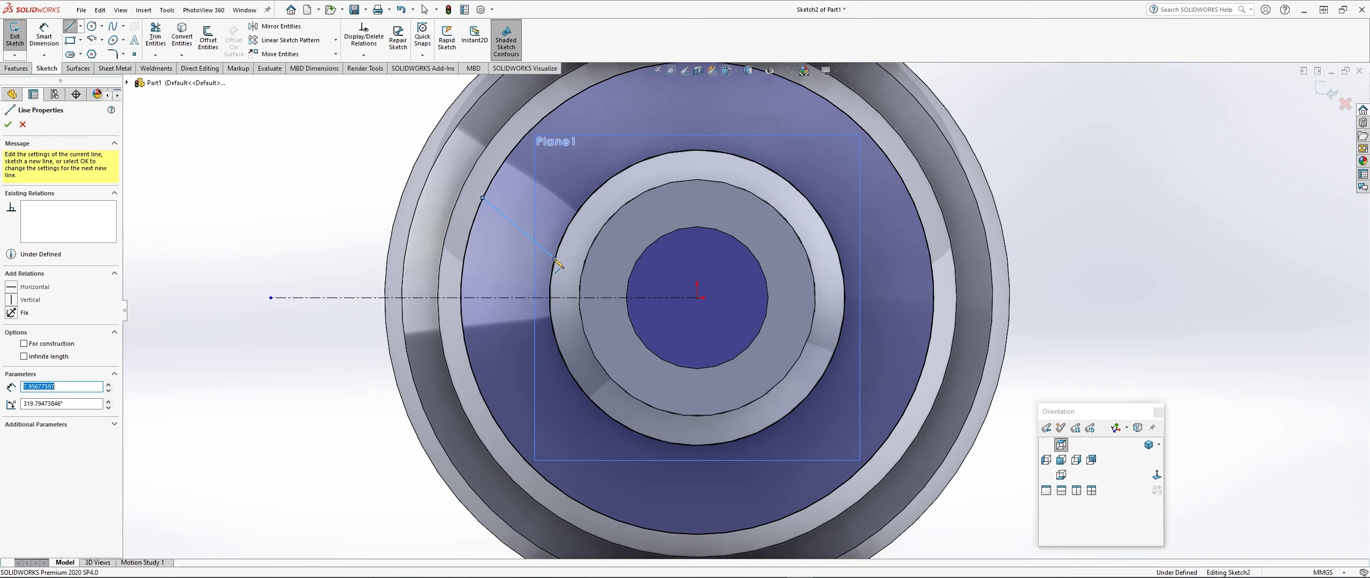
click(555, 260)
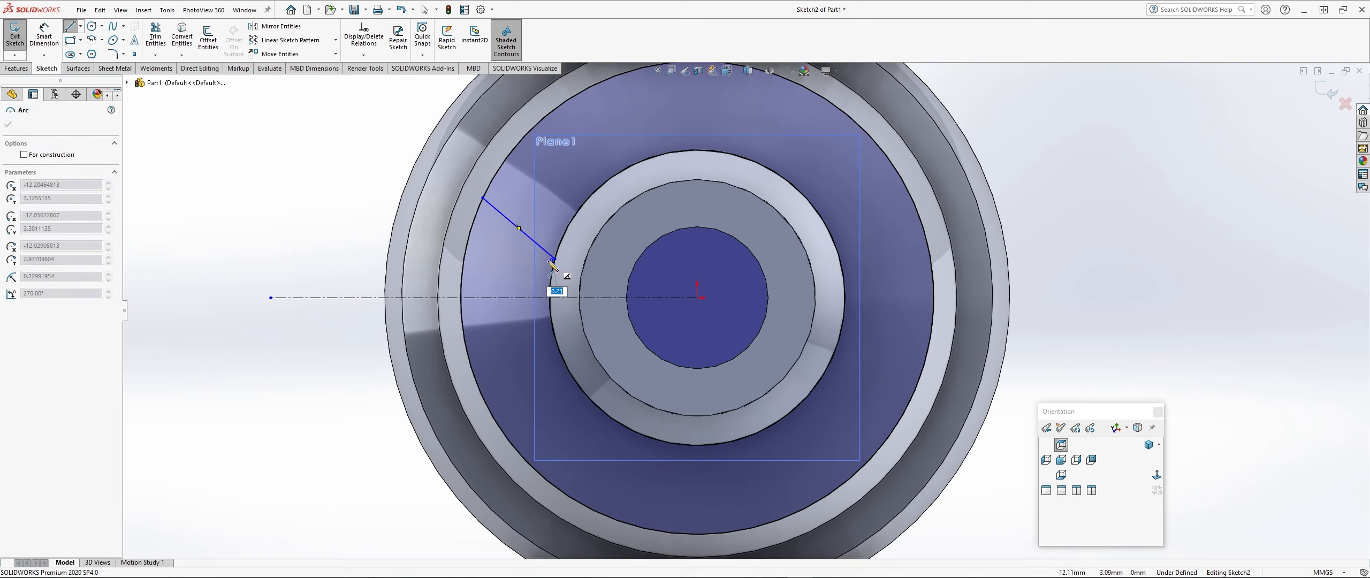
key(Escape)
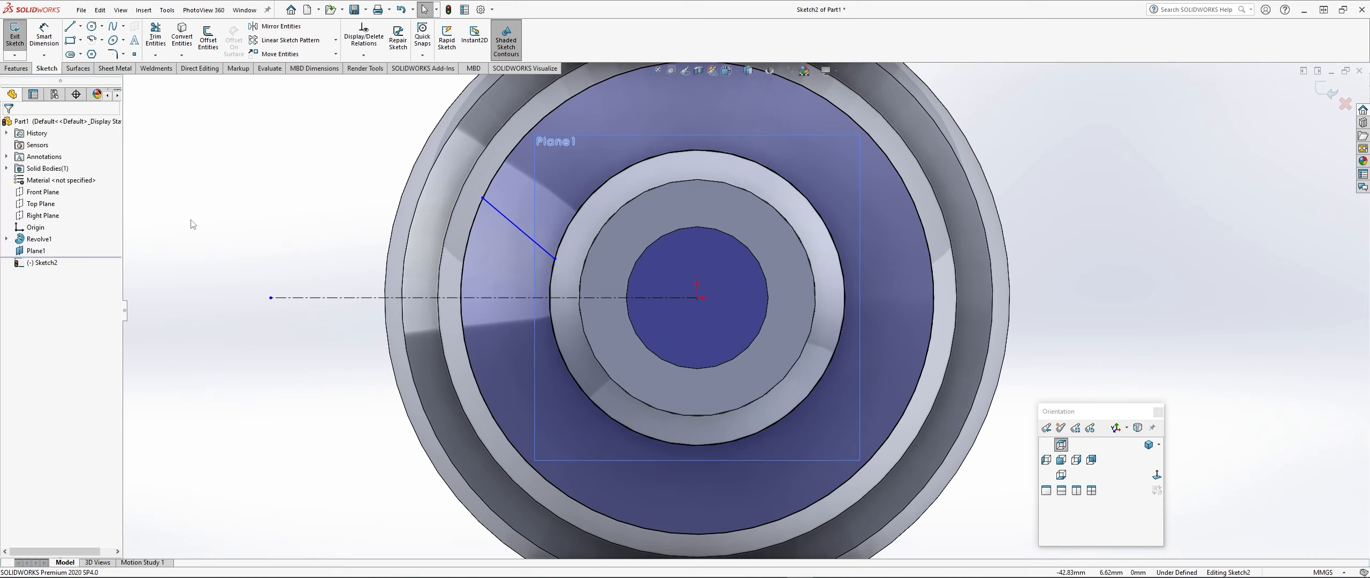
click(286, 30)
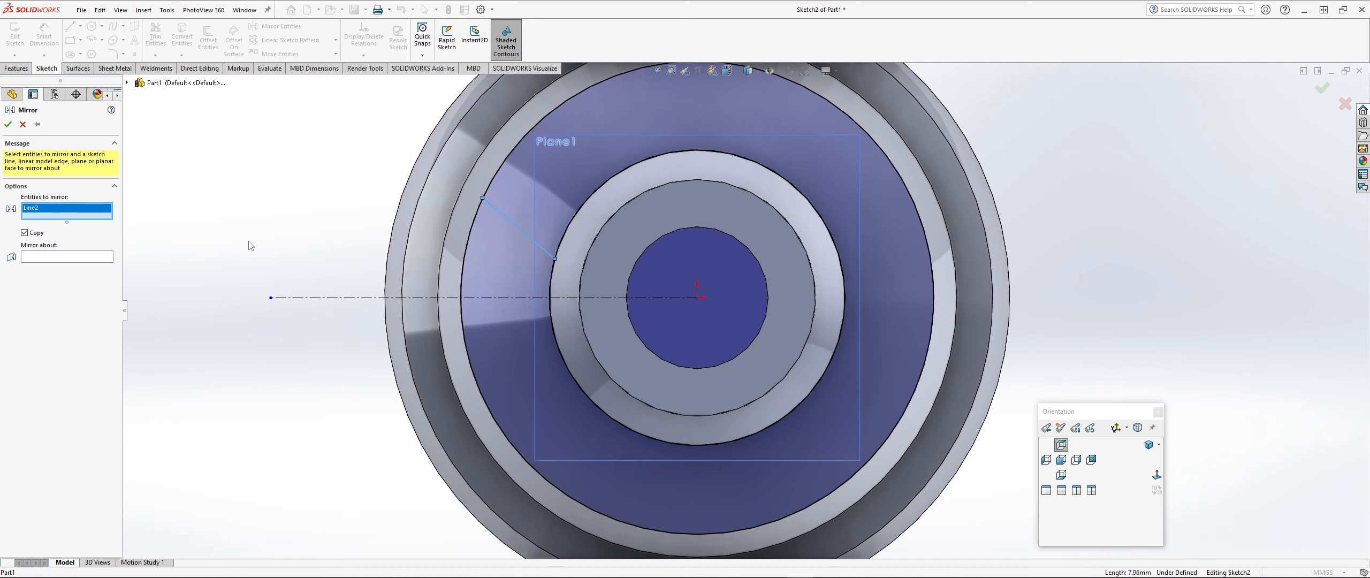
click(58, 259)
click(319, 298)
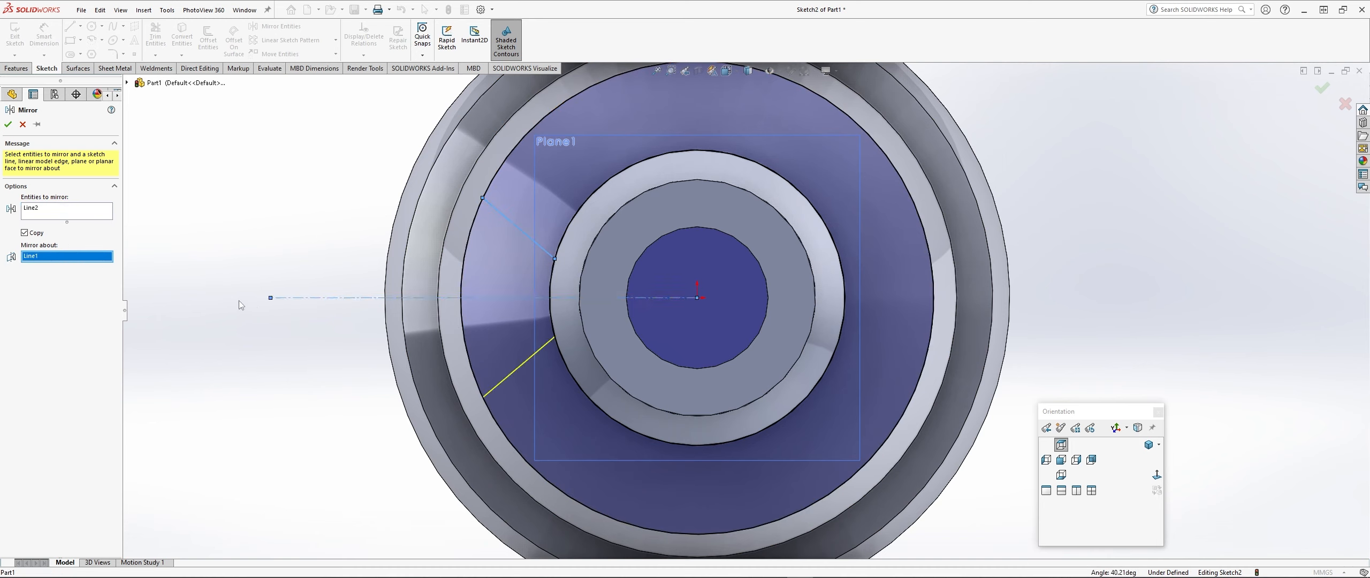
key(Escape)
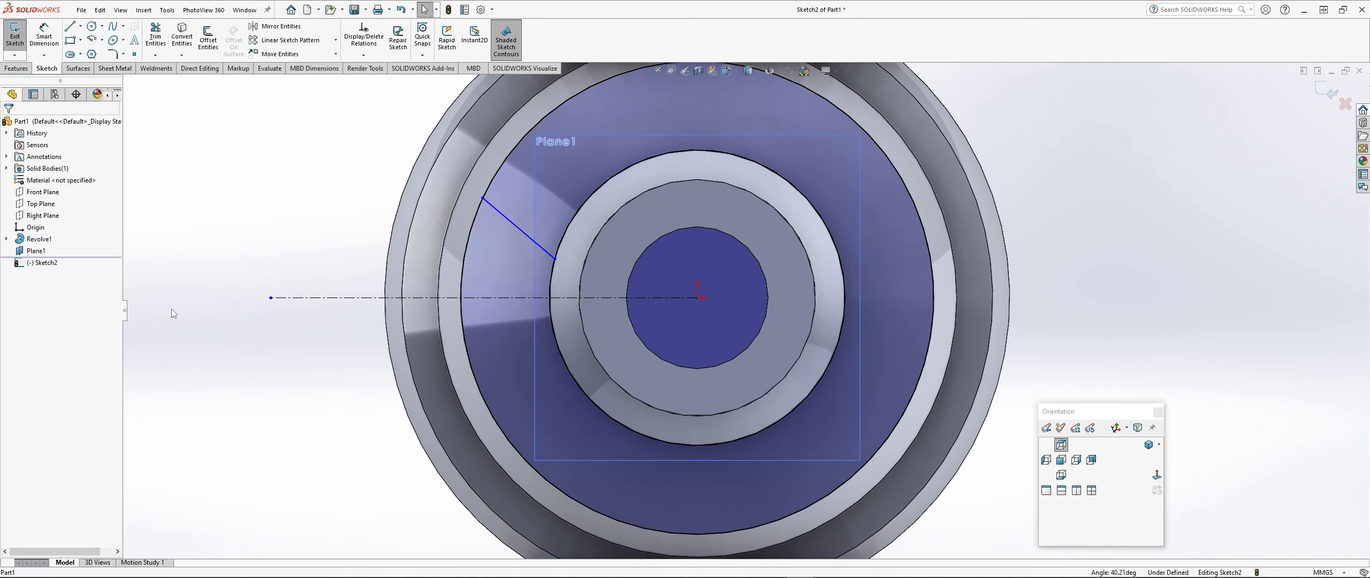
click(43, 36)
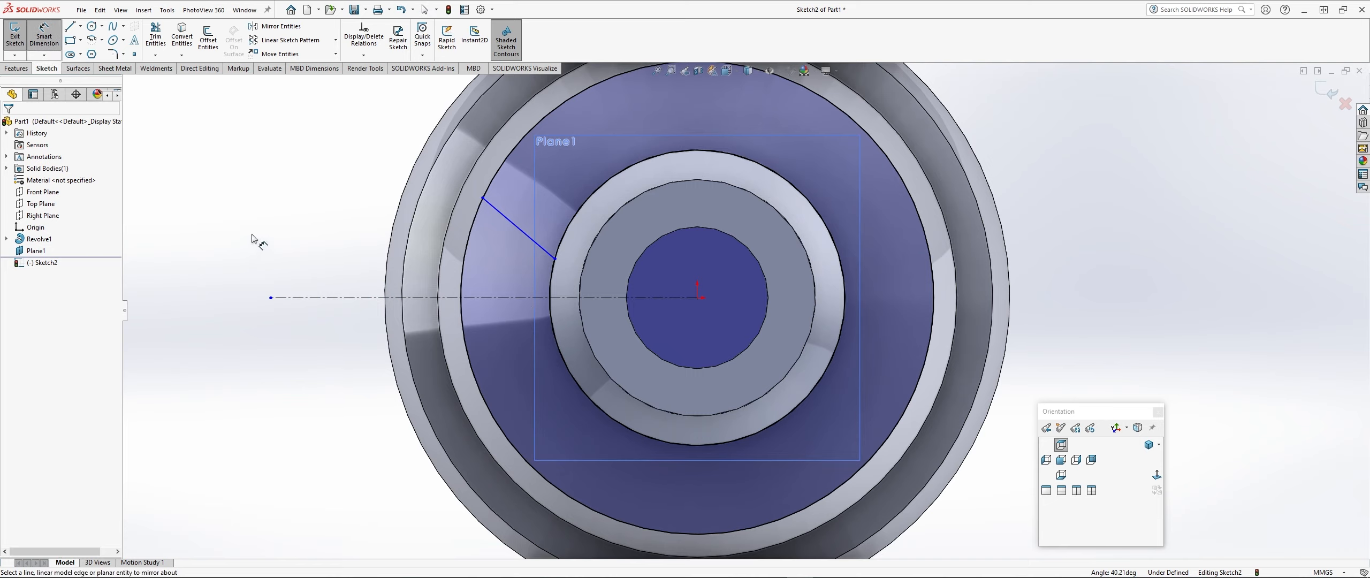
- Mirror the slanted line about the horizontal centerline, keeping the original
click(279, 26)
click(527, 233)
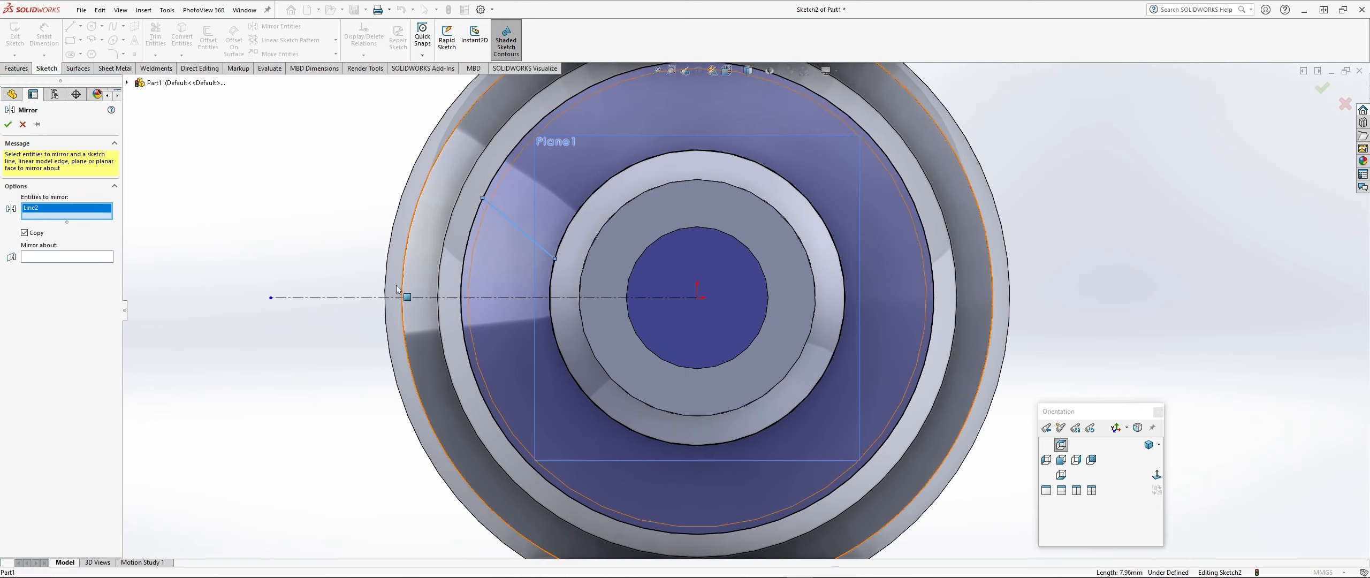
click(45, 257)
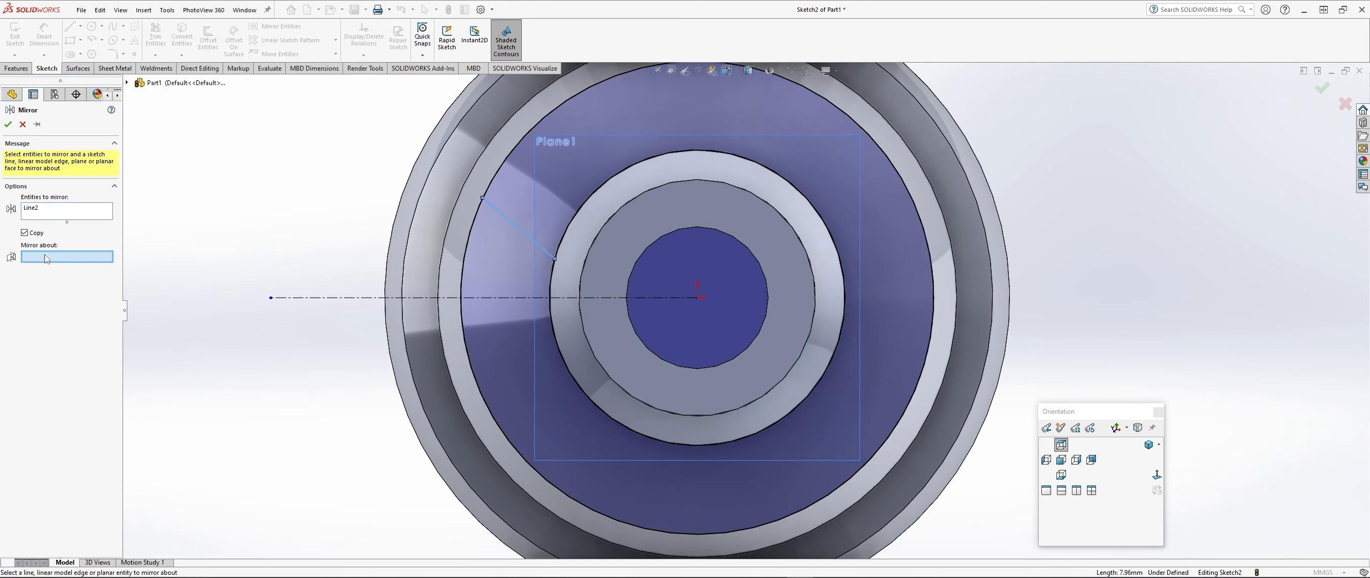
click(323, 298)
click(8, 124)
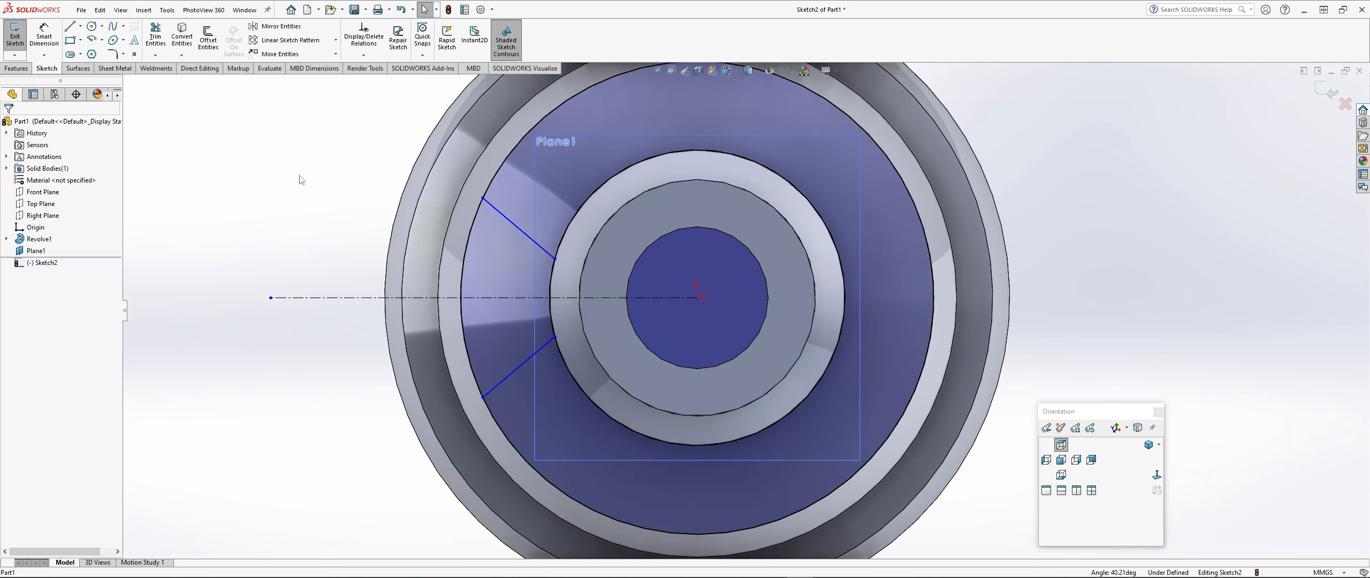
- Dimension the vertical gap between the two slanted lines' inner endpoints to 2 mm
click(48, 42)
click(554, 337)
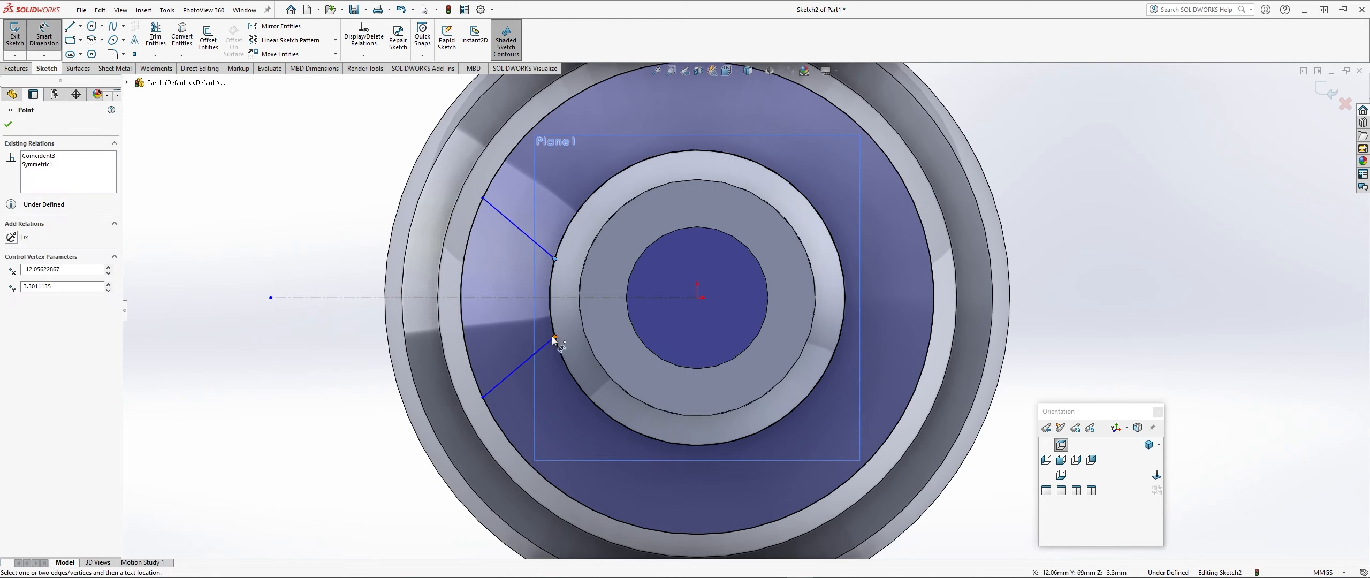
click(554, 258)
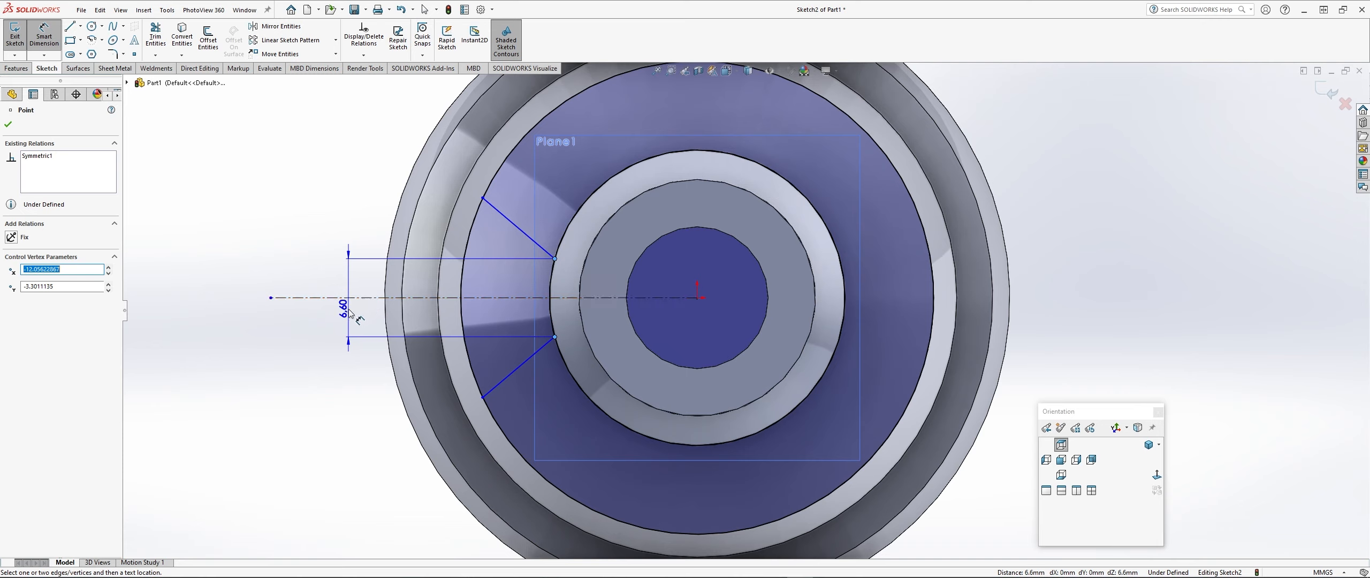
click(351, 313)
click(306, 294)
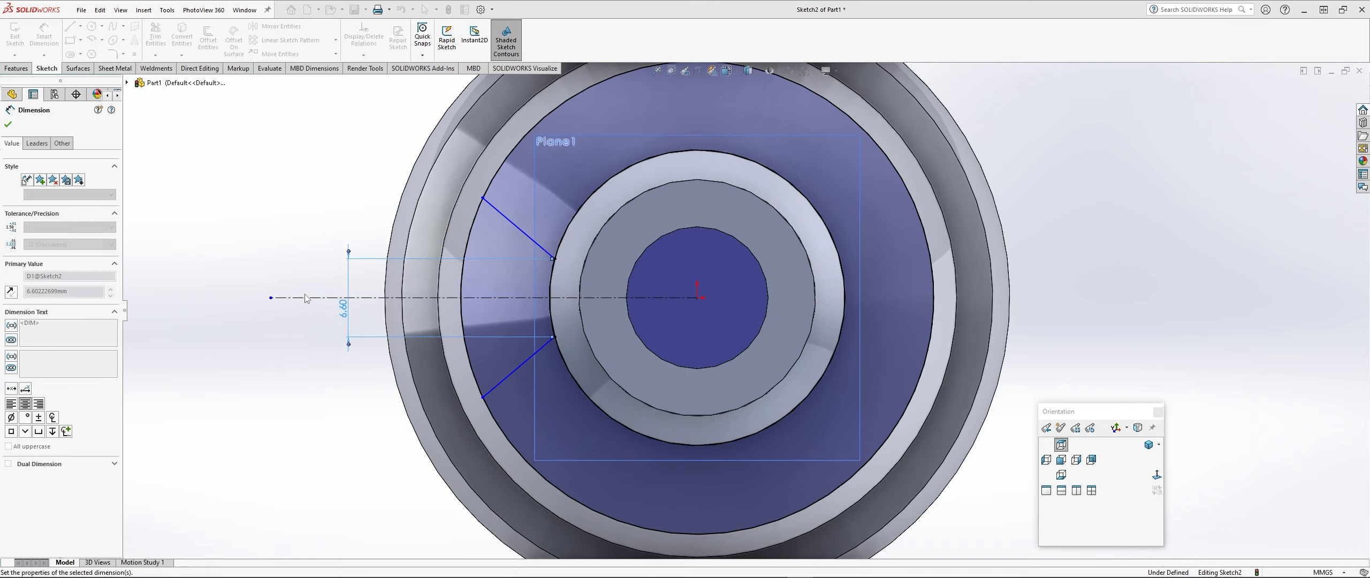
- Dimension the vertical distance between the two slanted lines' outer endpoints to 10 mm
click(483, 199)
click(482, 397)
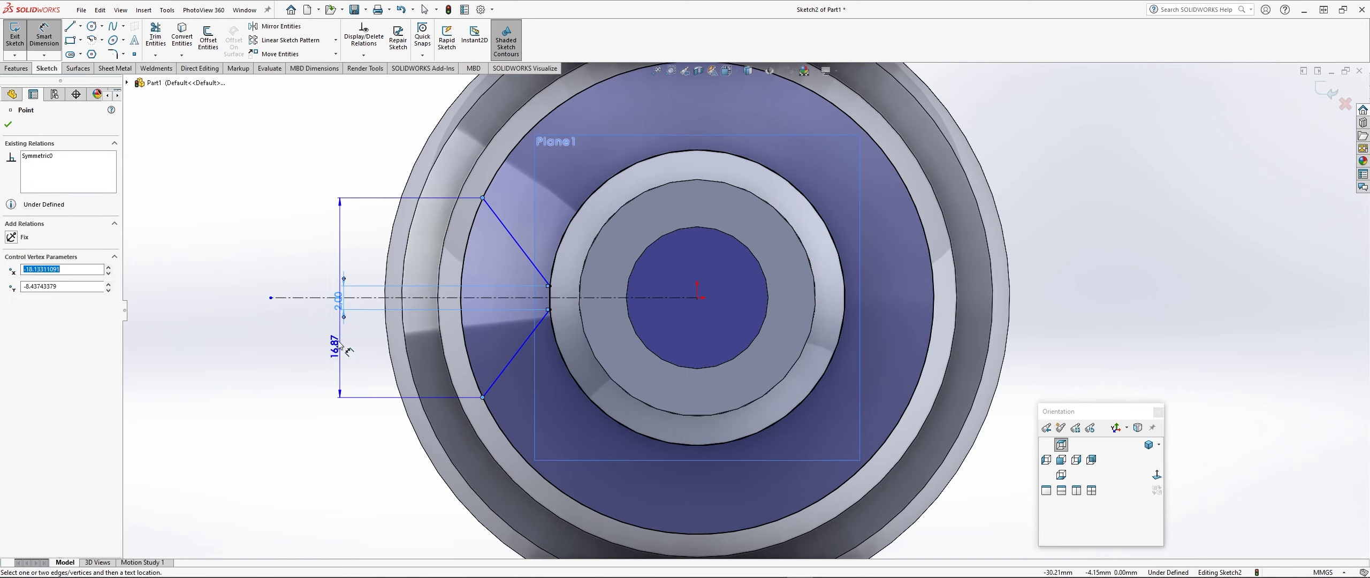
click(314, 286)
text(10)
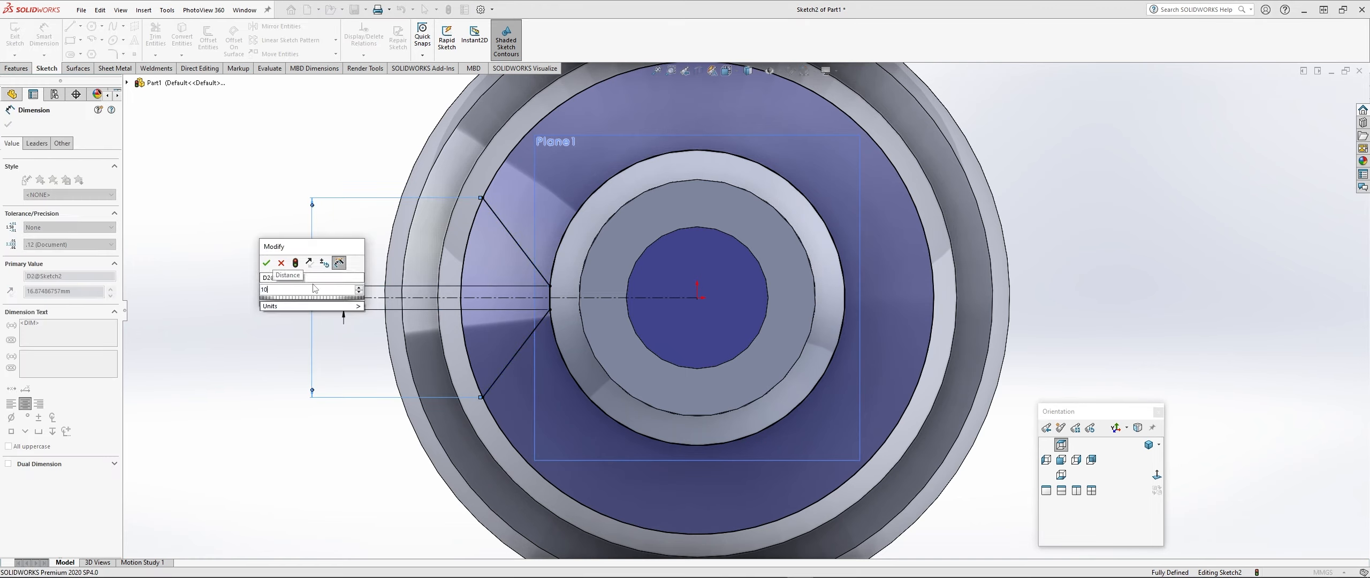
key(Return)
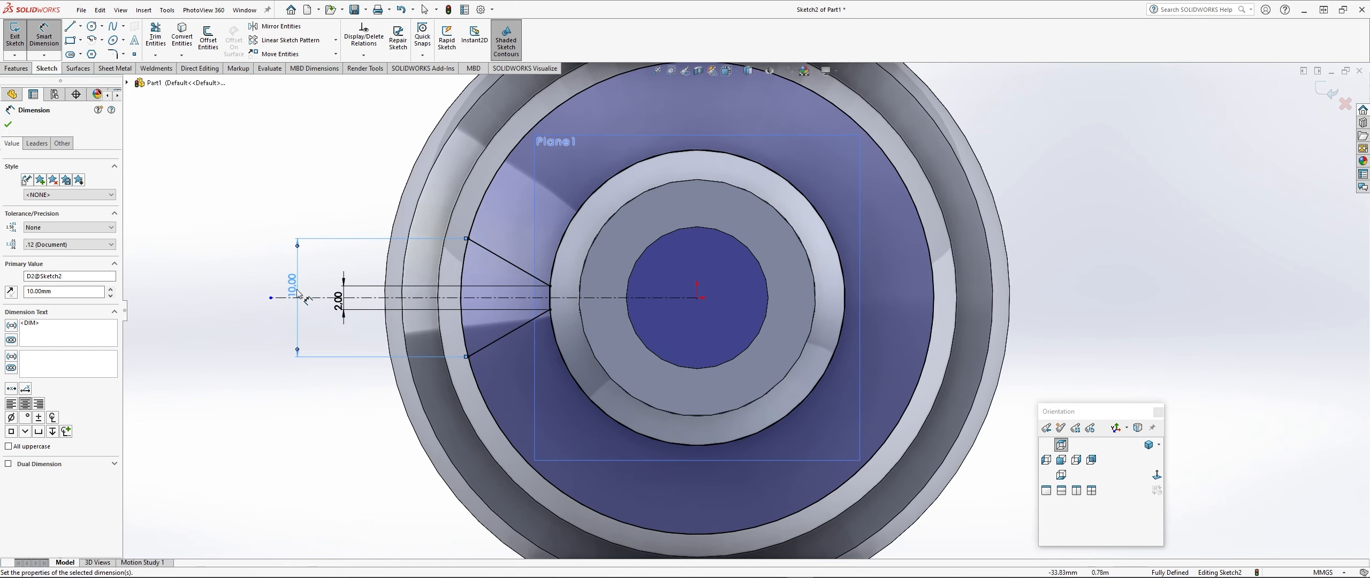
- Trim both converted circles down to the arcs closing the wedge between the slanted lines, and exit the sketch
click(156, 38)
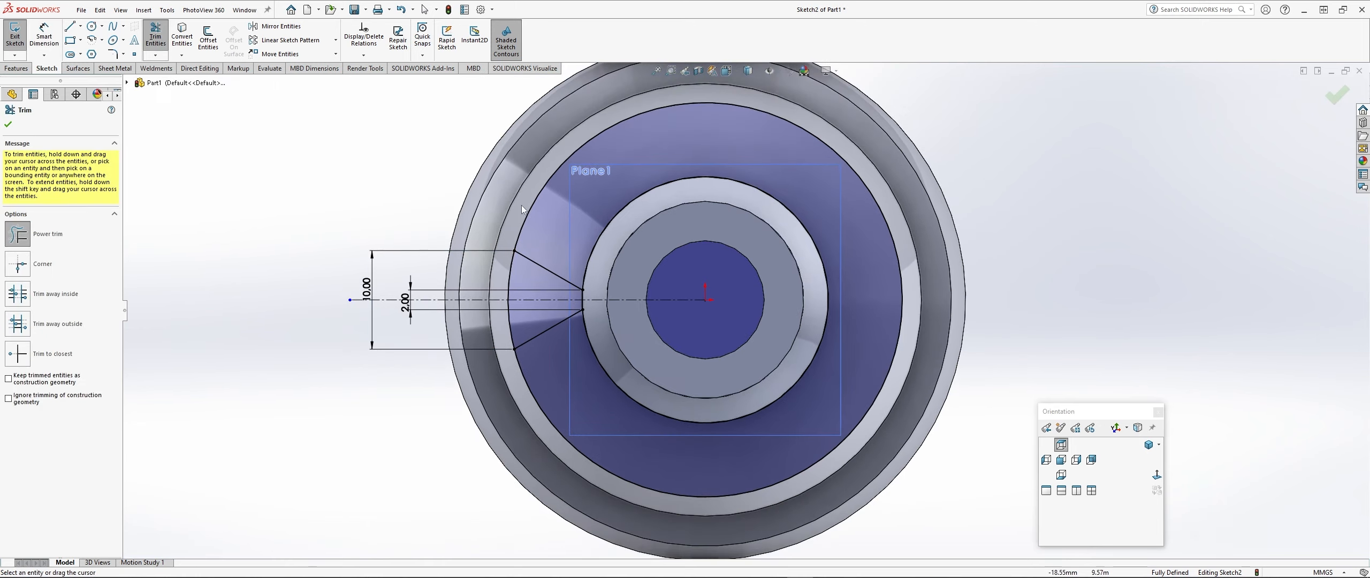
drag(521, 206, 642, 256)
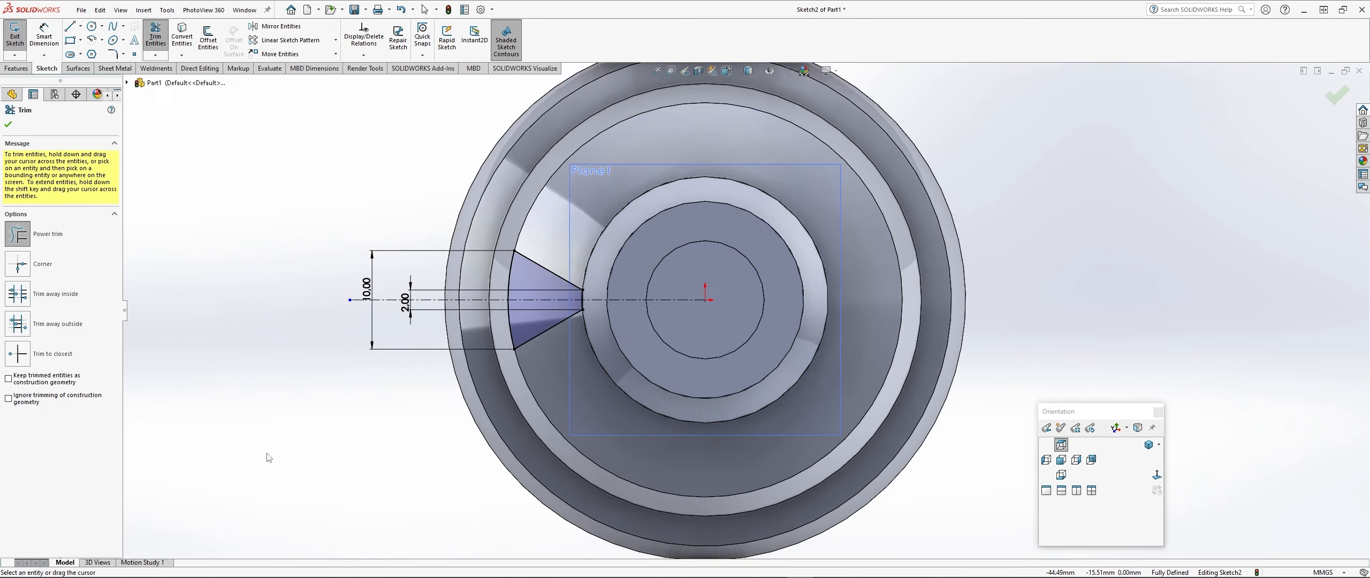
click(9, 124)
key(ctrl+7)
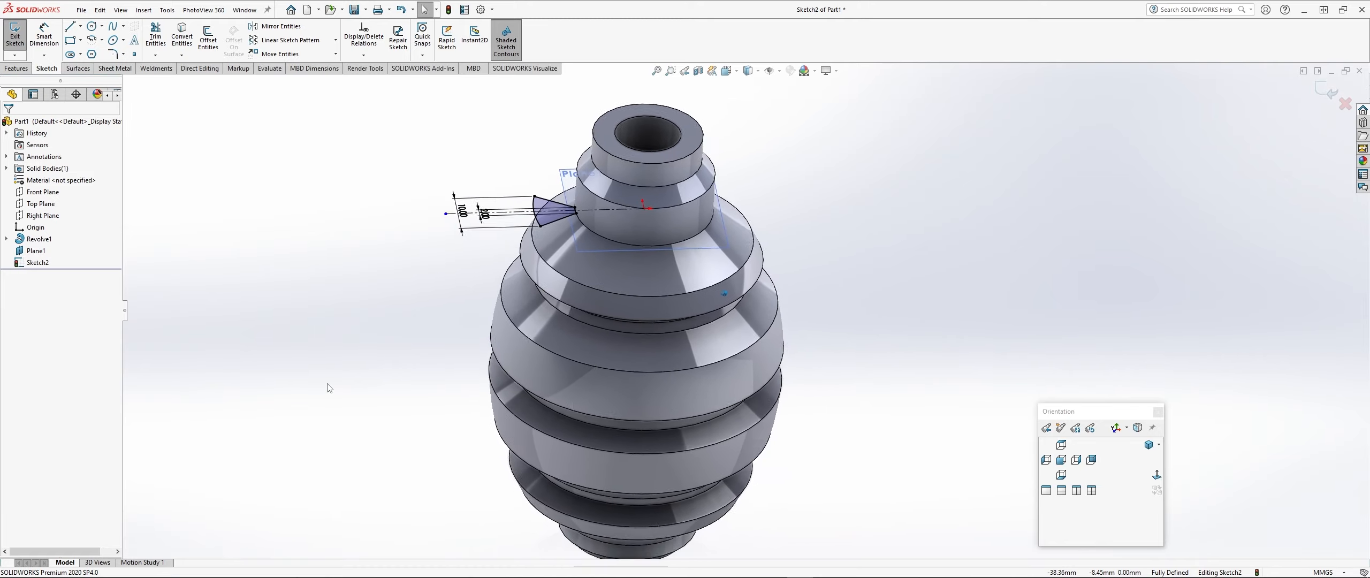
click(1326, 91)
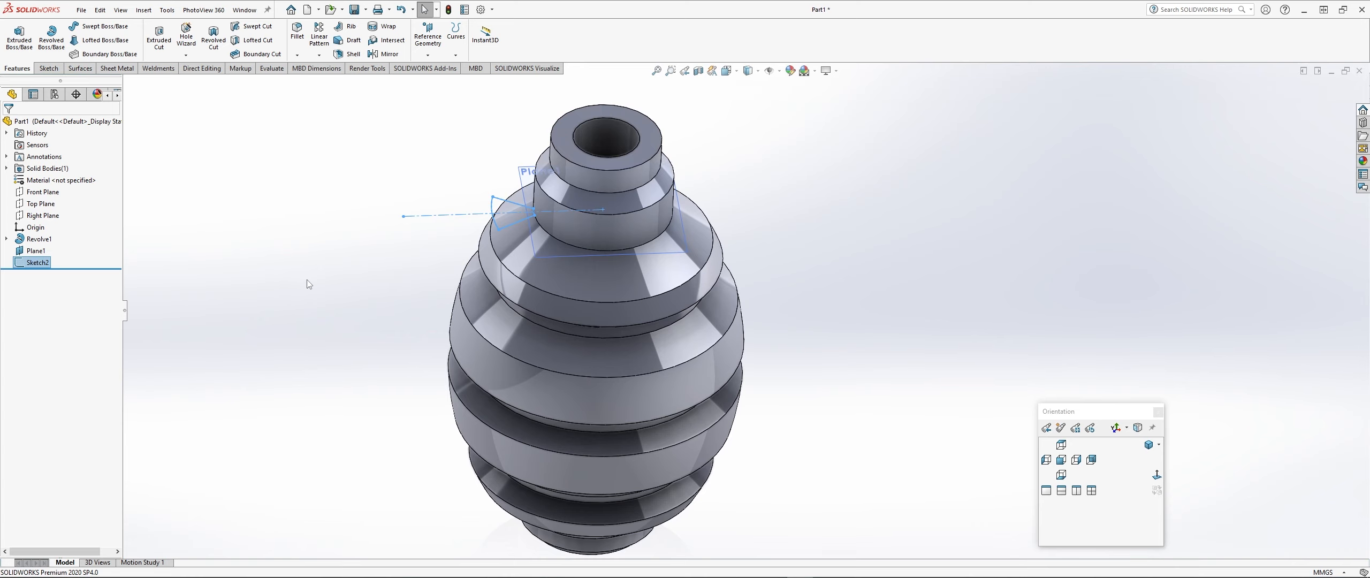
- Start a sketch on the Front Plane, face it straight on, and convert the silhouette arc of the wide band above the middle groove
click(40, 191)
click(48, 174)
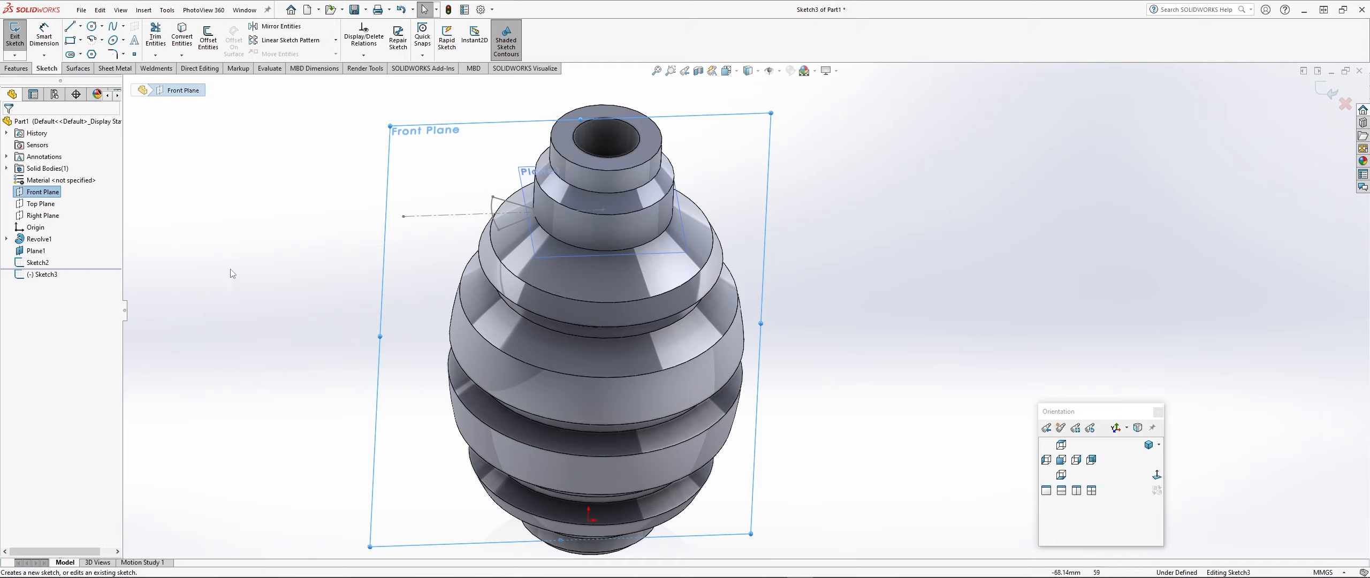
click(1156, 475)
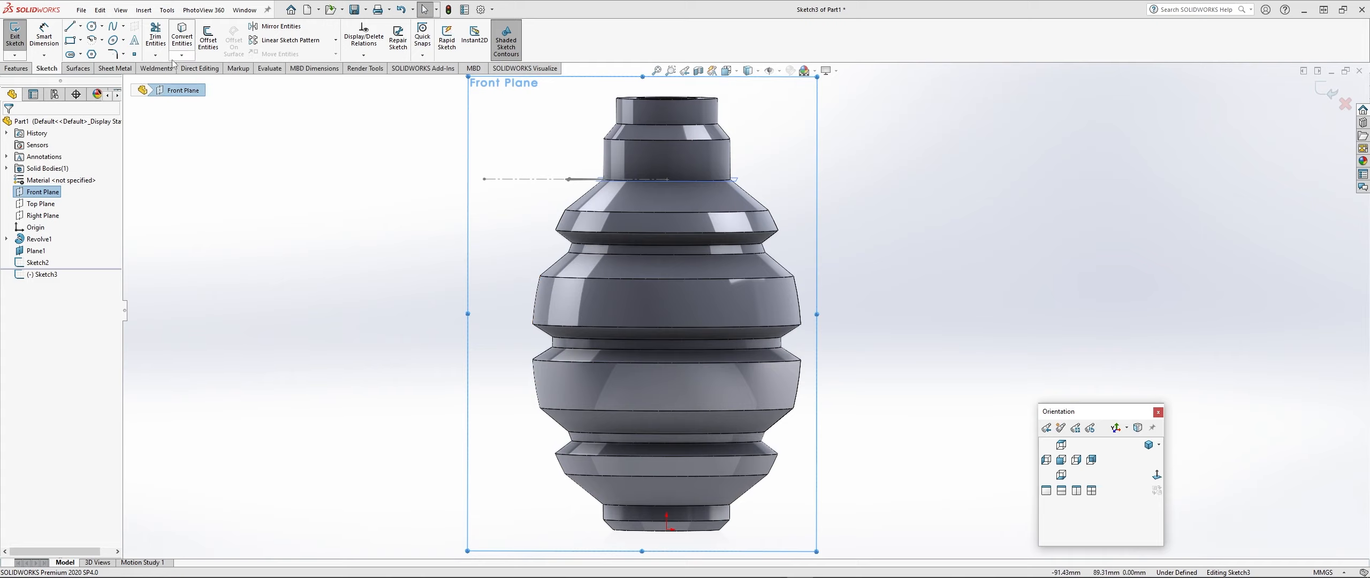
click(184, 40)
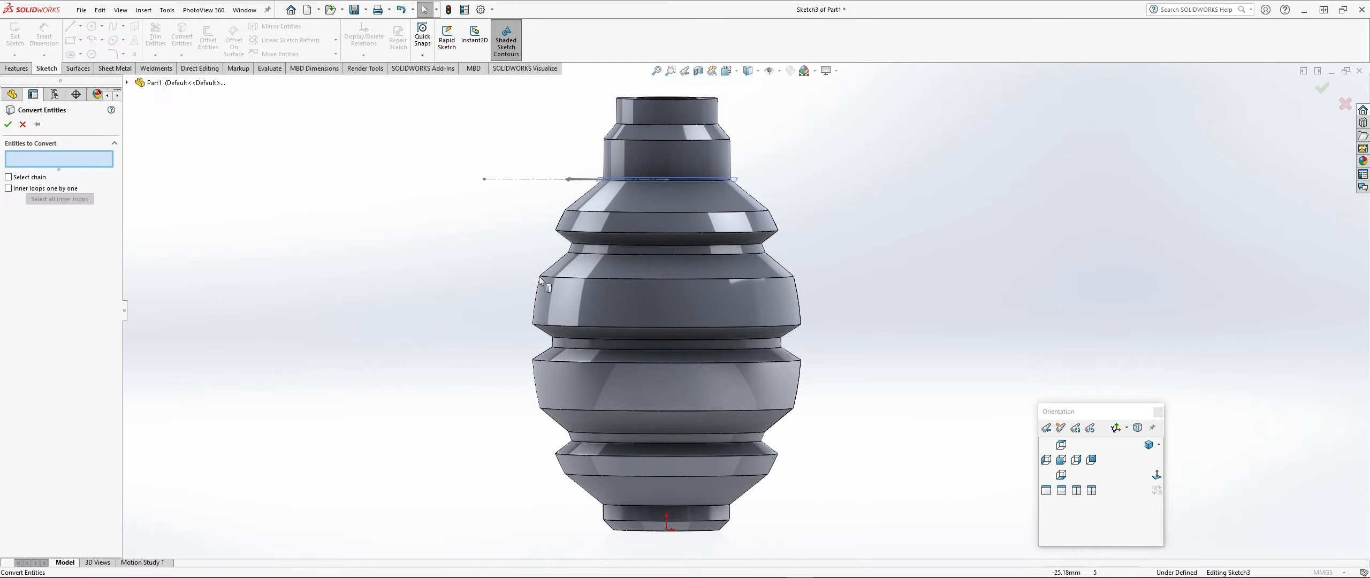
click(535, 296)
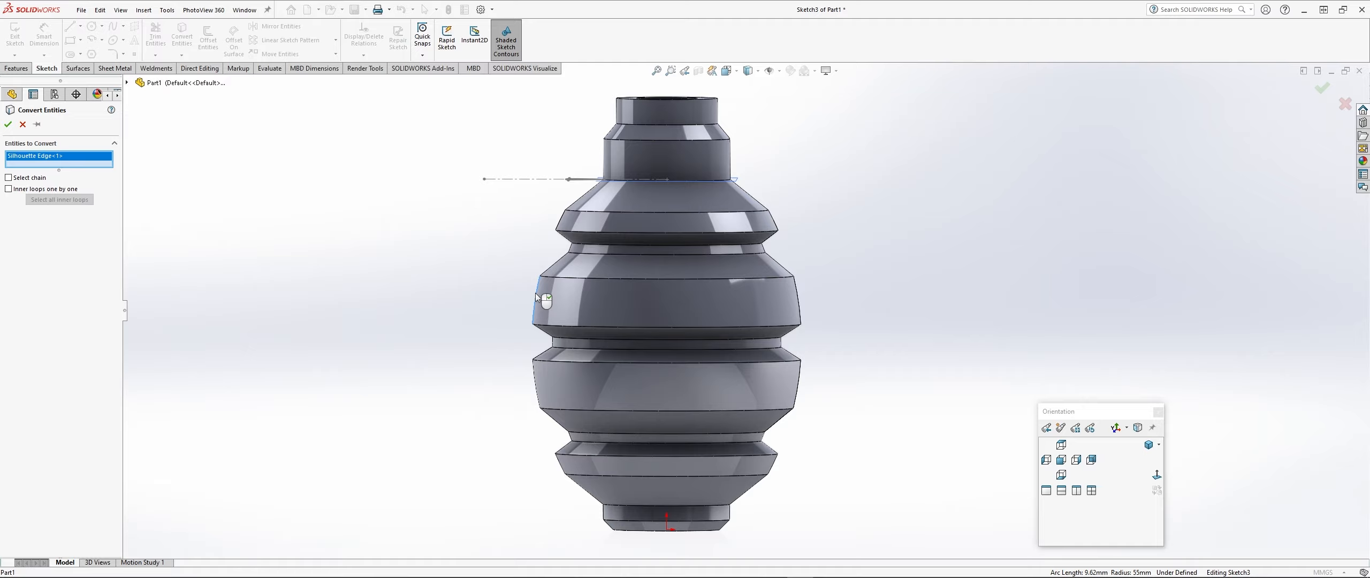
click(8, 124)
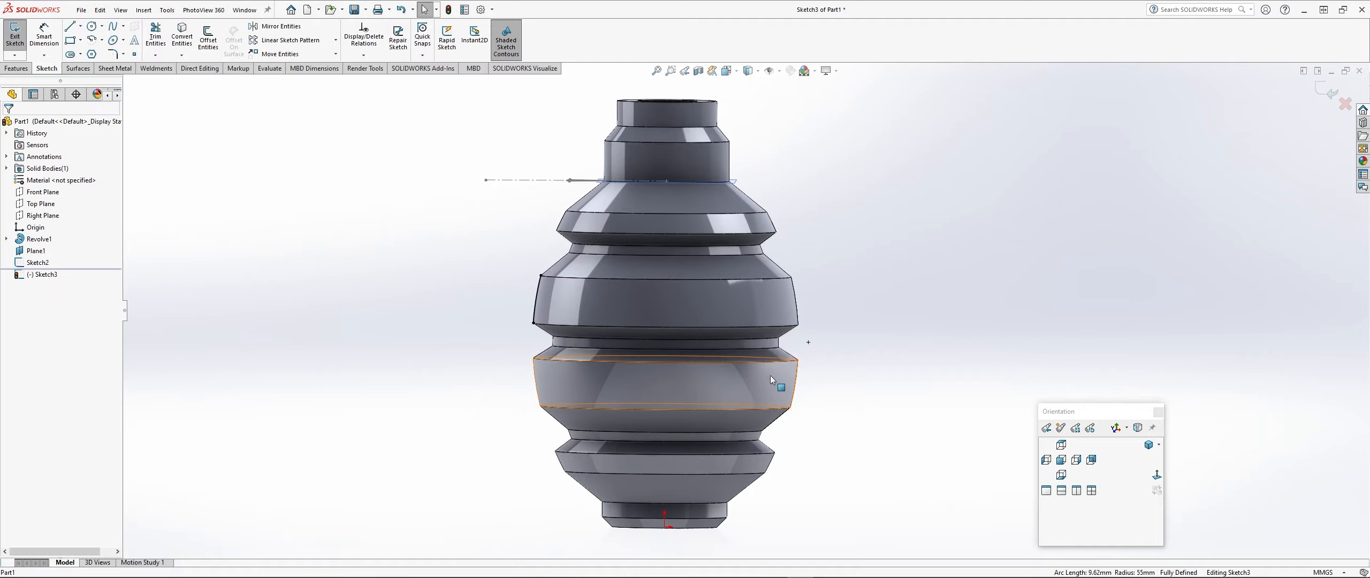
- Sketch a horizontal centerline about 62 mm long from the converted arc's center across the body's middle groove
click(80, 26)
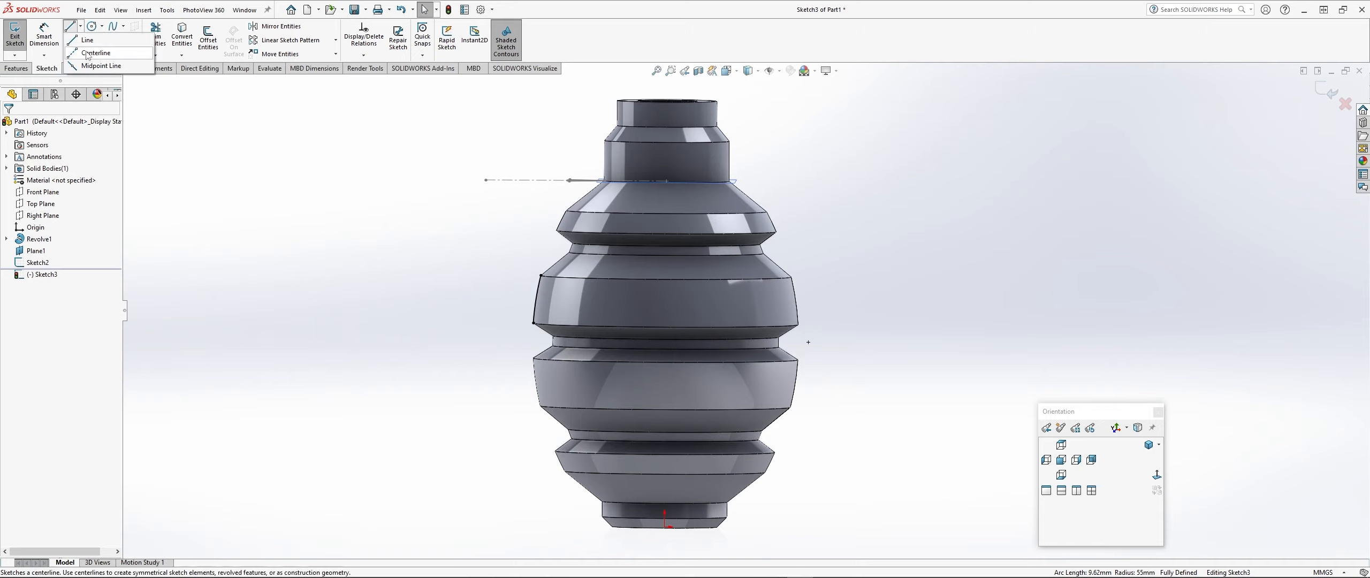
click(89, 54)
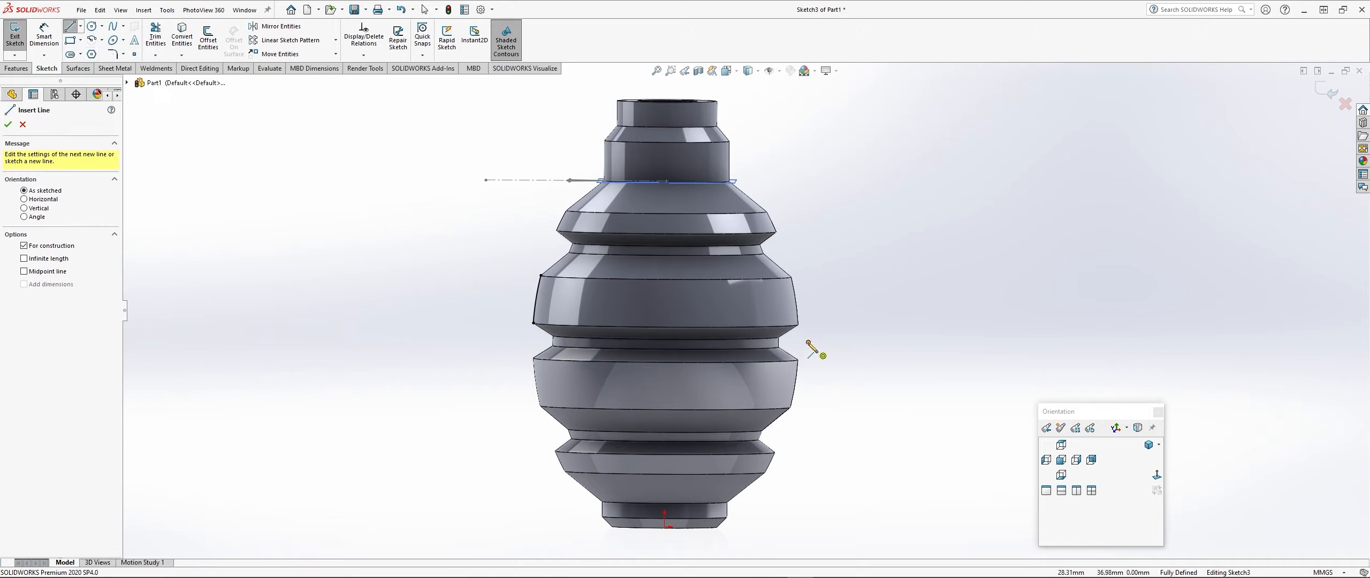
click(808, 341)
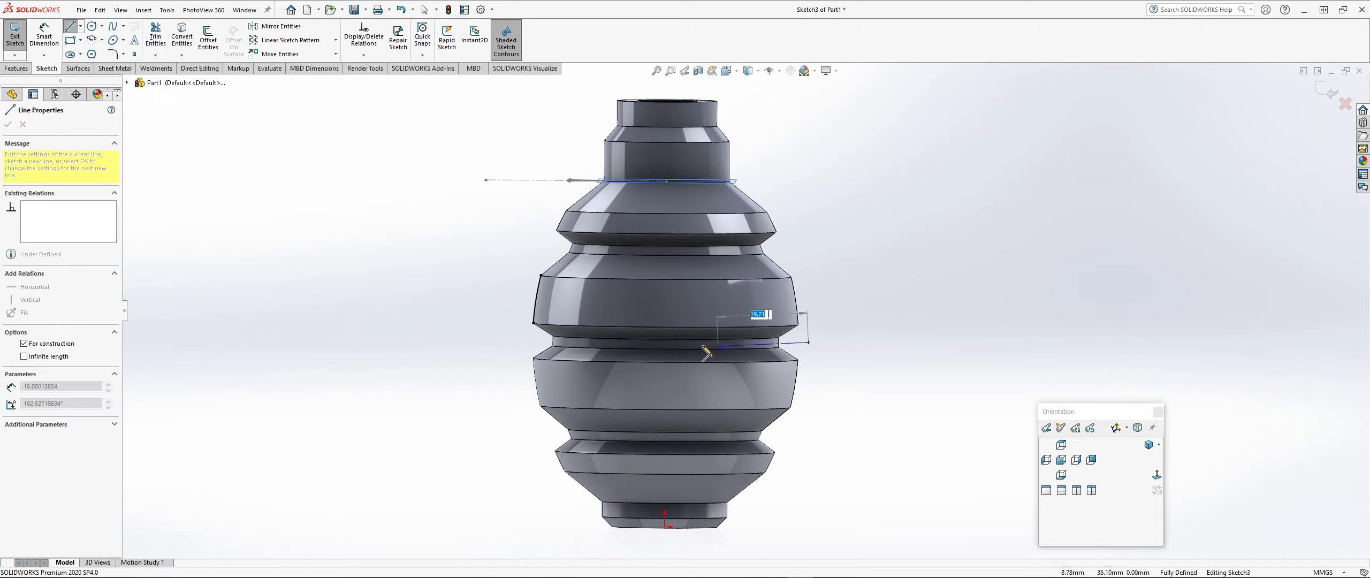
click(497, 340)
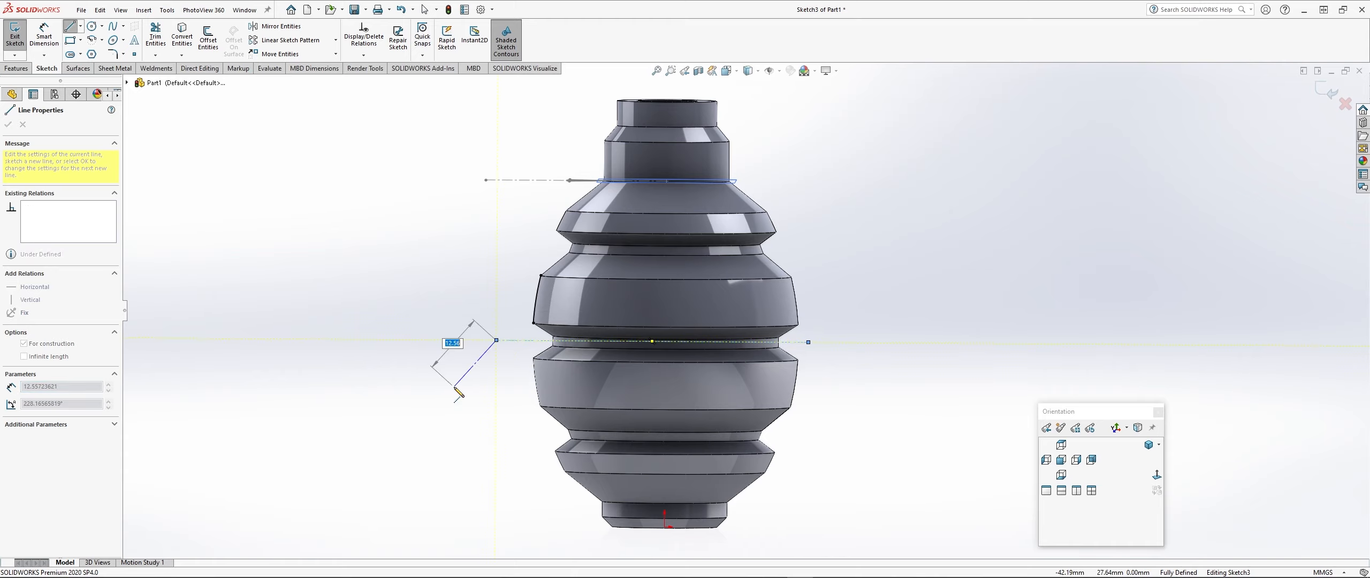
key(Escape)
- Add a Fix relation to the middle centerline and delete the converted silhouette arc
click(542, 342)
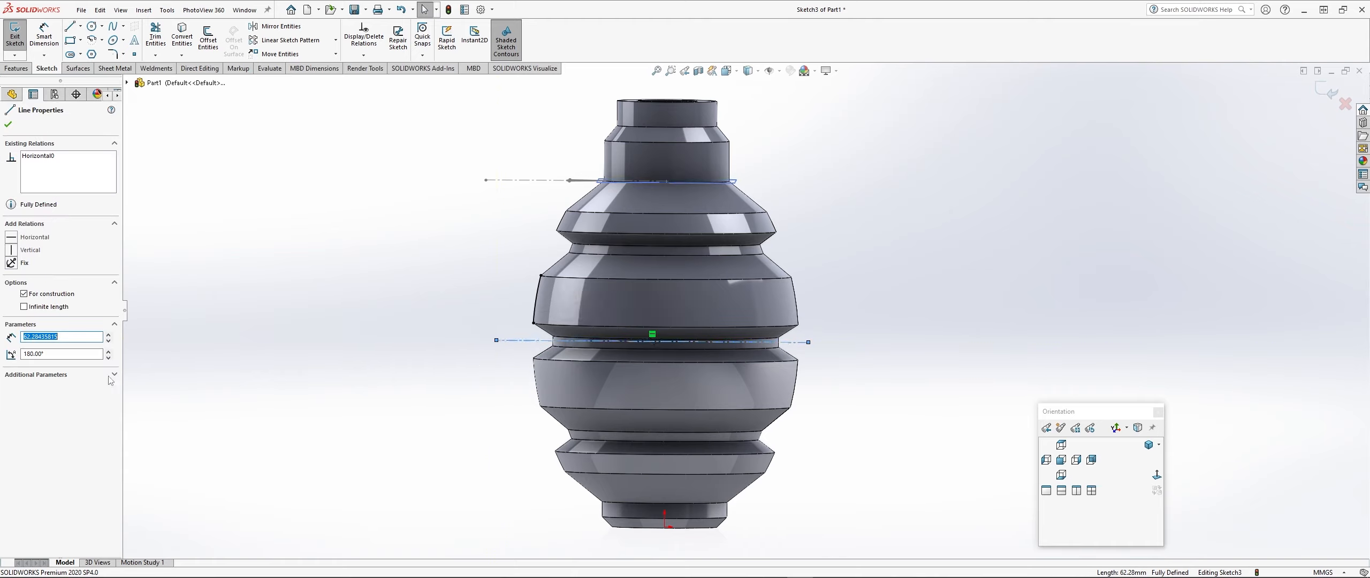
click(11, 263)
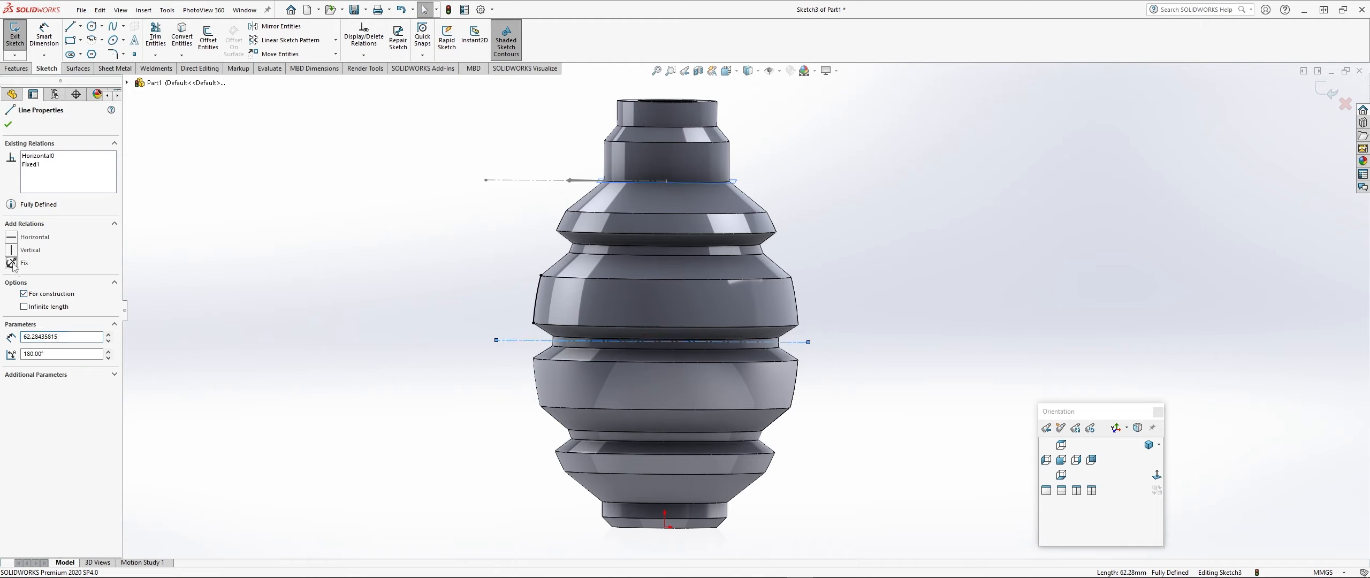
click(8, 125)
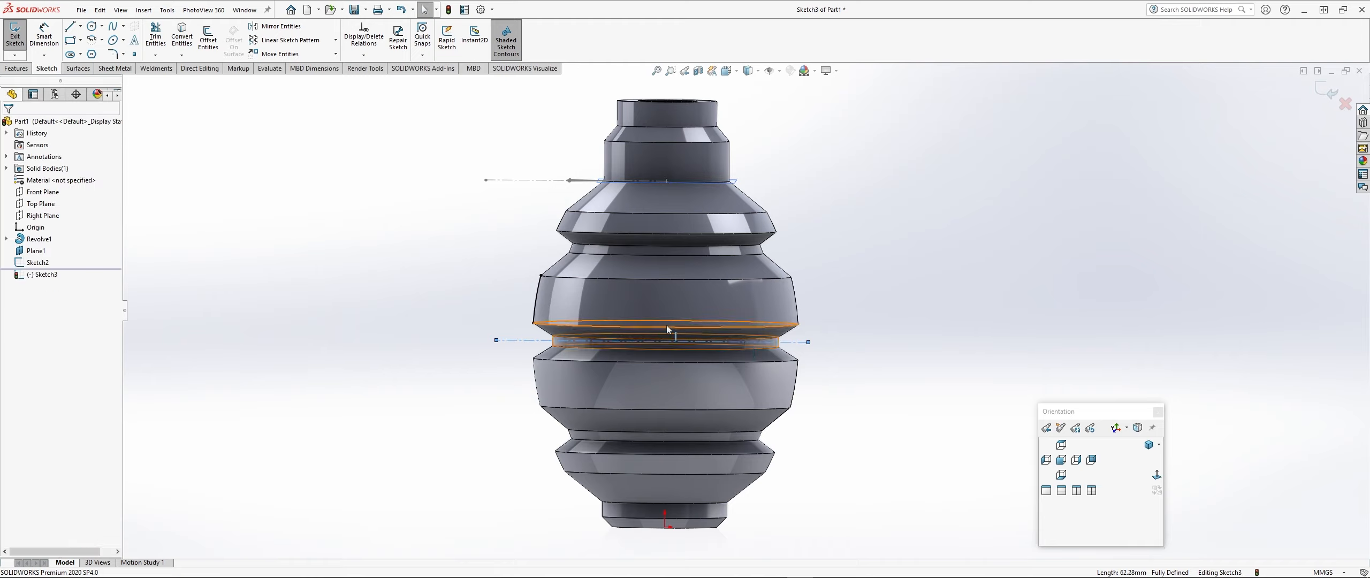
click(538, 286)
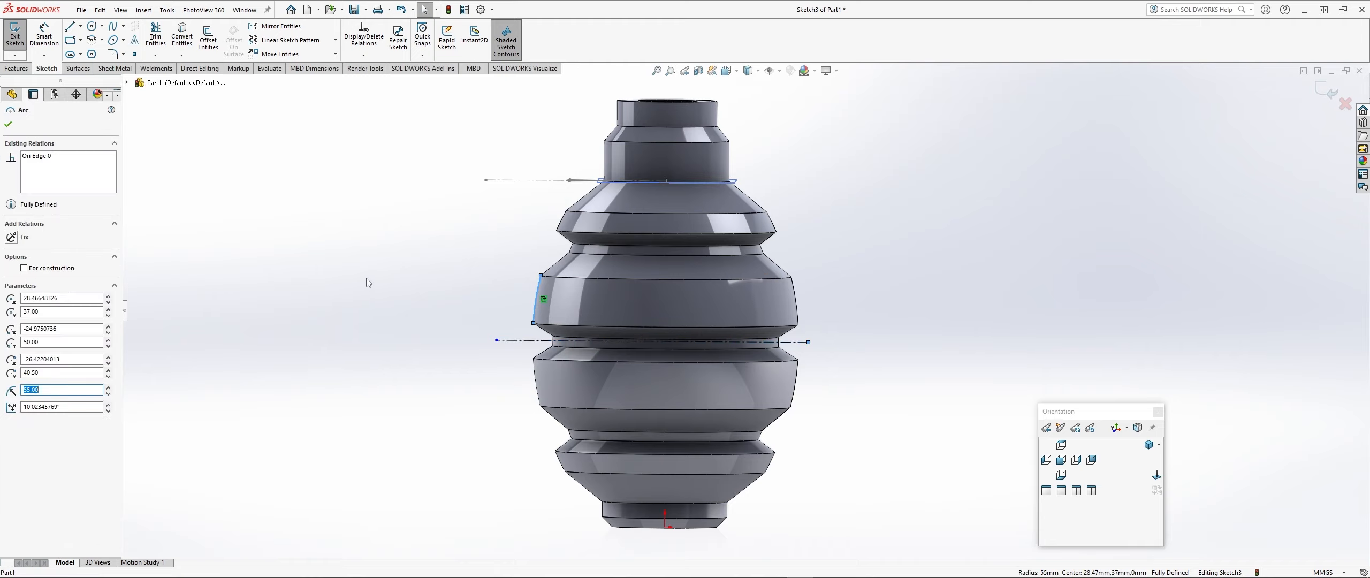
click(366, 278)
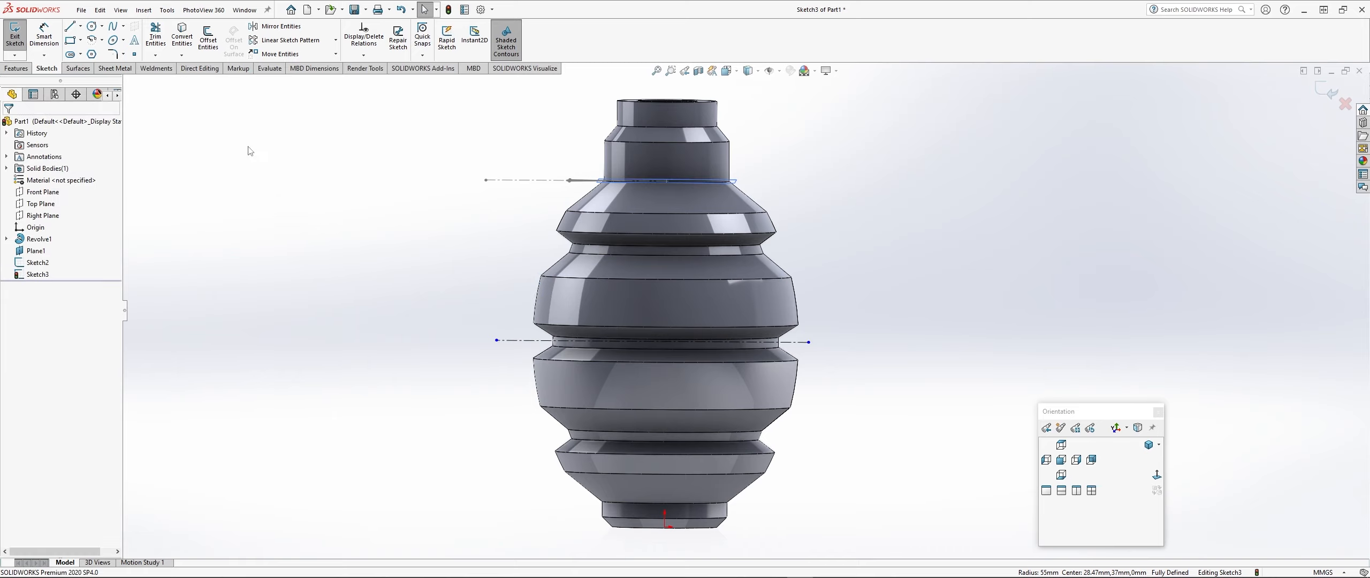
- Sketch a horizontal centerline extending outward from the outer corner where the base cylinder meets its bottom chamfer
click(80, 25)
click(89, 54)
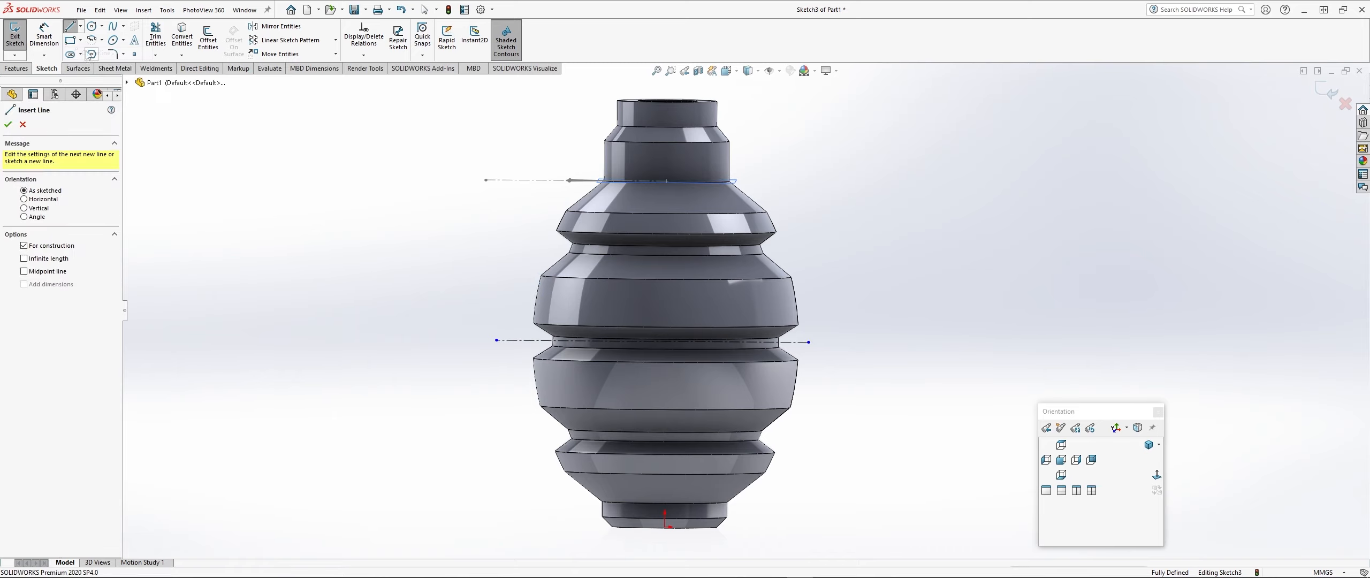
scroll(599, 528, down, 3)
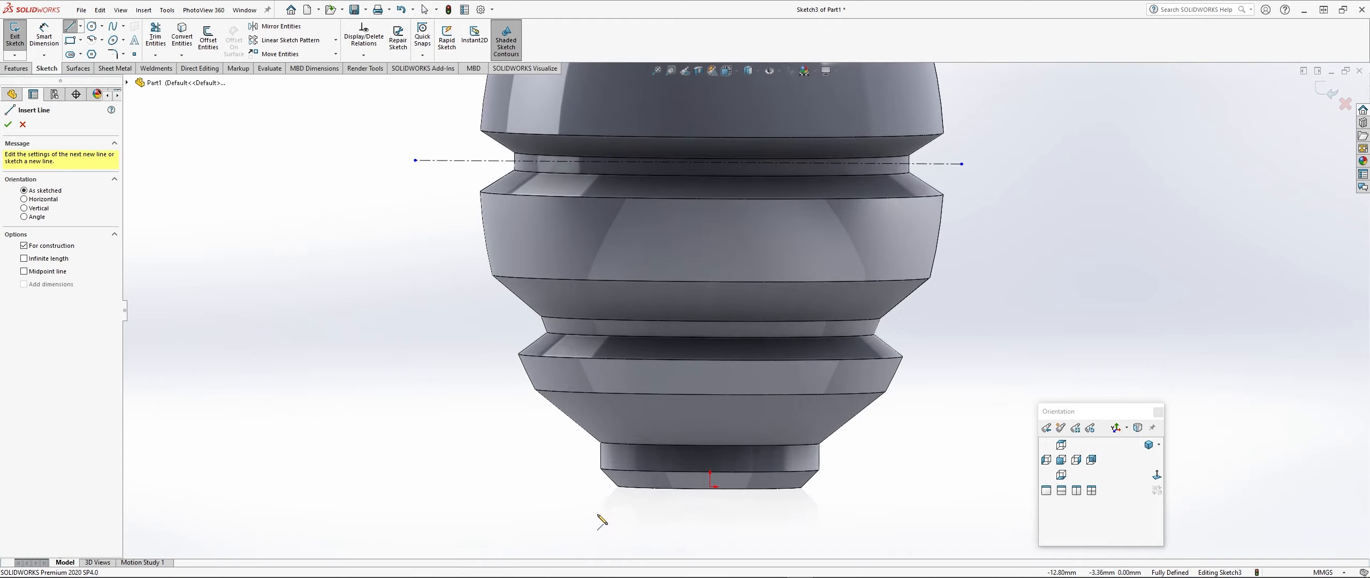
click(600, 469)
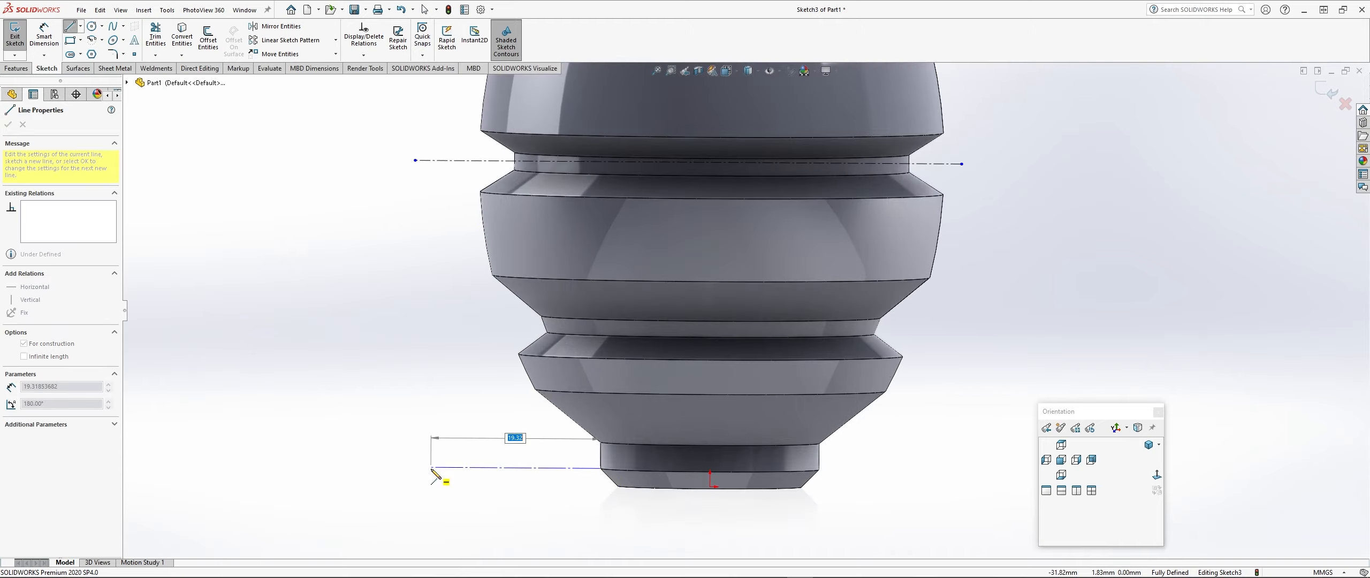
click(405, 467)
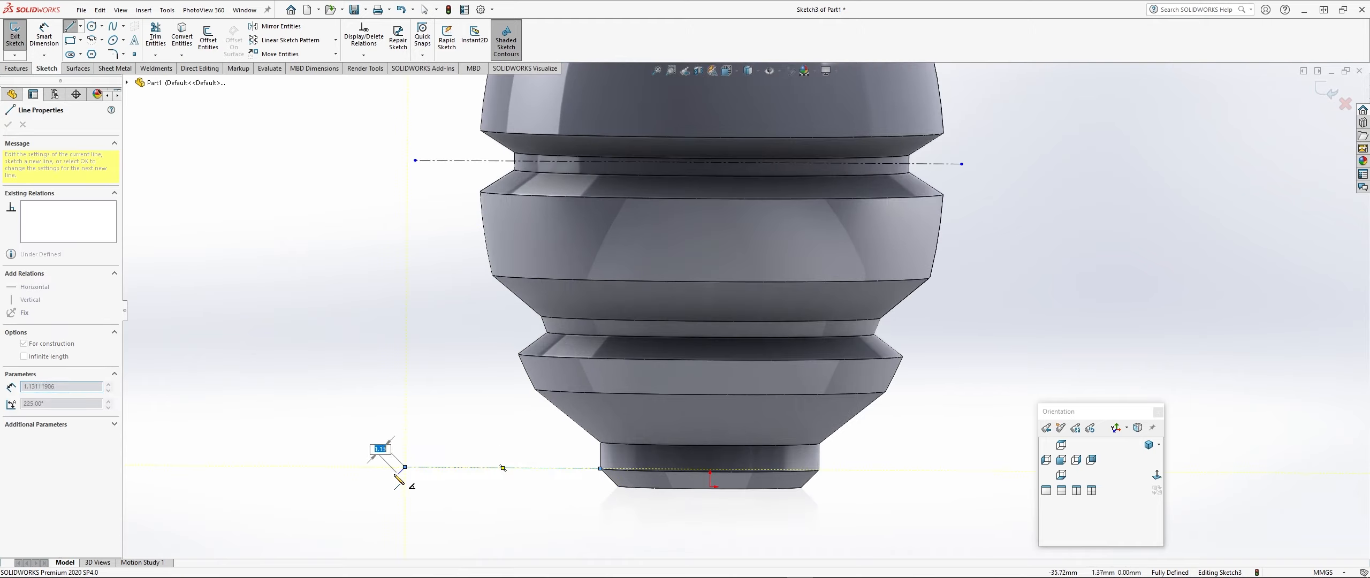
scroll(379, 453, up, 1)
key(Escape)
- Start another centerline in the Front Plane sketch
scroll(358, 508, up, 2)
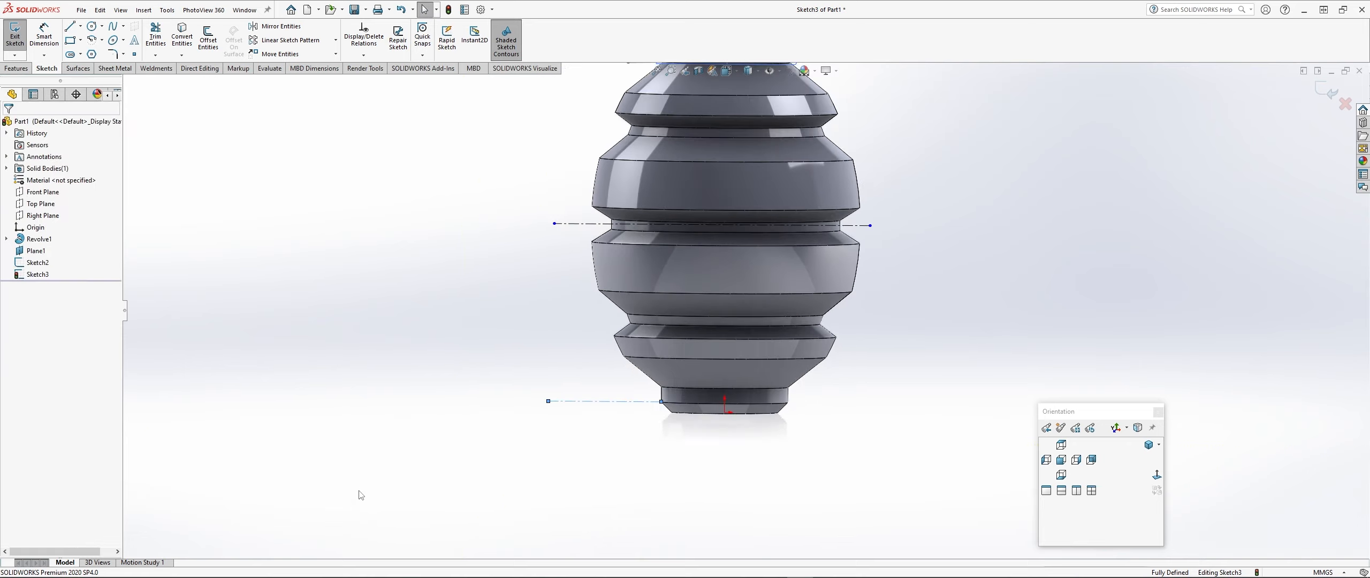
scroll(435, 394, up, 1)
scroll(631, 149, down, 2)
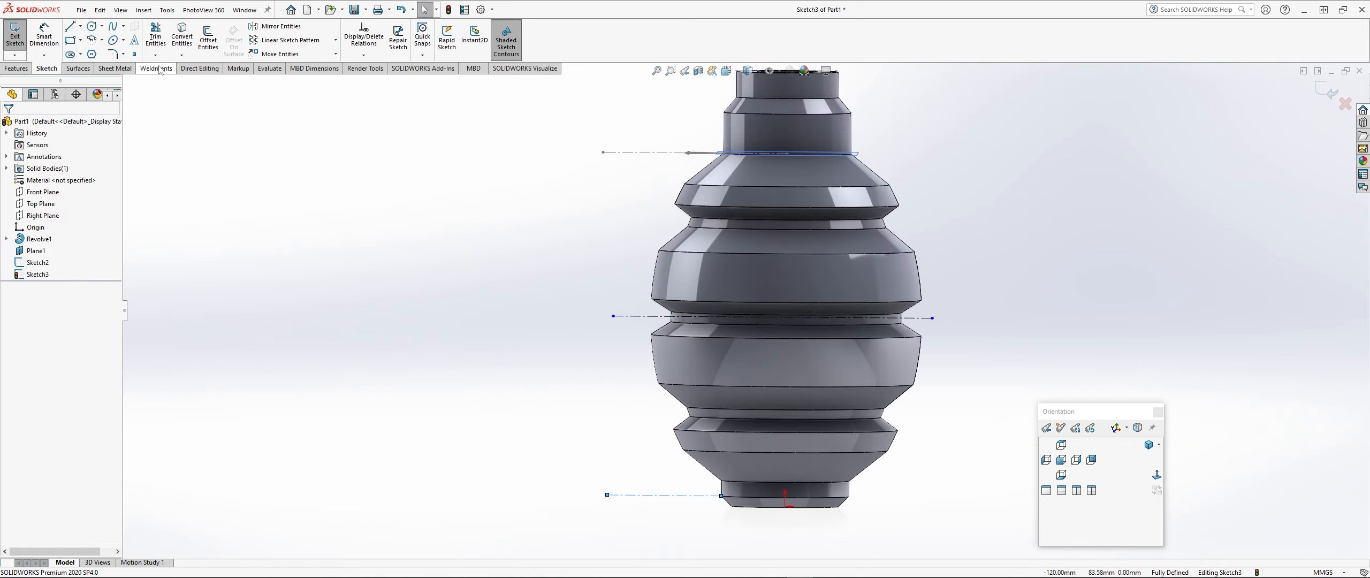
click(80, 27)
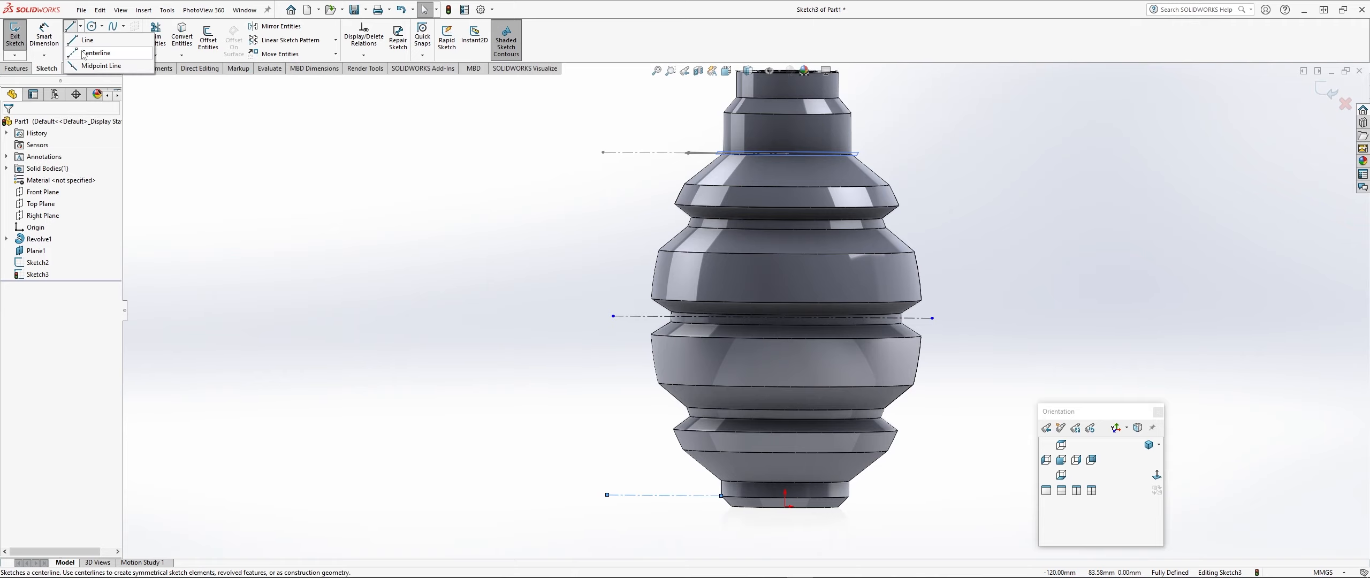
- Draw a horizontal construction centerline from the body's axis at the level of the upper plane out past the body's left side
click(86, 51)
scroll(738, 118, down, 2)
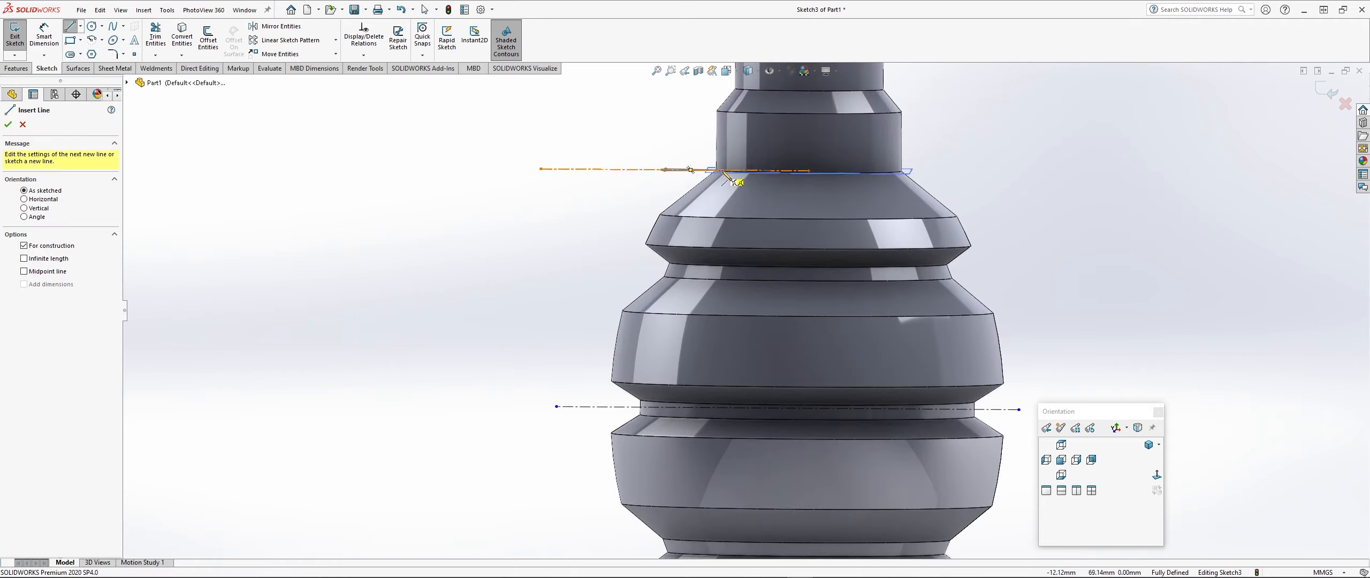
click(808, 171)
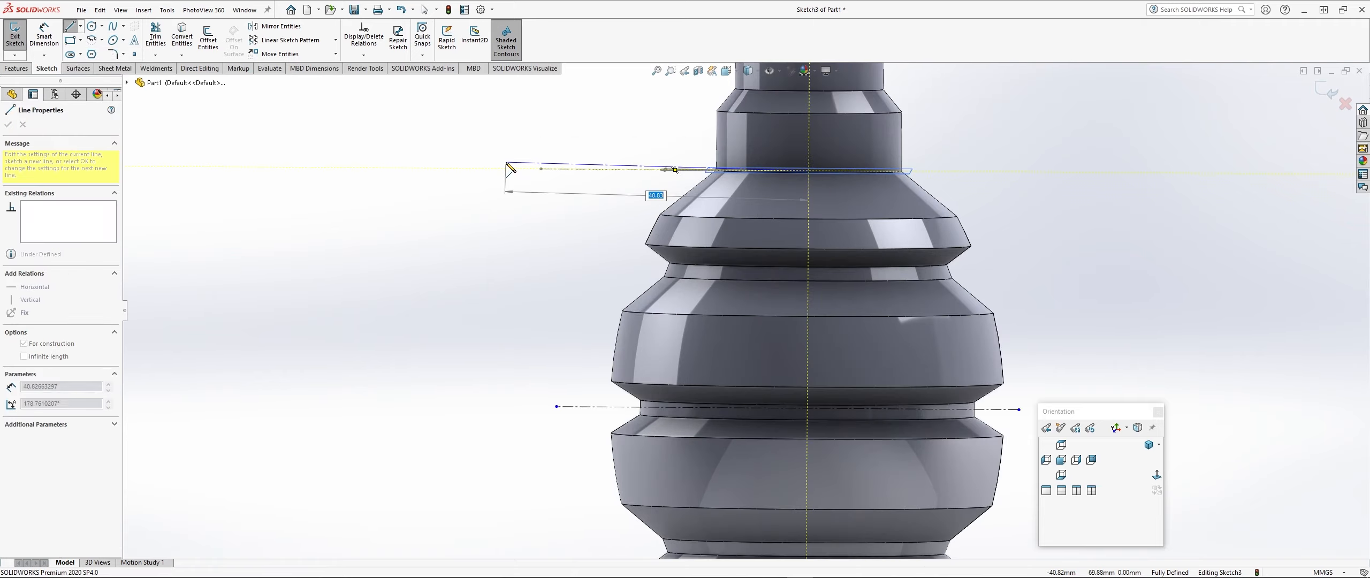
click(456, 167)
key(Escape)
key(z)
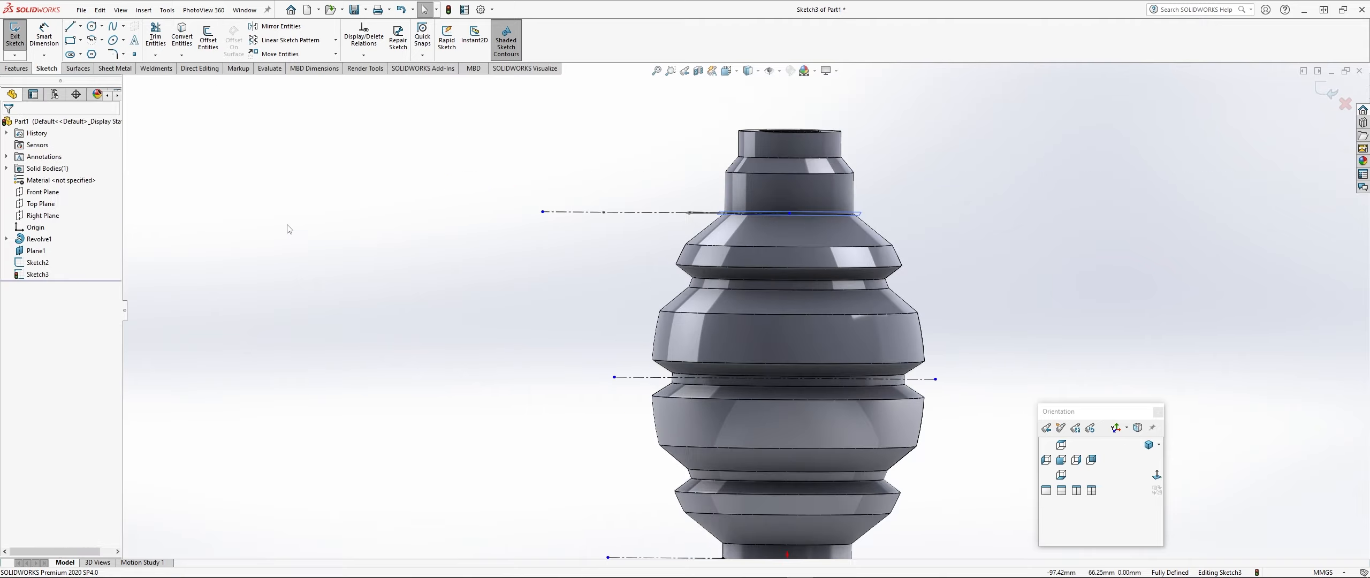
- Sketch a centerpoint arc centred on the middle centerline's right endpoint, sweeping from the upper centerline down to near the lower centerline
key(z)
key(ctrl+7)
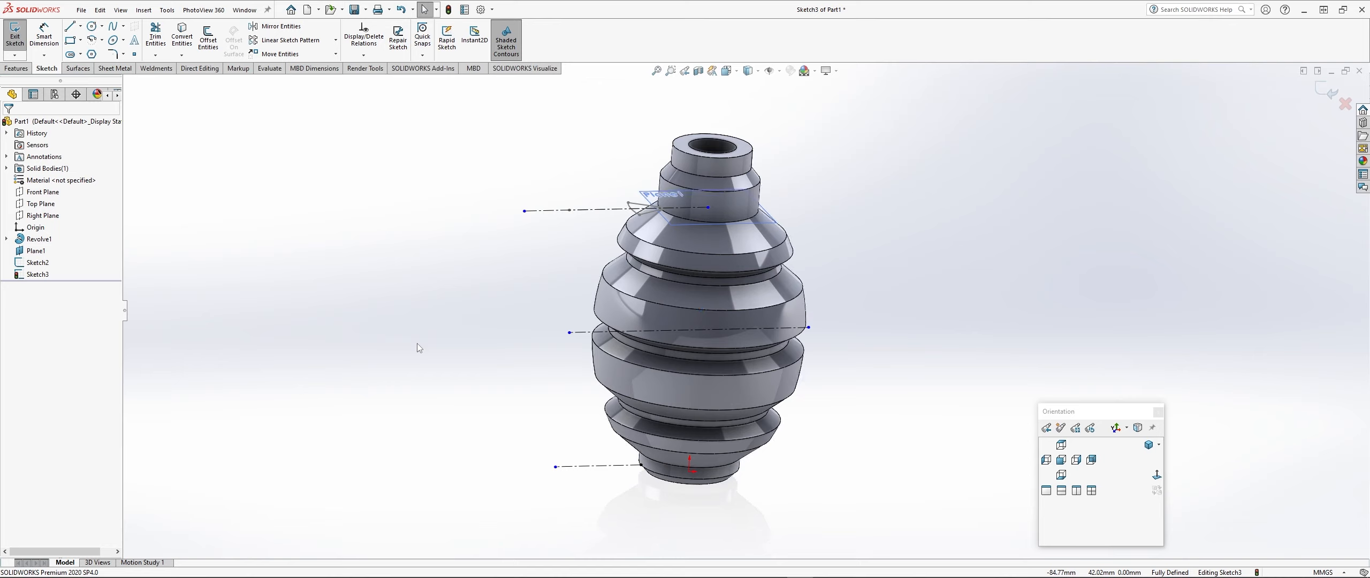
click(96, 42)
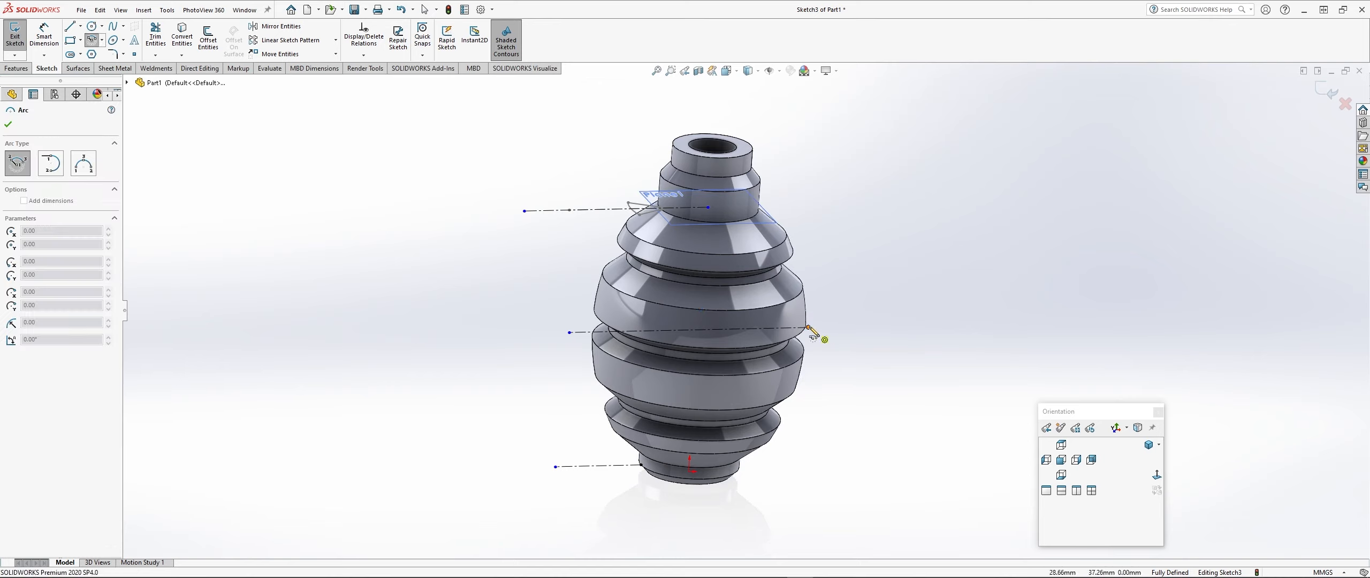
click(808, 328)
click(615, 209)
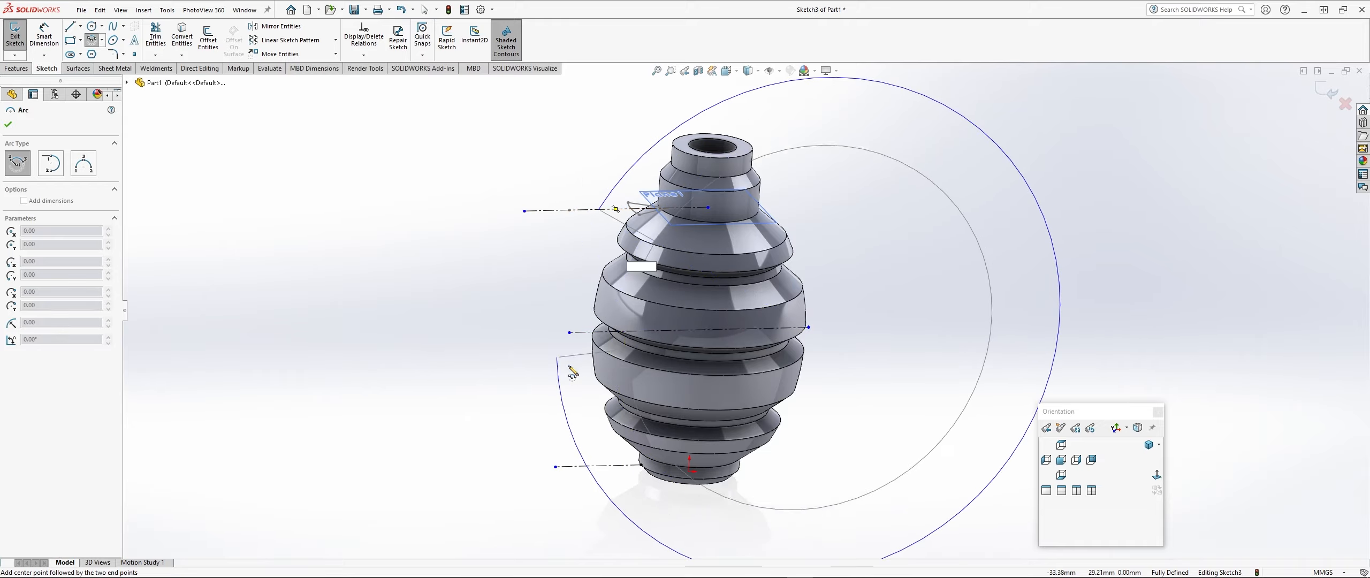
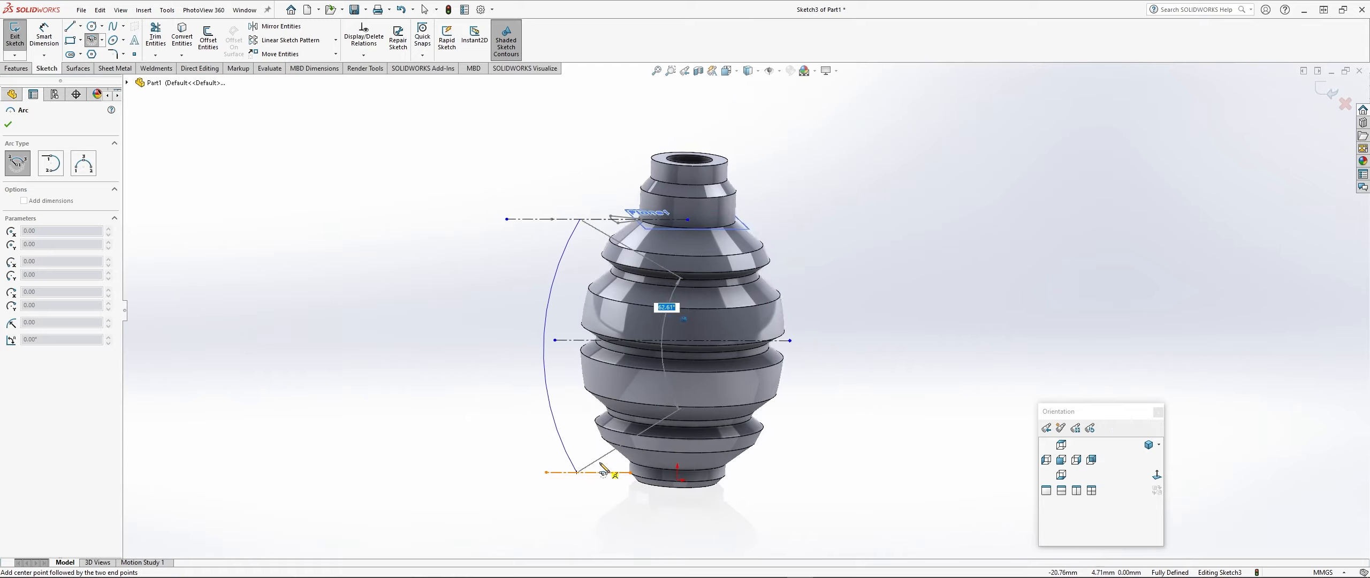
click(570, 480)
scroll(594, 482, down, 5)
key(Escape)
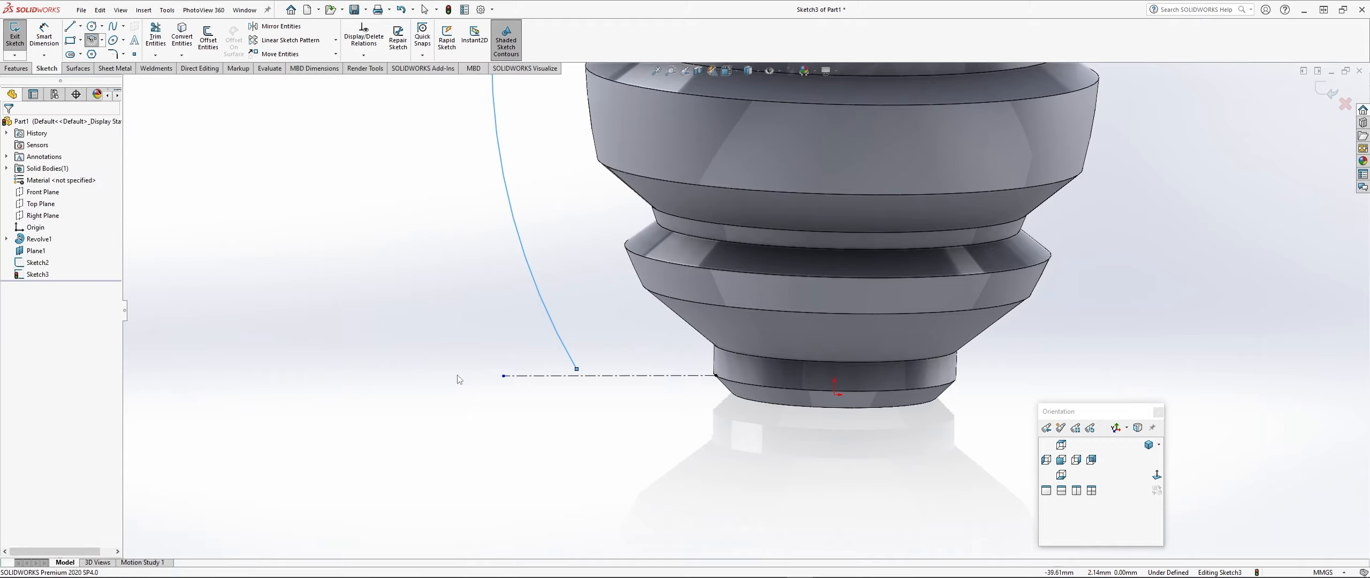
- Attach the arc's lower endpoint to the lower centerline with a coincident relation
drag(576, 368, 581, 376)
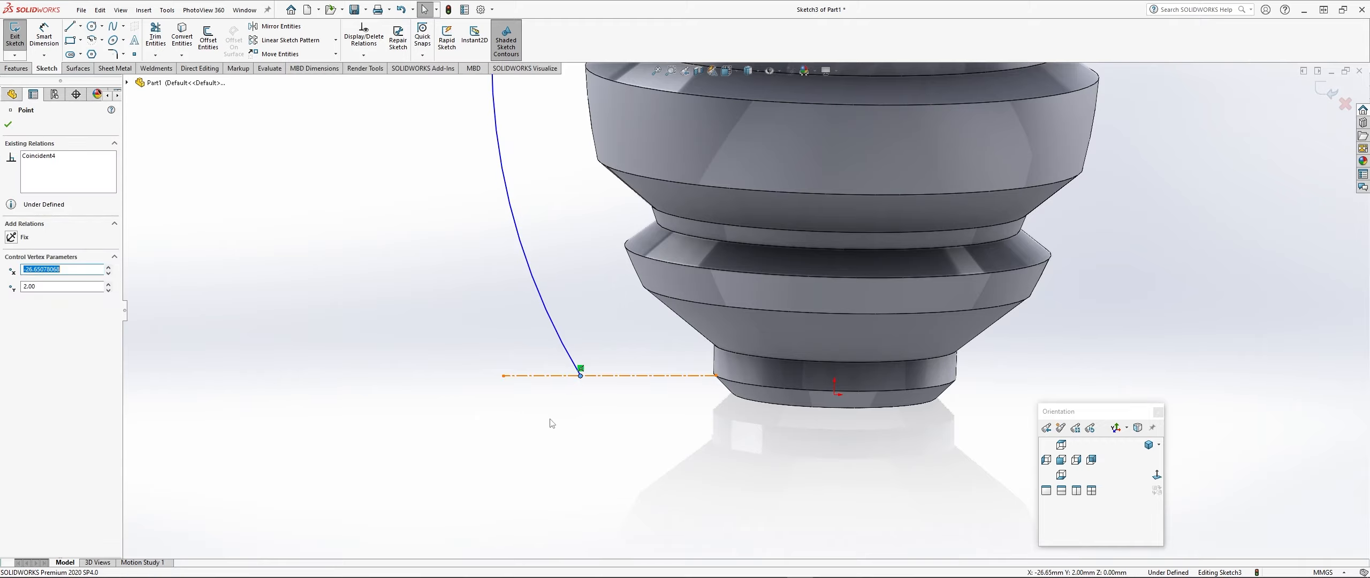
click(513, 427)
scroll(417, 404, up, 4)
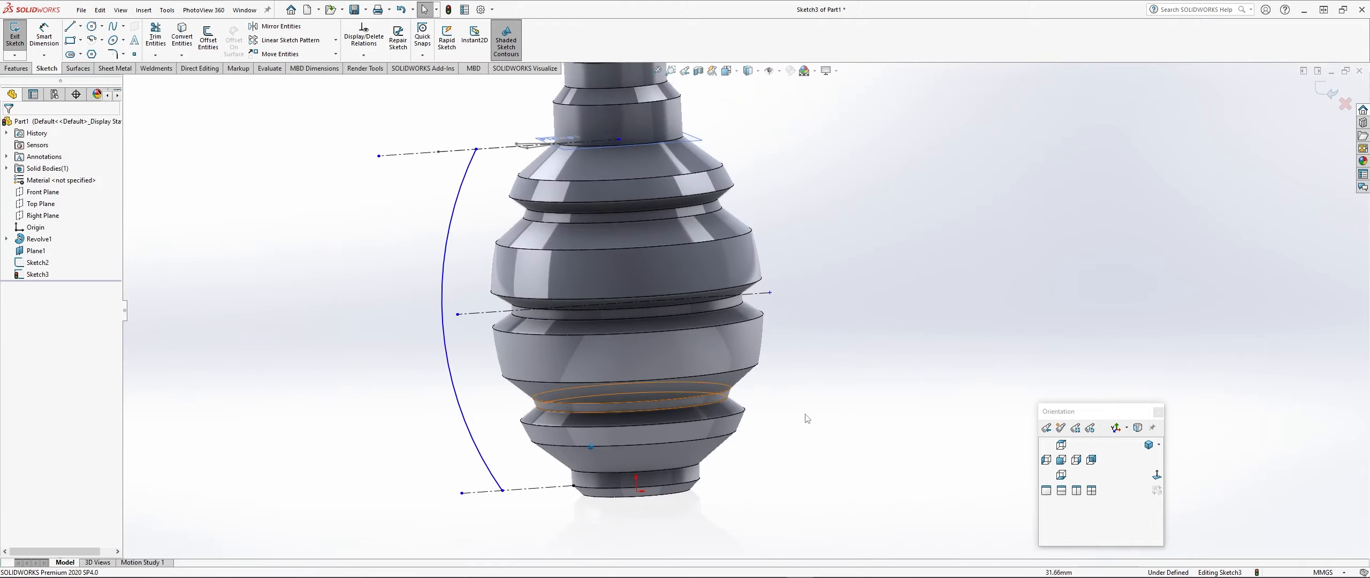
- Dimension the arc's radius as 55 mm from the front view
click(1060, 459)
scroll(1034, 349, down, 1)
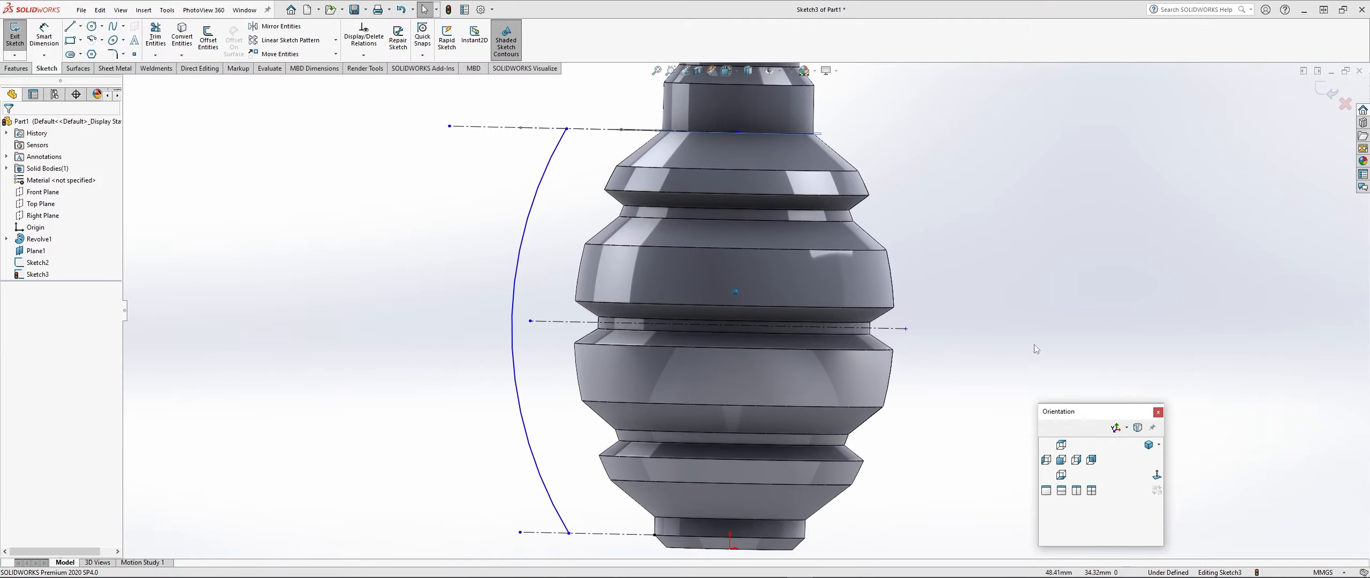
scroll(523, 258, up, 1)
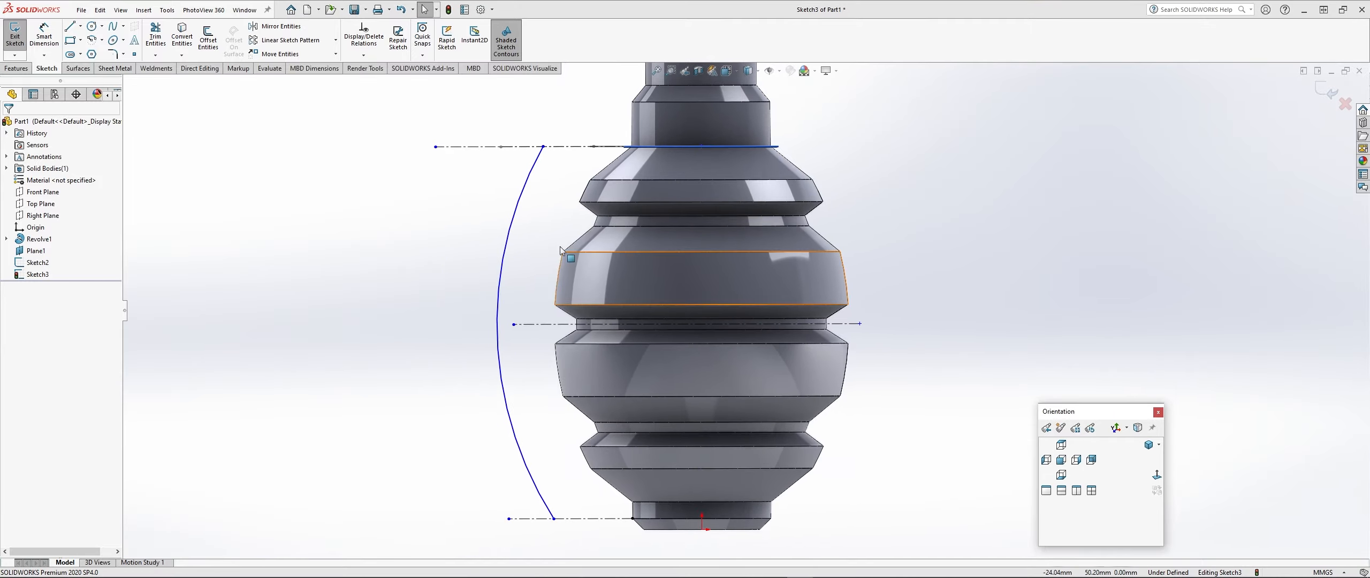
click(47, 38)
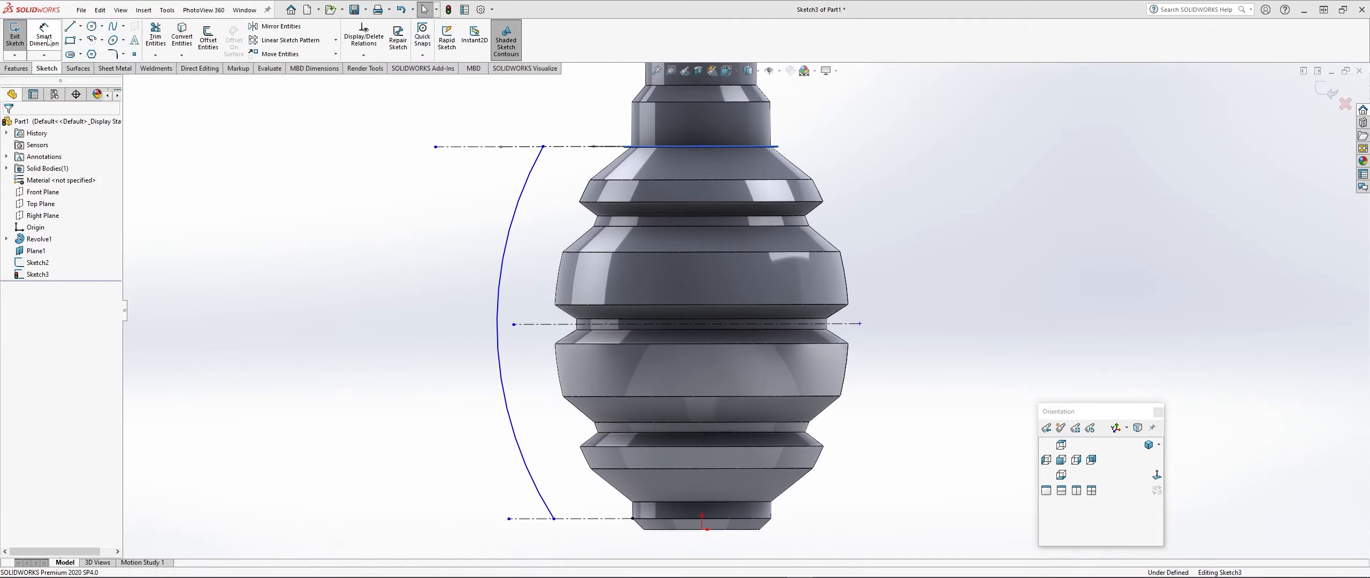
click(502, 254)
click(380, 235)
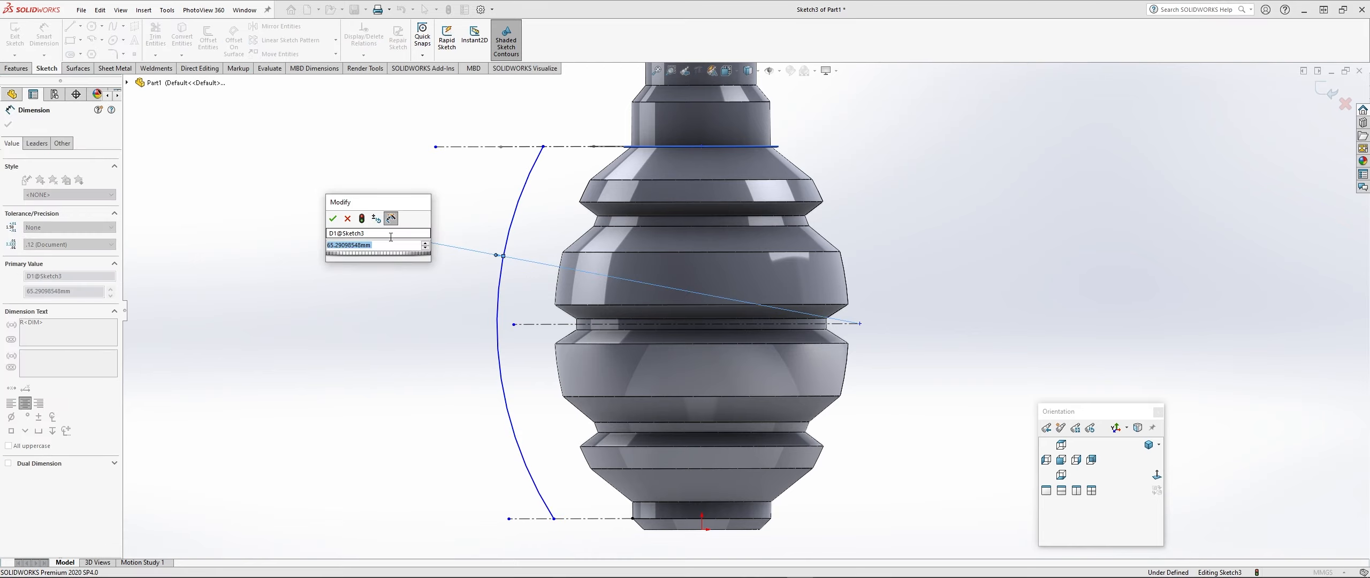
text(55)
key(Return)
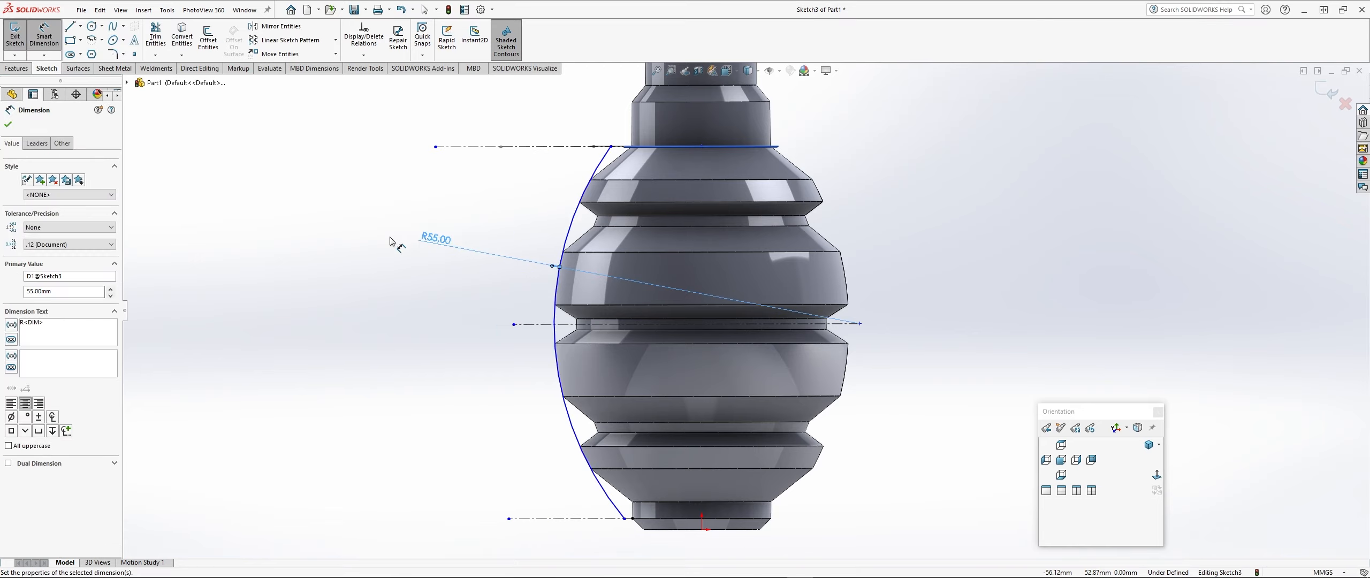
click(8, 124)
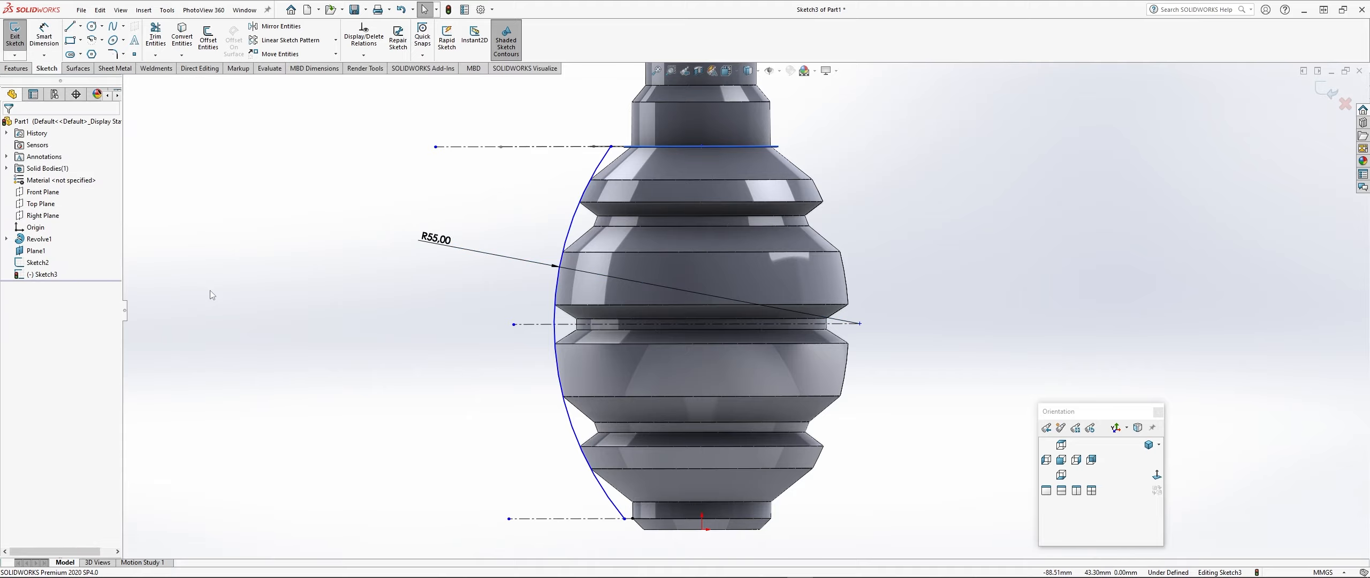
- Finish the arc sketch and create a swept cut using Sketch2 as the profile and Sketch3 as the path
key(ctrl+7)
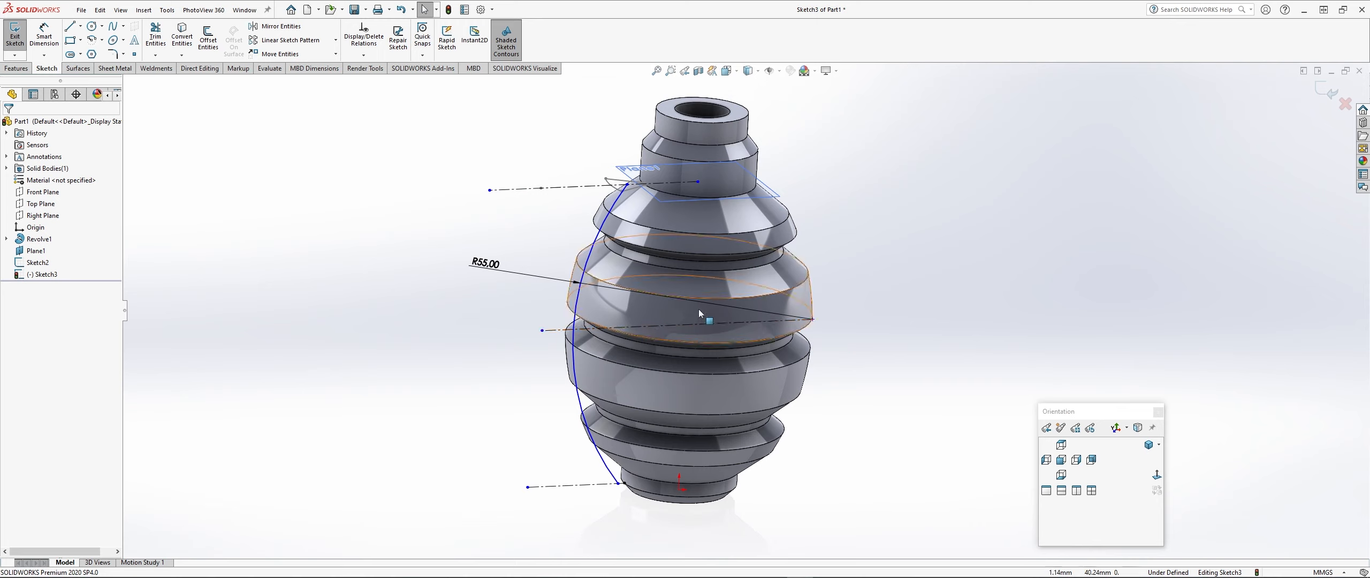
click(1326, 90)
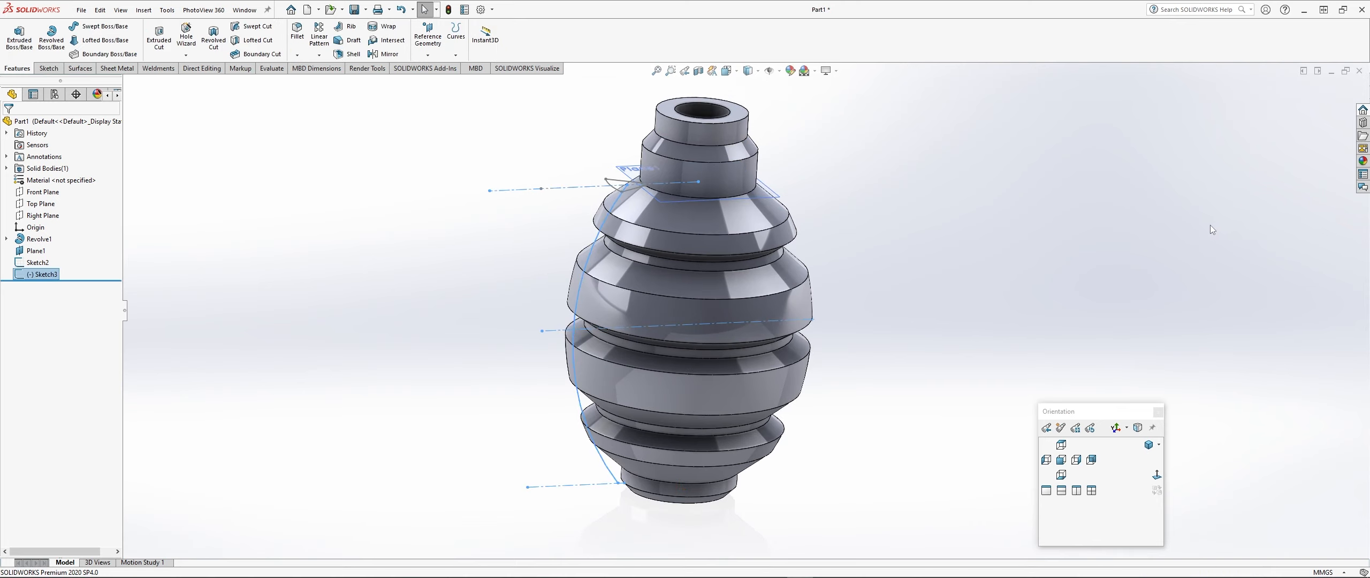
click(252, 28)
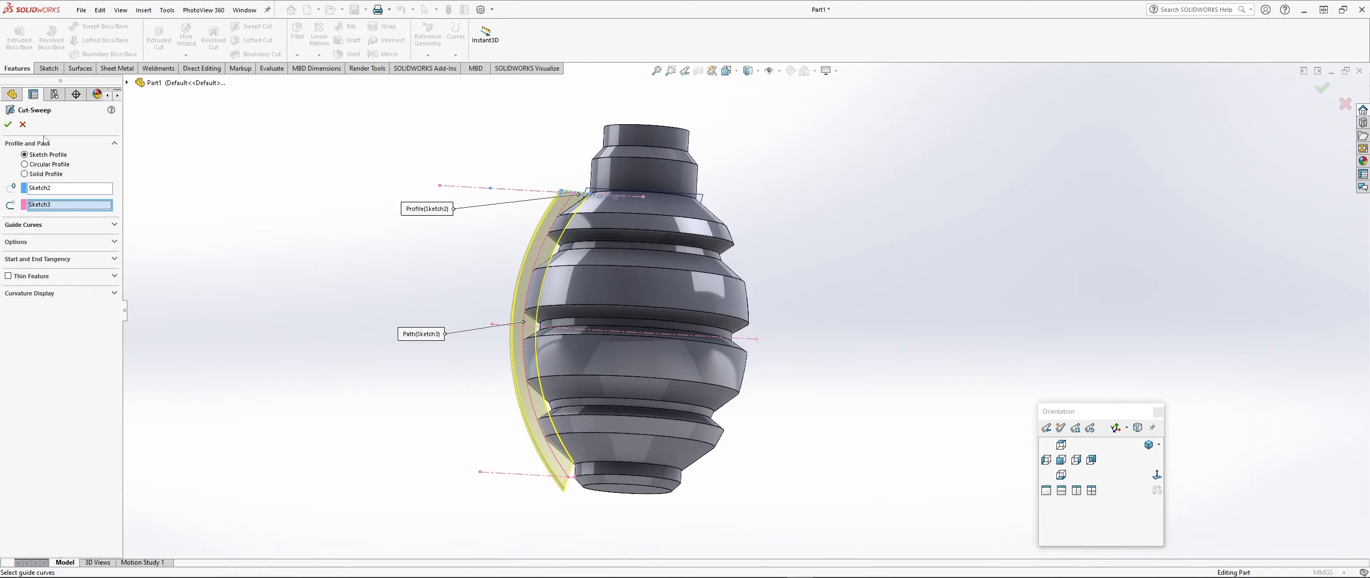
click(8, 126)
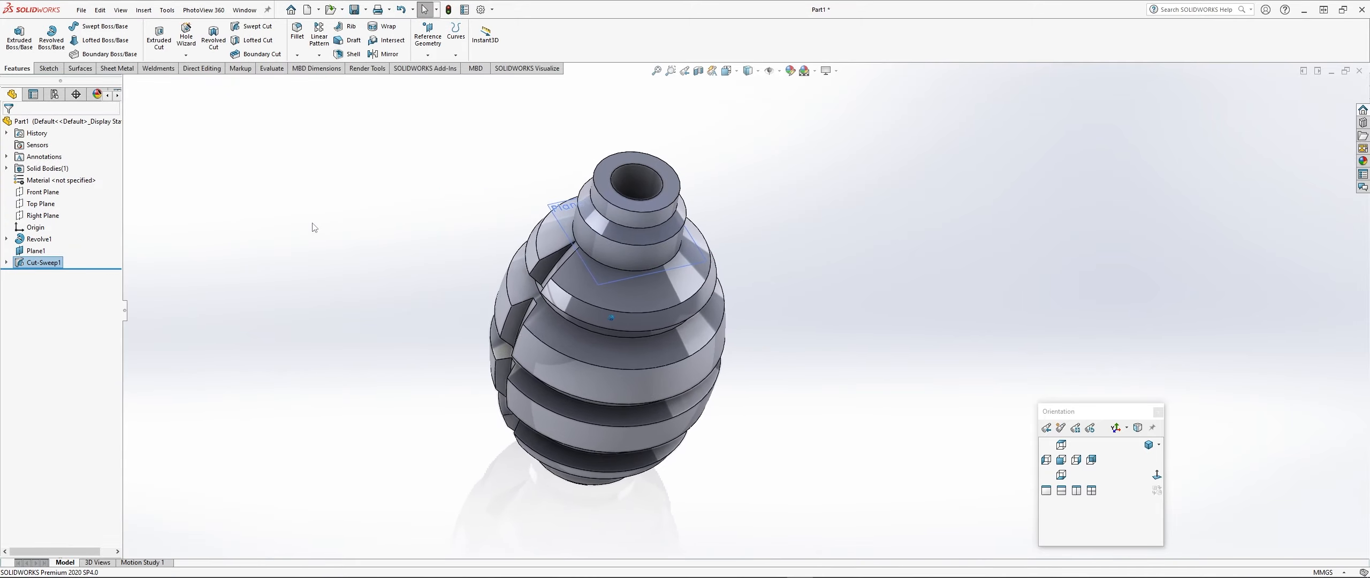
- Circular-pattern the swept cut about the neck hole's edge with two equally spaced instances over 45° in the reversed direction
click(319, 54)
click(342, 81)
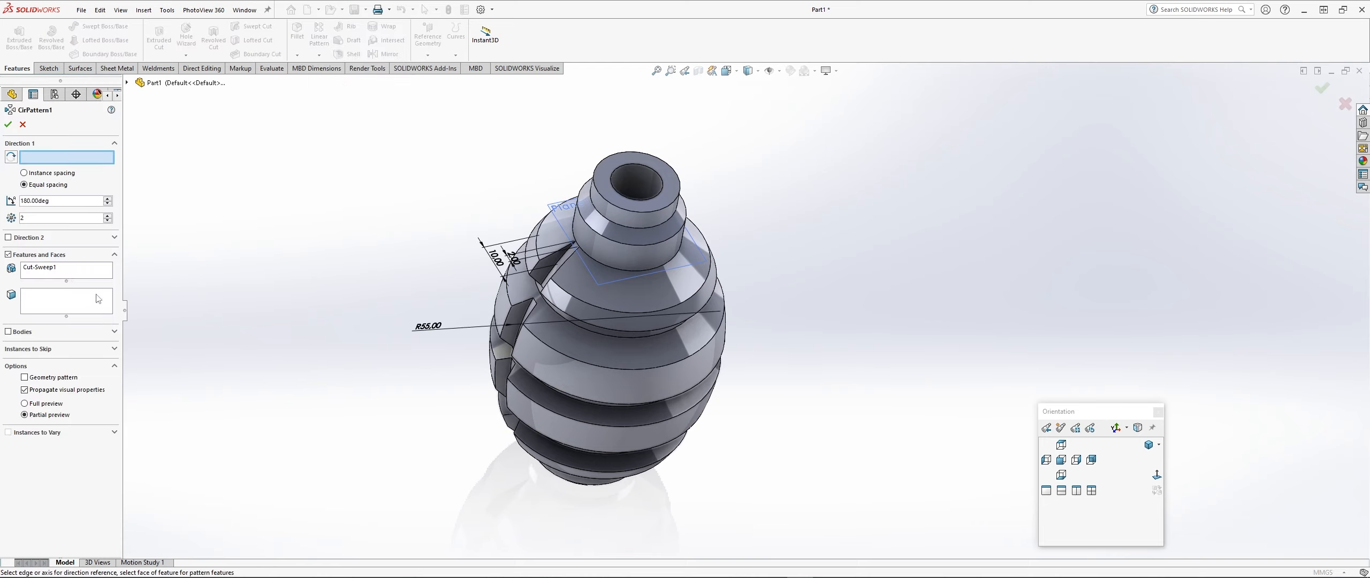
click(626, 164)
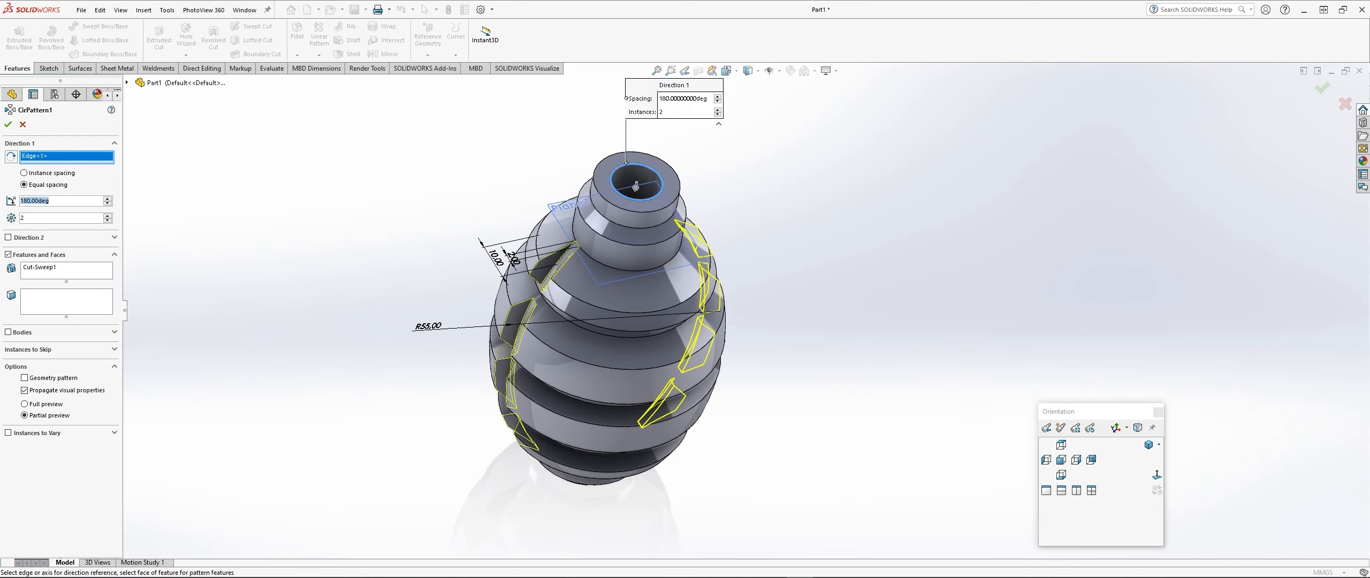
text(45)
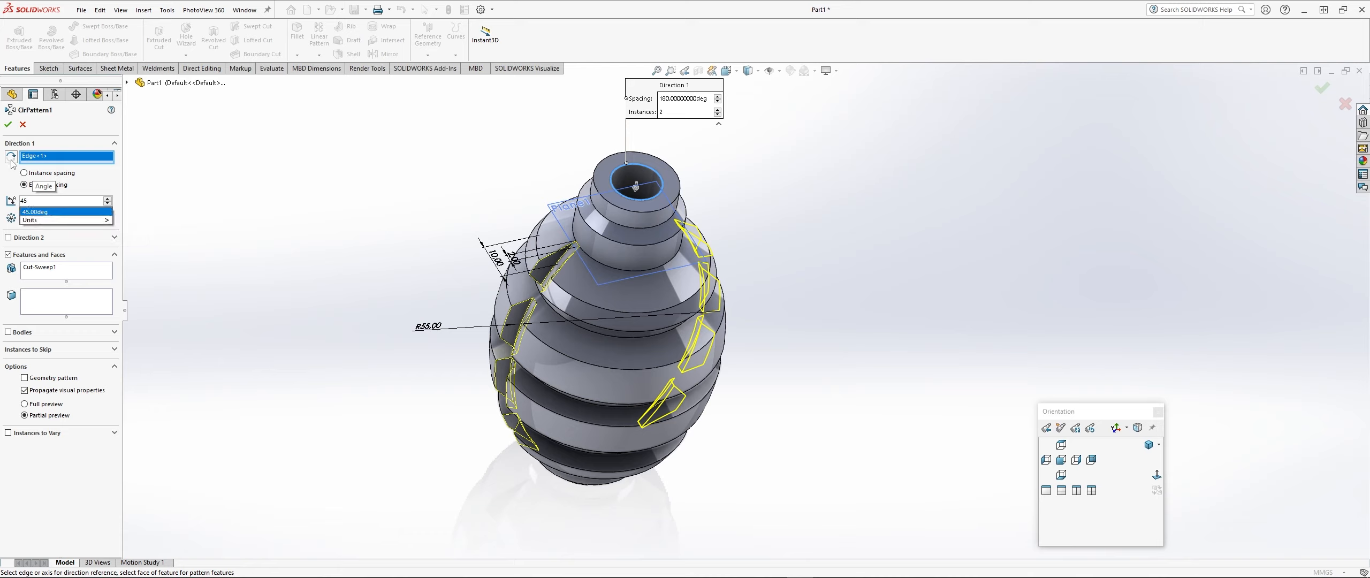
click(11, 158)
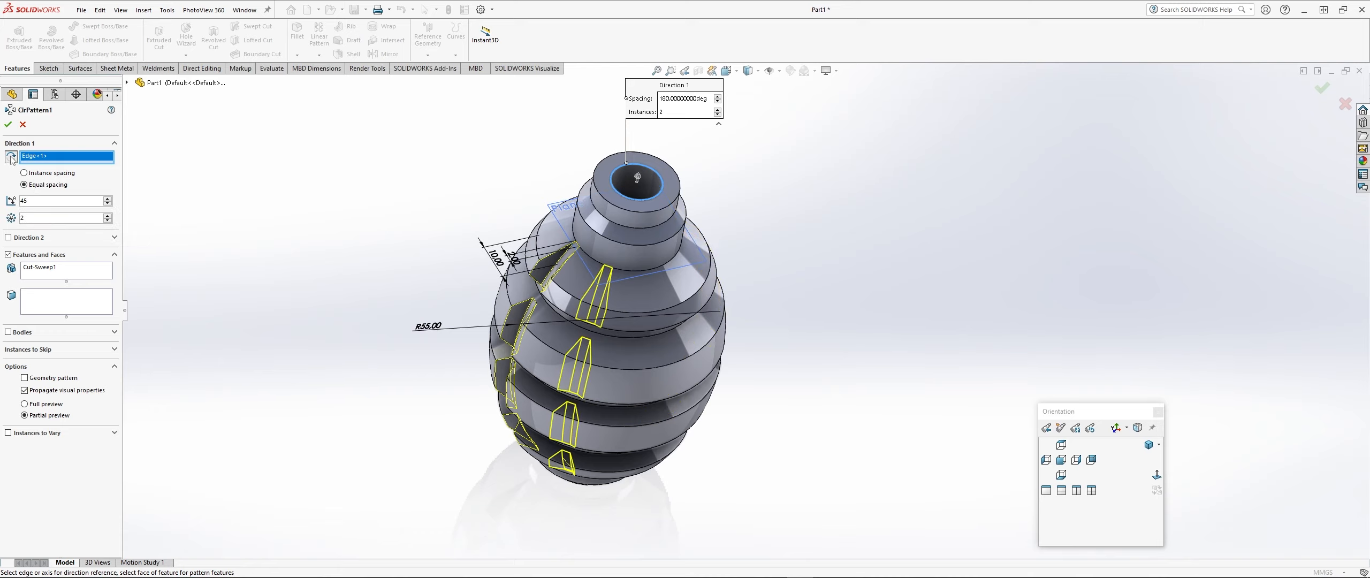
click(11, 157)
click(11, 158)
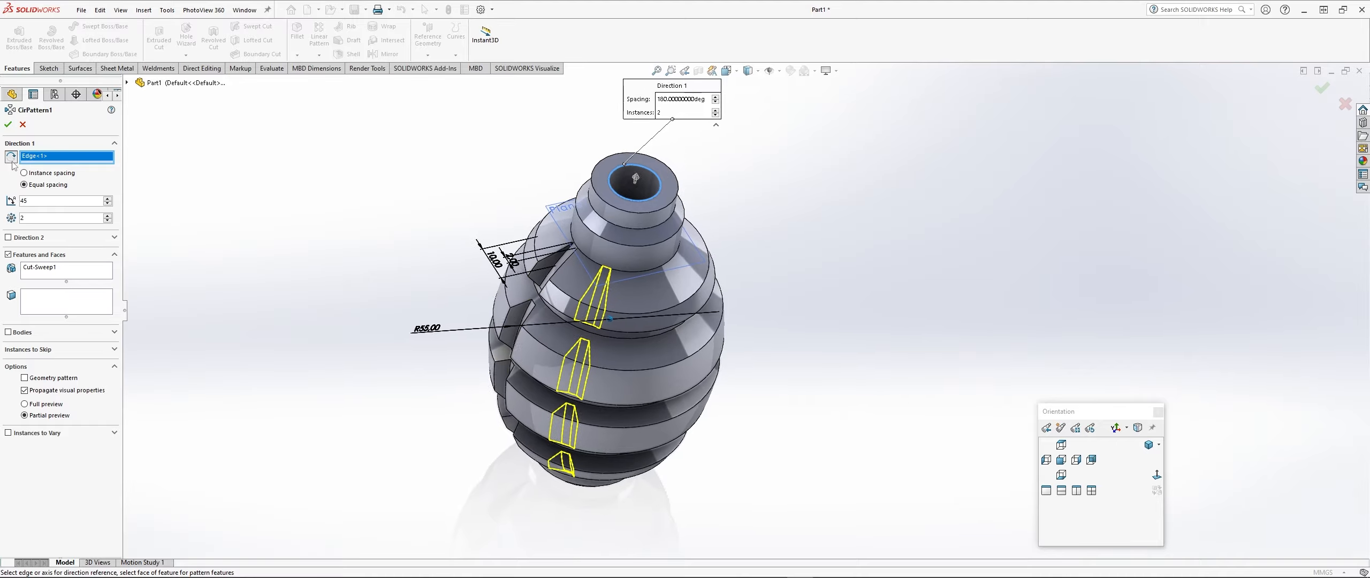
click(8, 124)
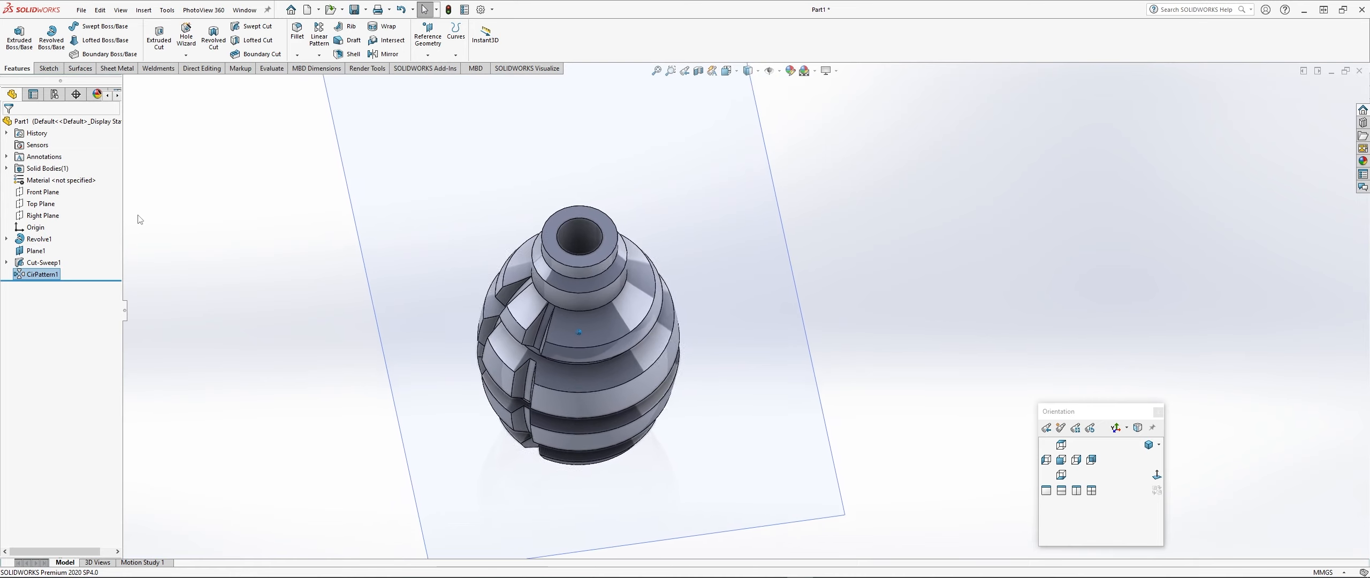
- Circular-pattern CirPattern1 about the neck hole's edge with two equally spaced instances over 180°
click(51, 276)
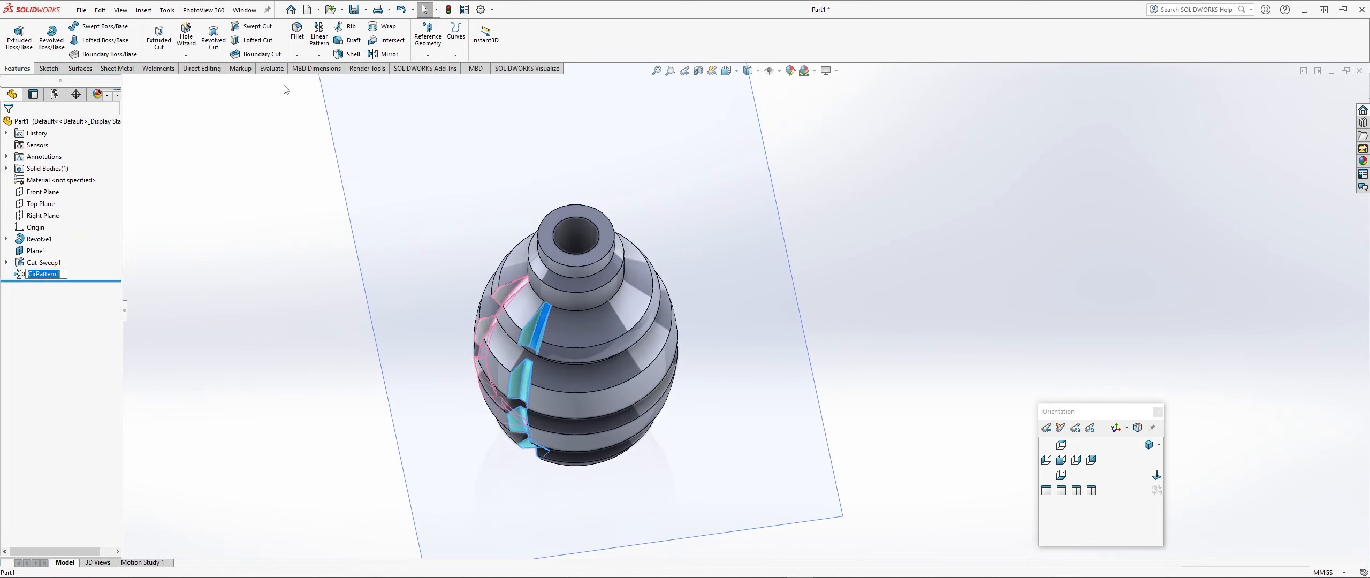
click(319, 56)
click(346, 81)
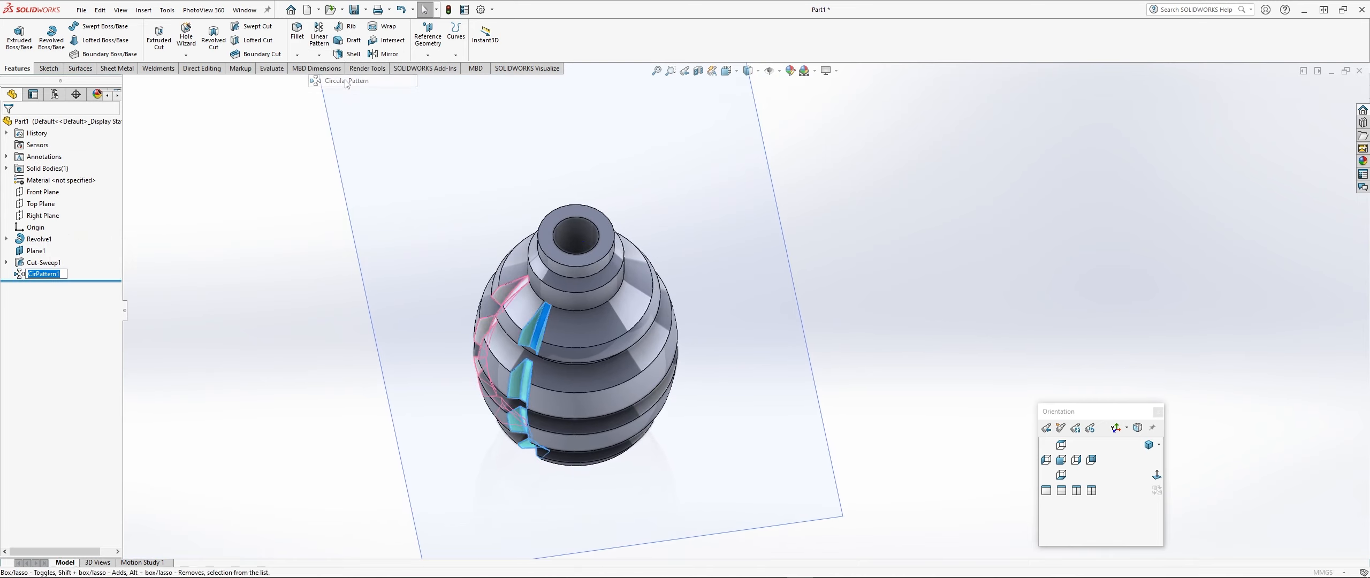
click(572, 223)
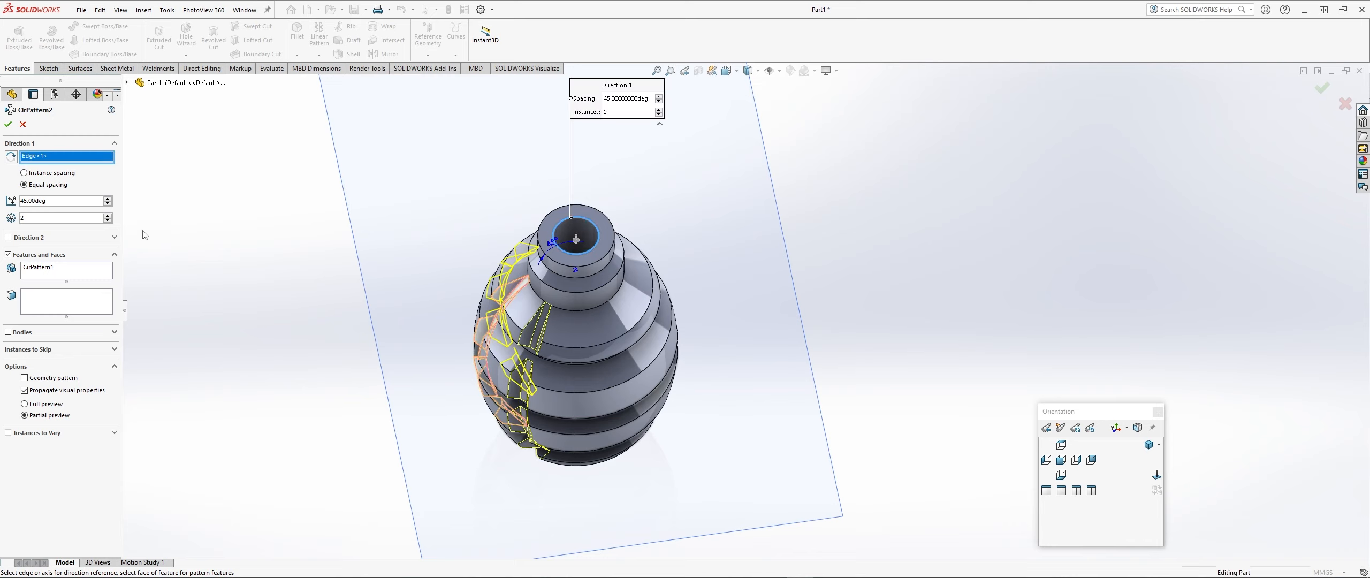
click(48, 200)
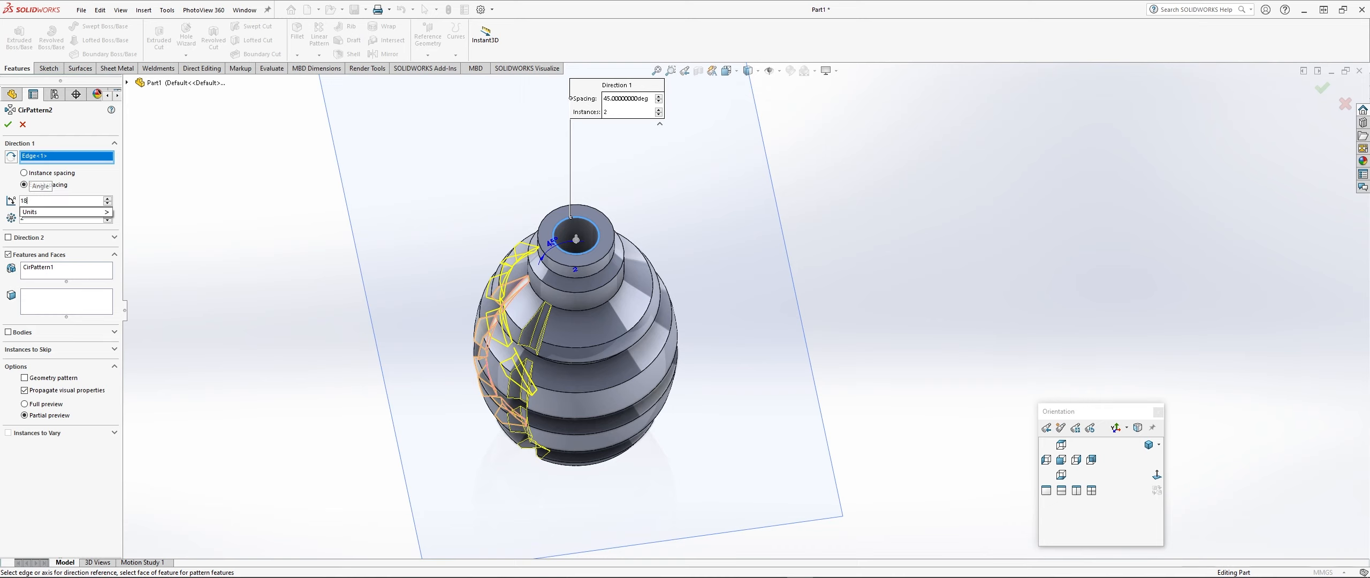
text(180)
key(Tab)
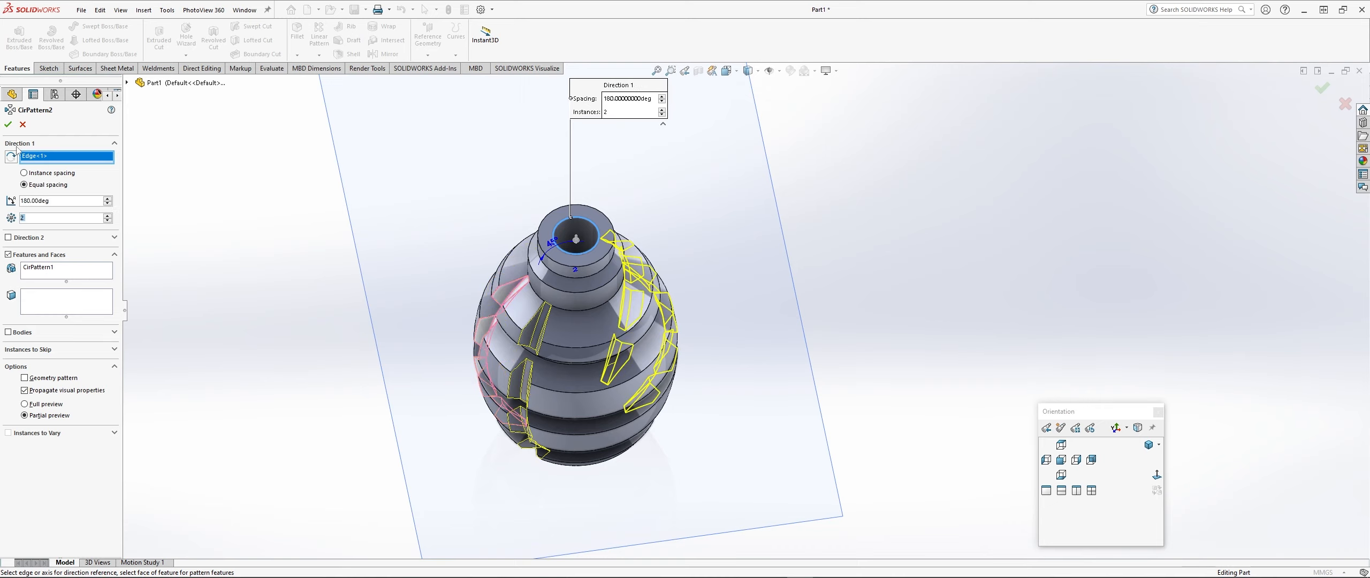
click(7, 123)
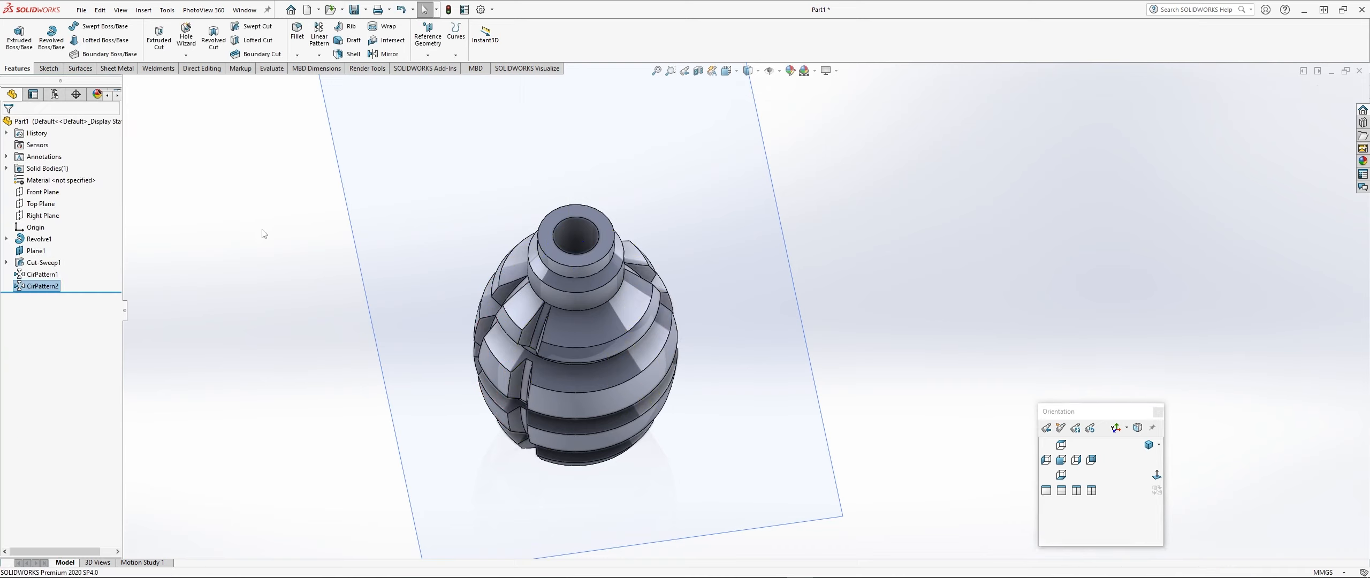
- Switch to the reference drawing Drawing01.jpg and examine the construction view with the mirror line
middle_drag(238, 276, 326, 287)
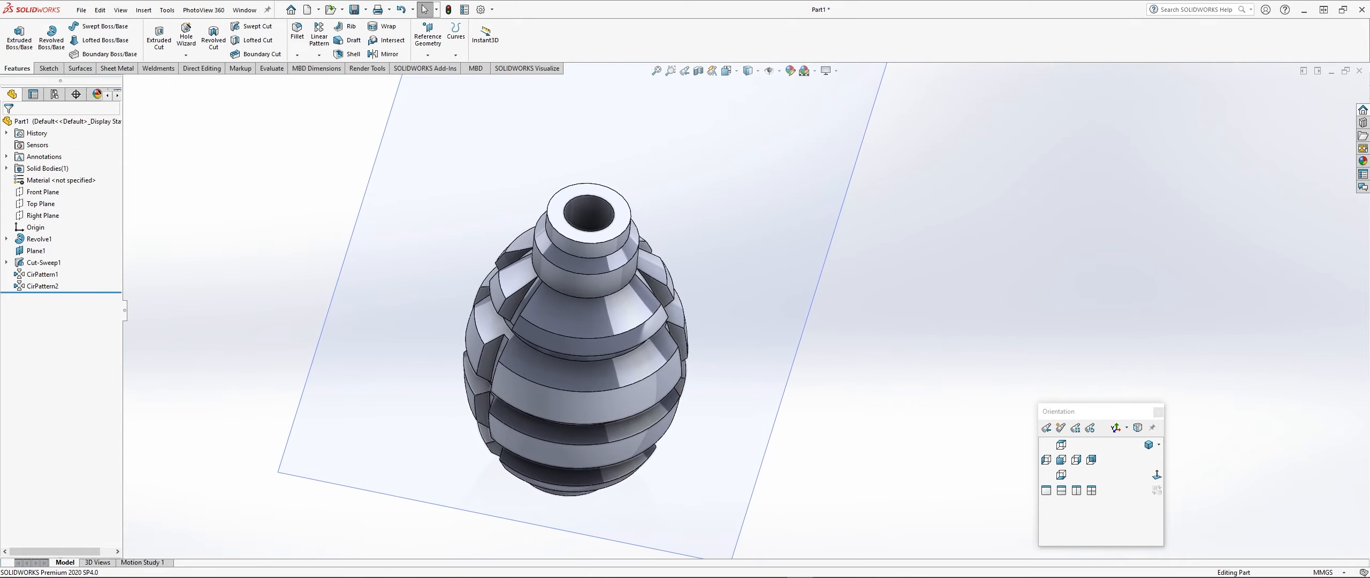
drag(0, 163, 511, 2)
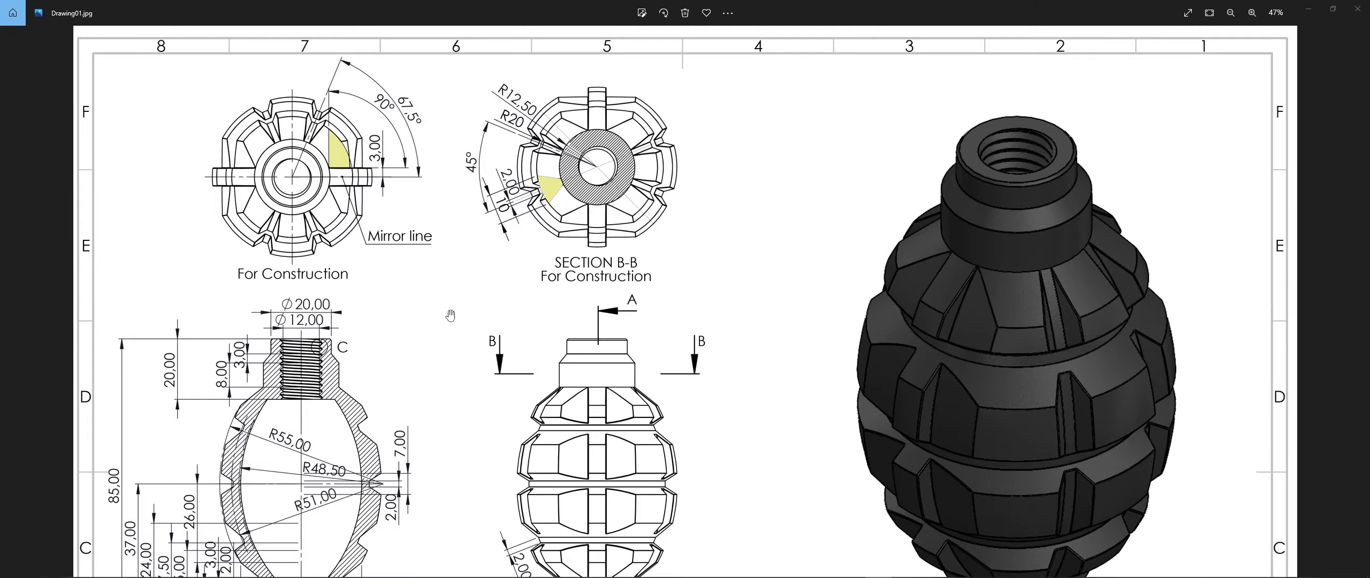
scroll(329, 164, up, 5)
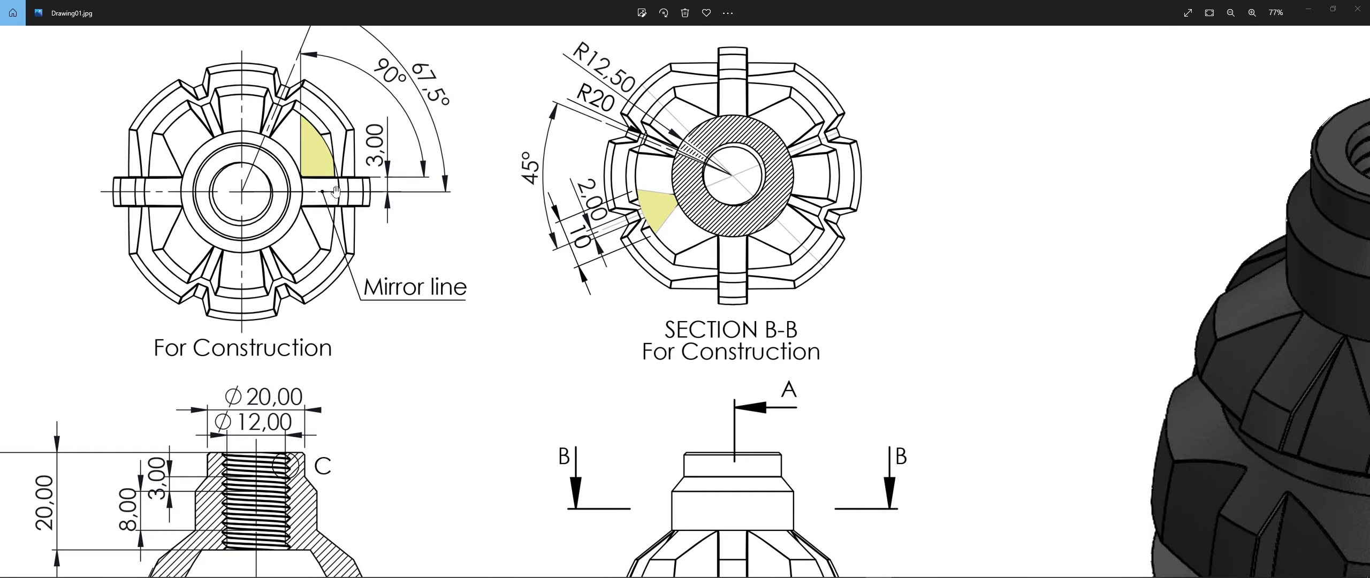
- Return to the SOLIDWORKS part and start a sketch on Plane1, viewed from the top
scroll(389, 205, down, 5)
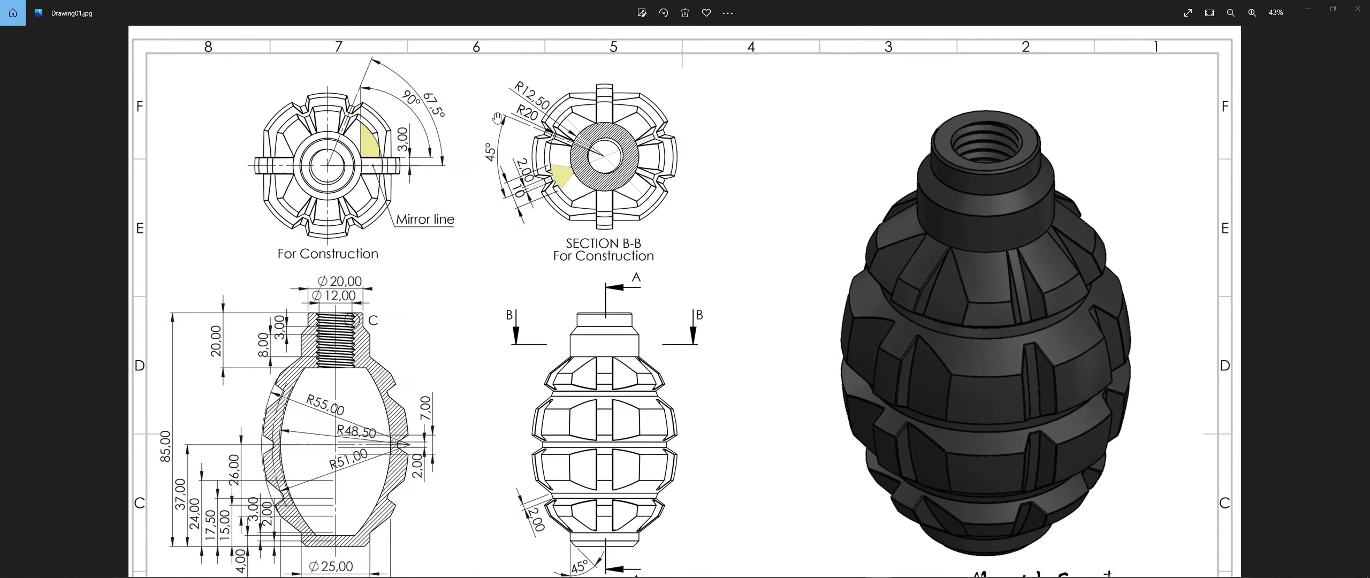
drag(563, 15, 0, 144)
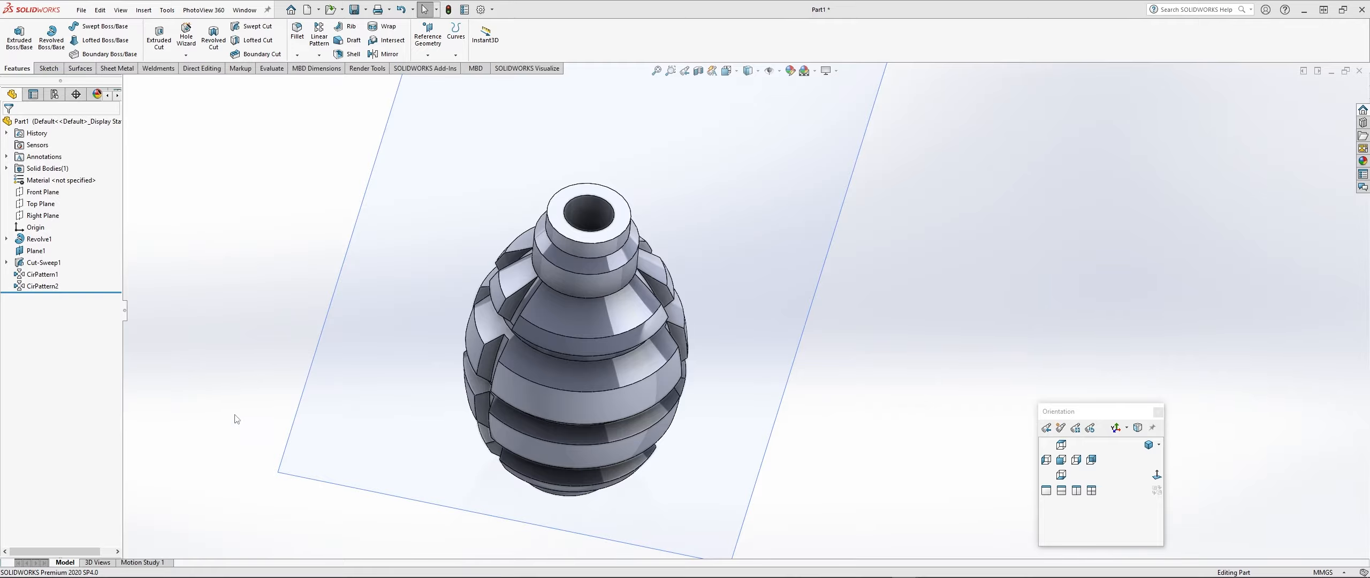
middle_drag(236, 419, 344, 227)
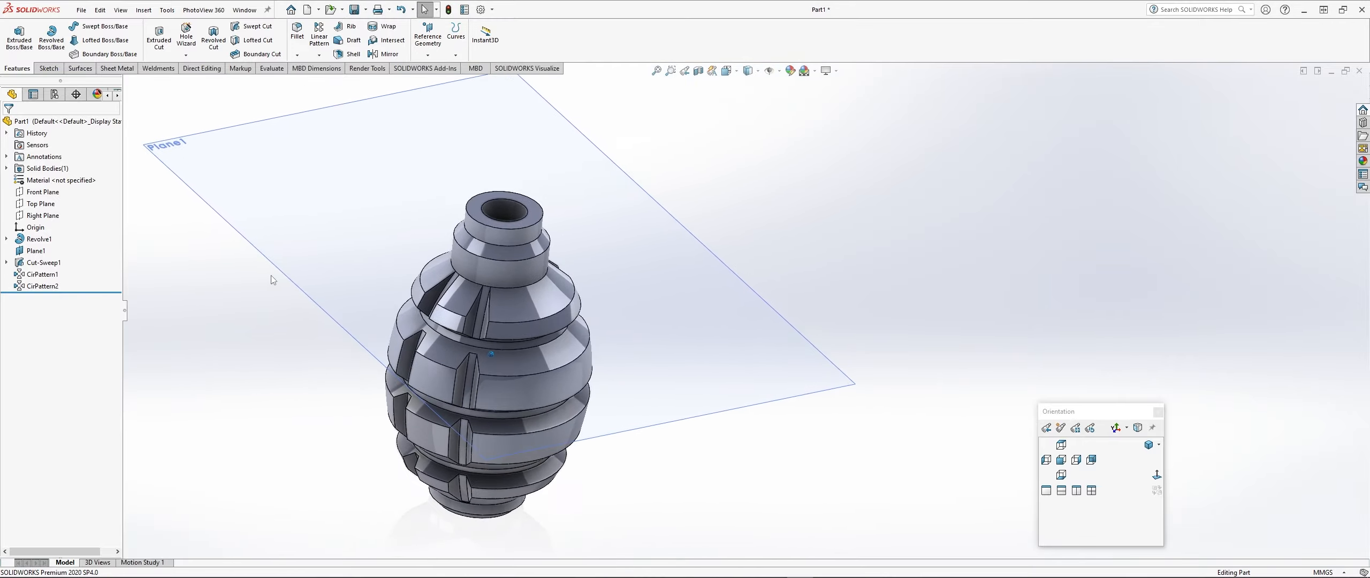
click(298, 221)
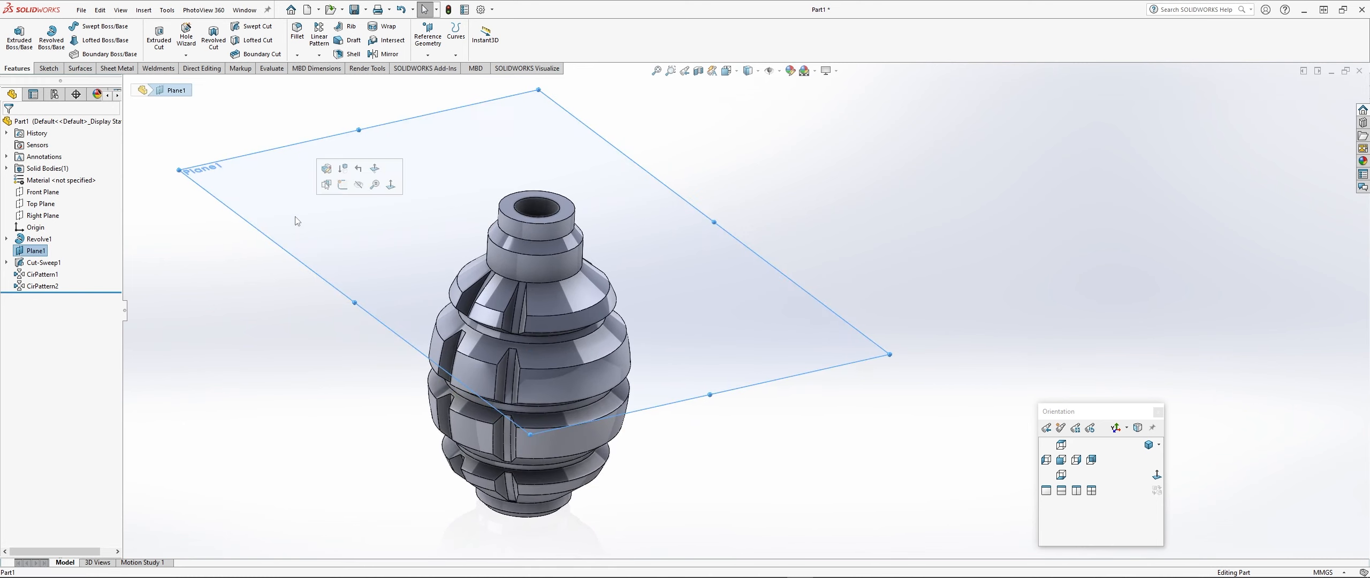
click(342, 185)
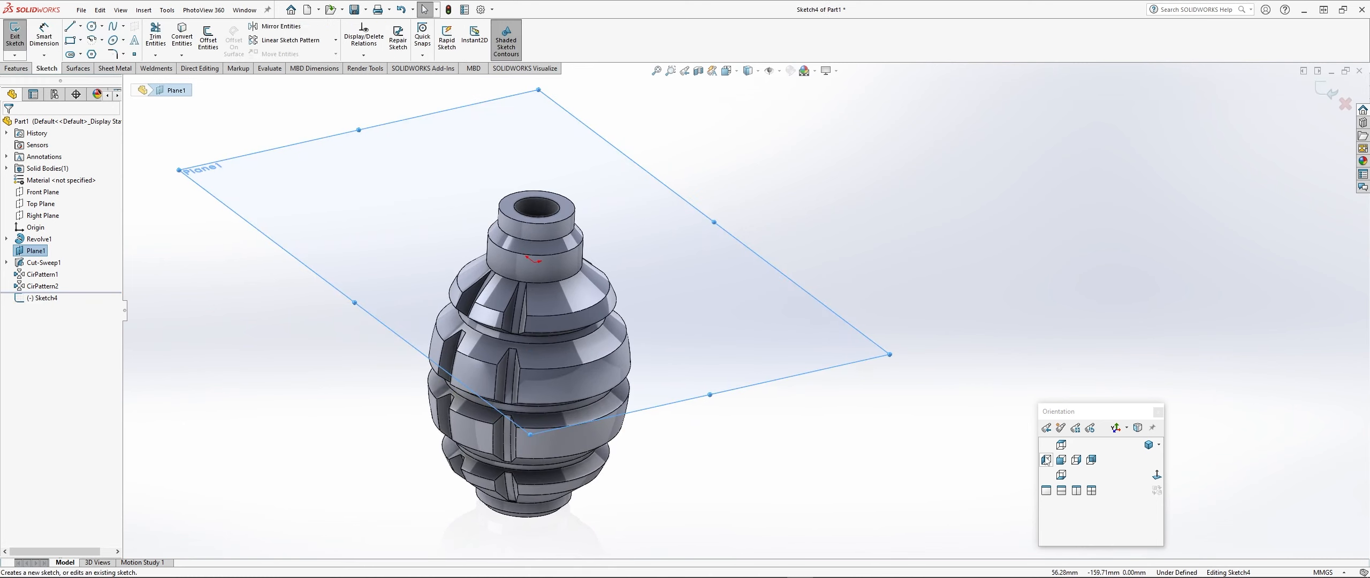
click(1061, 459)
click(1061, 444)
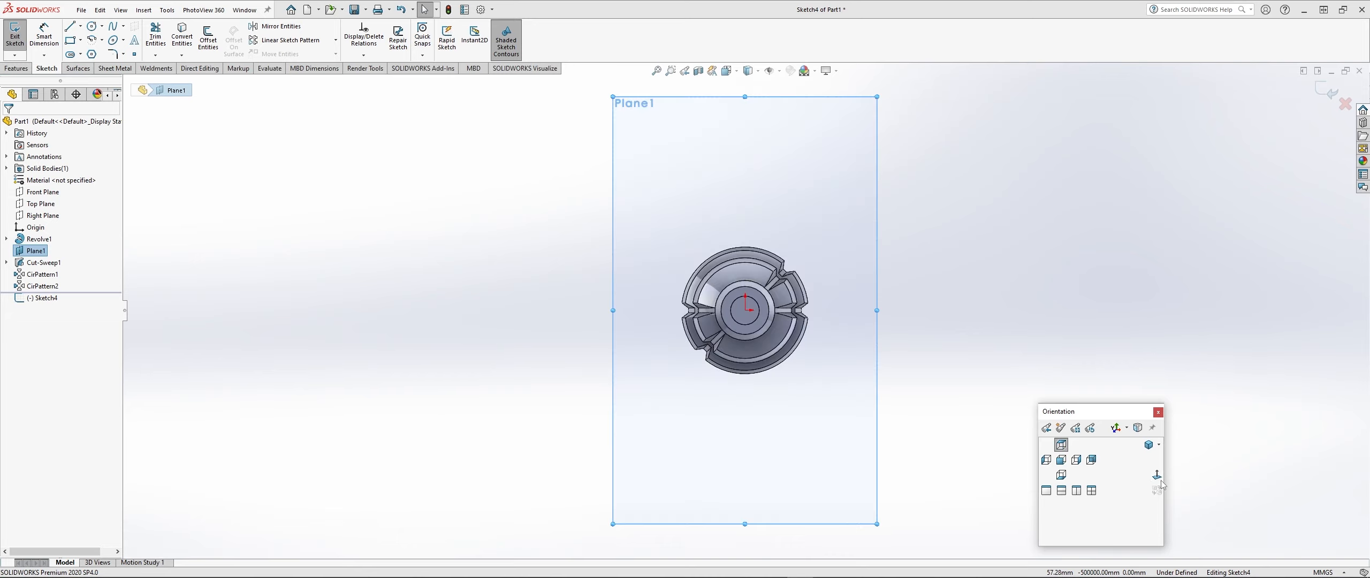
scroll(931, 324, down, 4)
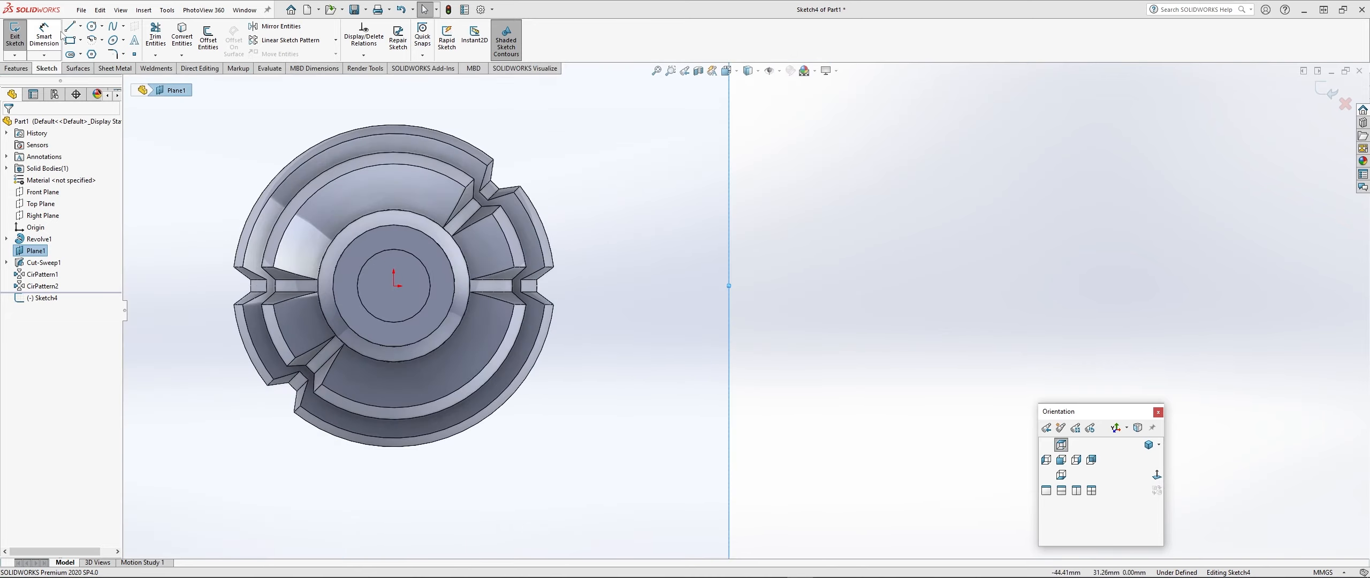
- Draw two construction lines about 35 mm long from the origin, one horizontal to the left and one slanting up to the left
click(81, 26)
click(94, 54)
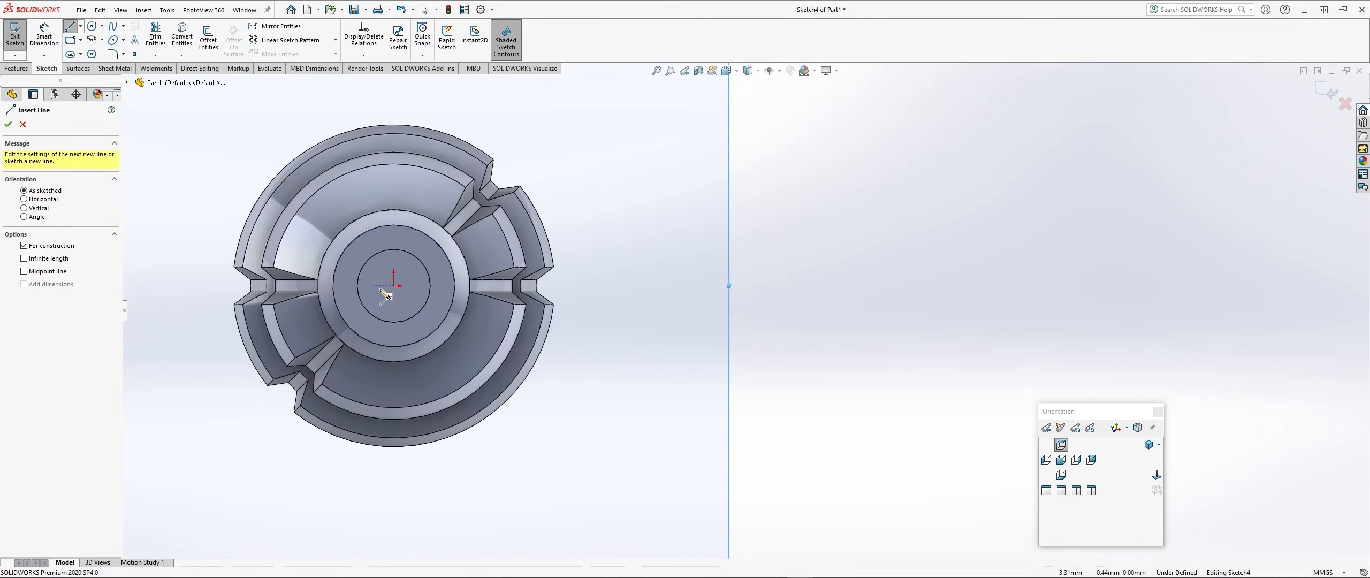
click(394, 286)
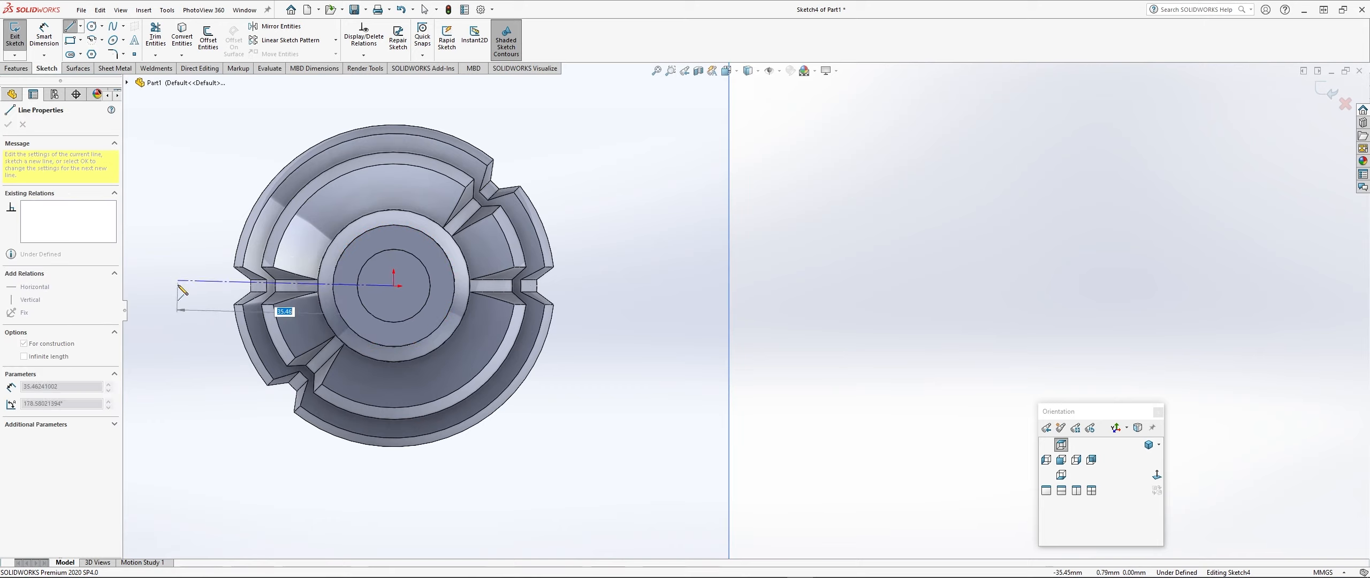
click(178, 286)
key(Escape)
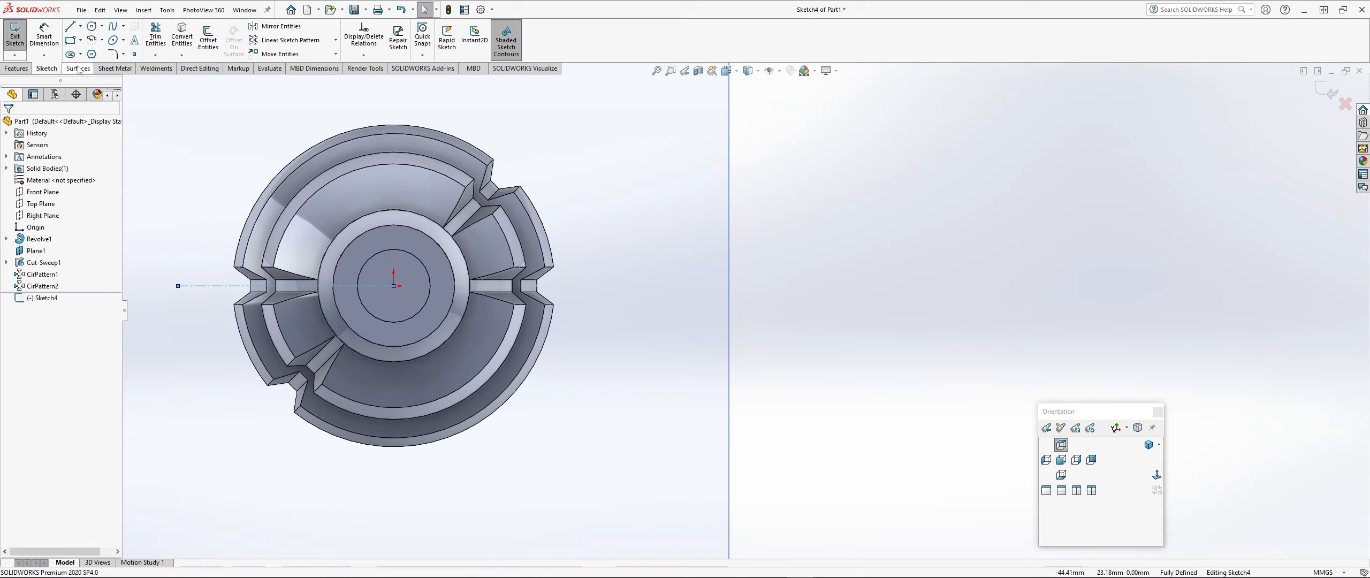
click(80, 27)
click(94, 54)
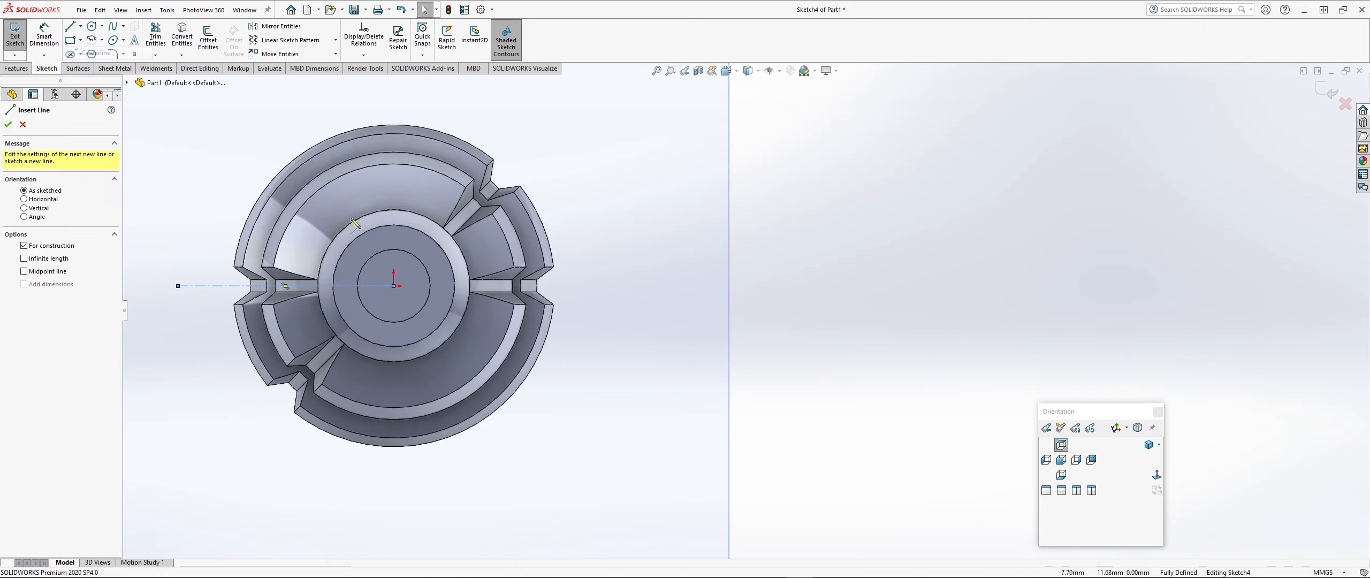
click(393, 286)
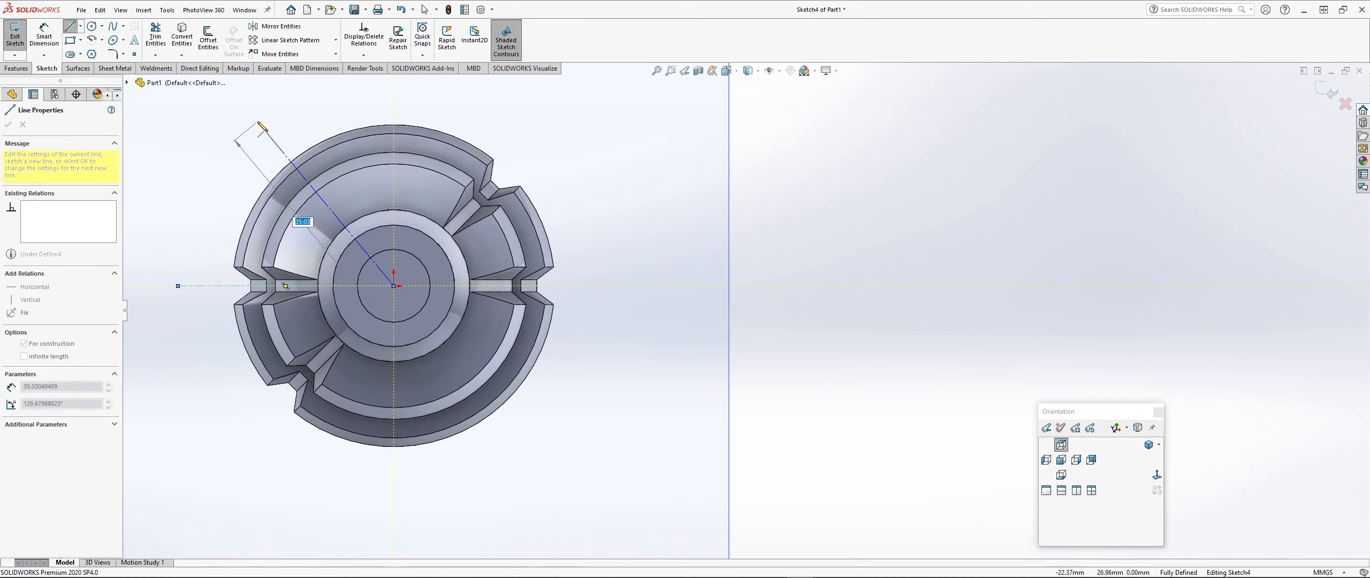
click(258, 121)
key(Escape)
- Dimension the angle between the two construction lines as 67.5°
click(44, 37)
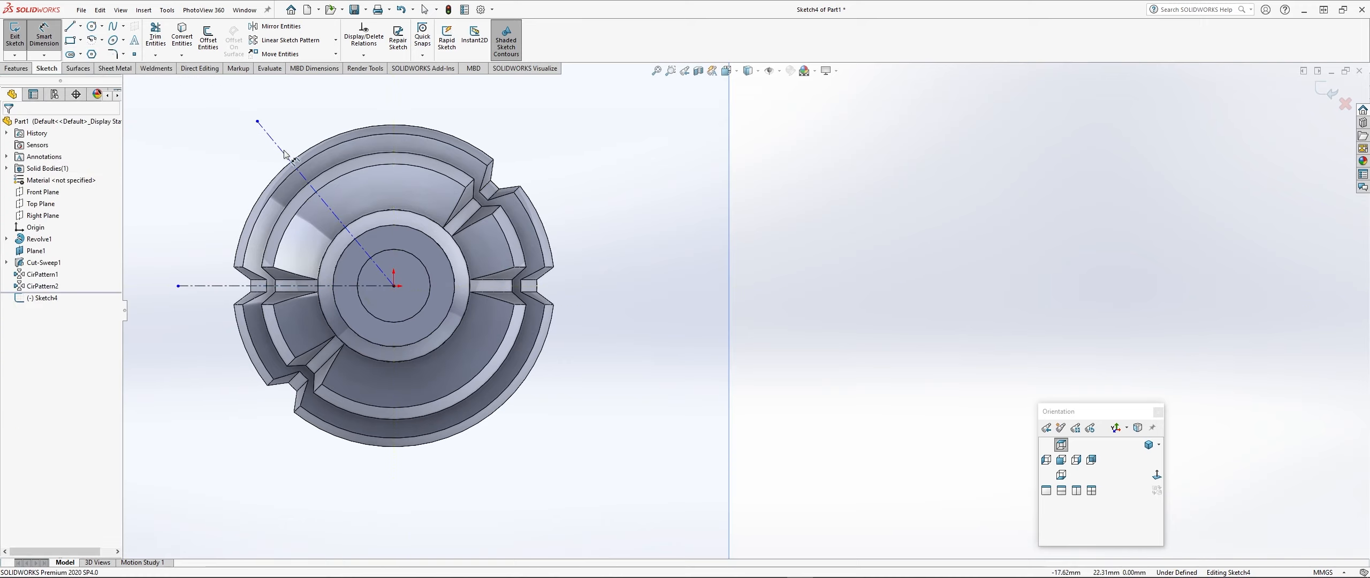
click(315, 192)
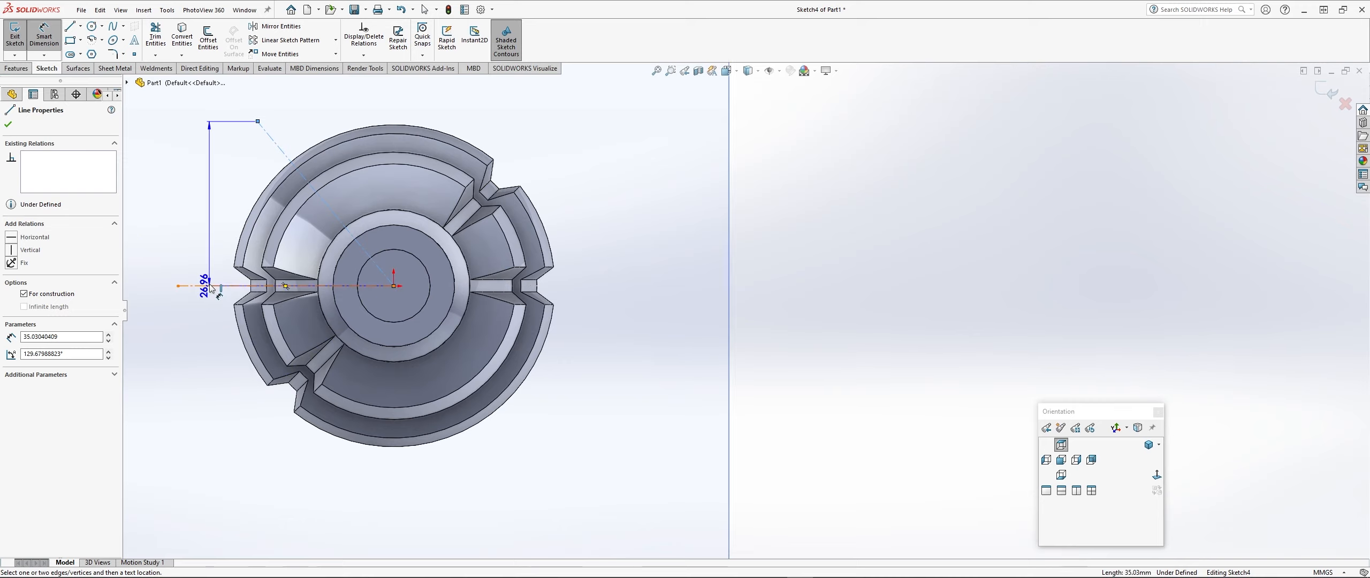
click(227, 288)
click(195, 212)
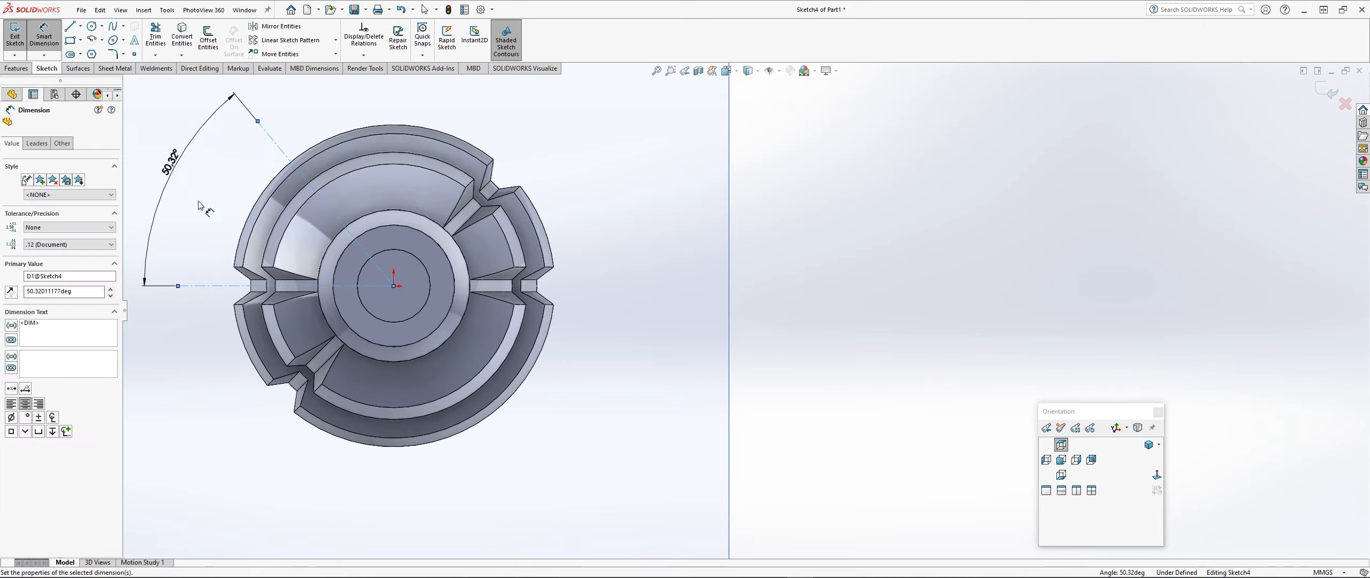
text(67.5)
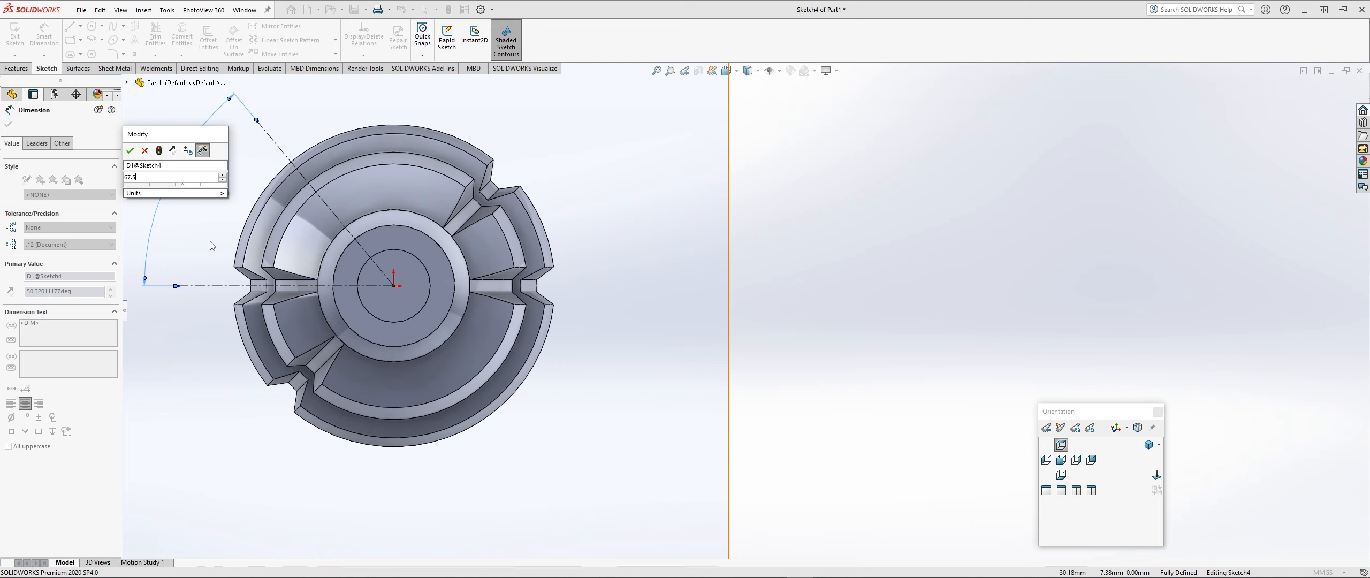
key(Return)
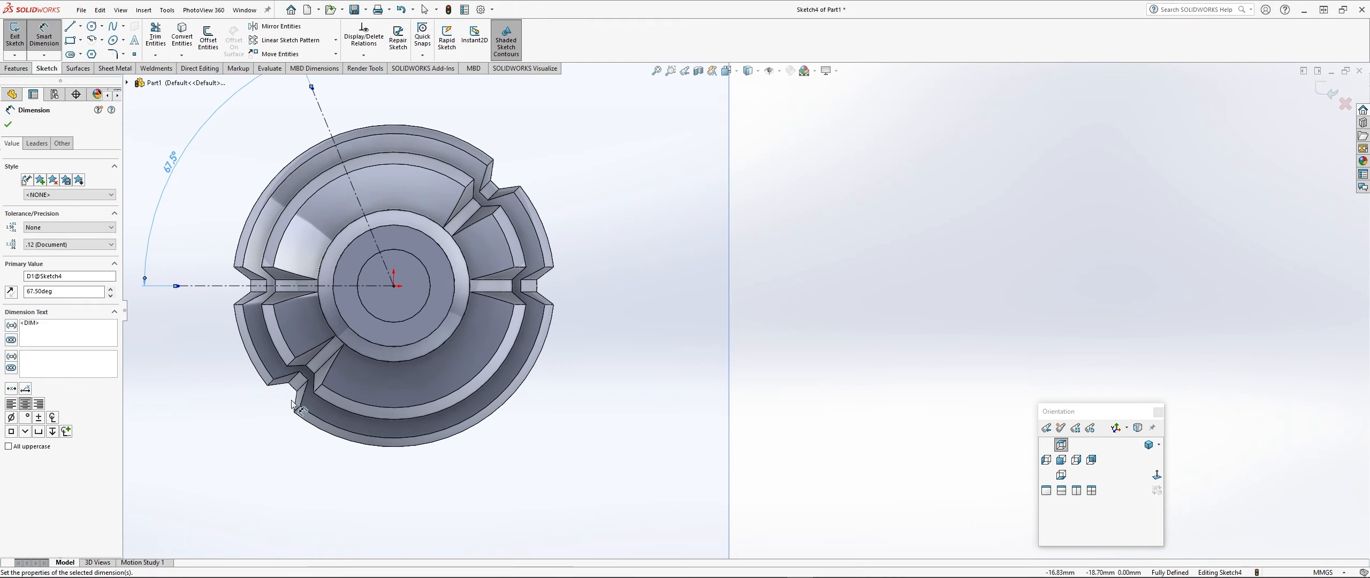
key(z)
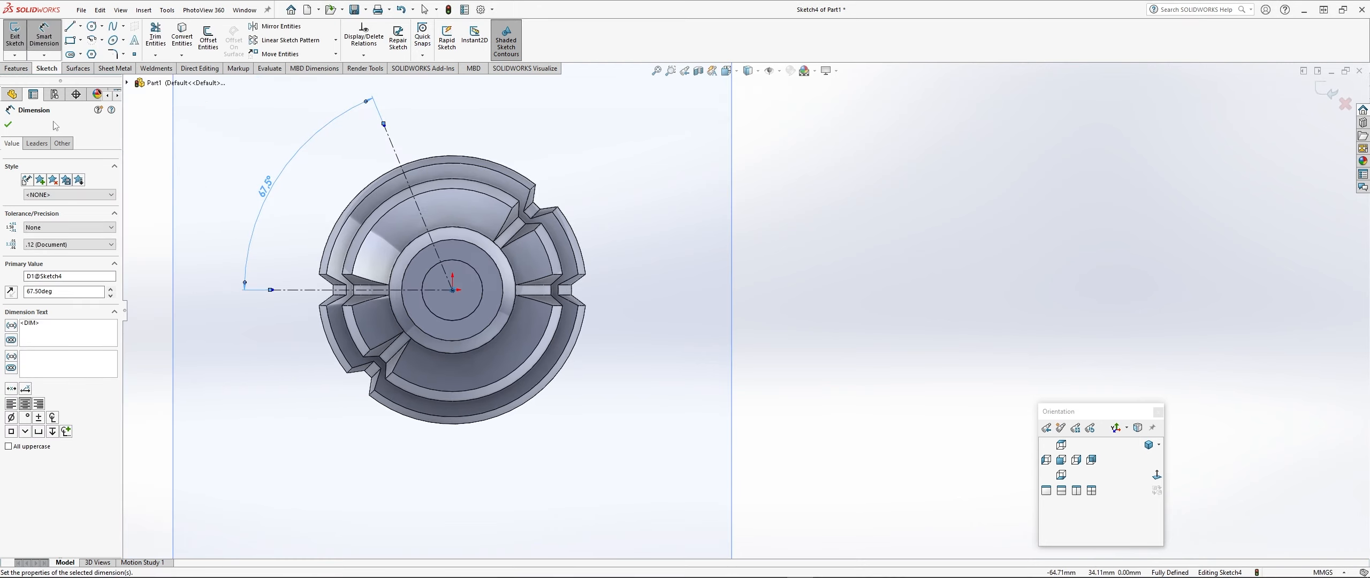
key(Escape)
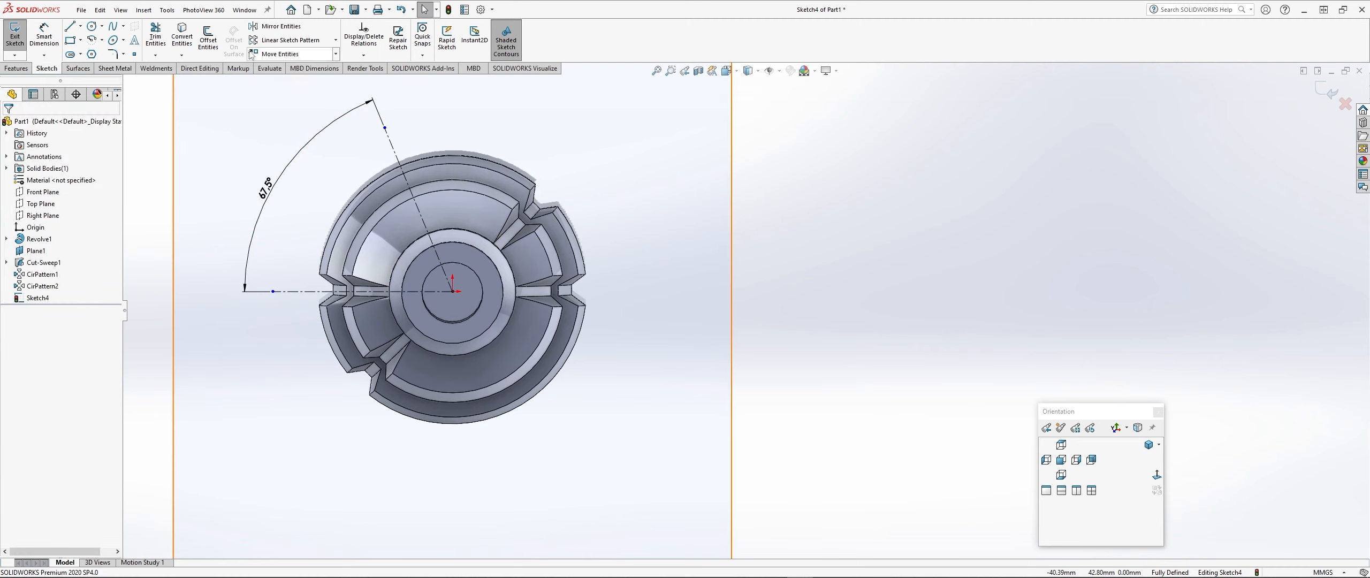
- Convert the upper-left body segment's outer and inner arc edges into sketch entities
click(188, 43)
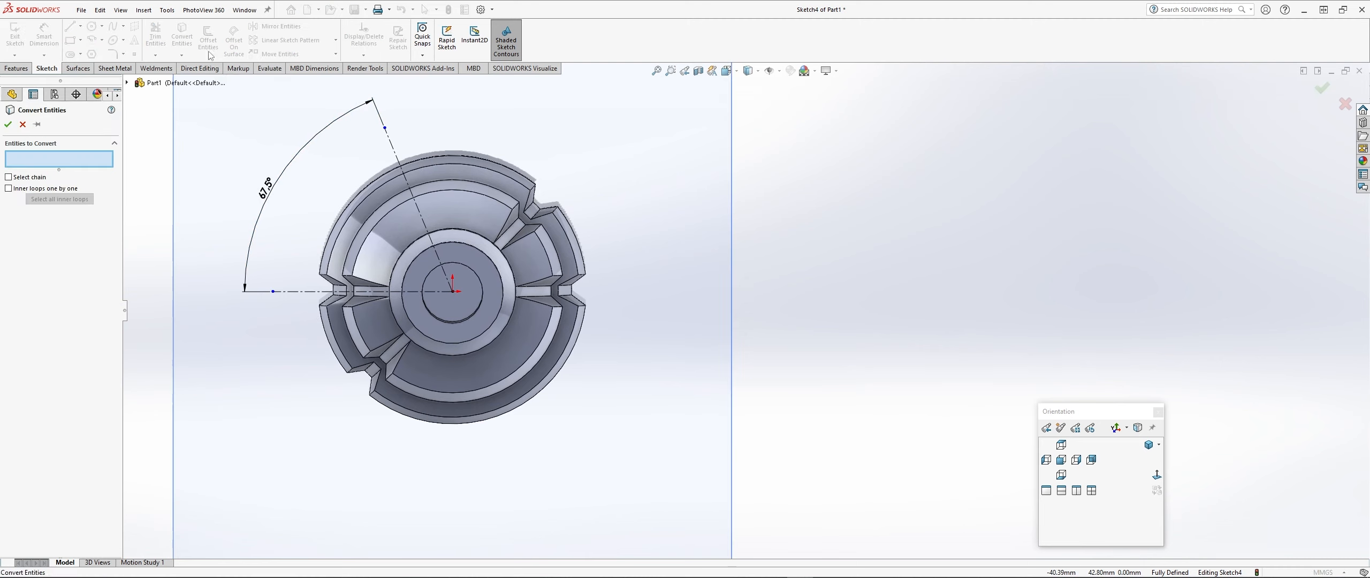
click(376, 229)
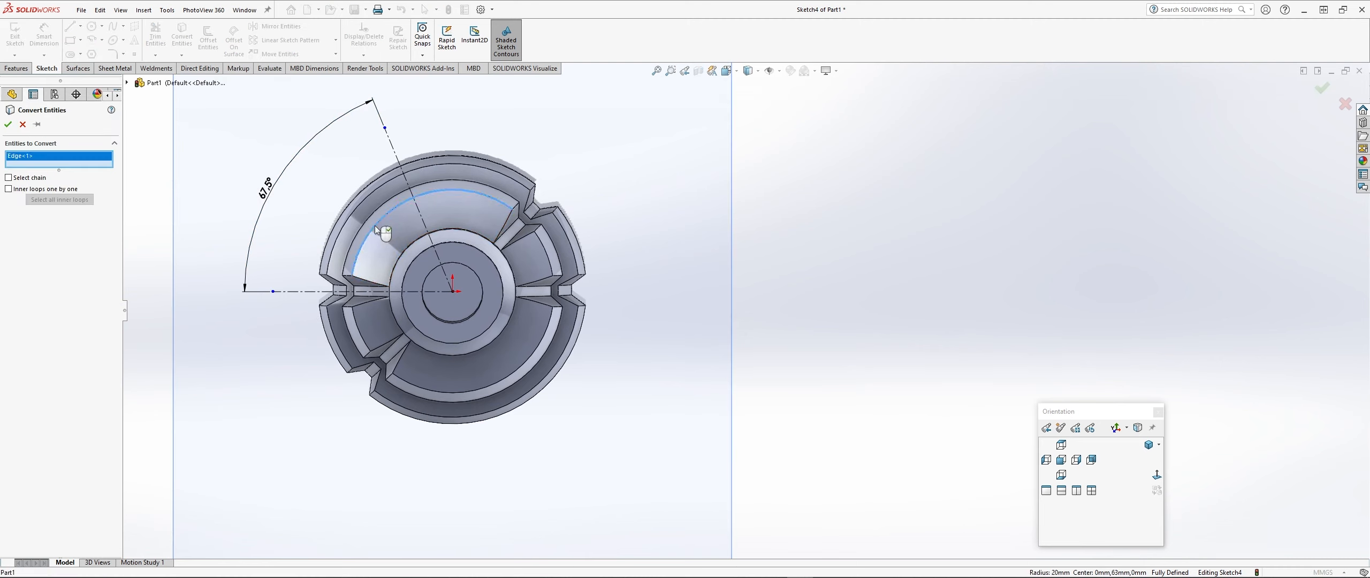
click(402, 250)
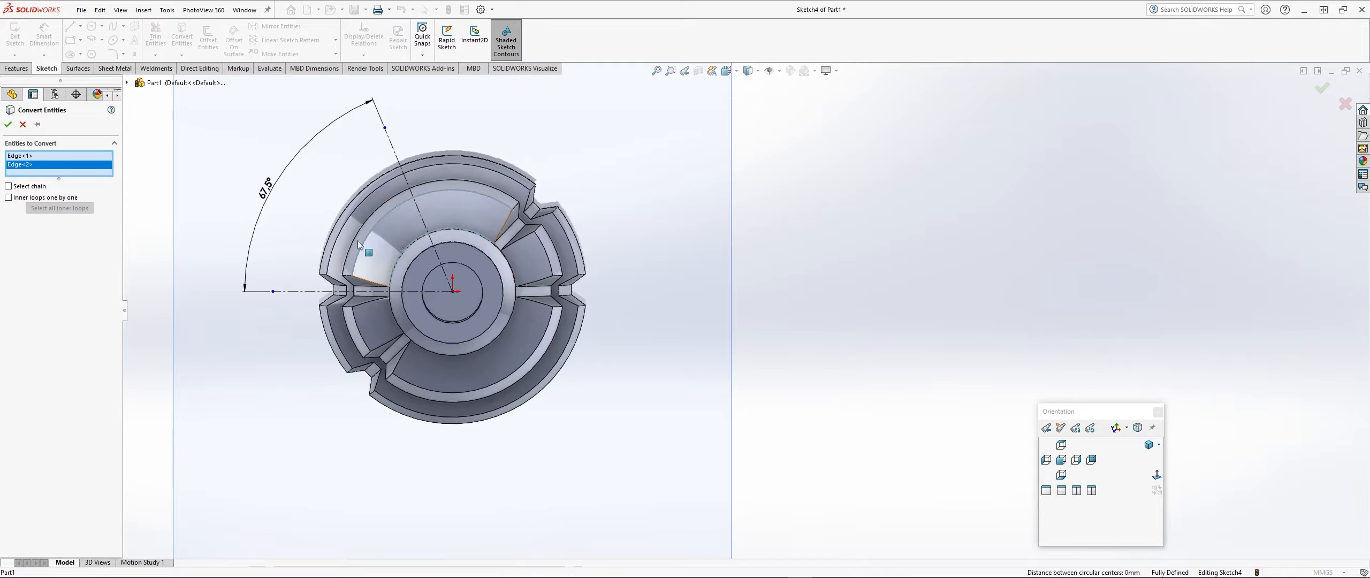
click(8, 124)
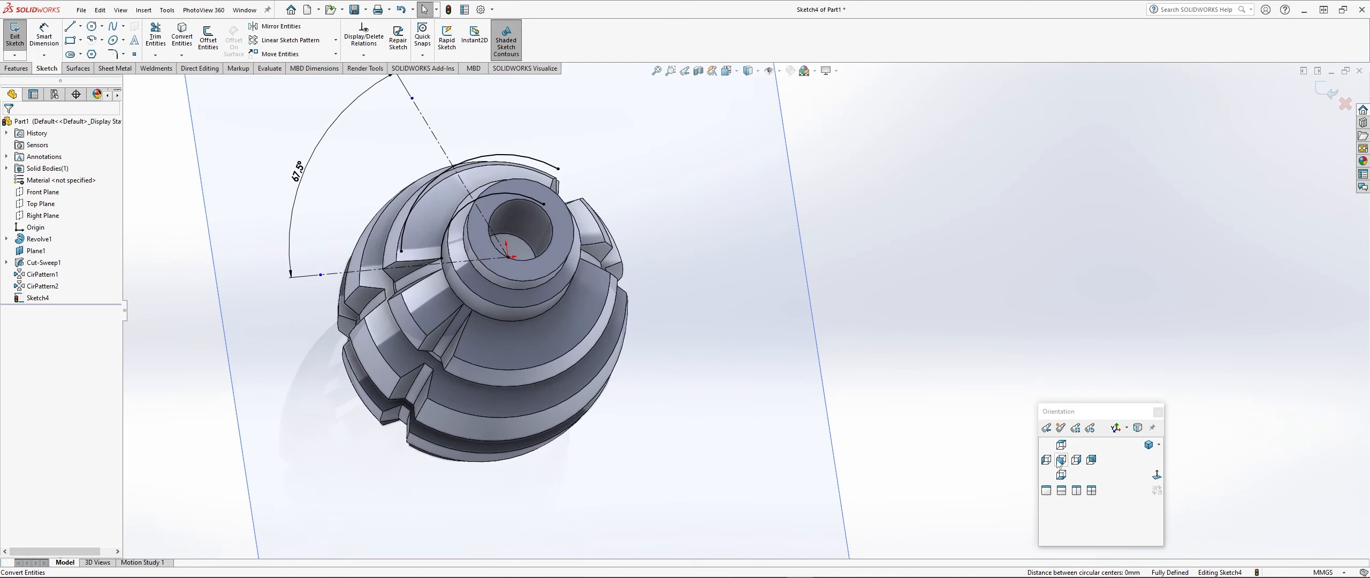
- Draw two connected lines about 8 mm and 11 mm long from the outer converted arc to the inner one and back
click(1156, 475)
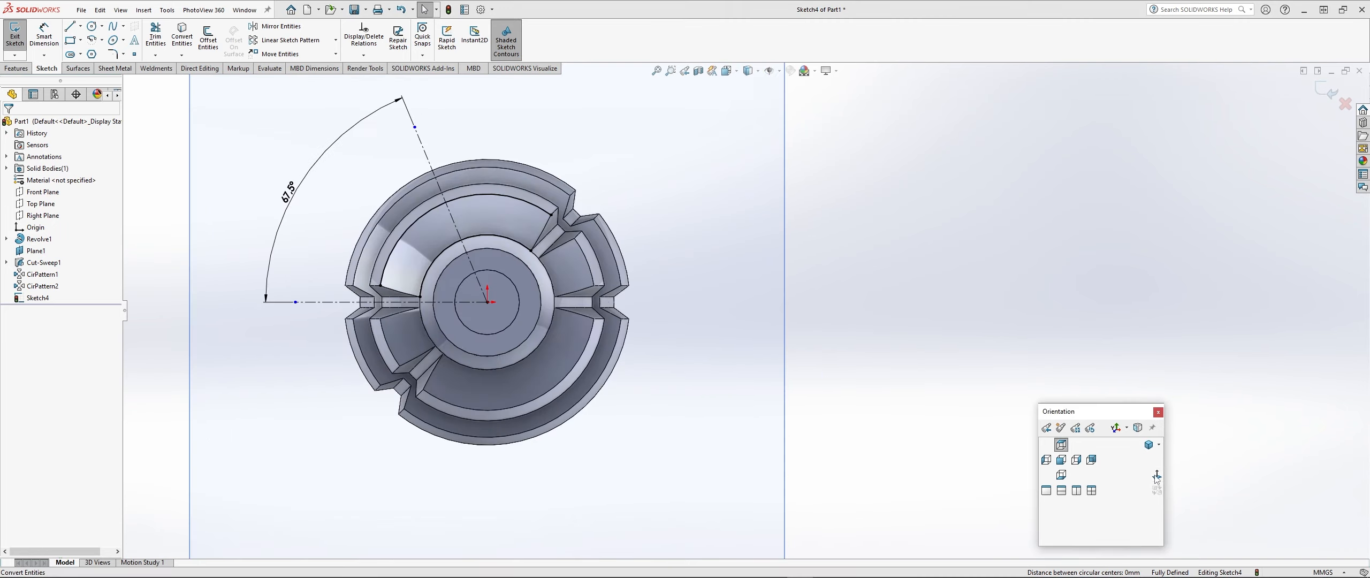
click(70, 27)
scroll(383, 265, down, 2)
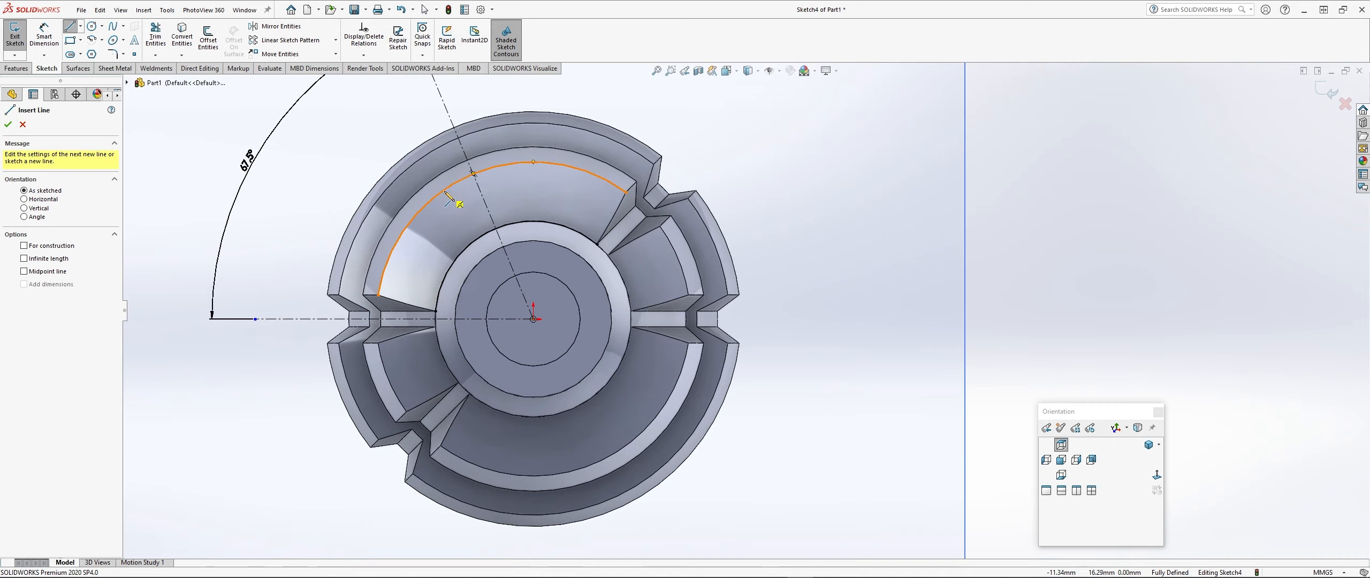
click(444, 190)
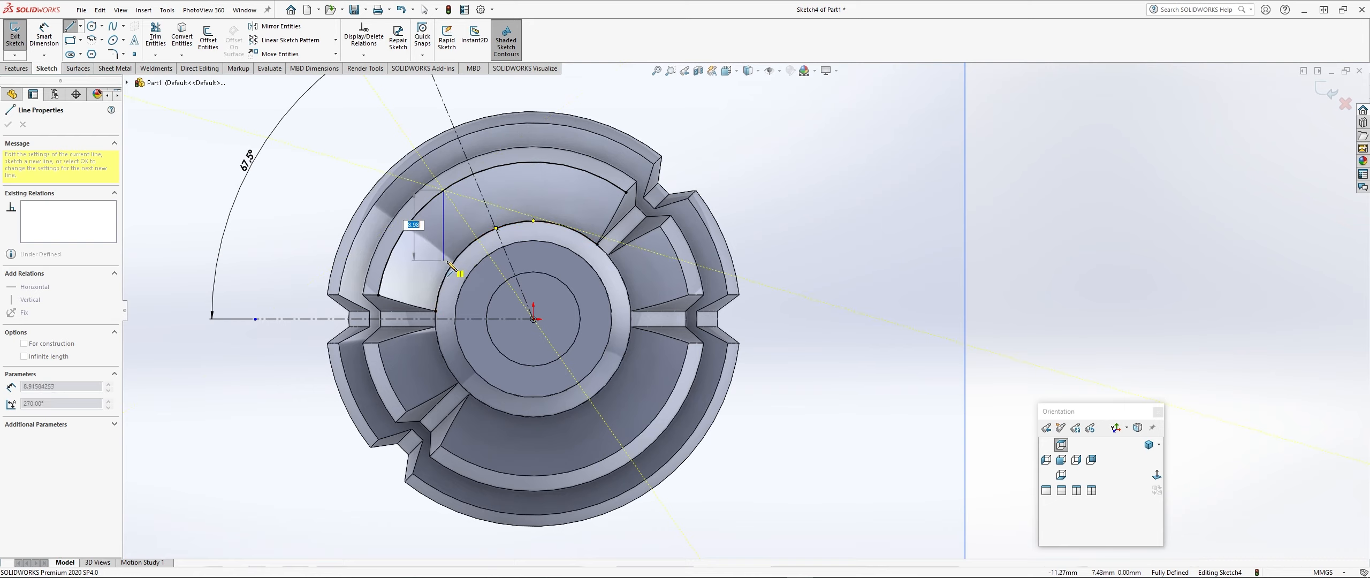
click(467, 245)
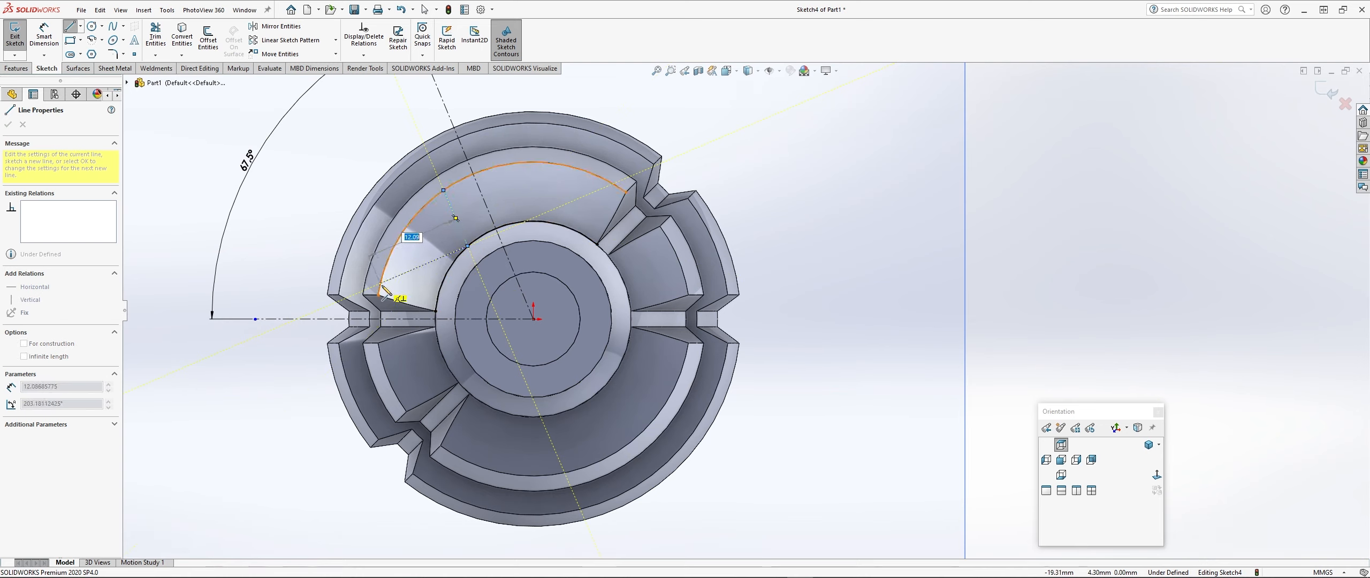
click(383, 271)
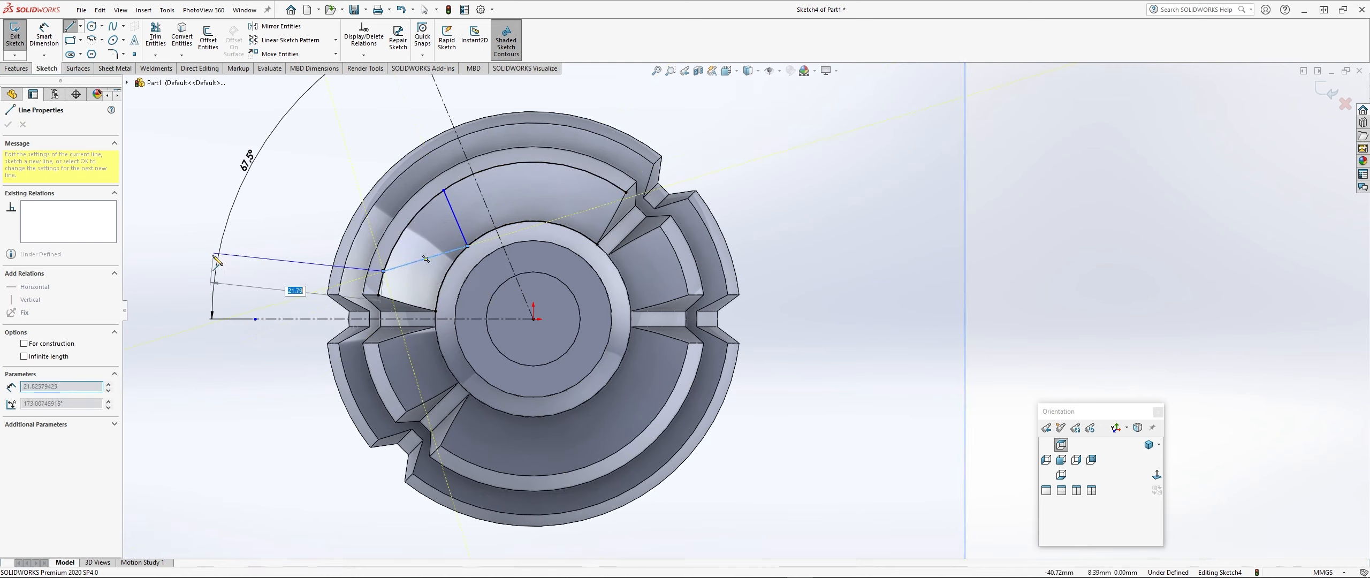
key(Escape)
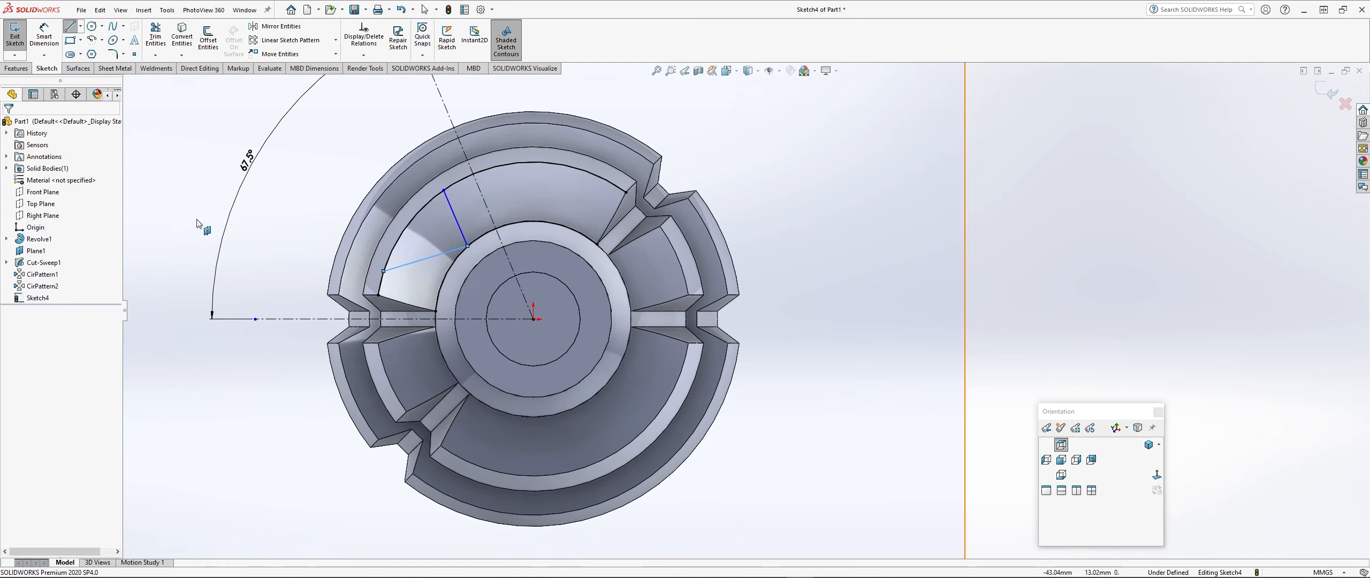
scroll(217, 431, up, 1)
scroll(375, 184, down, 1)
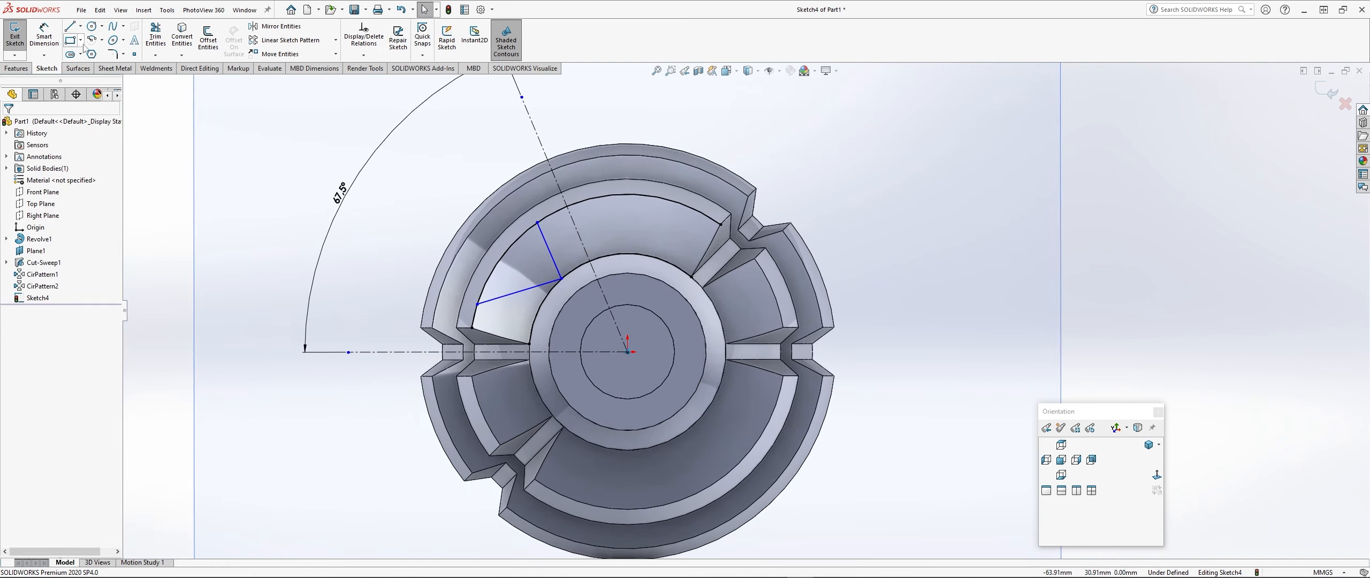
- Make the shorter profile line parallel to the slanted construction line
click(542, 234)
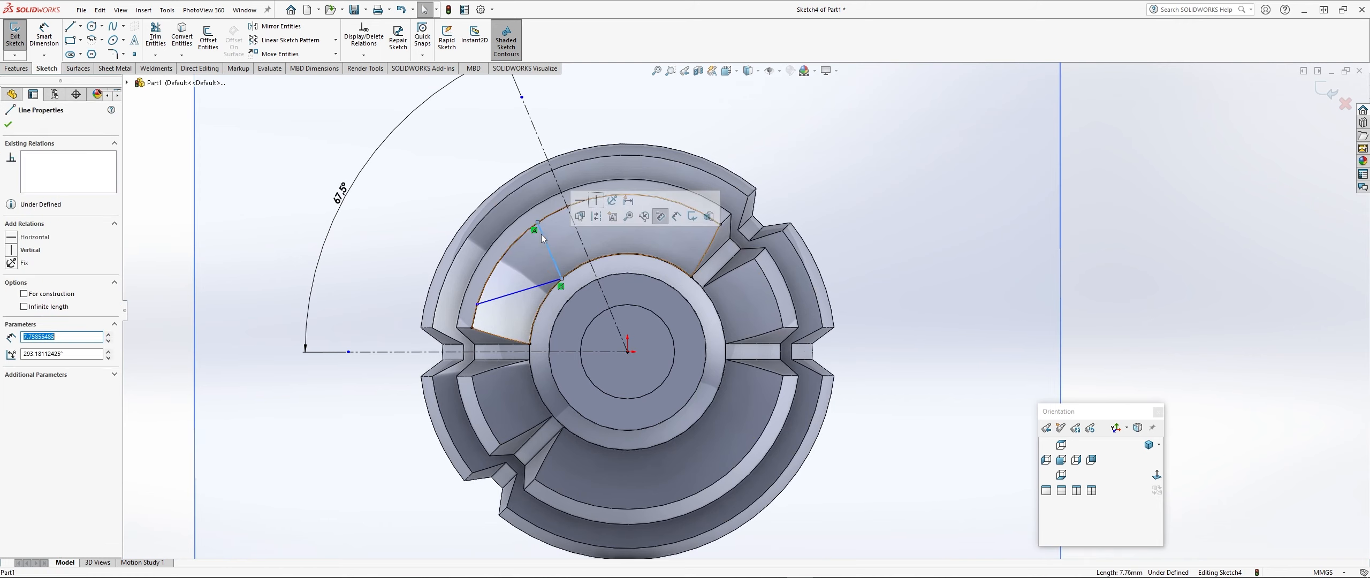
ctrl+click(538, 135)
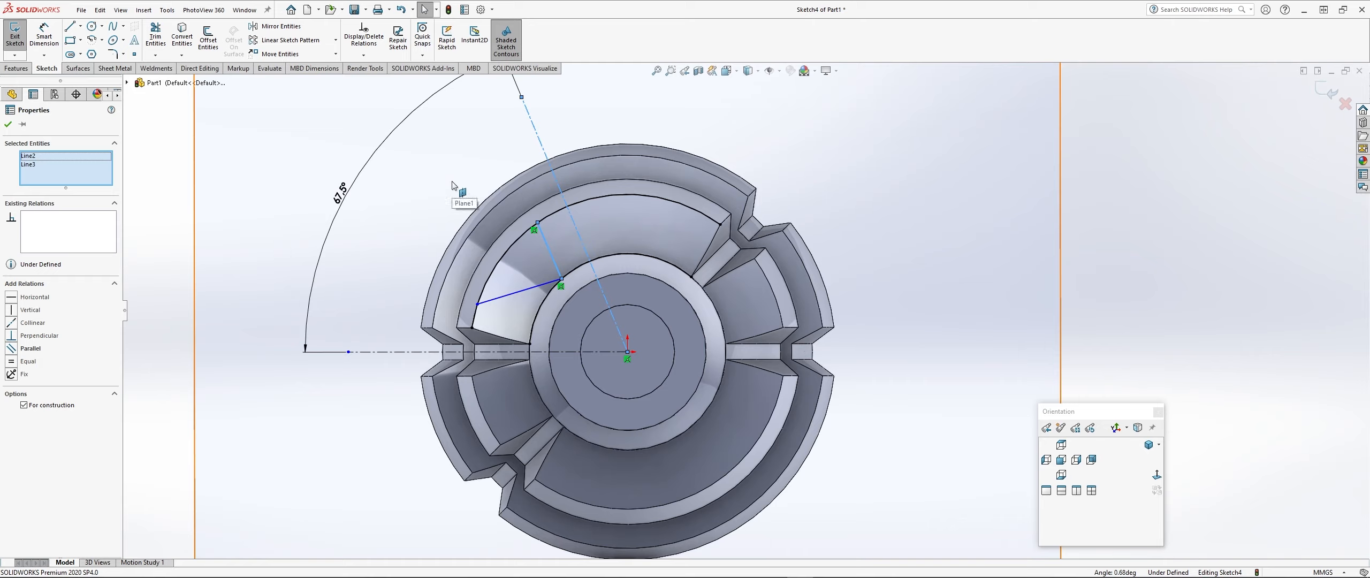
click(27, 348)
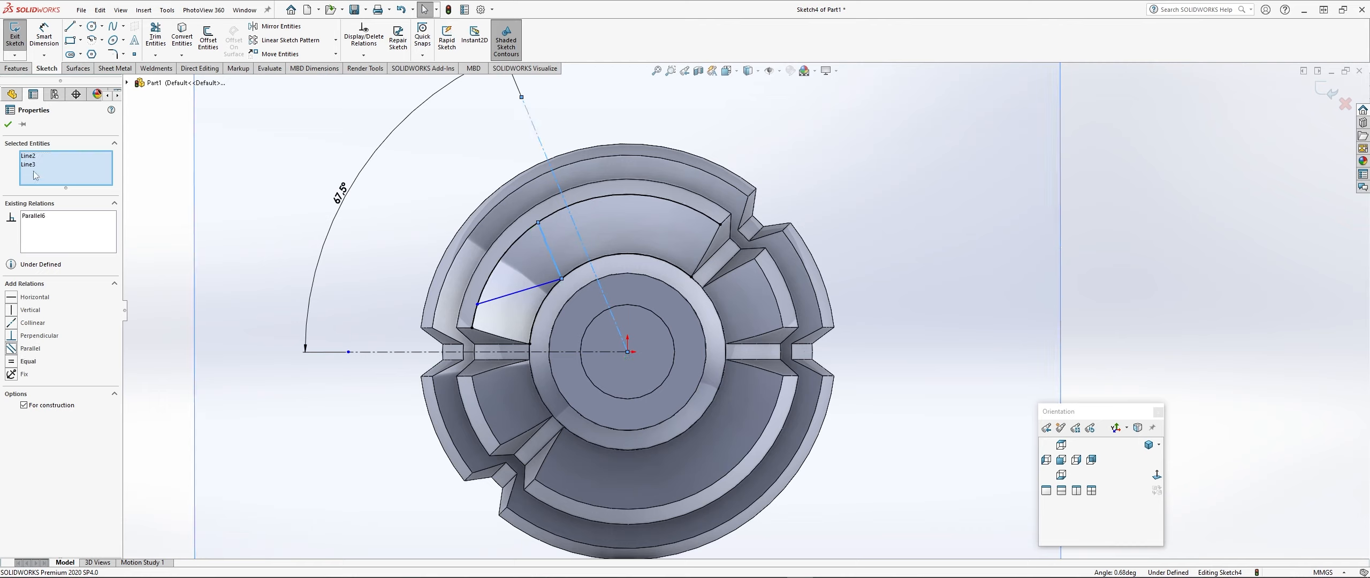
click(9, 124)
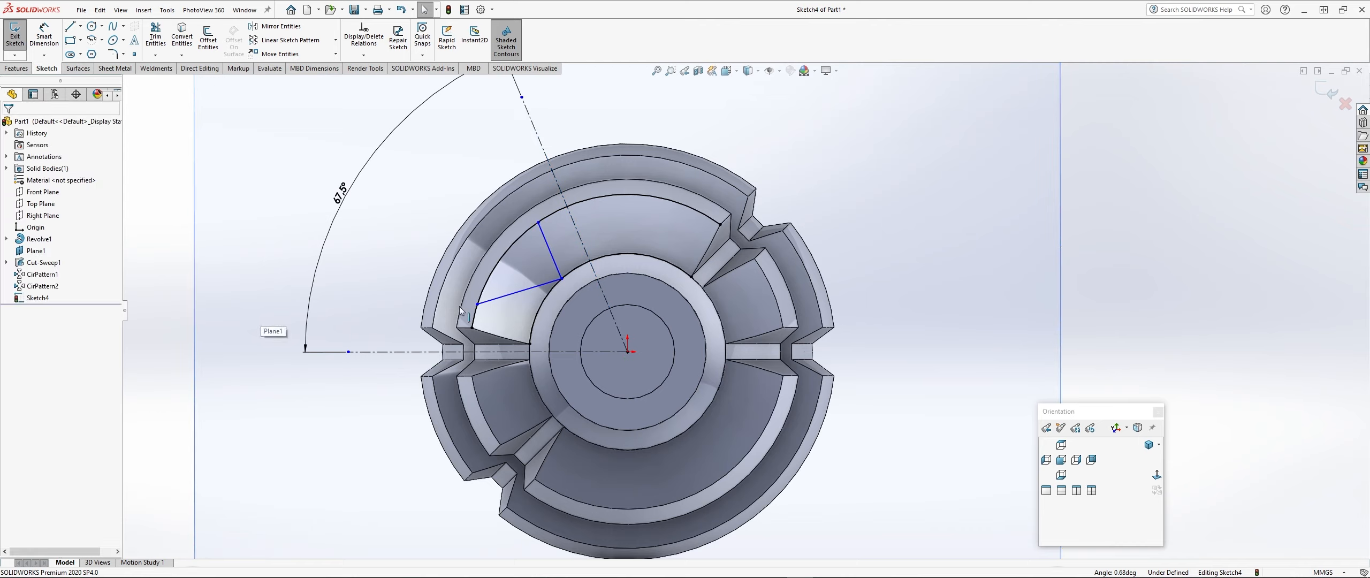
- Make the two connected profile lines perpendicular to each other
click(515, 292)
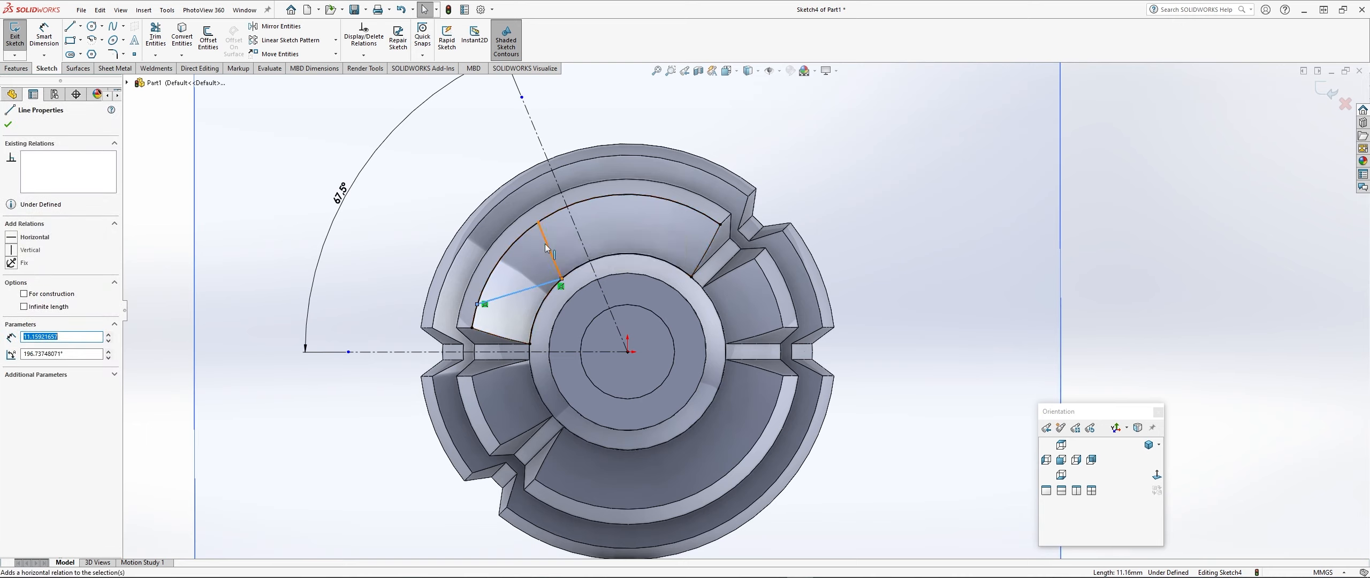
ctrl+click(541, 234)
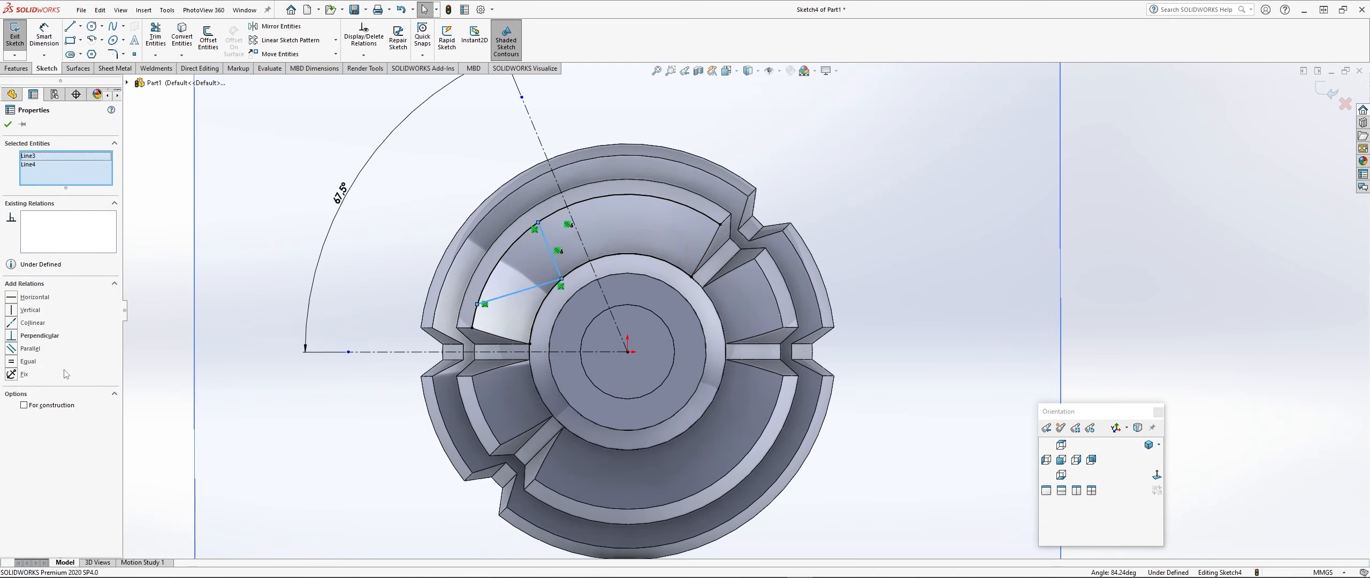
click(29, 336)
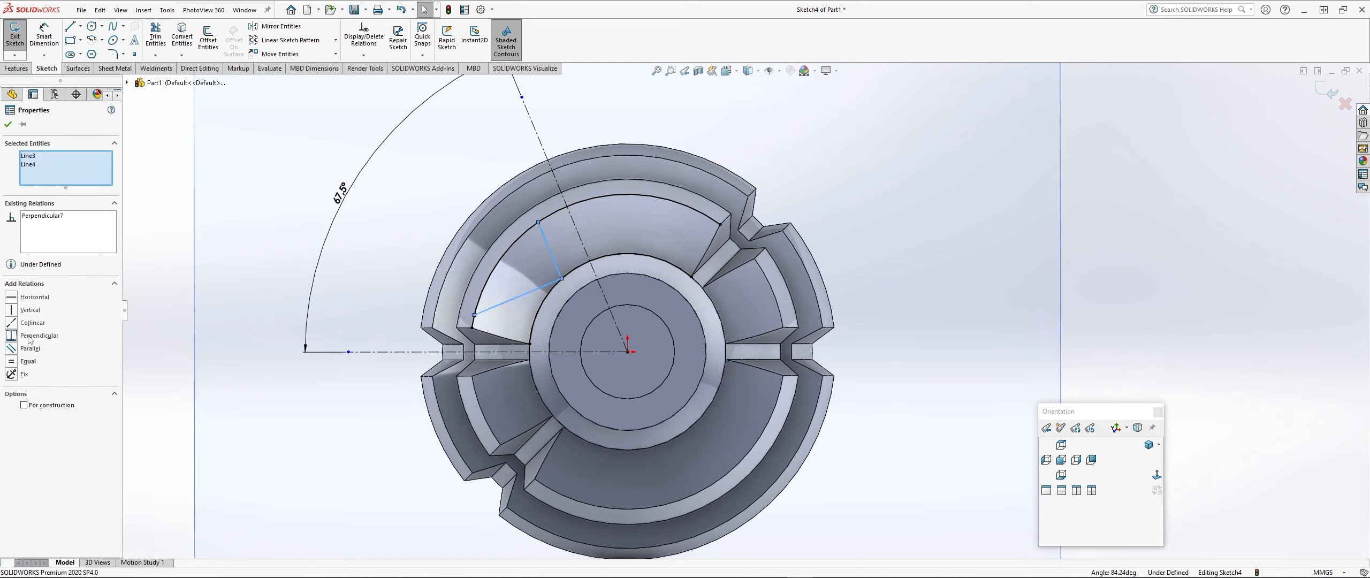
click(8, 127)
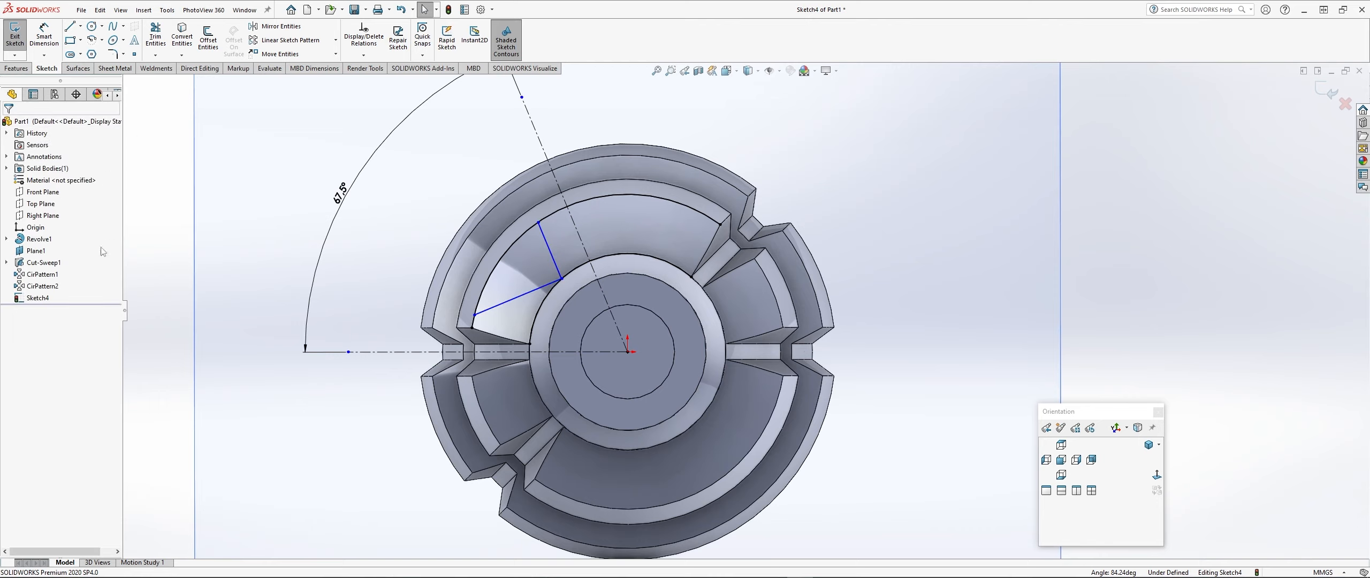
- Dimension the distance between the shorter profile line and the slanted construction line as 3 mm
click(43, 33)
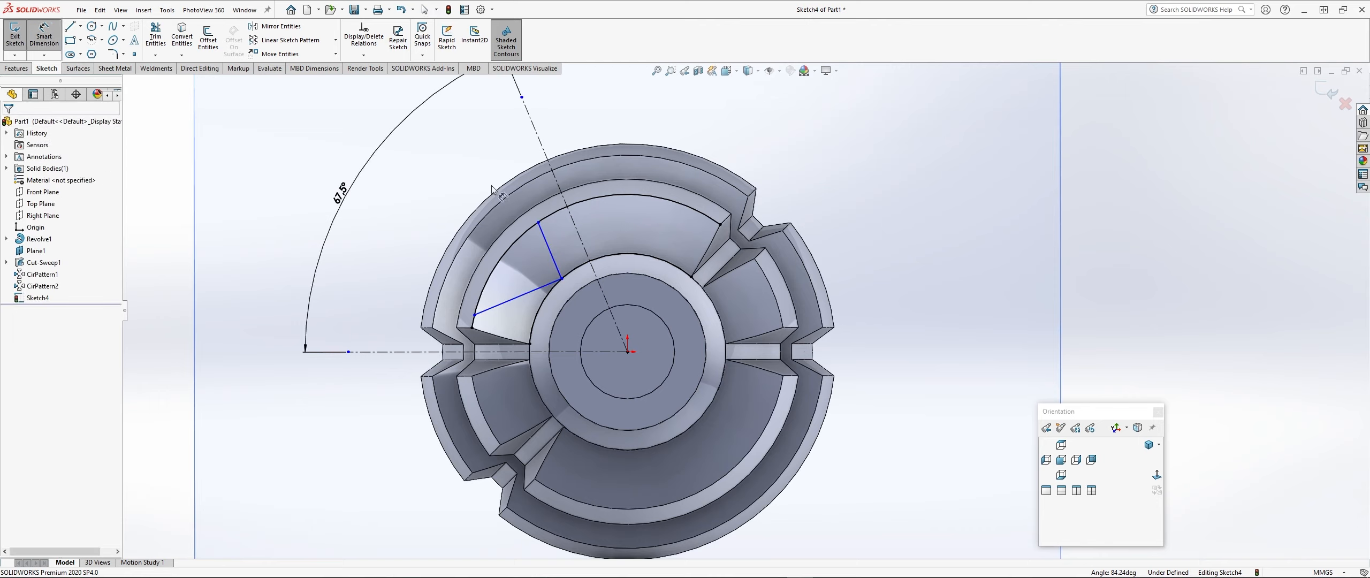
click(550, 252)
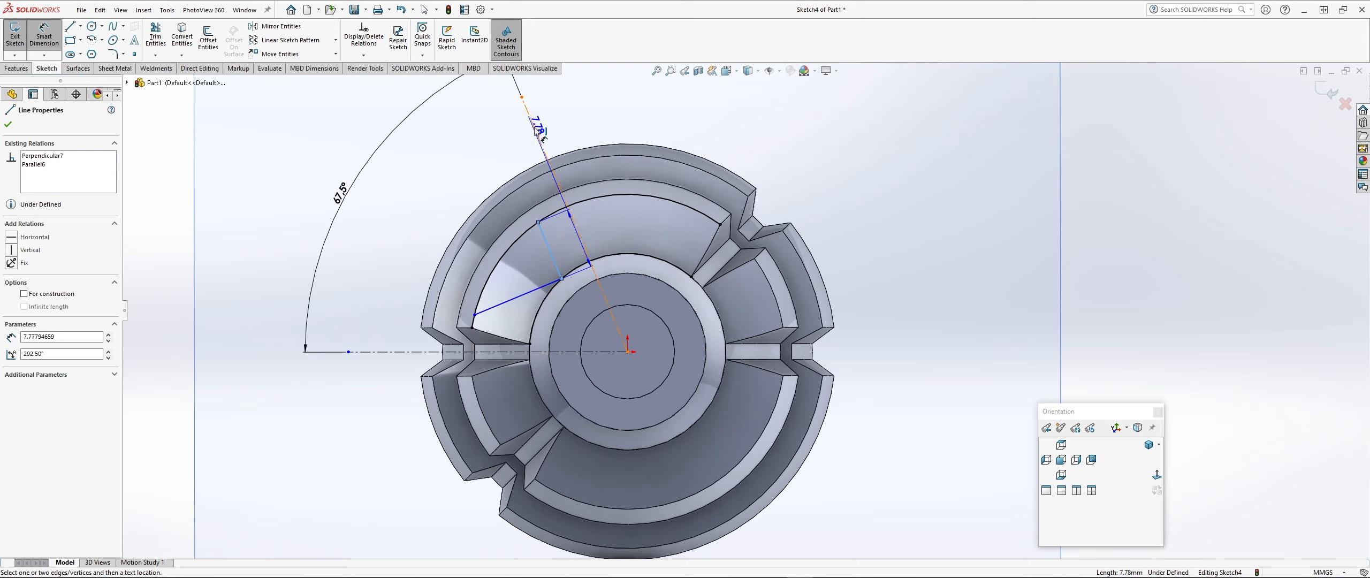
click(535, 130)
click(514, 131)
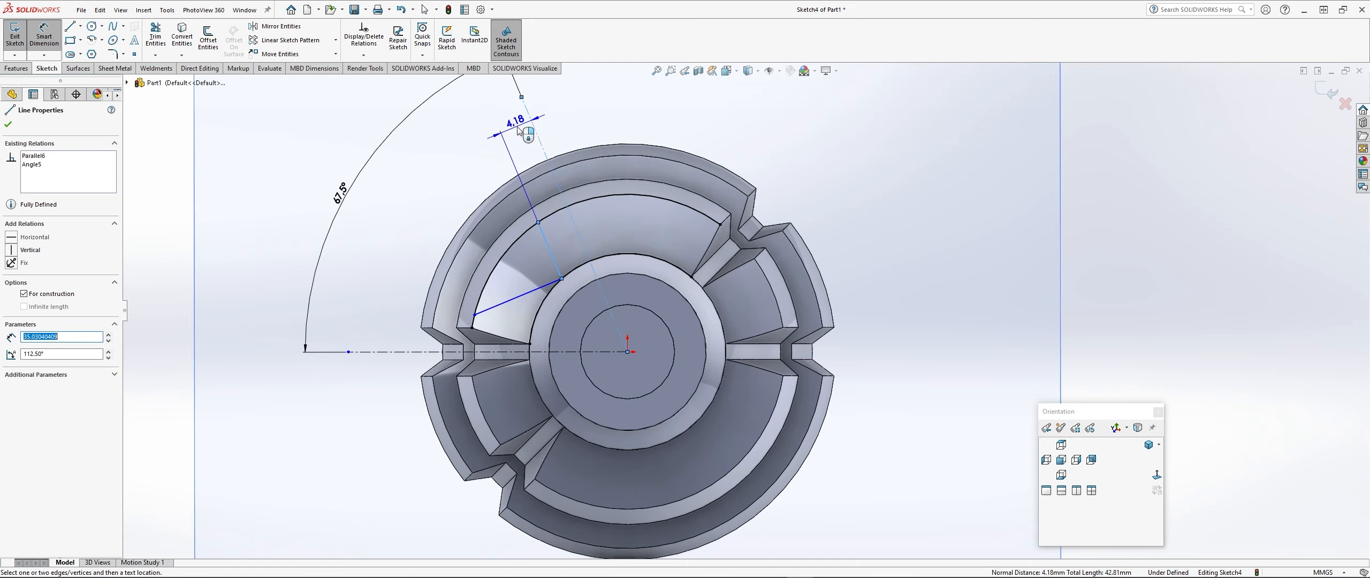
text(3)
key(Return)
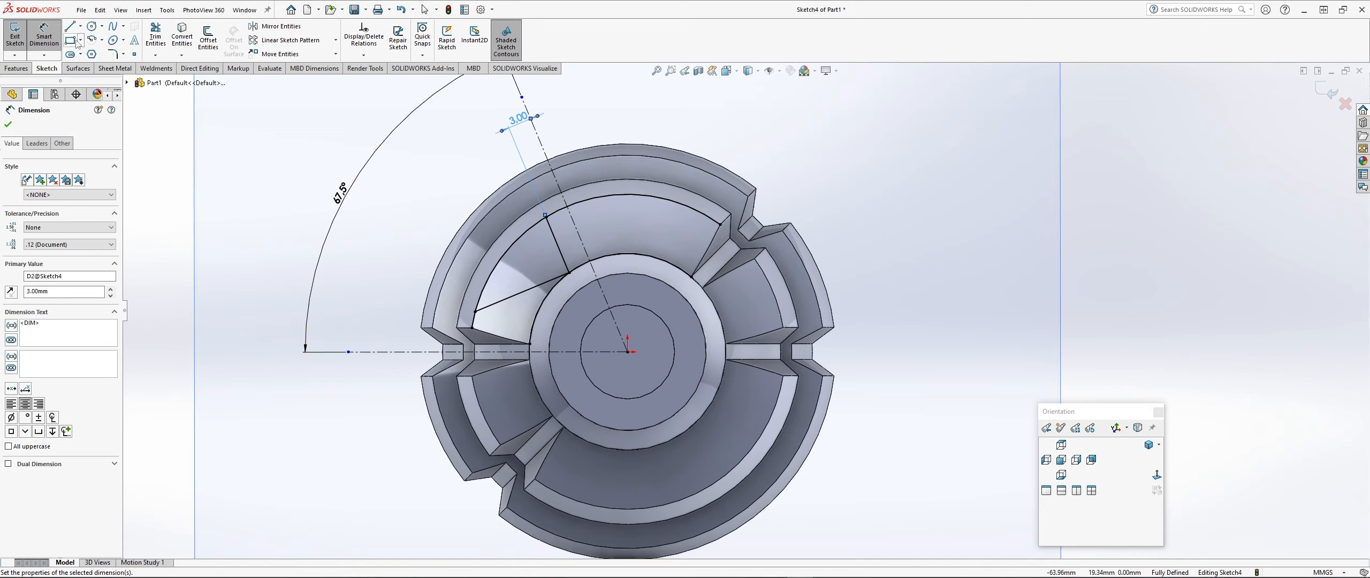
- Trim the outer converted arc back to the wedge profile and delete its leftover piece beyond the slanted construction line
click(155, 37)
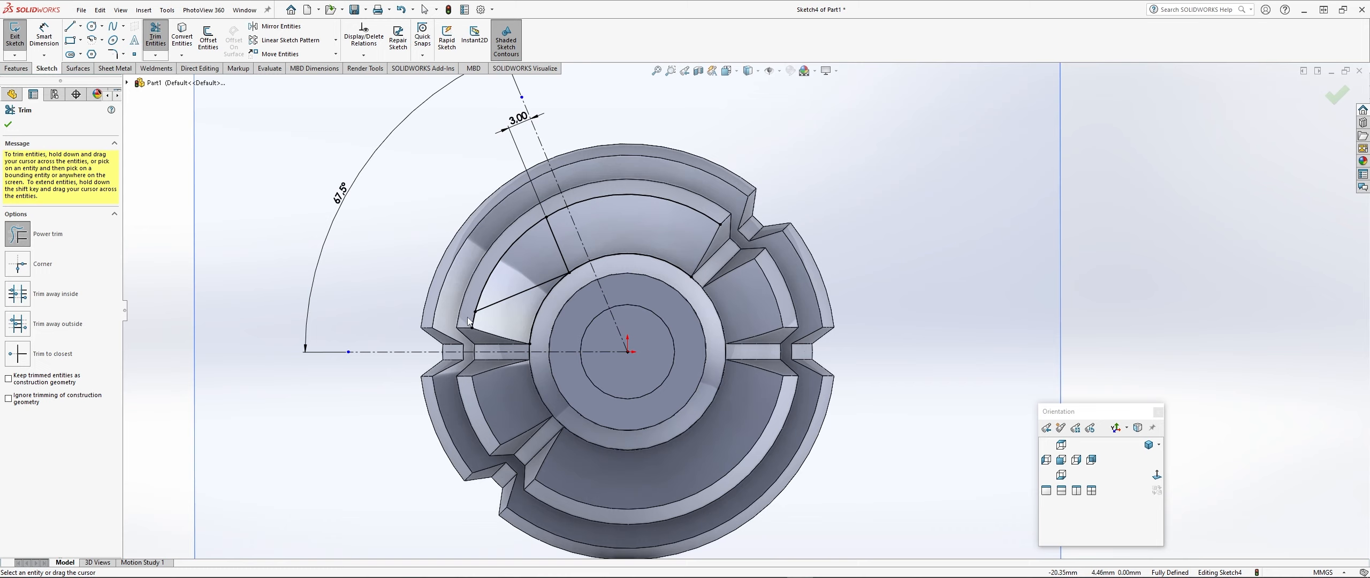
drag(553, 202, 560, 219)
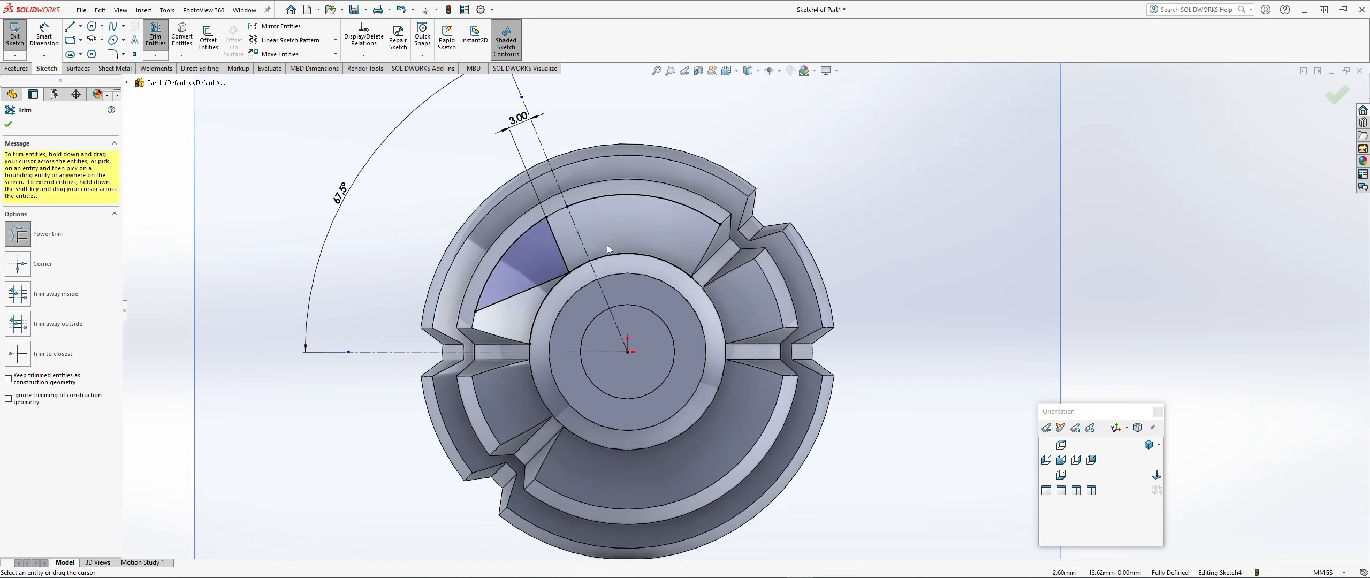
key(Escape)
click(611, 197)
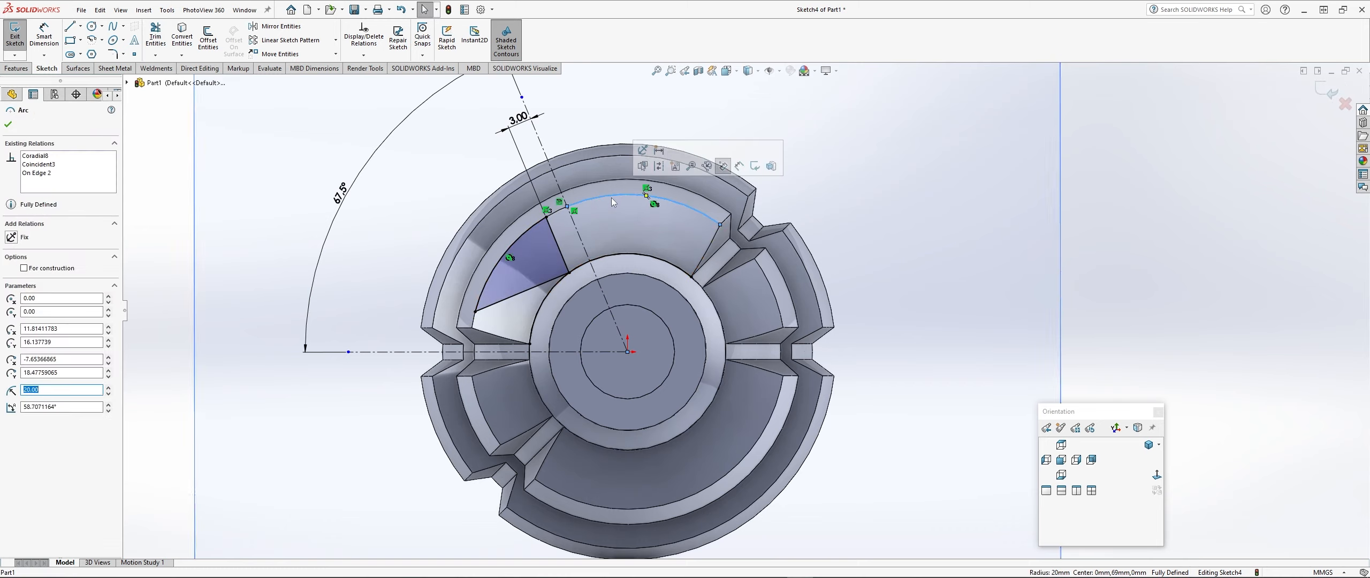
key(Delete)
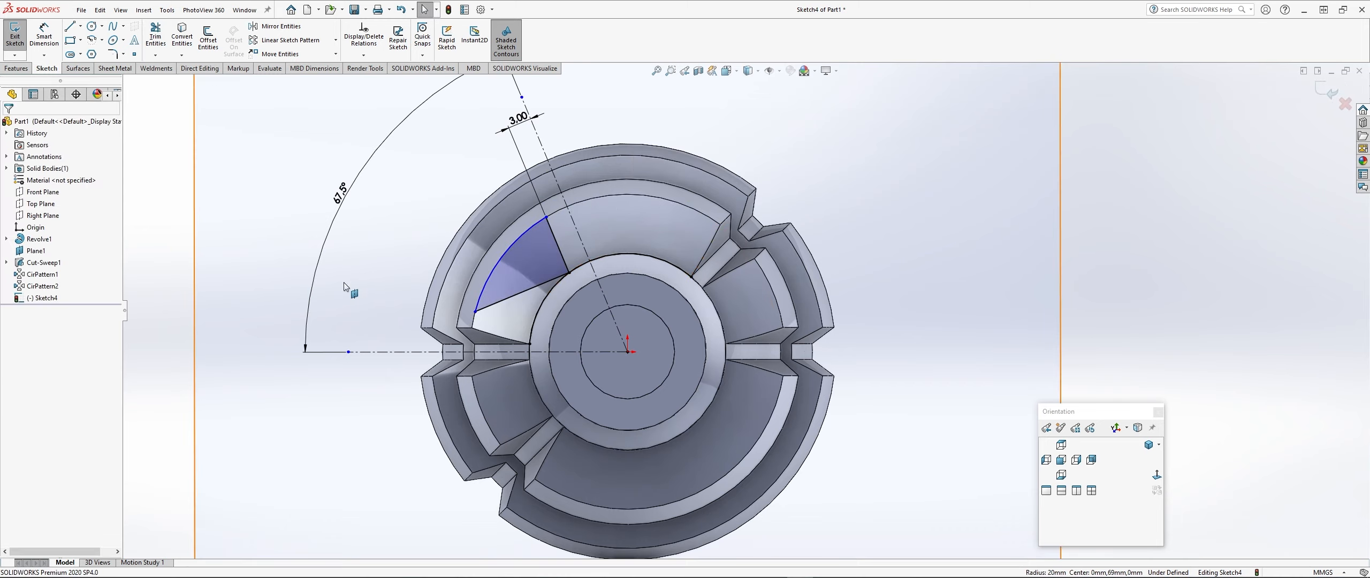
- Change the inner converted arc to construction geometry
click(541, 306)
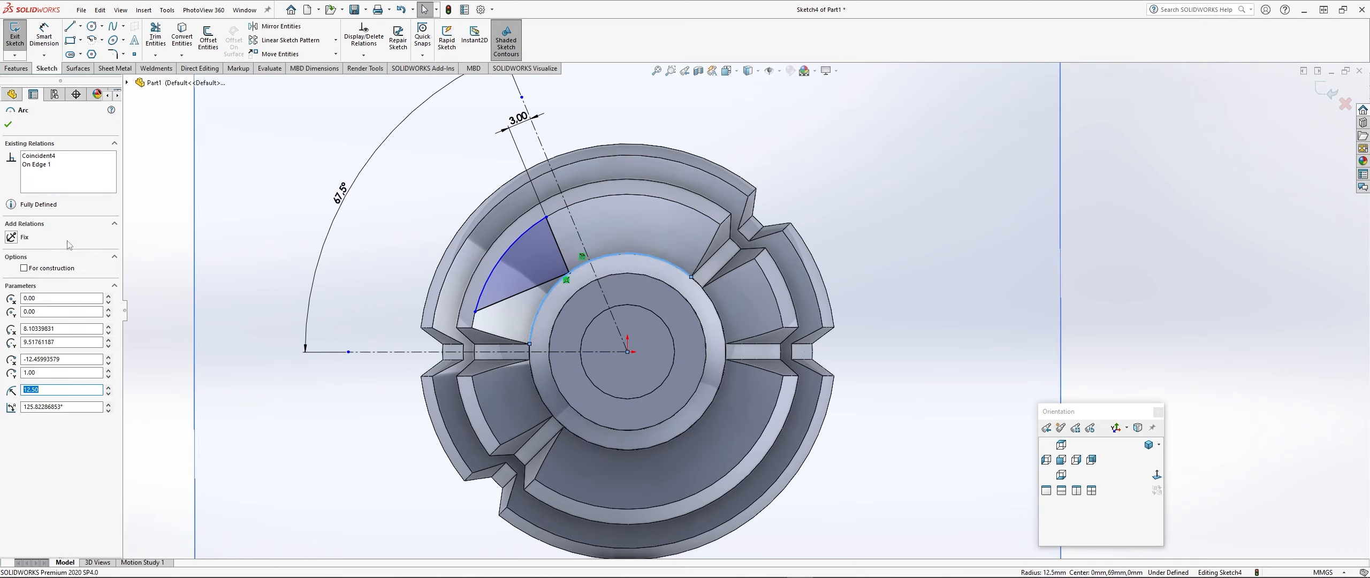
click(230, 176)
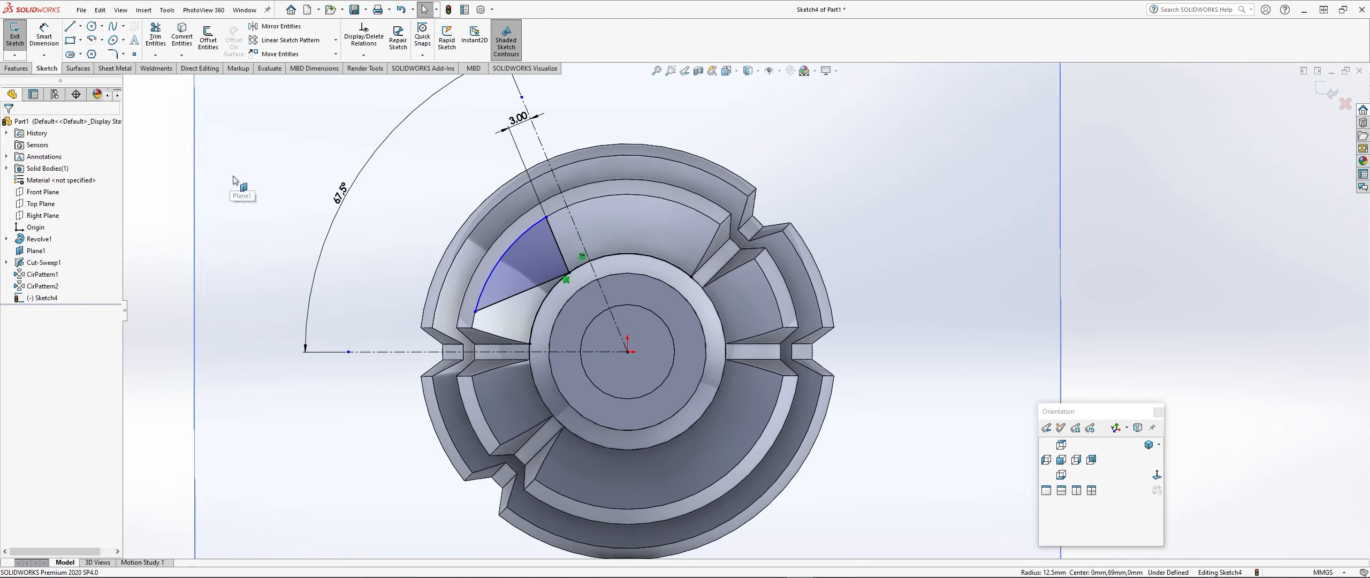
click(549, 298)
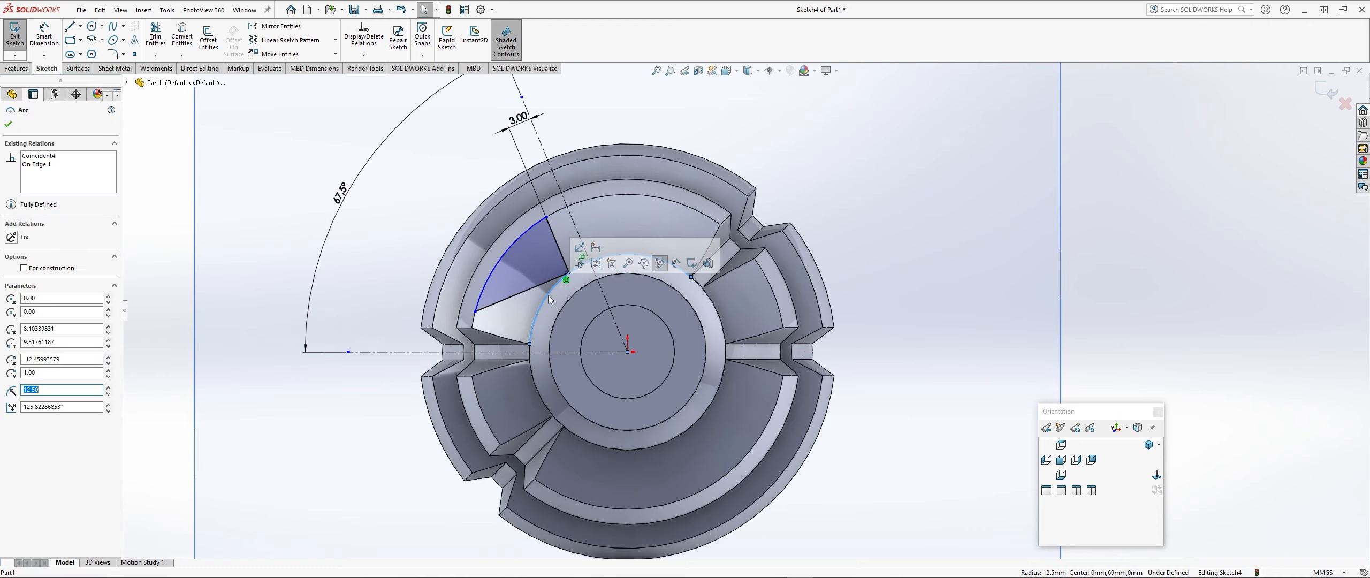
click(24, 268)
click(8, 124)
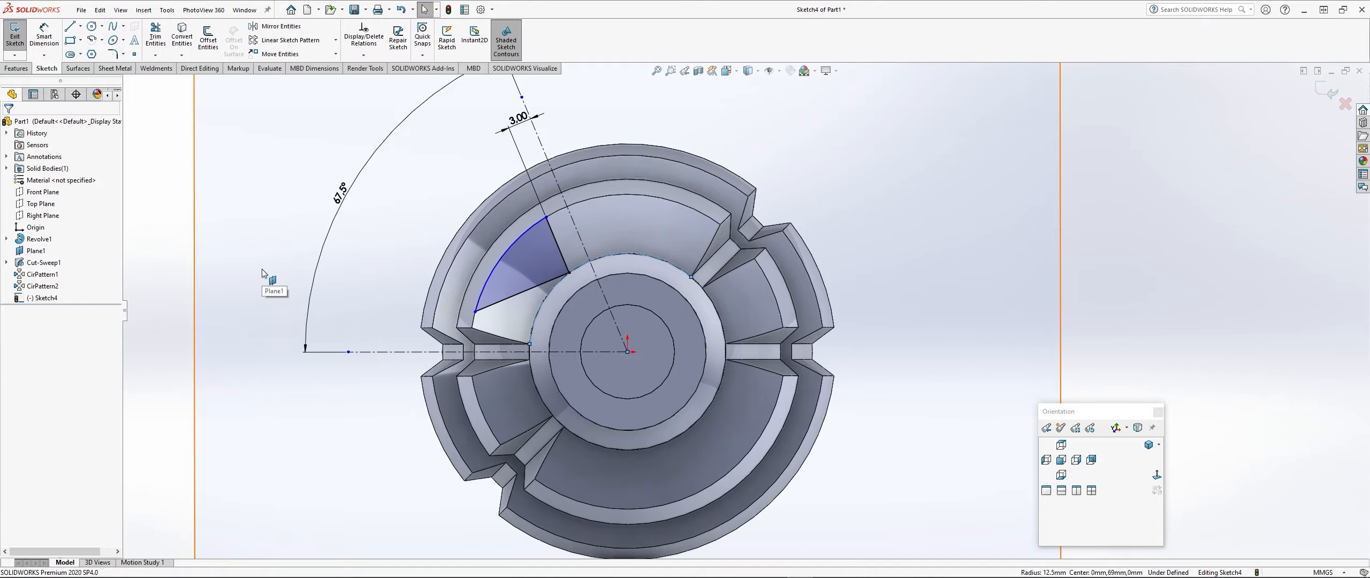
- Mirror the closed wedge profile's two lines and arc about the slanted construction line, keeping the original
click(240, 278)
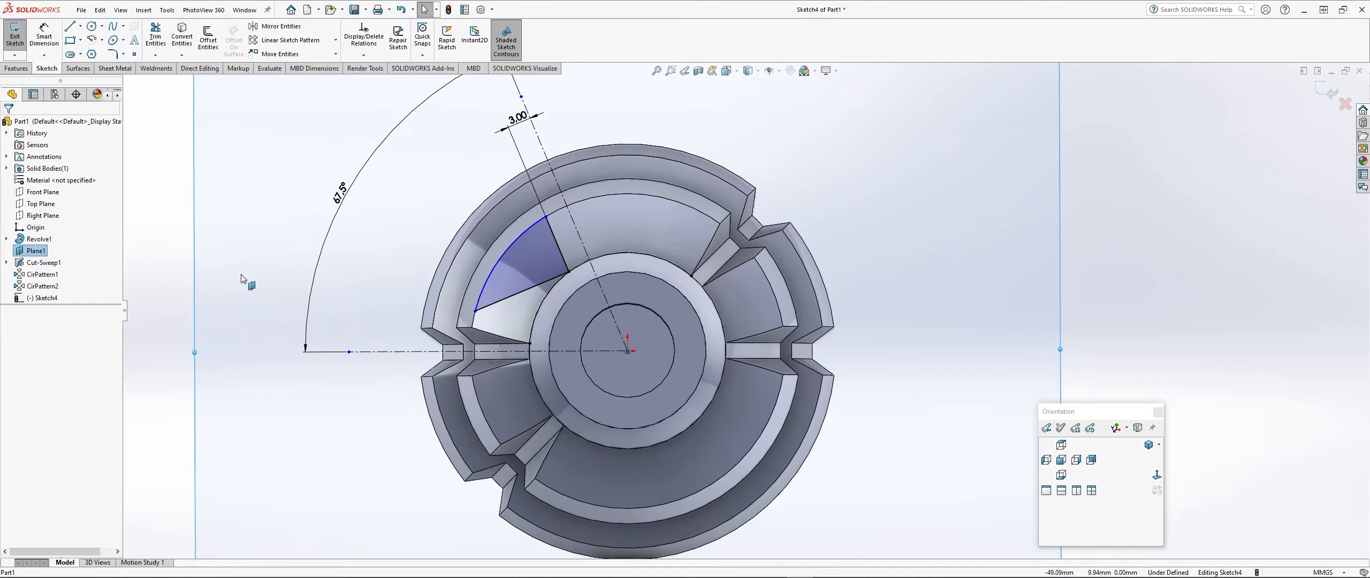
middle_drag(239, 279, 379, 341)
click(1156, 476)
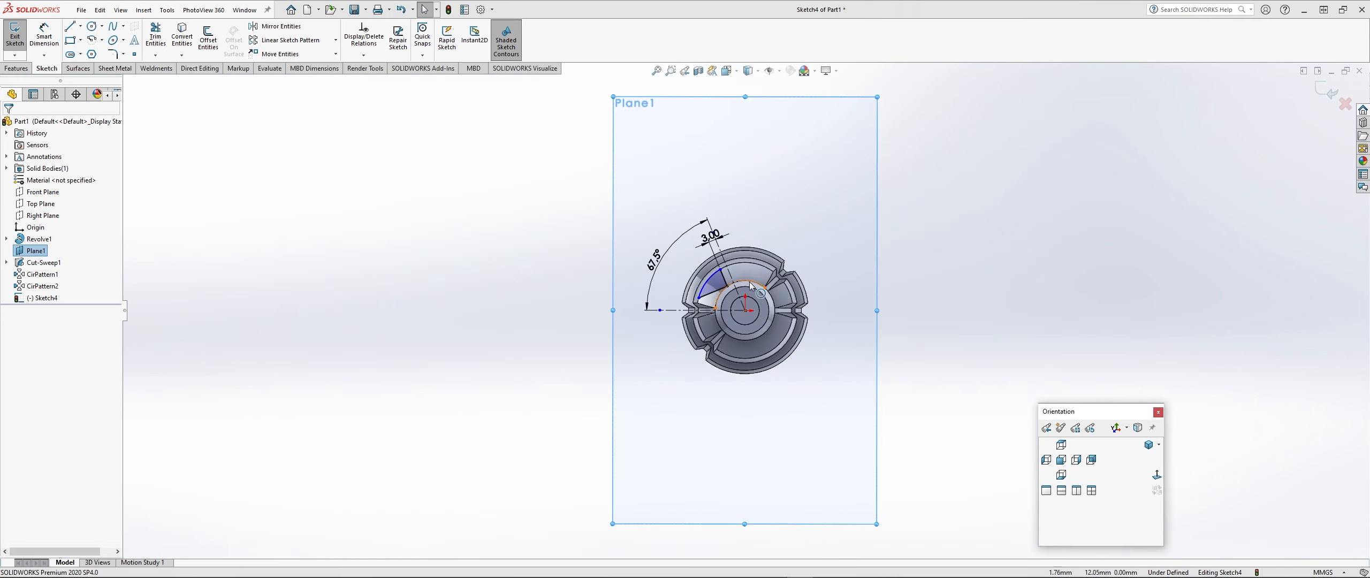
scroll(740, 267, down, 5)
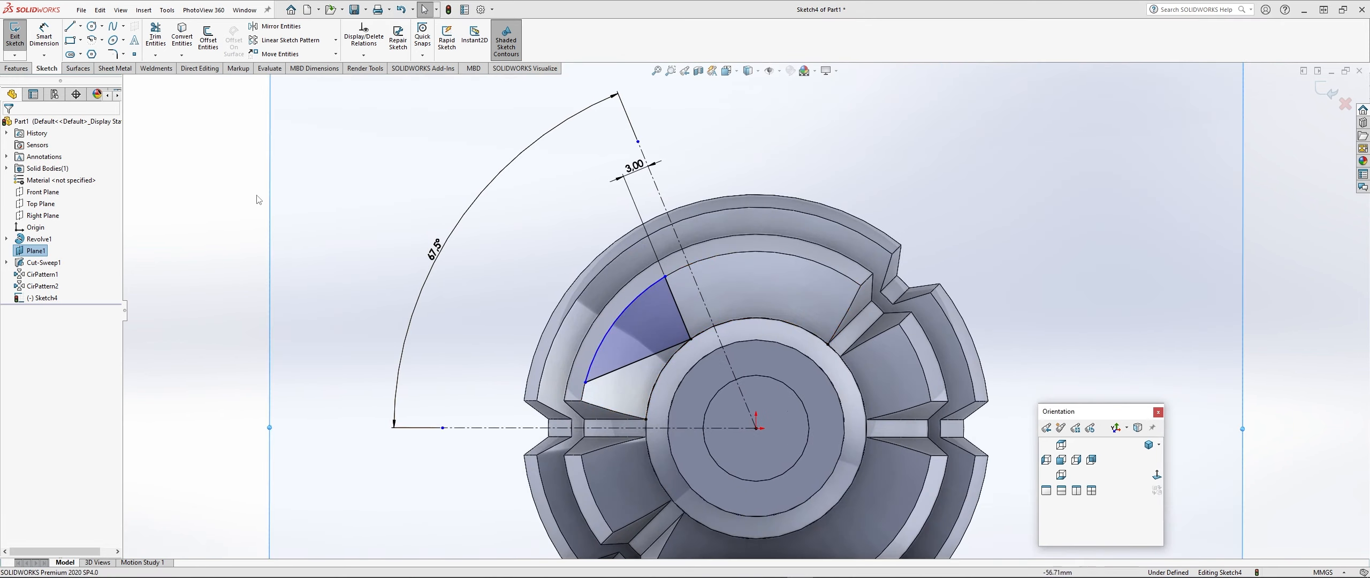
click(647, 331)
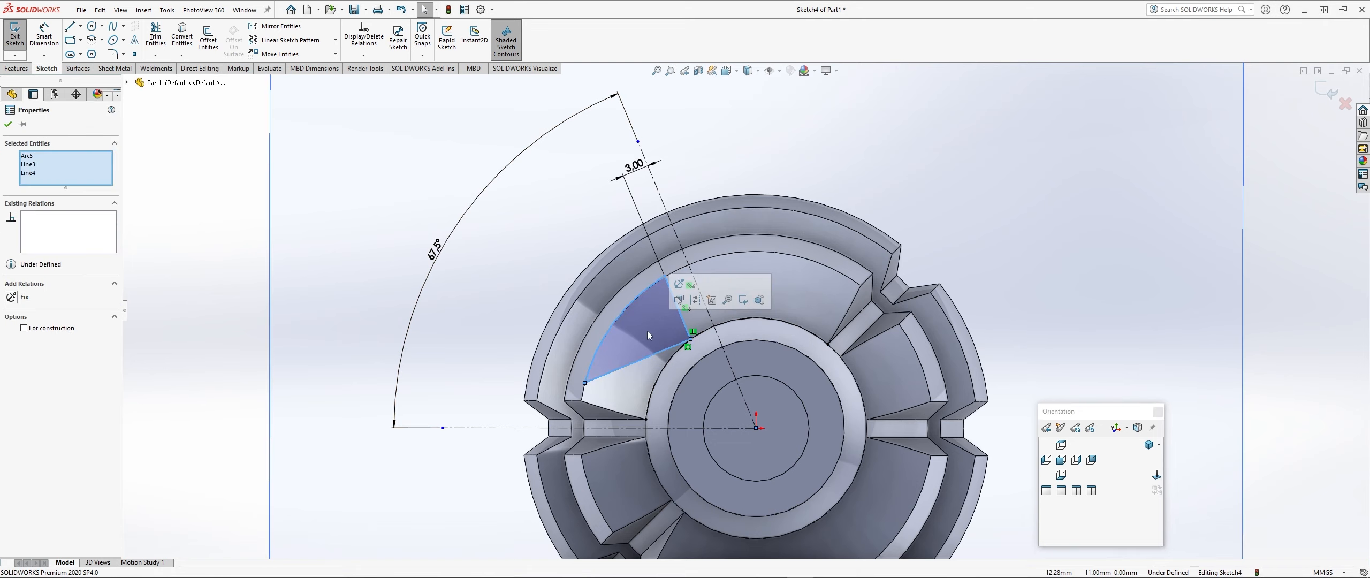
click(281, 26)
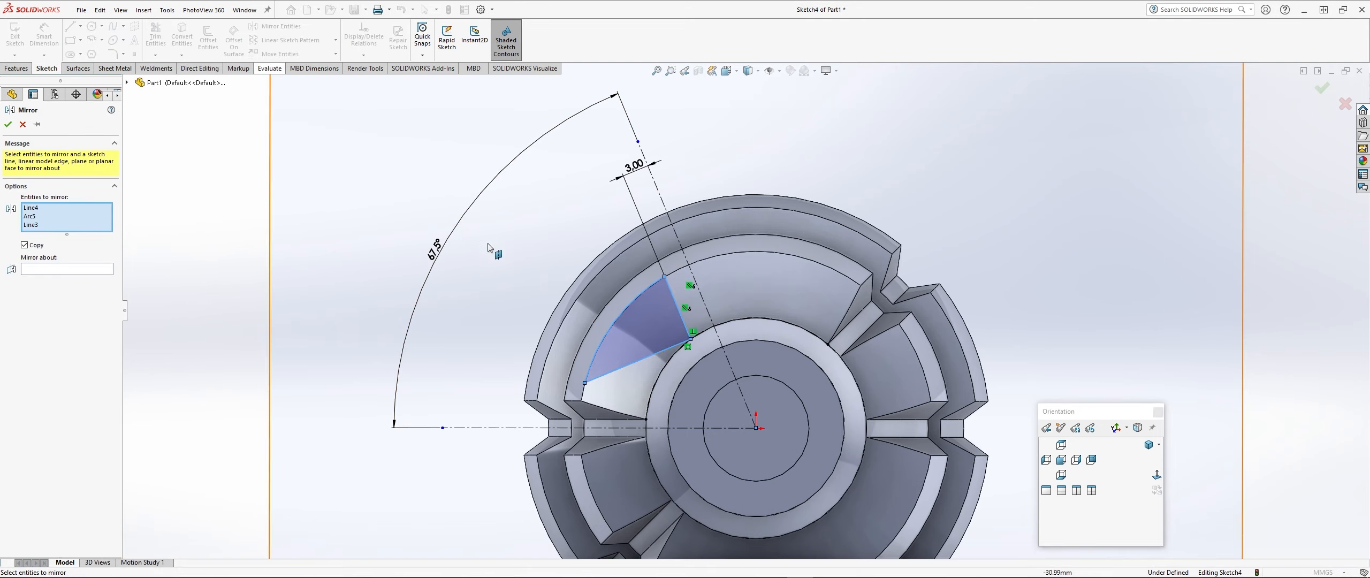
click(664, 205)
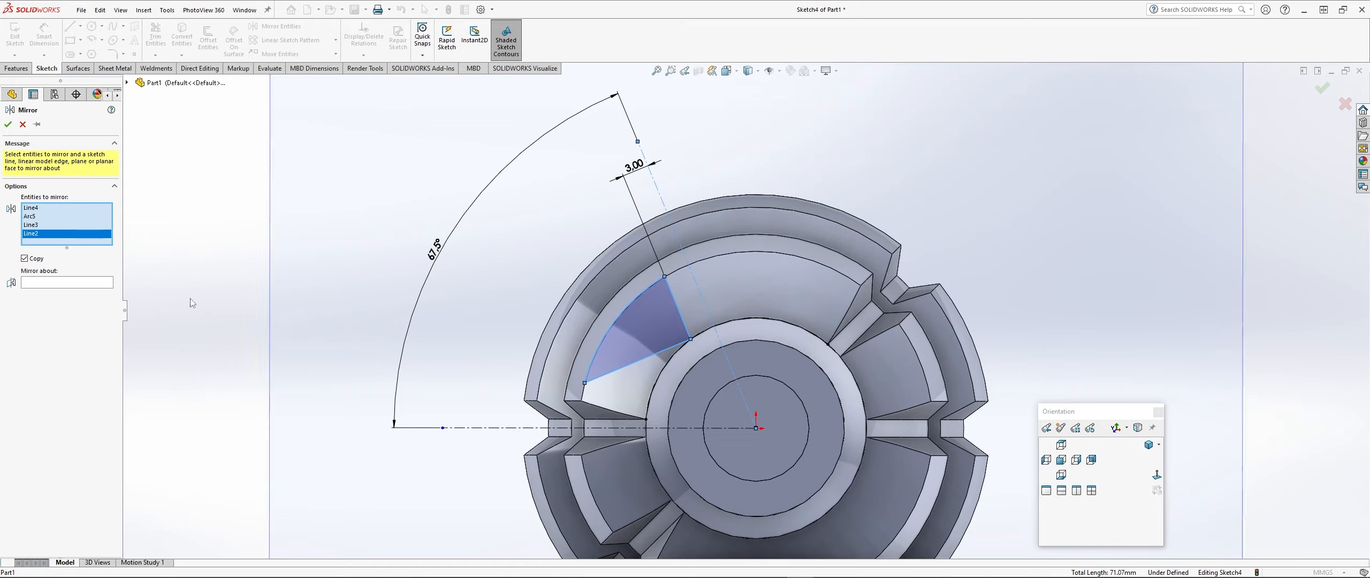
click(37, 283)
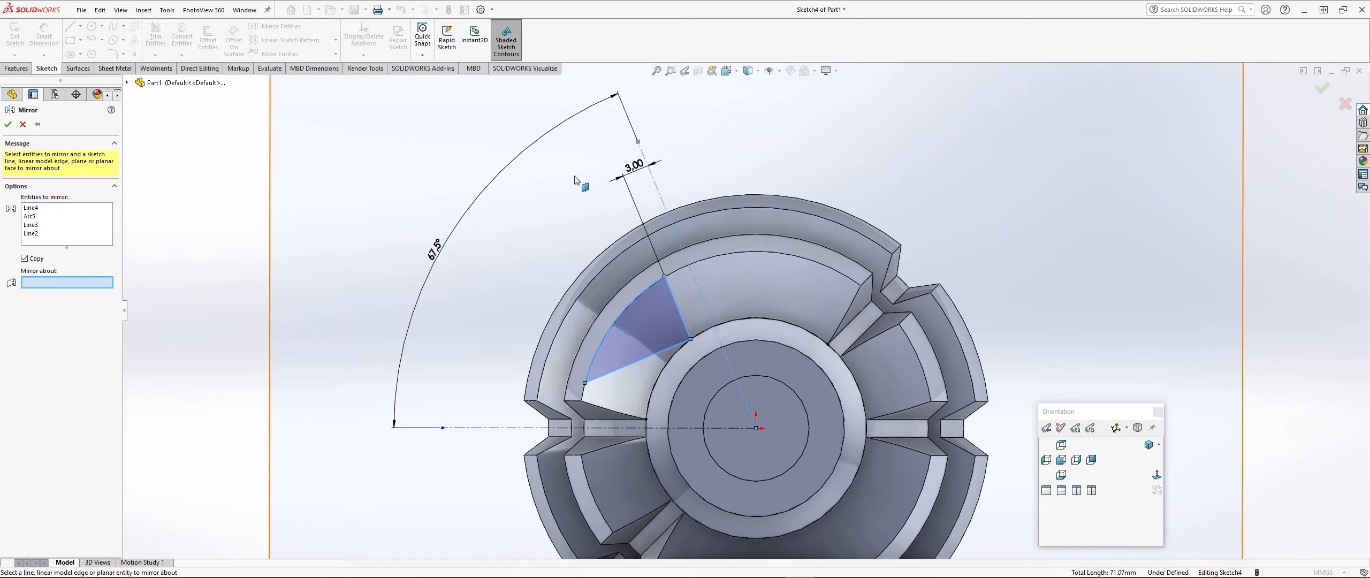
click(658, 190)
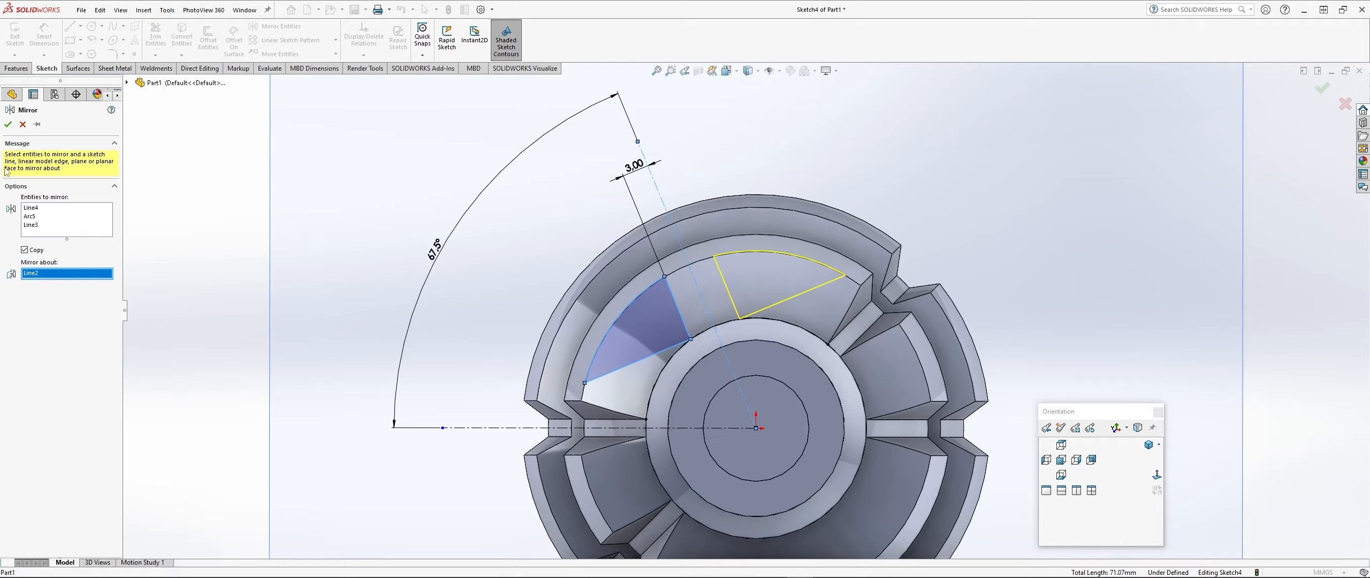
click(8, 126)
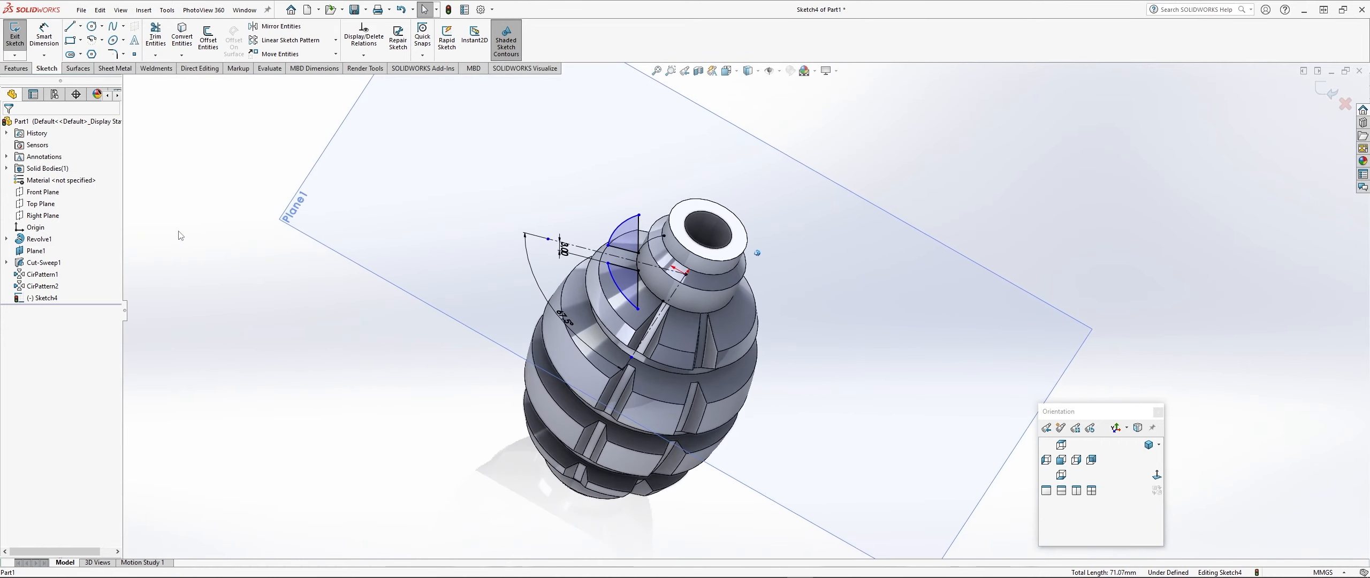
- Exit the wedge sketch and hide Plane1
click(1328, 91)
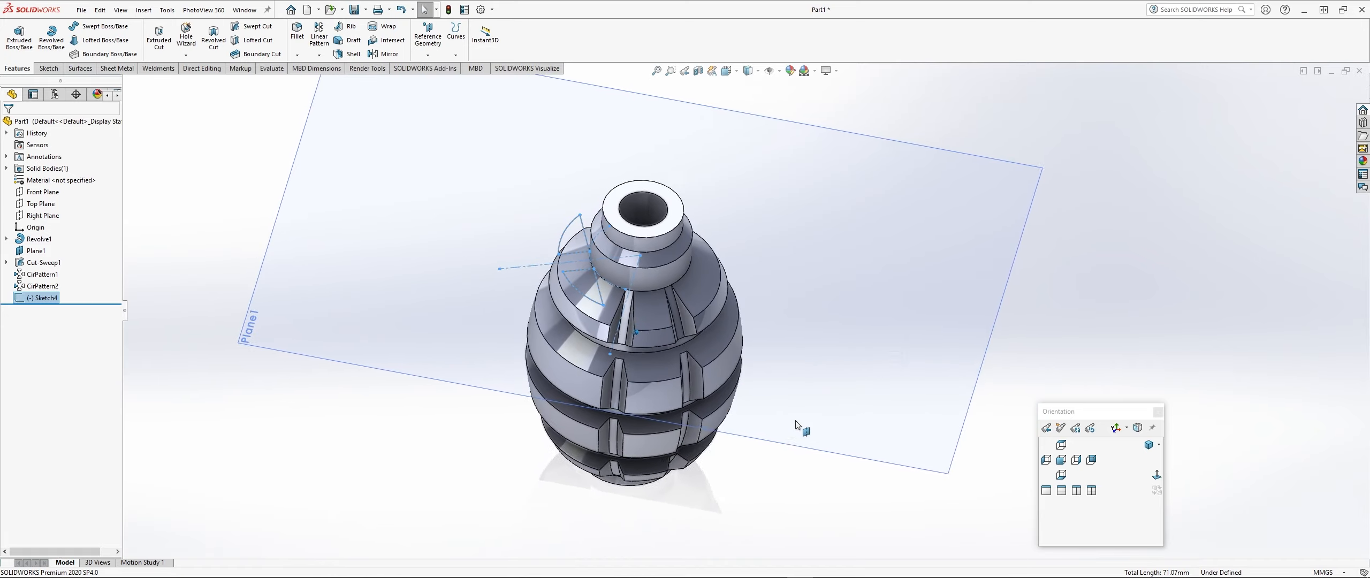
click(306, 313)
click(364, 281)
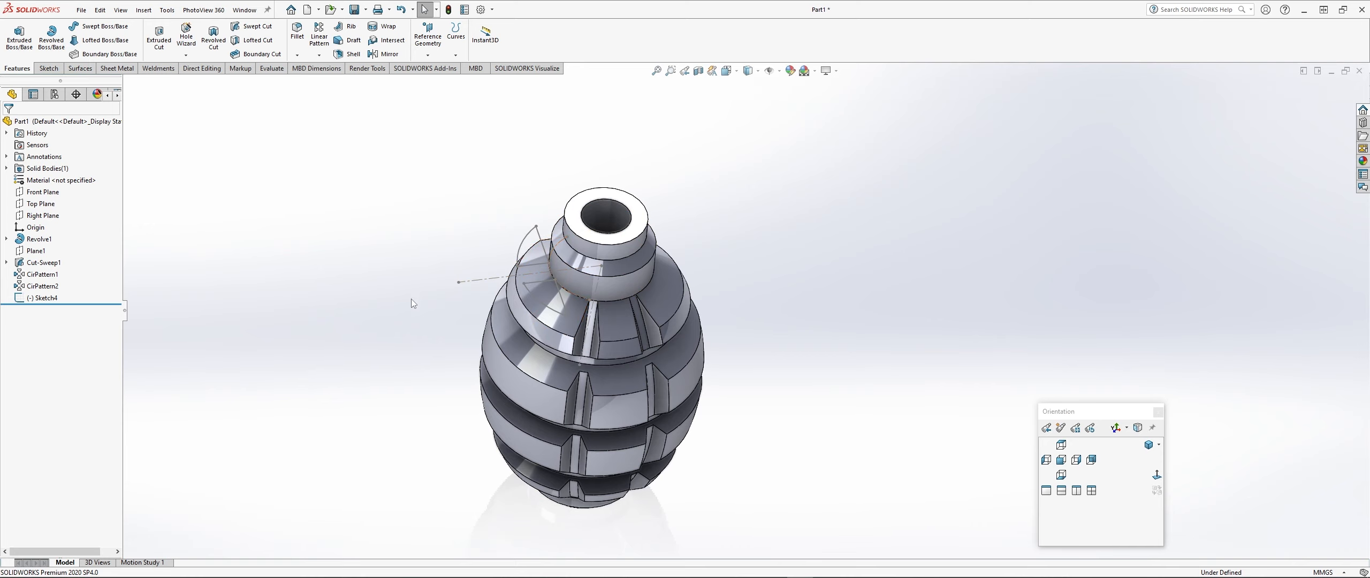
- Create a reference plane through the sketch's slanted construction line and perpendicular to the flat bottom face of the body
click(428, 38)
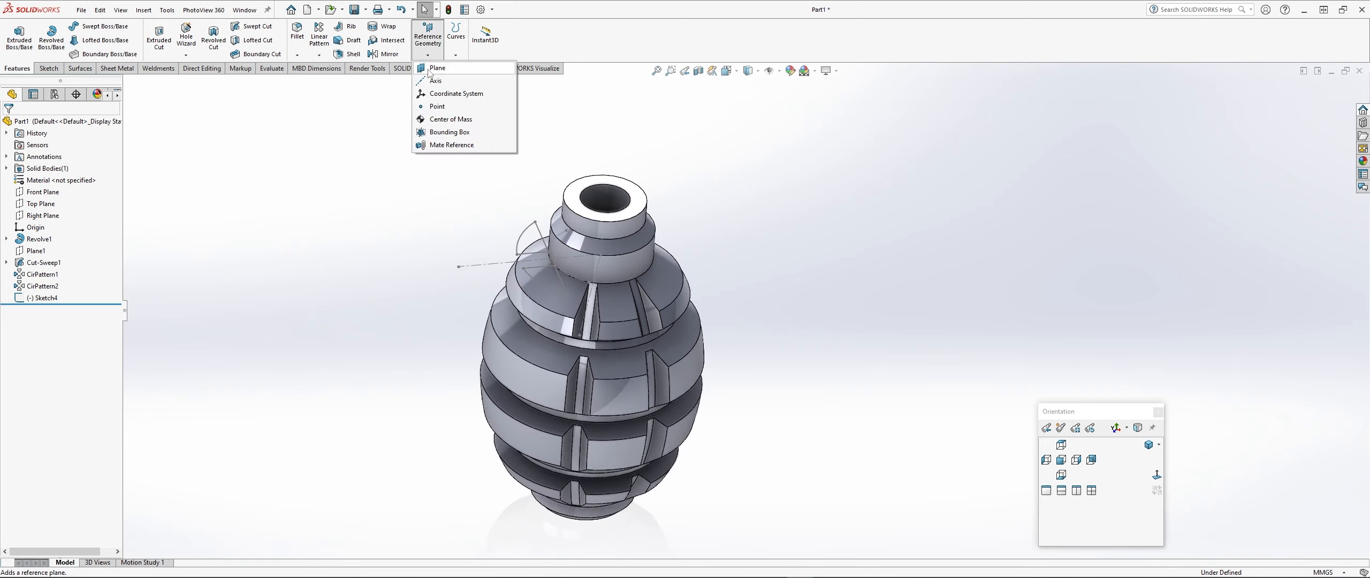
click(441, 94)
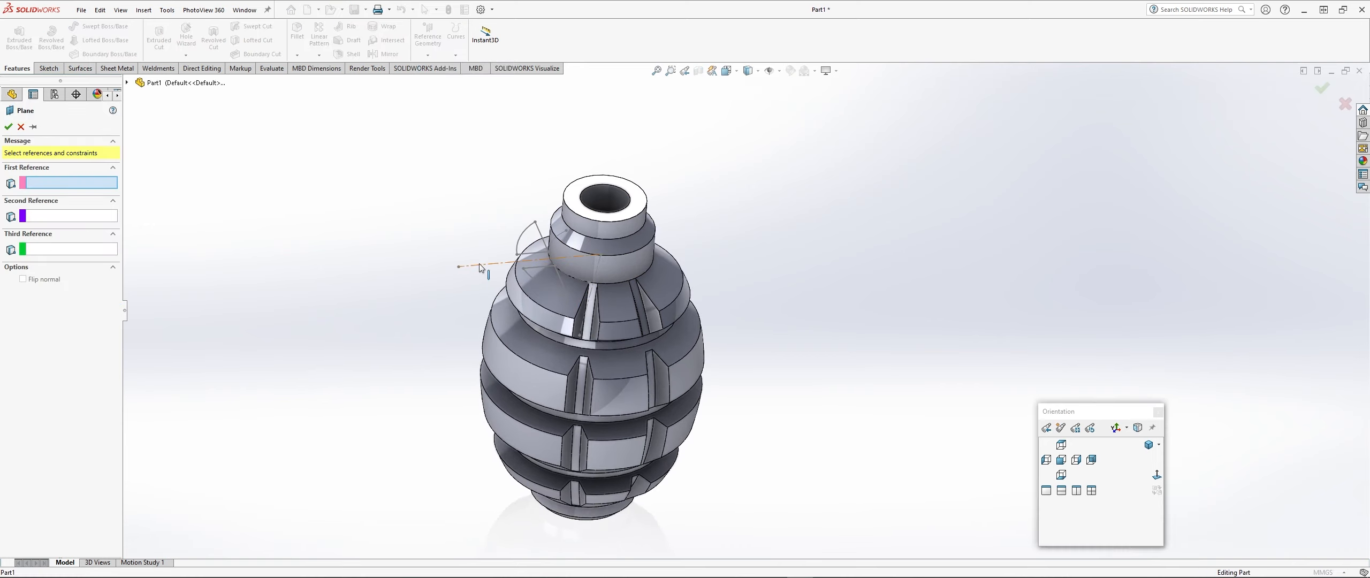
click(480, 264)
middle_drag(481, 270, 638, 503)
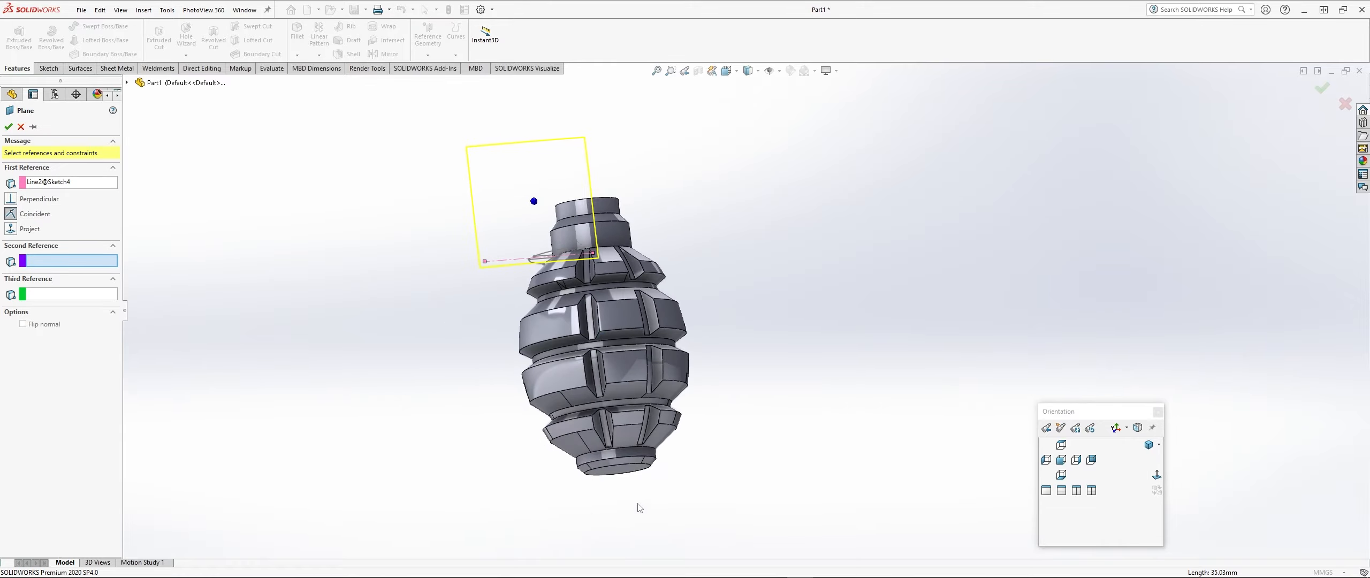
click(622, 475)
middle_drag(486, 489, 480, 497)
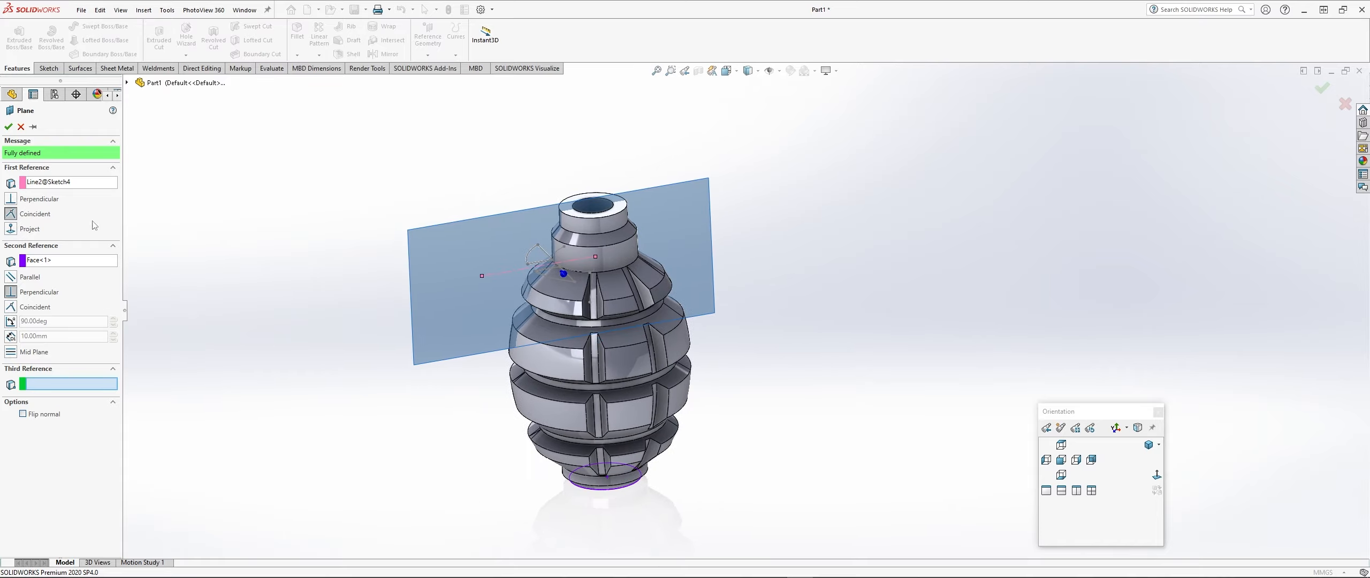
click(8, 126)
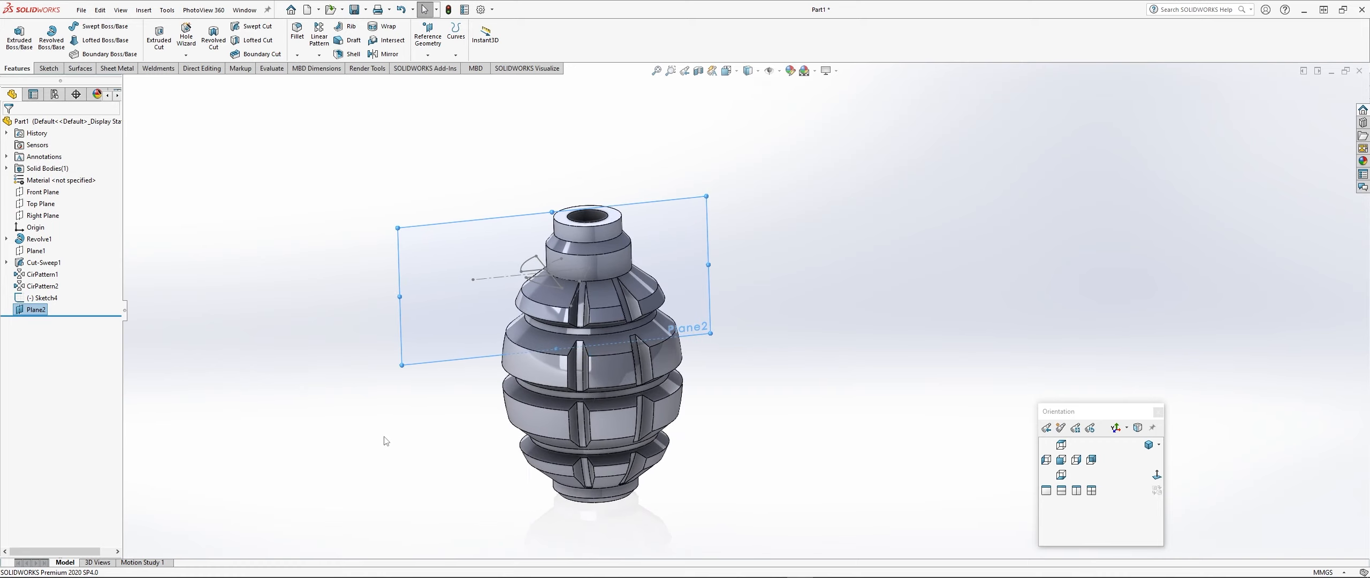
- Start a sketch on the new vertical plane and orient the view normal to it
right_click(37, 313)
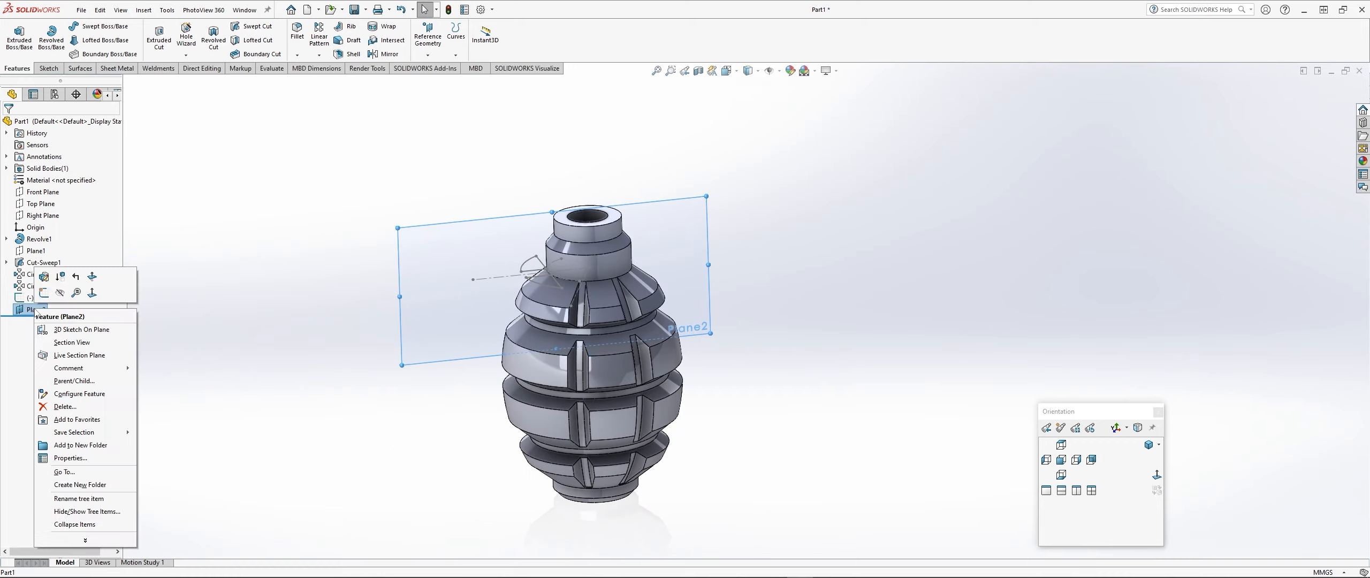
click(46, 299)
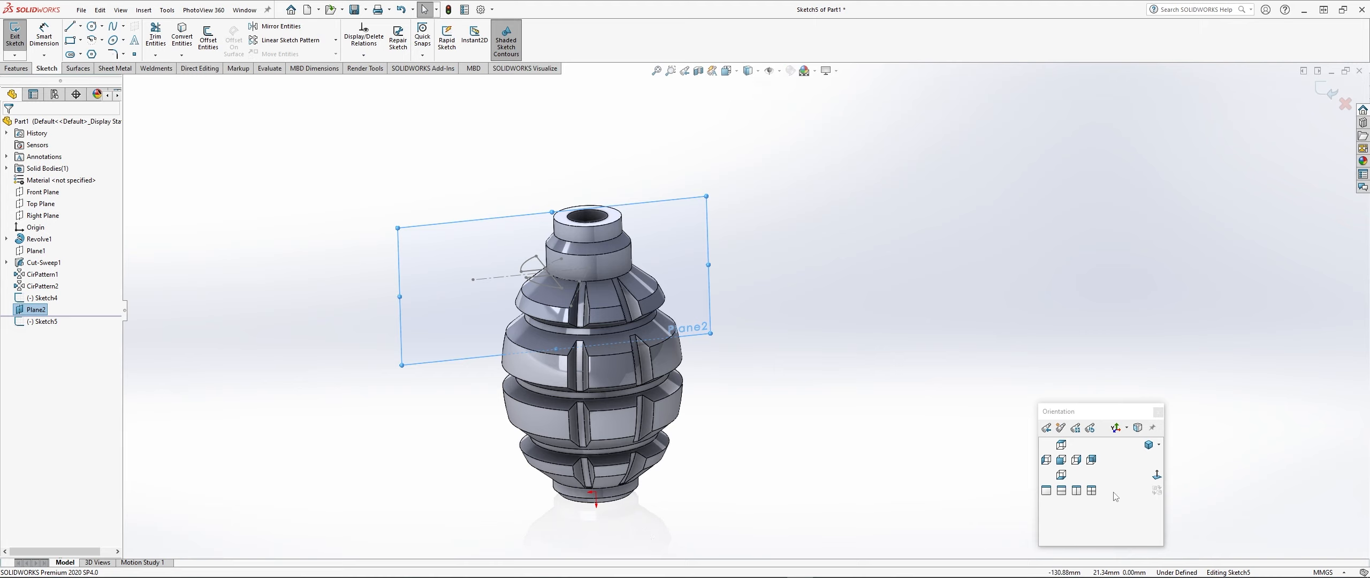
click(1156, 476)
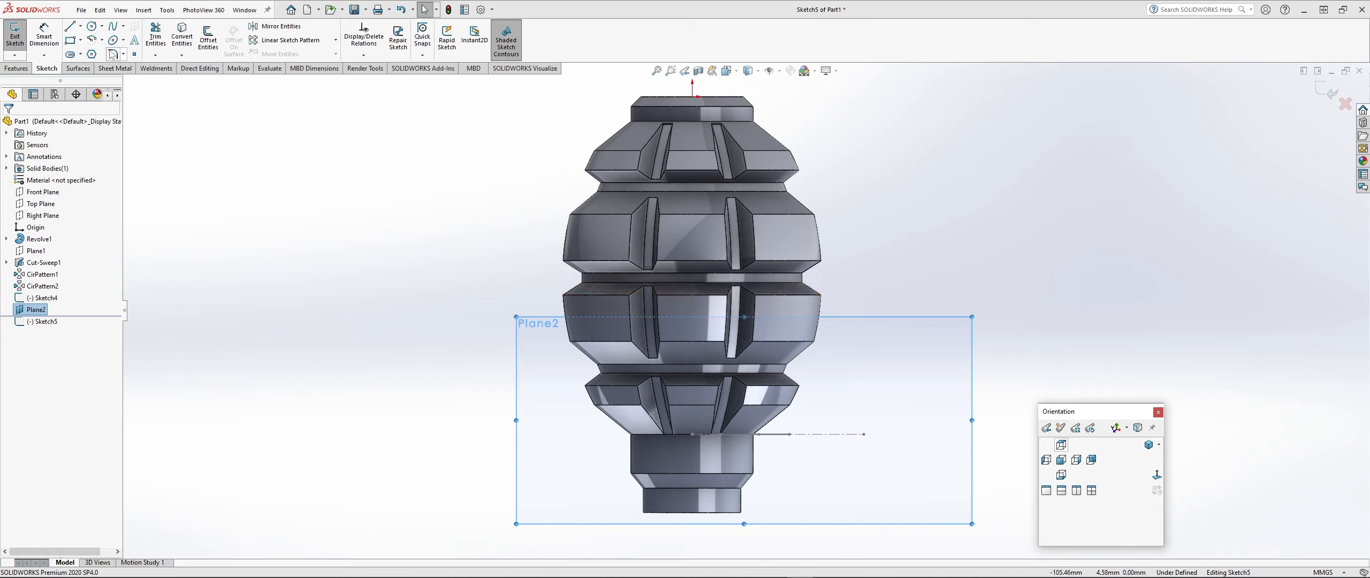
- Convert the outer silhouette edge of the body's upper middle segment into a sketch arc
click(182, 40)
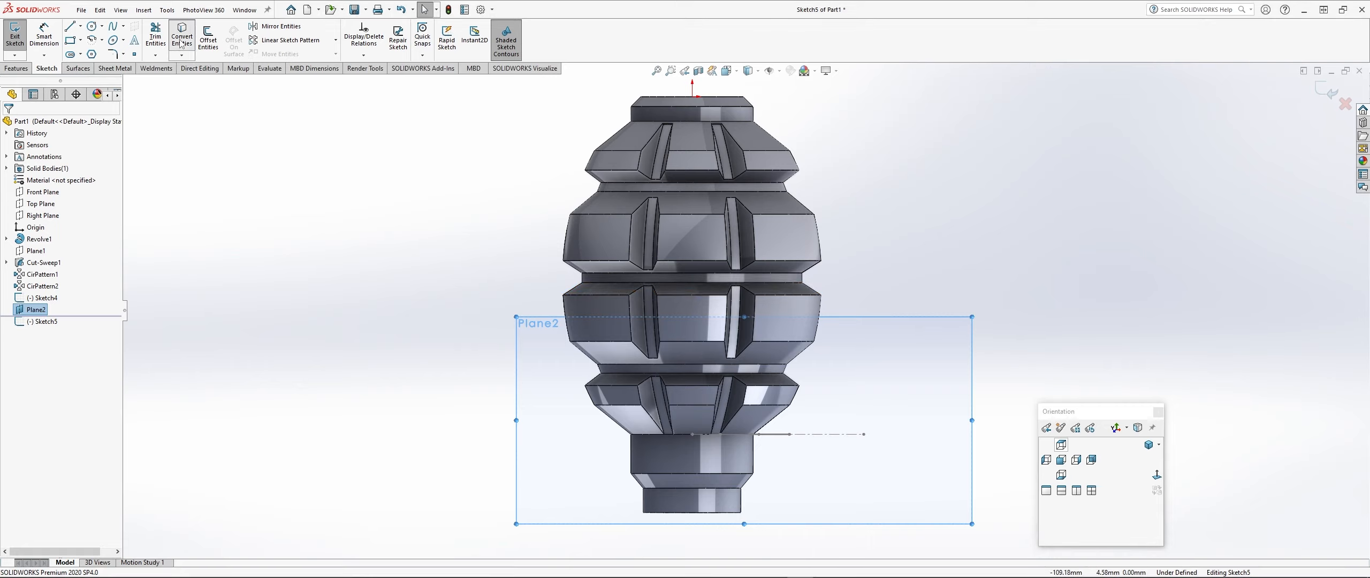
click(820, 240)
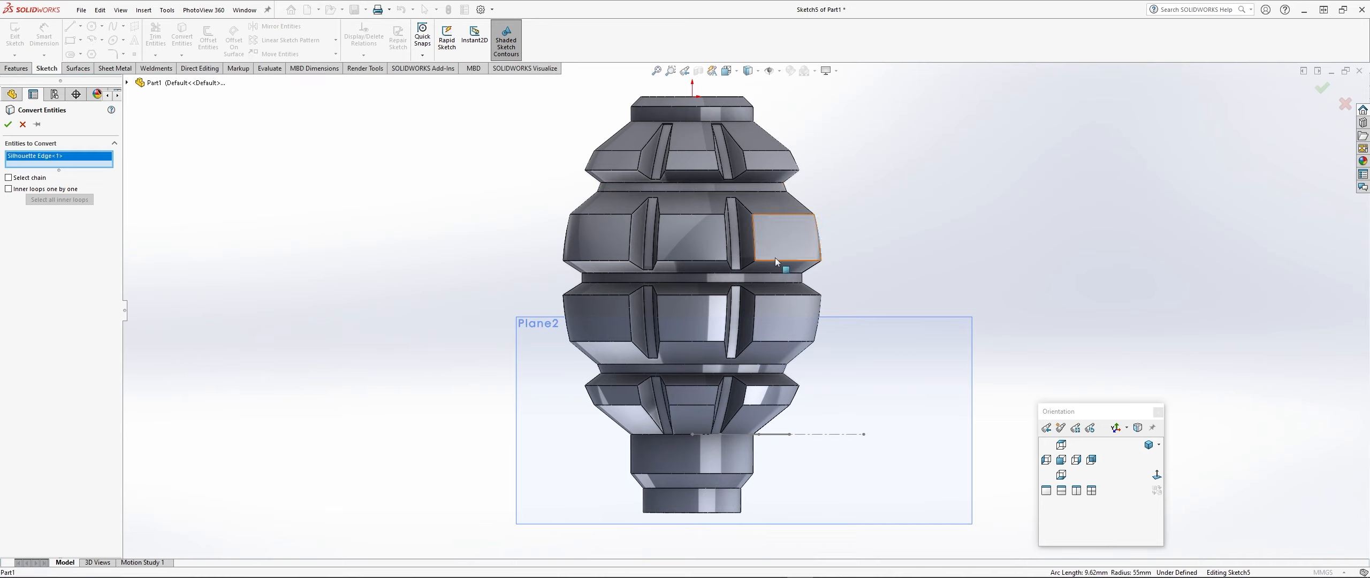
click(8, 126)
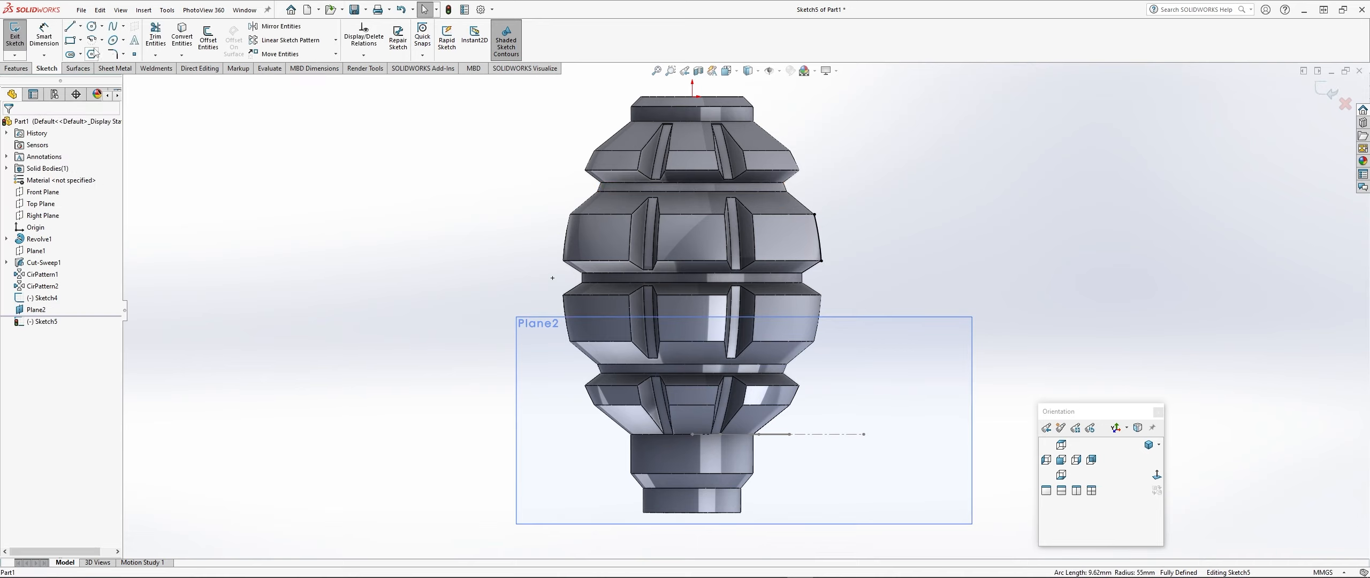
- Draw a horizontal construction line about 72 mm long from the converted arc's center point through the body's middle groove, and fix it
click(80, 25)
click(90, 60)
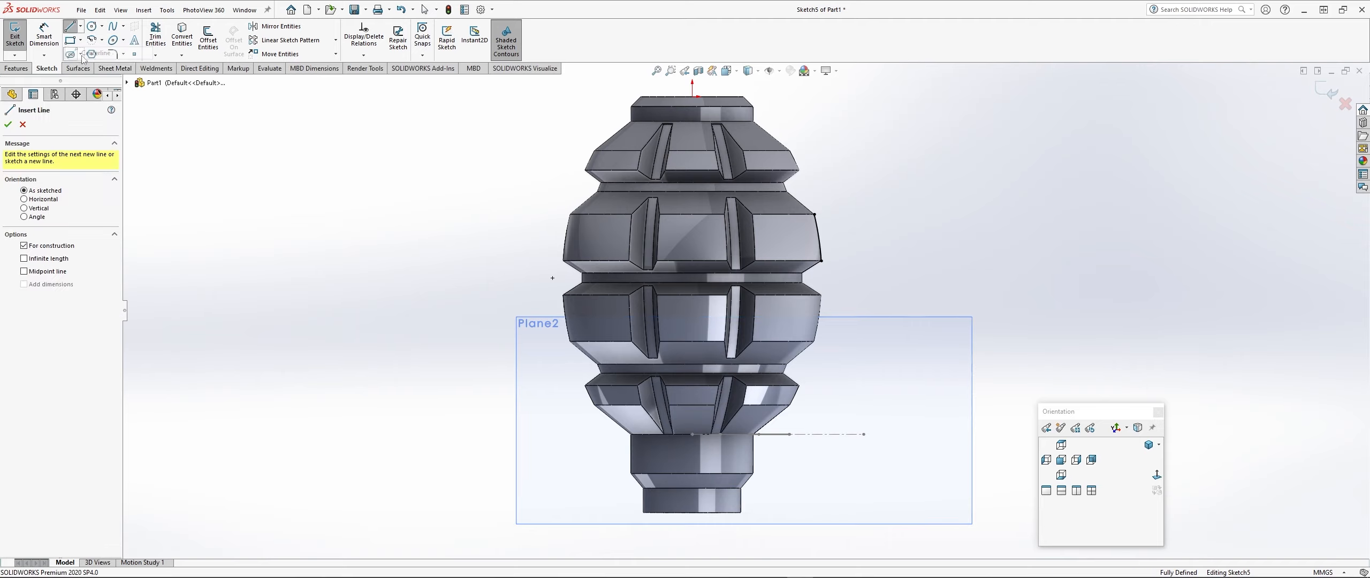
click(552, 278)
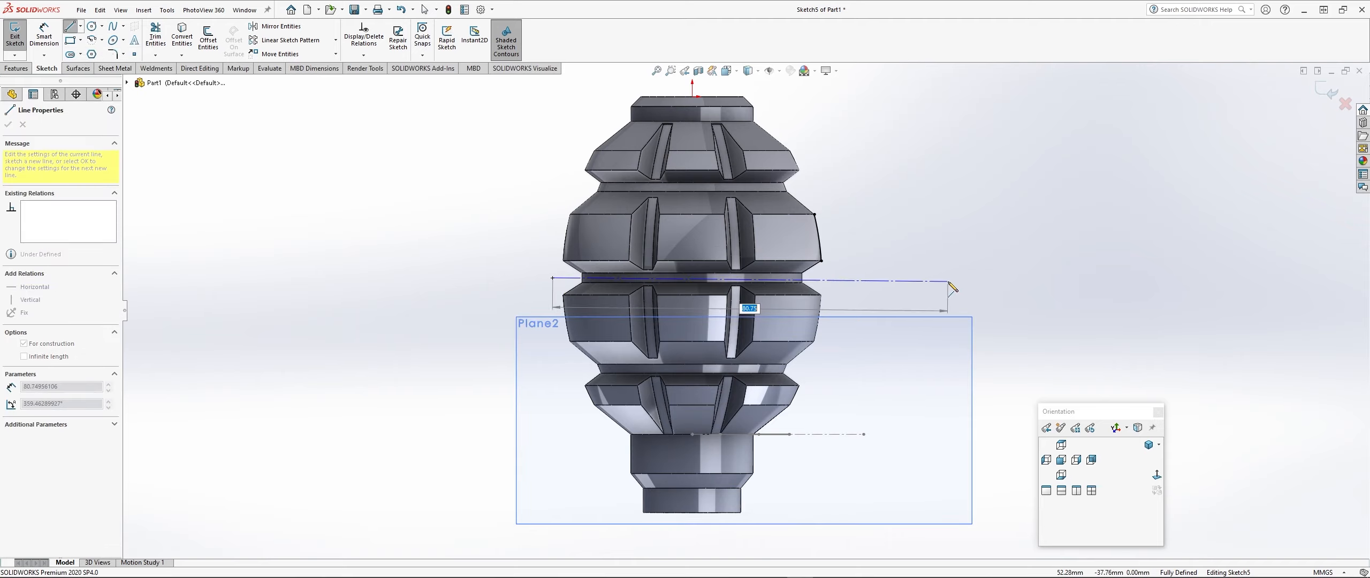
click(906, 278)
key(Escape)
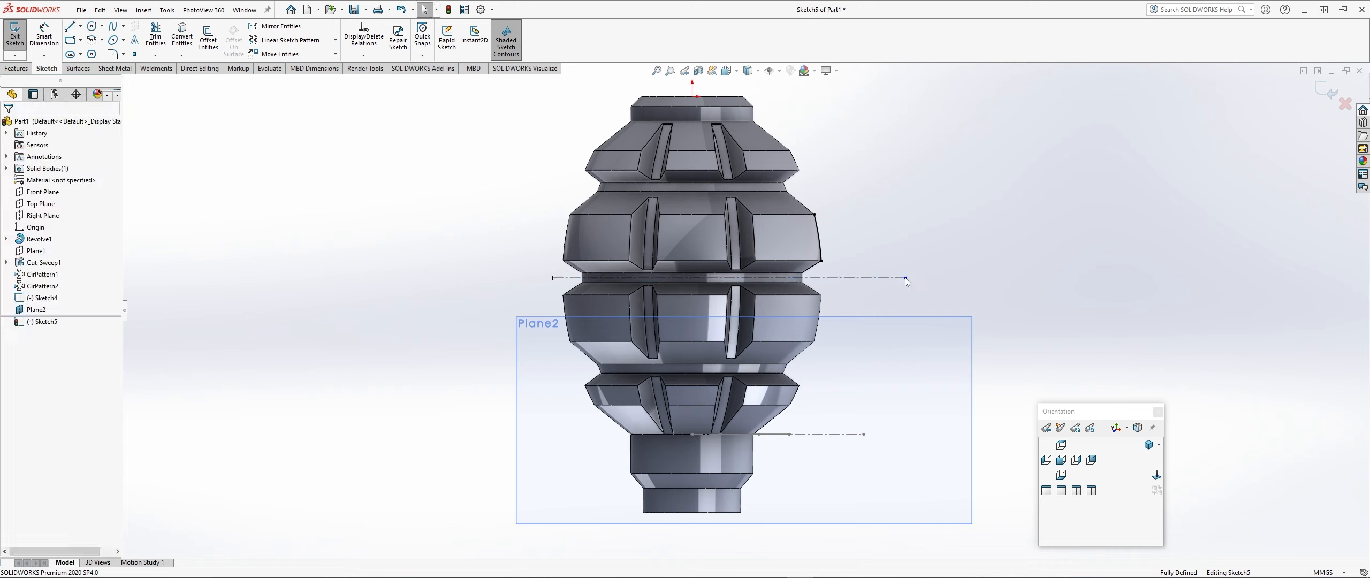
click(832, 277)
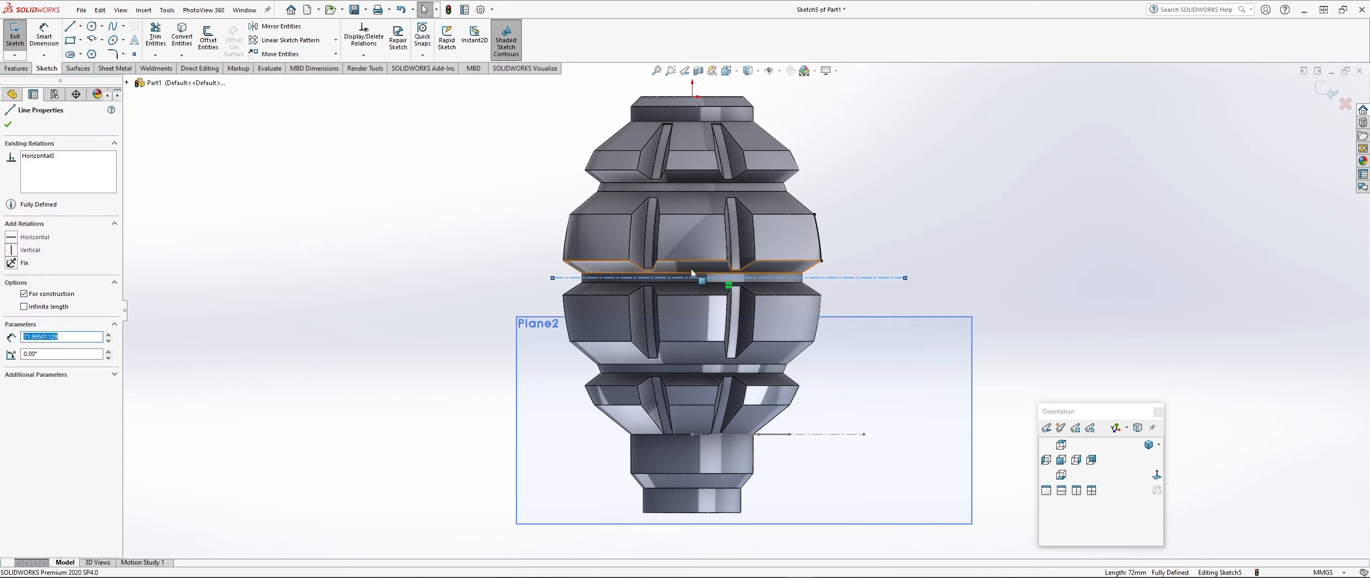
click(11, 263)
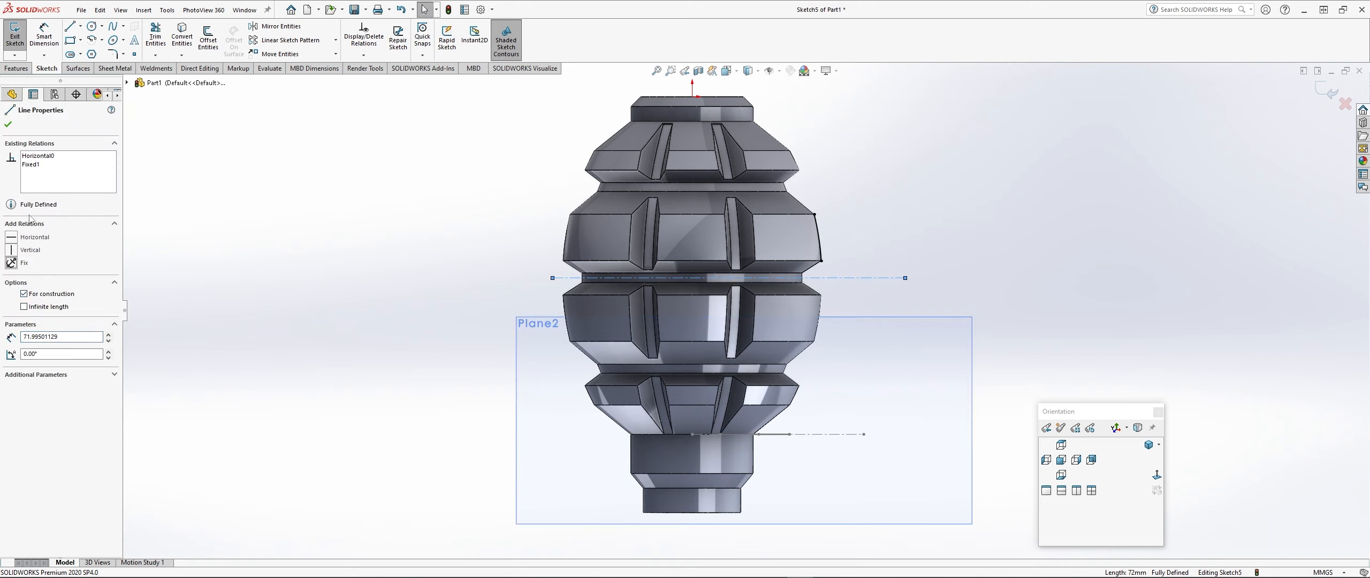
click(11, 125)
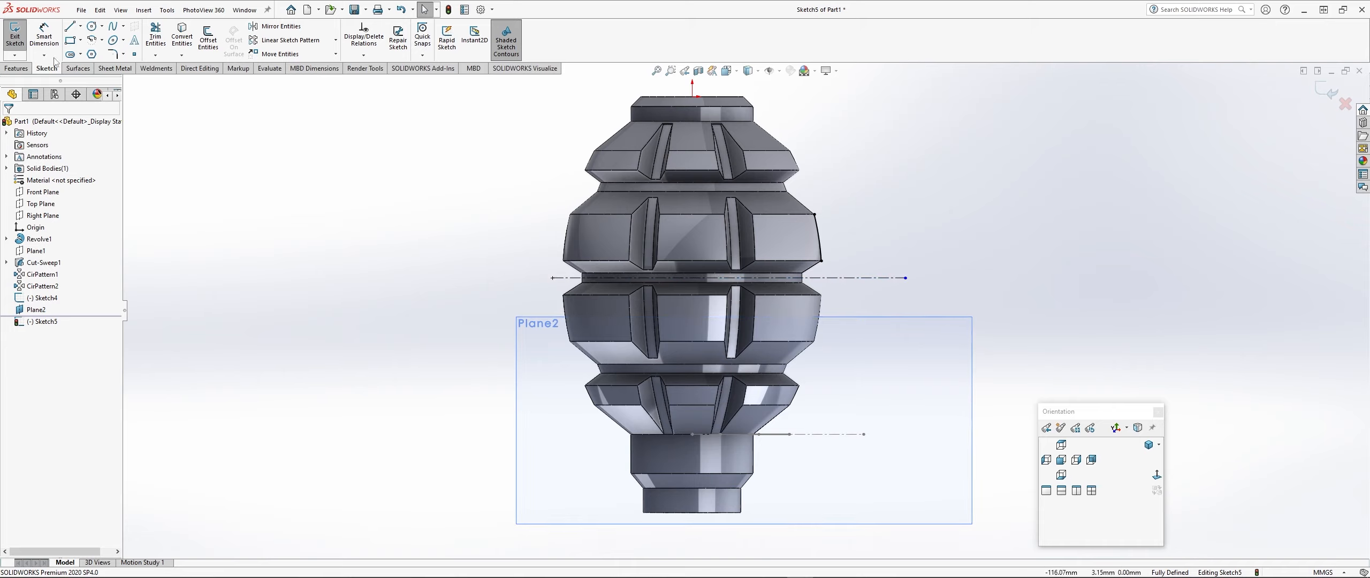
- Draw a horizontal construction line about 45 mm long outward from the body's axis at the level of the small end collar
click(81, 26)
click(99, 53)
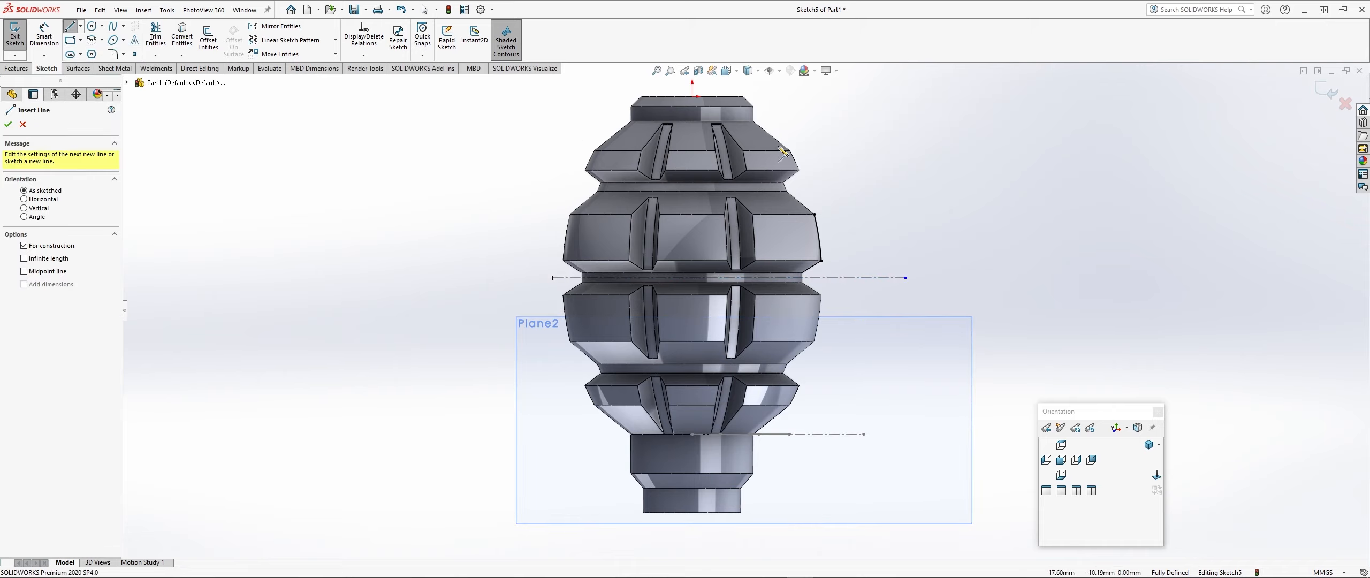
click(692, 107)
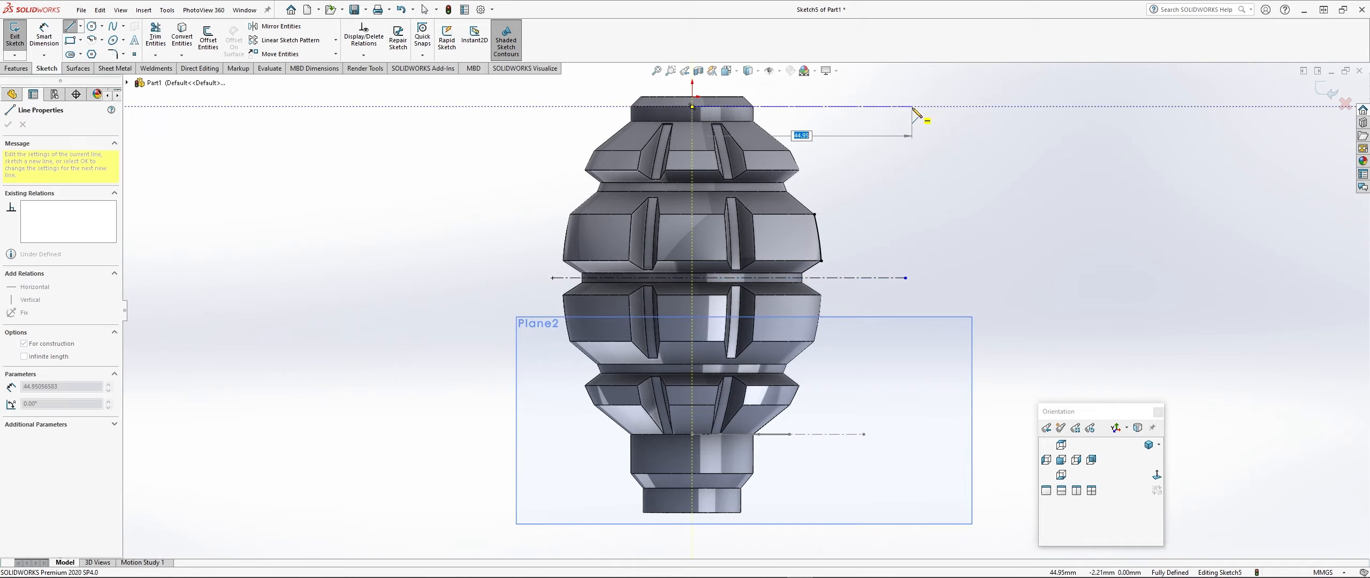
click(912, 106)
key(Escape)
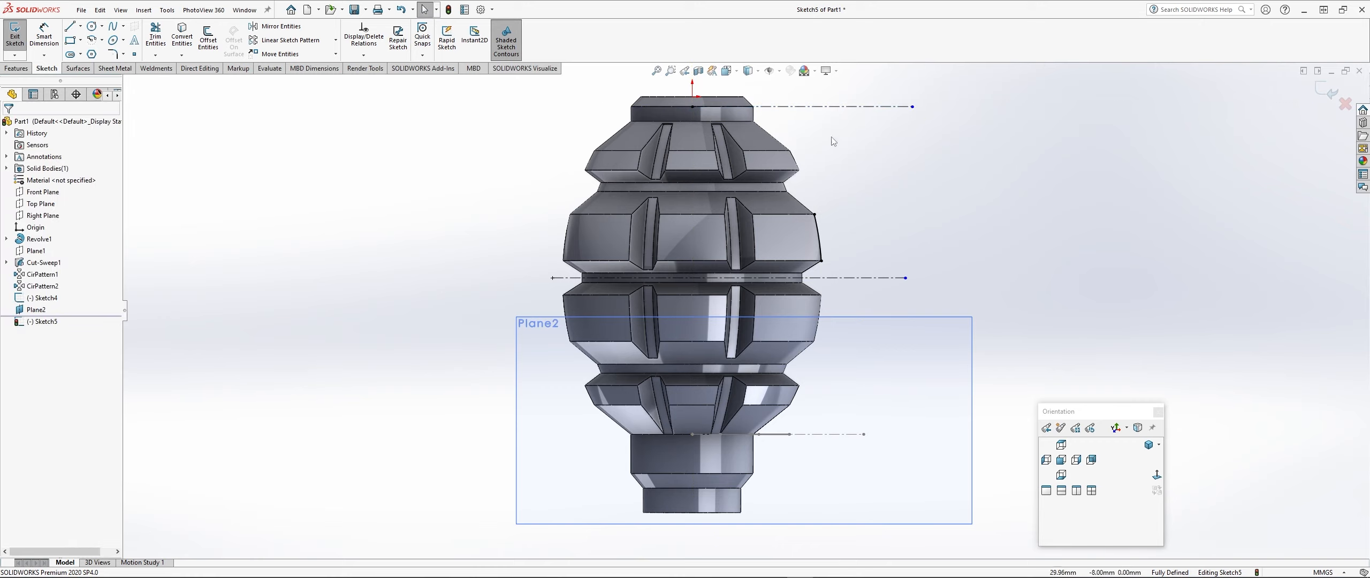
- Draw a horizontal construction line outward from the body's axis along the wedge sketch plane, where the neck meets the grooved body
click(81, 26)
click(99, 53)
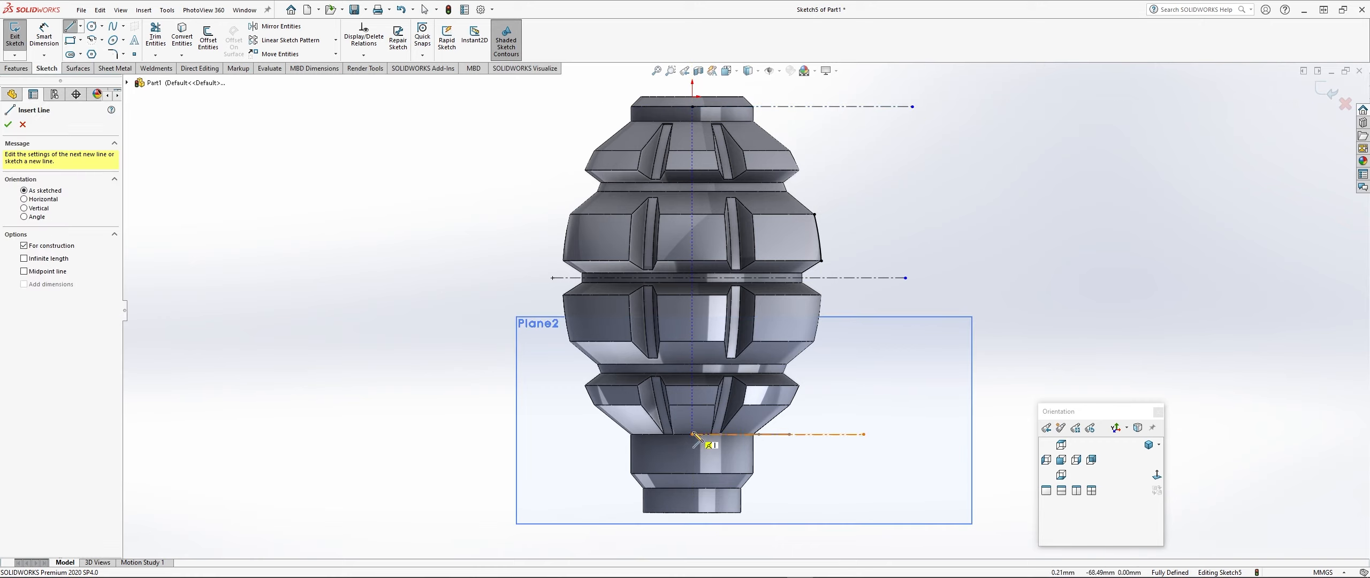
click(693, 434)
click(930, 434)
key(Escape)
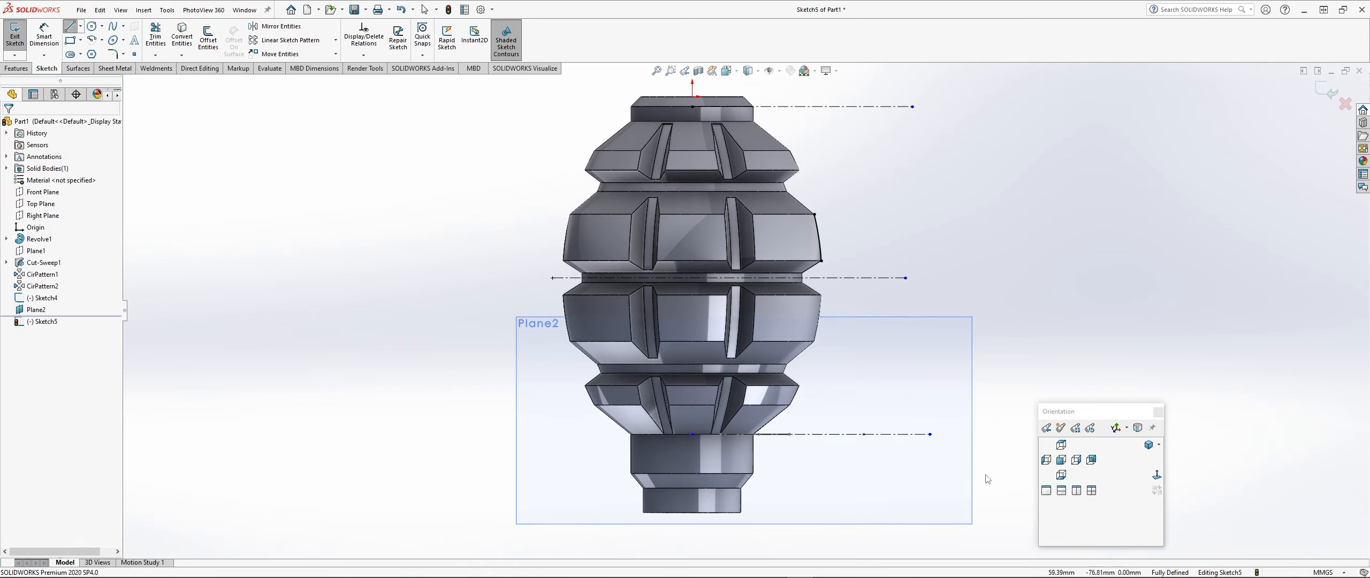
key(Escape)
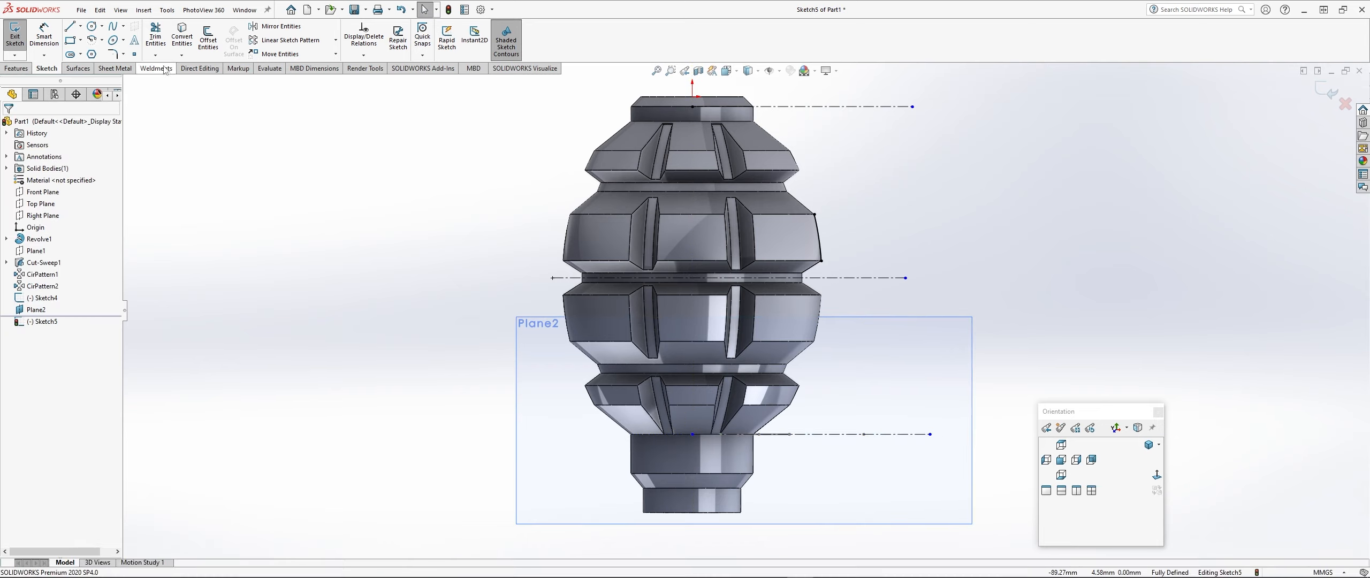
- Draw a centerpoint arc of about 65 mm radius around the converted arc's center, ending on the upper and lower construction lines
click(93, 41)
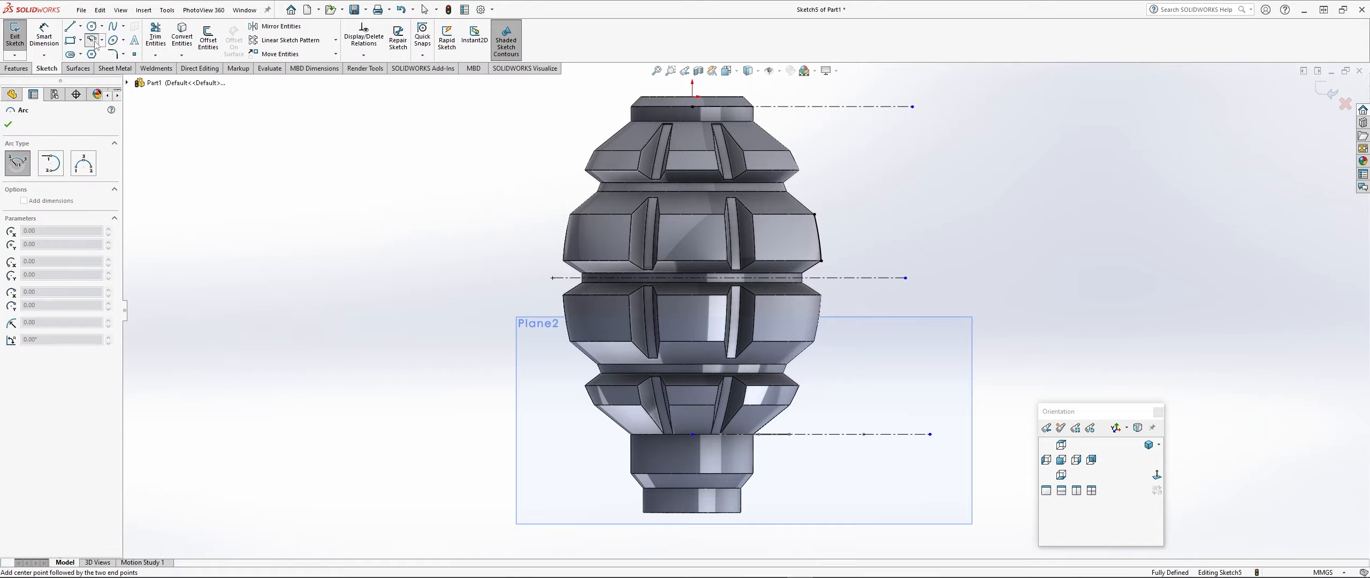
click(552, 277)
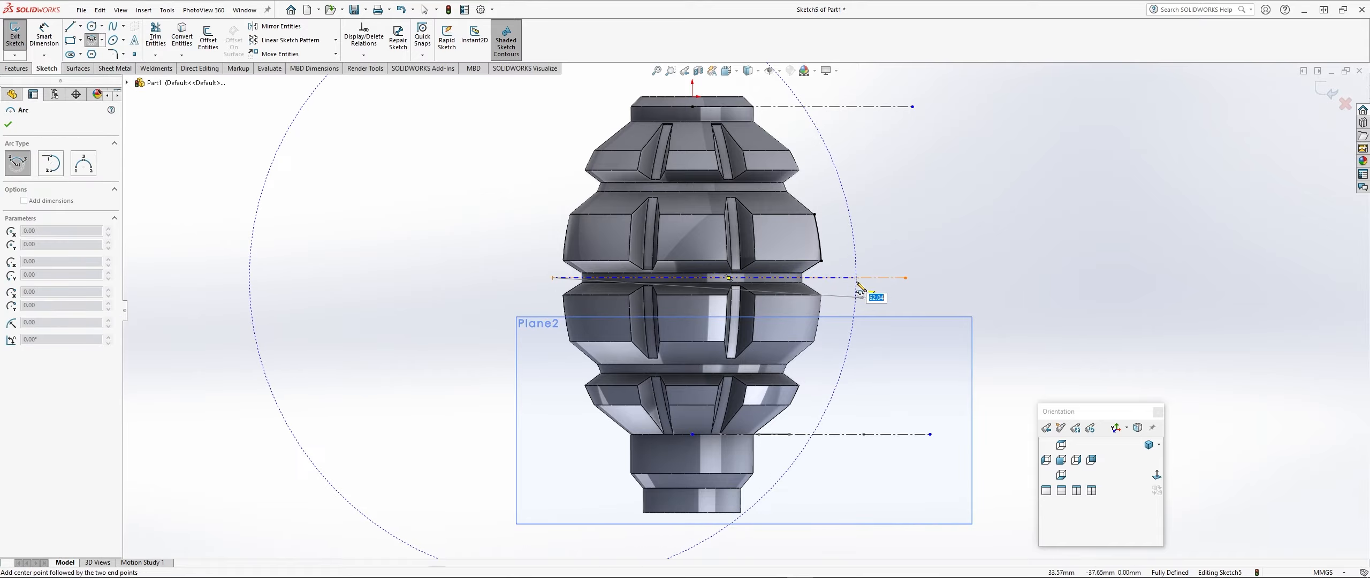
click(821, 106)
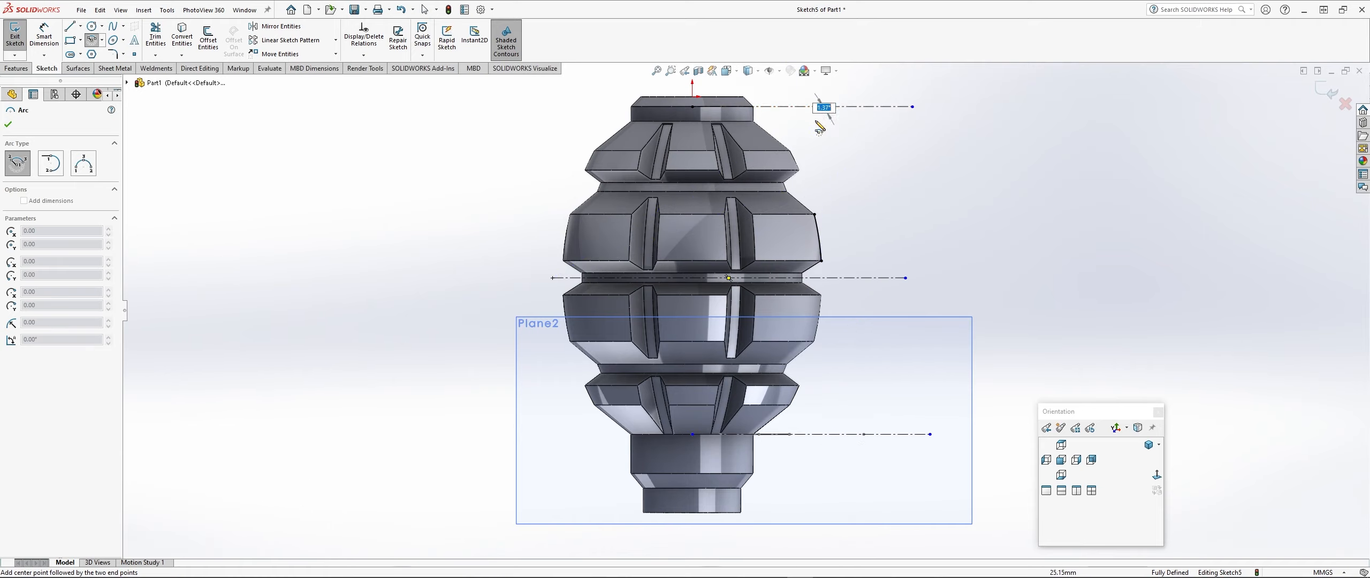
click(832, 433)
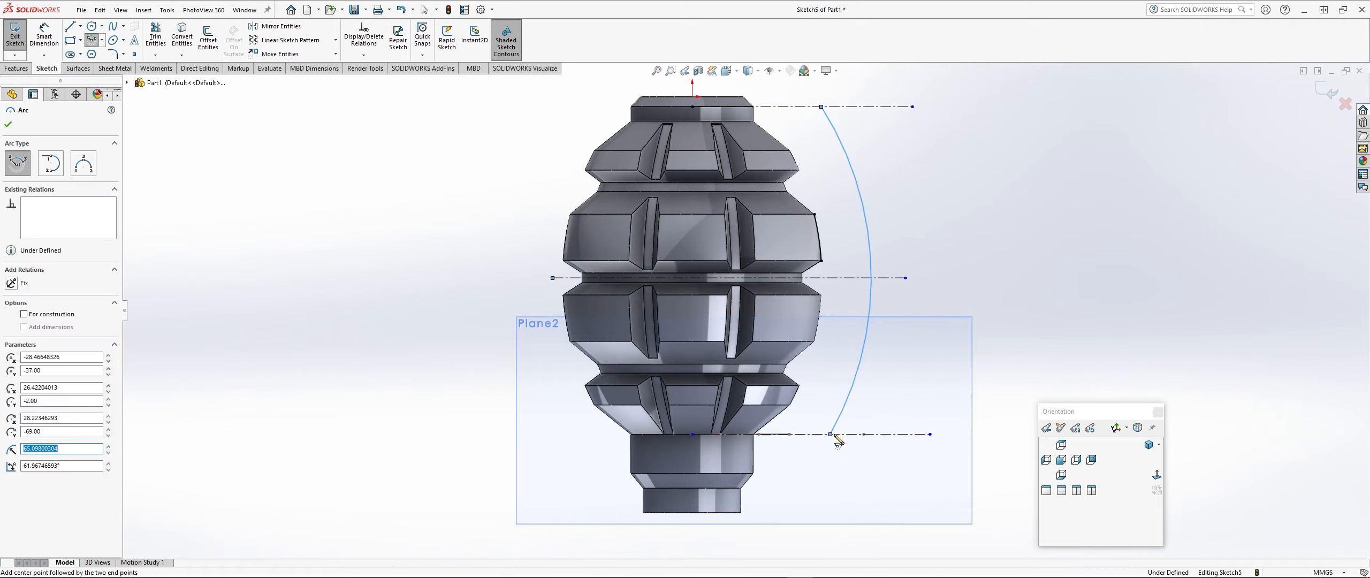
key(Escape)
- Dimension the long arc's radius as 55 mm and exit the sketch
click(44, 37)
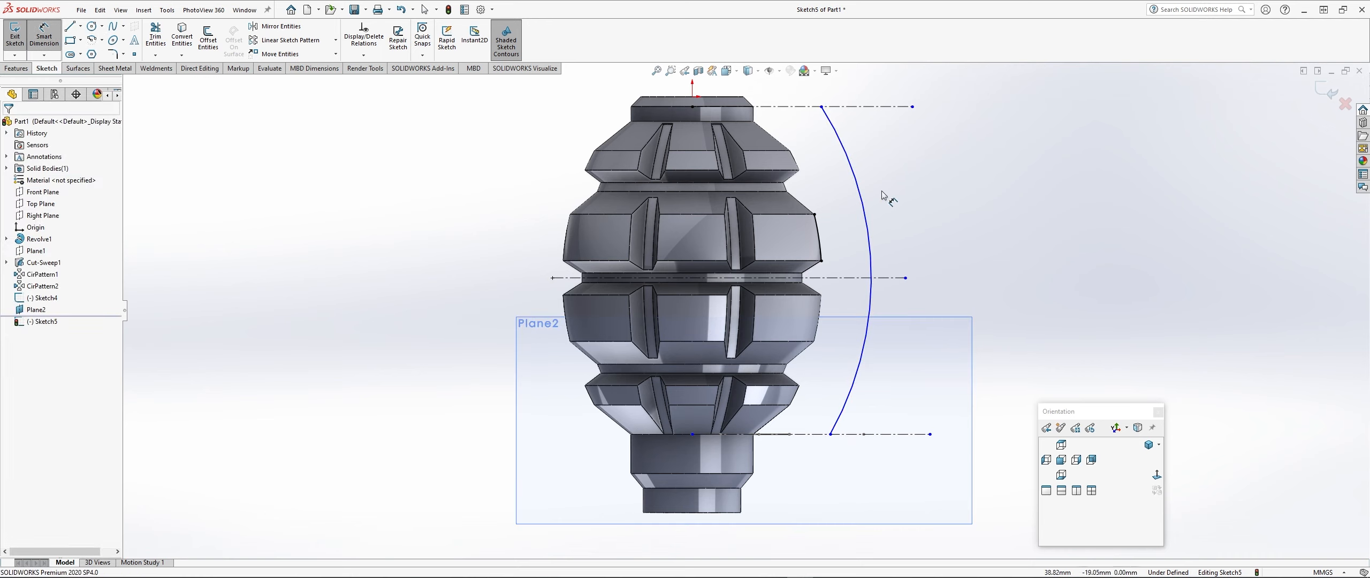
click(866, 214)
click(889, 210)
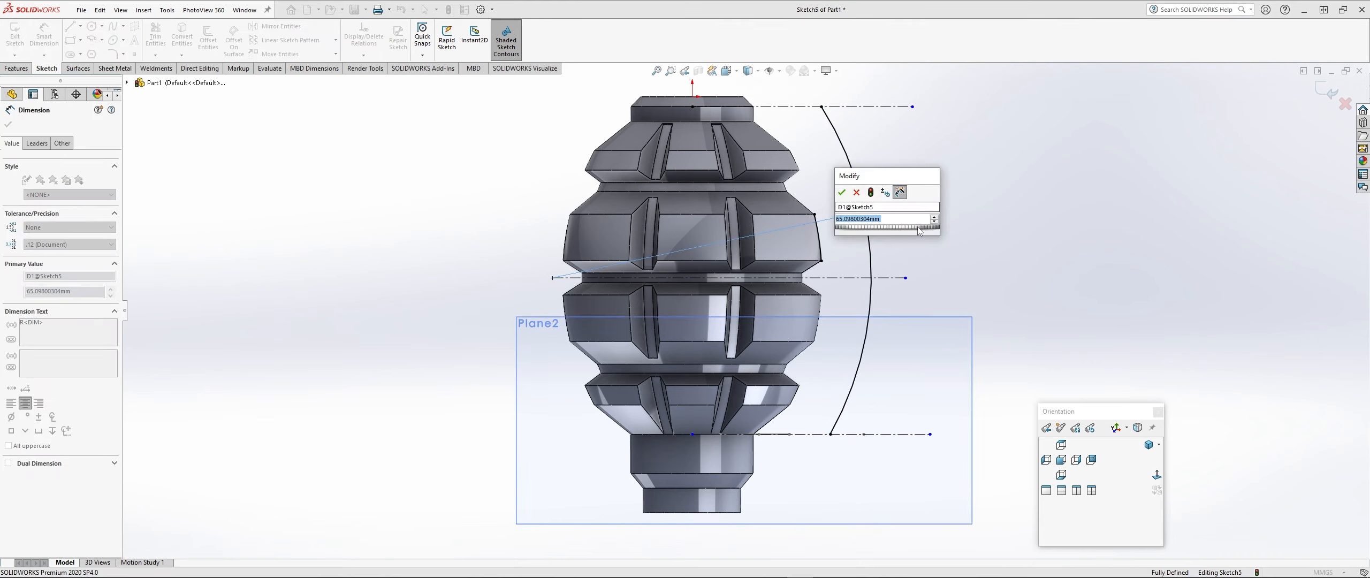
text(55)
key(Return)
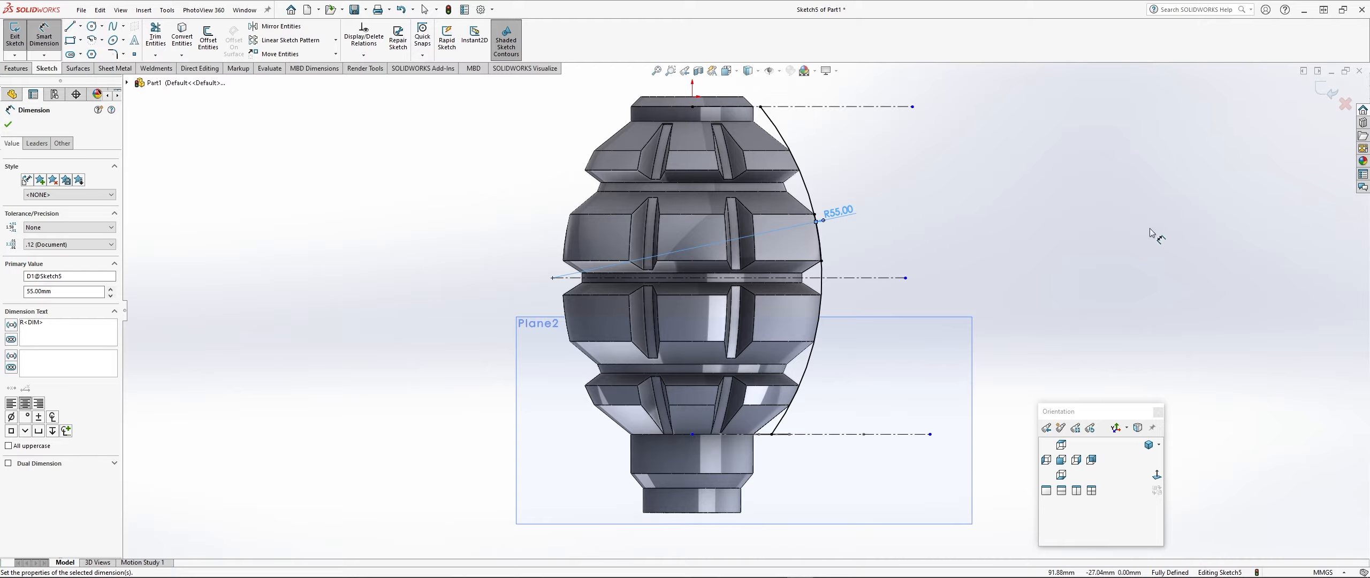
click(1327, 91)
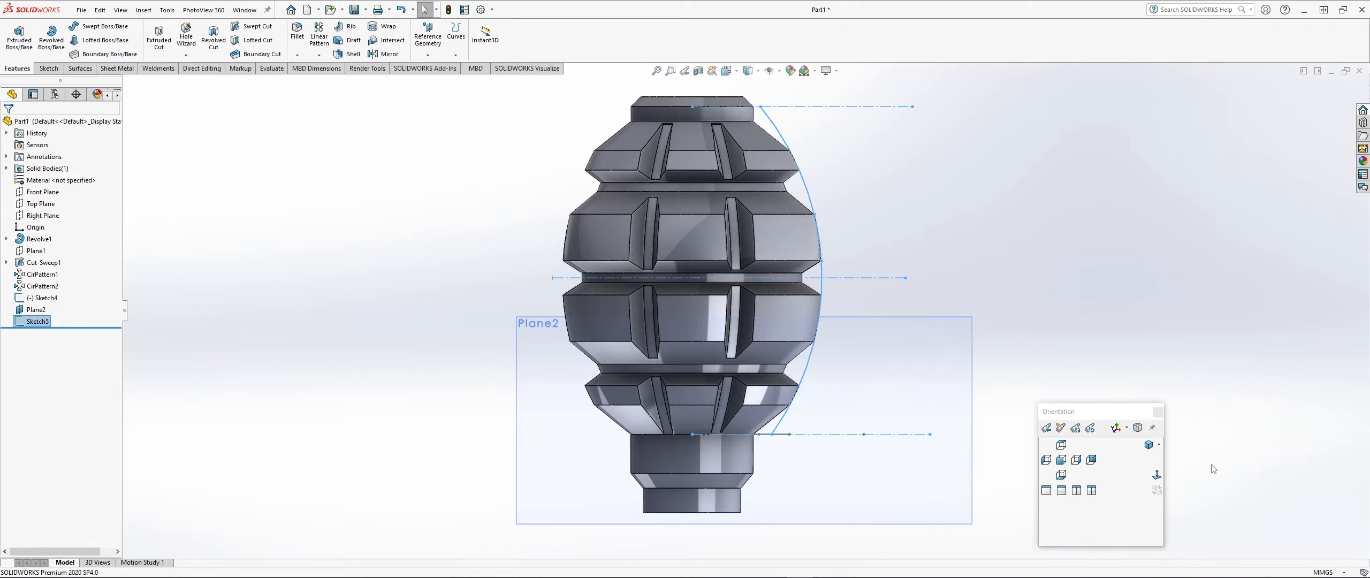
- Try a swept cut using the mirrored wedge sketch as the profile and the new arc sketch as the path
click(1148, 446)
middle_drag(950, 370, 951, 340)
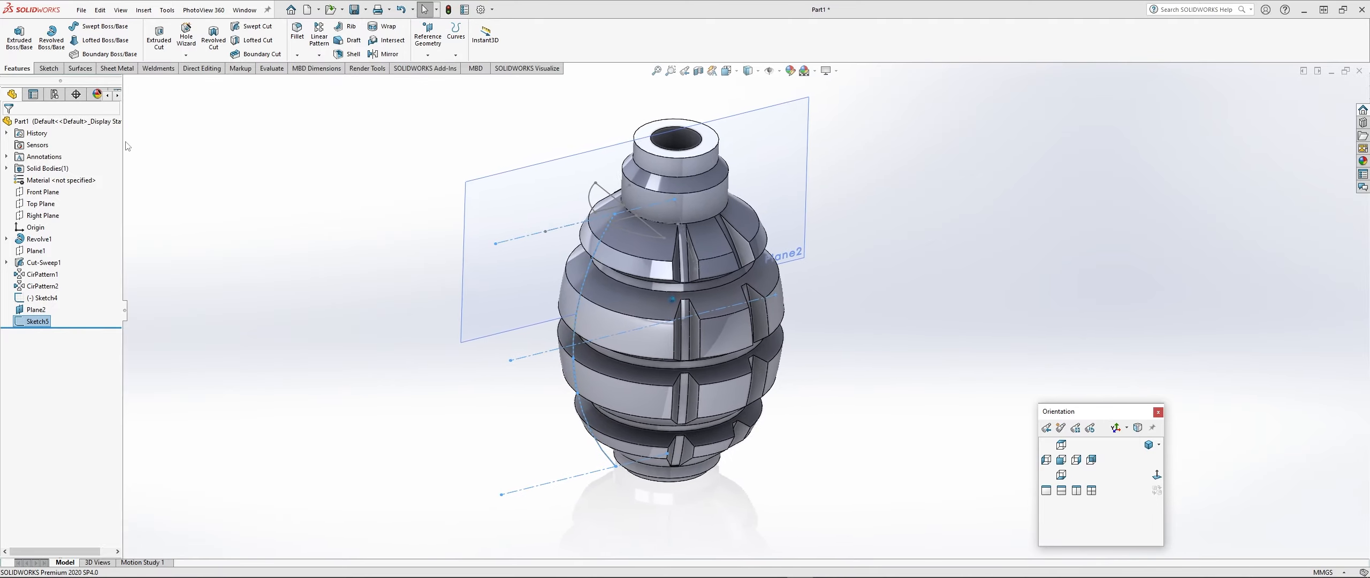
click(256, 28)
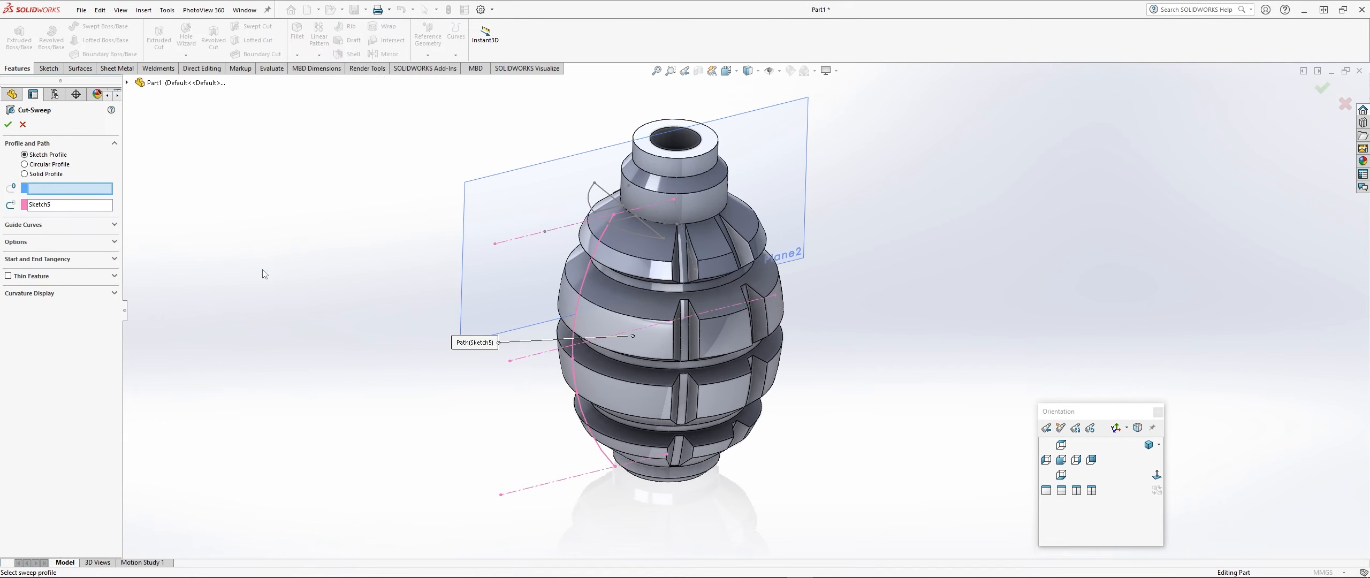
click(606, 192)
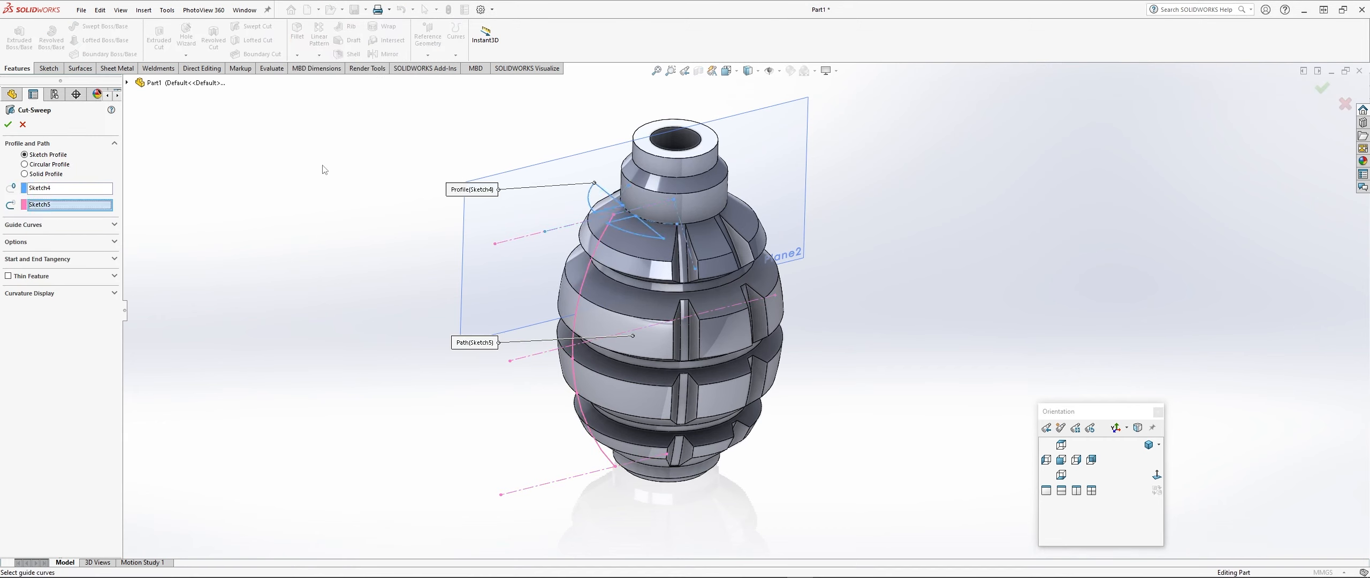
click(8, 124)
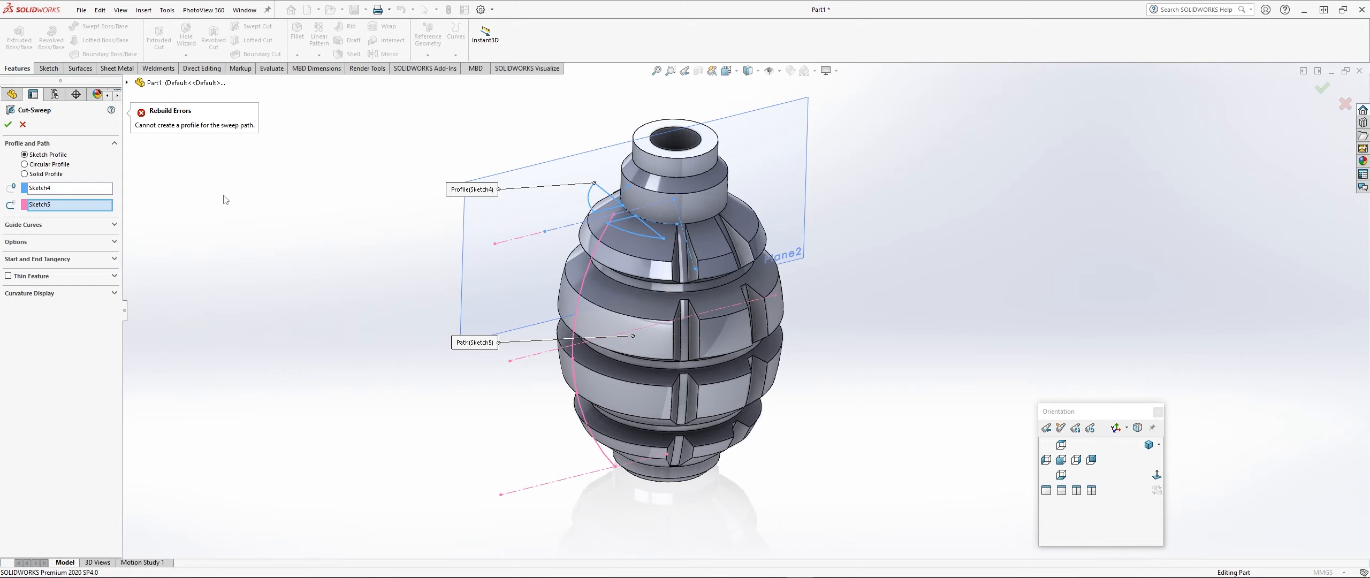
click(22, 124)
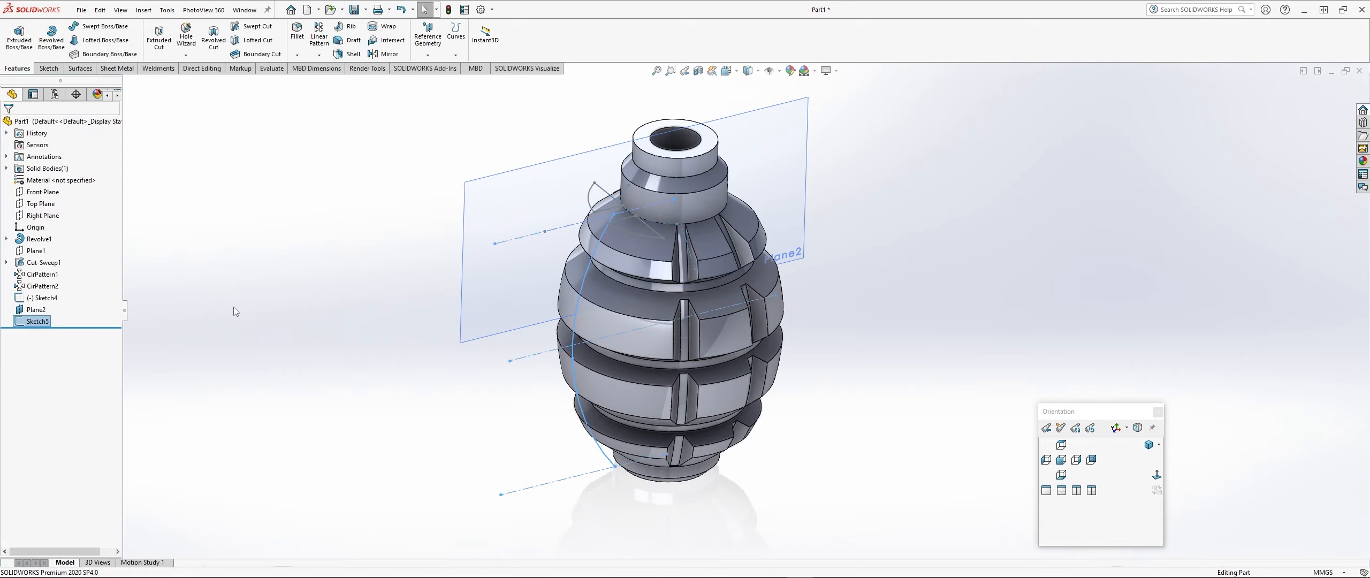
- Edit the path sketch, delete the short converted silhouette arc overlapping the R55 arc, and exit the sketch
click(35, 323)
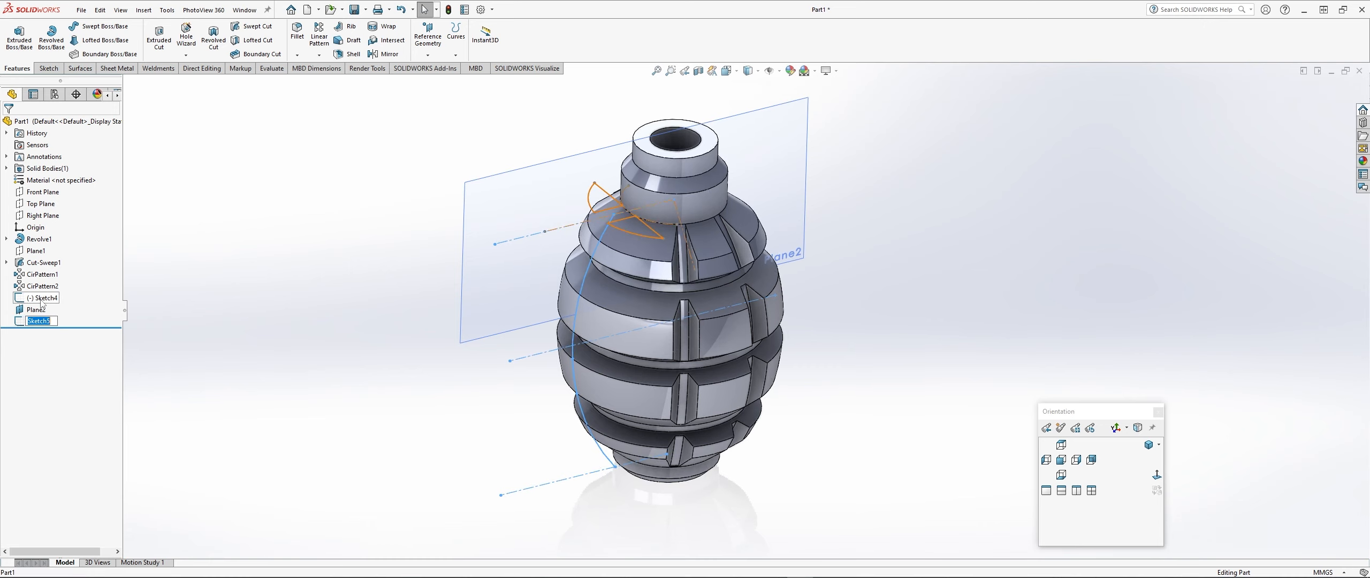
click(205, 333)
click(45, 322)
click(56, 290)
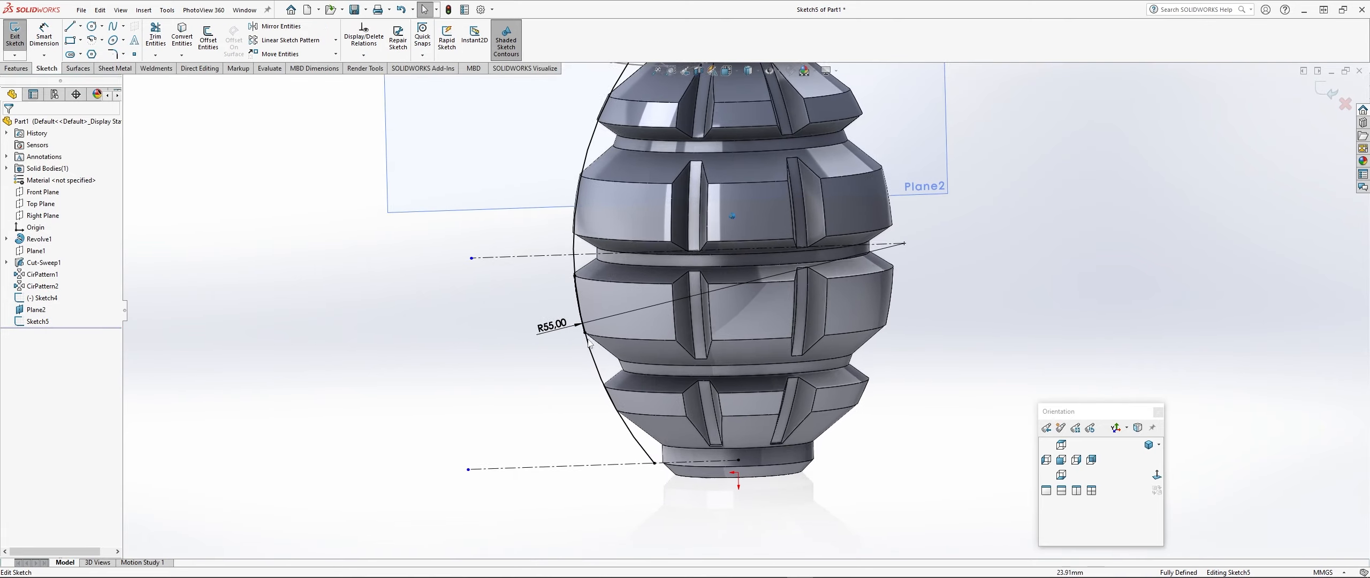
click(568, 295)
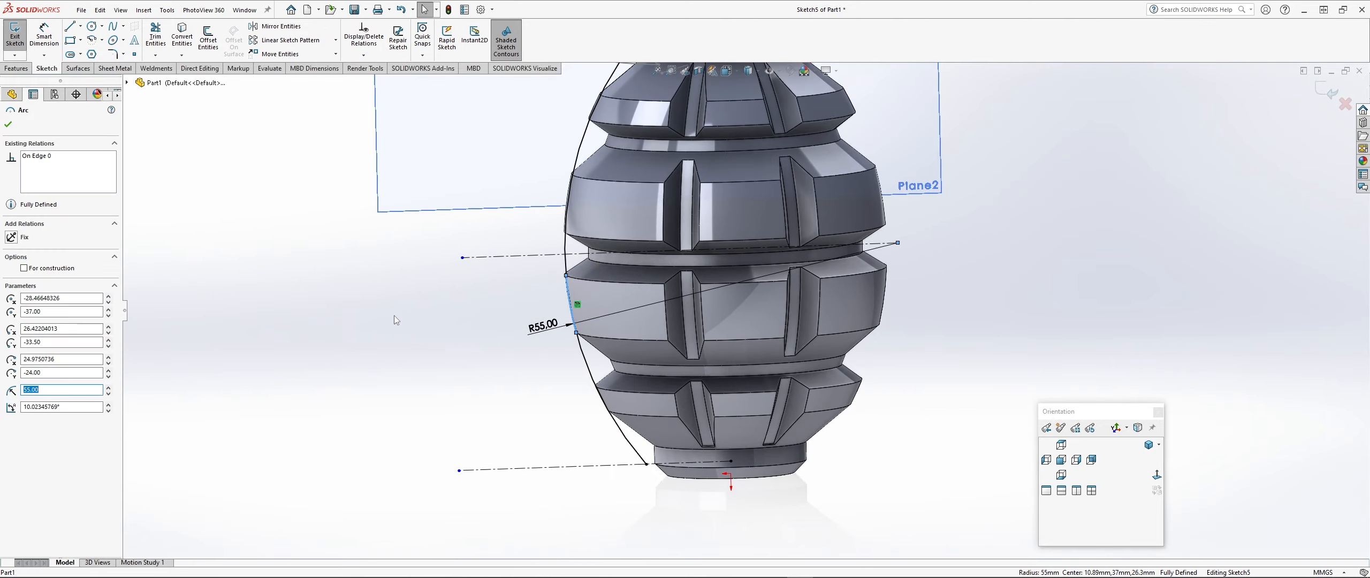
click(395, 316)
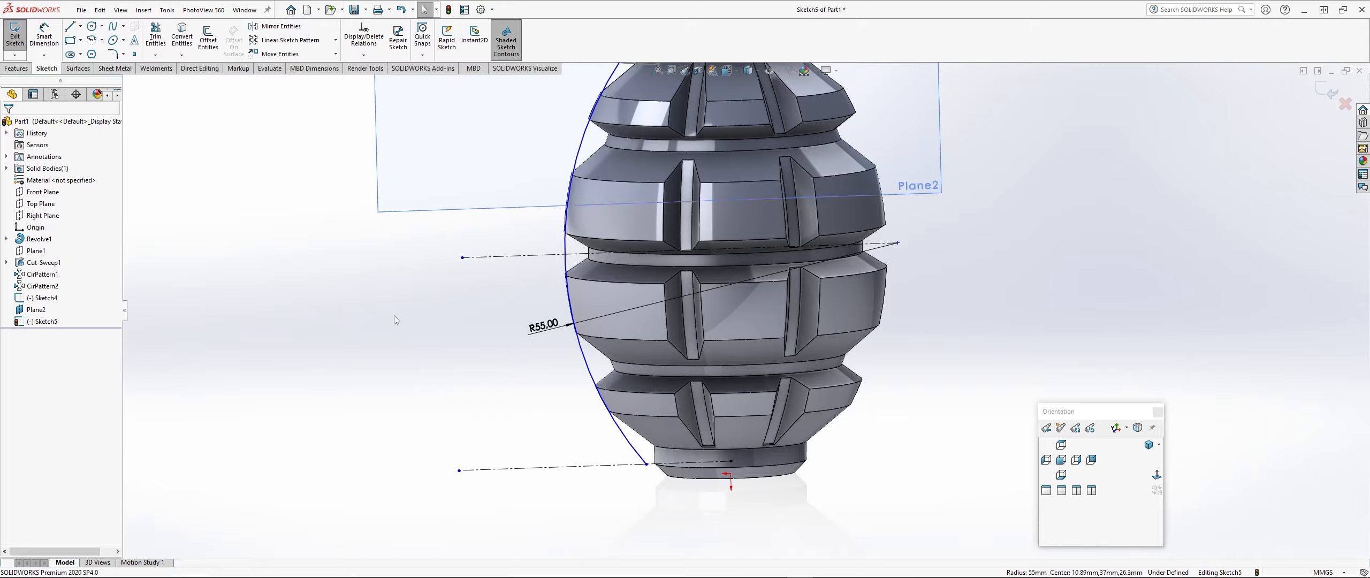
middle_drag(495, 289, 490, 336)
scroll(695, 482, up, 2)
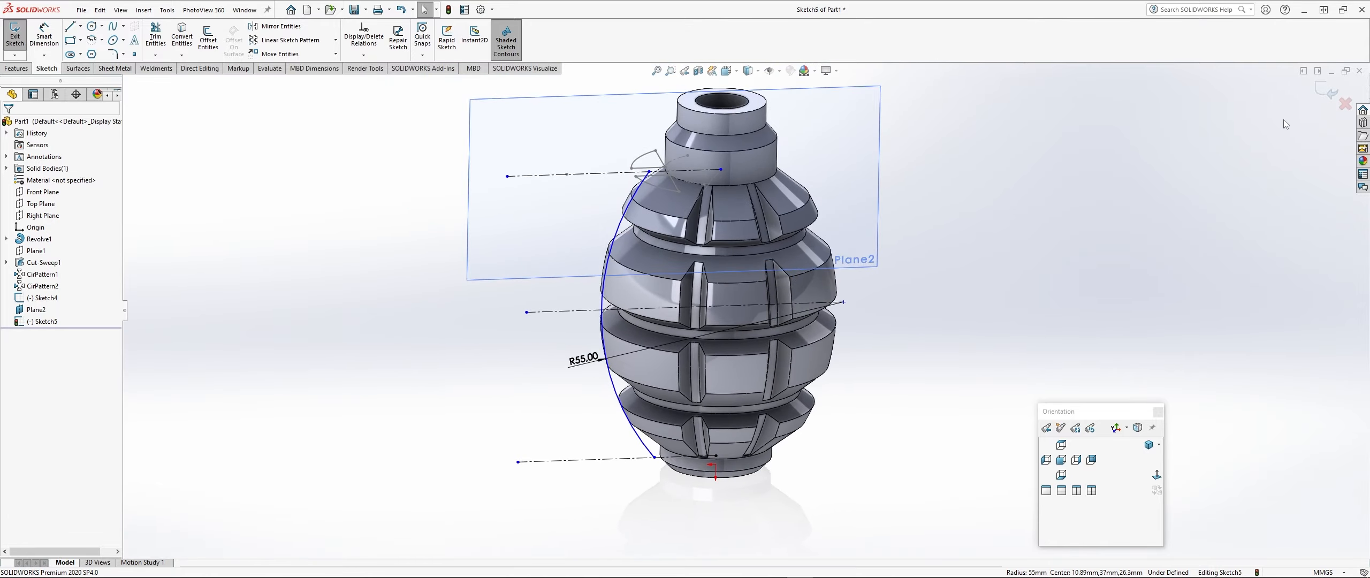
click(1328, 93)
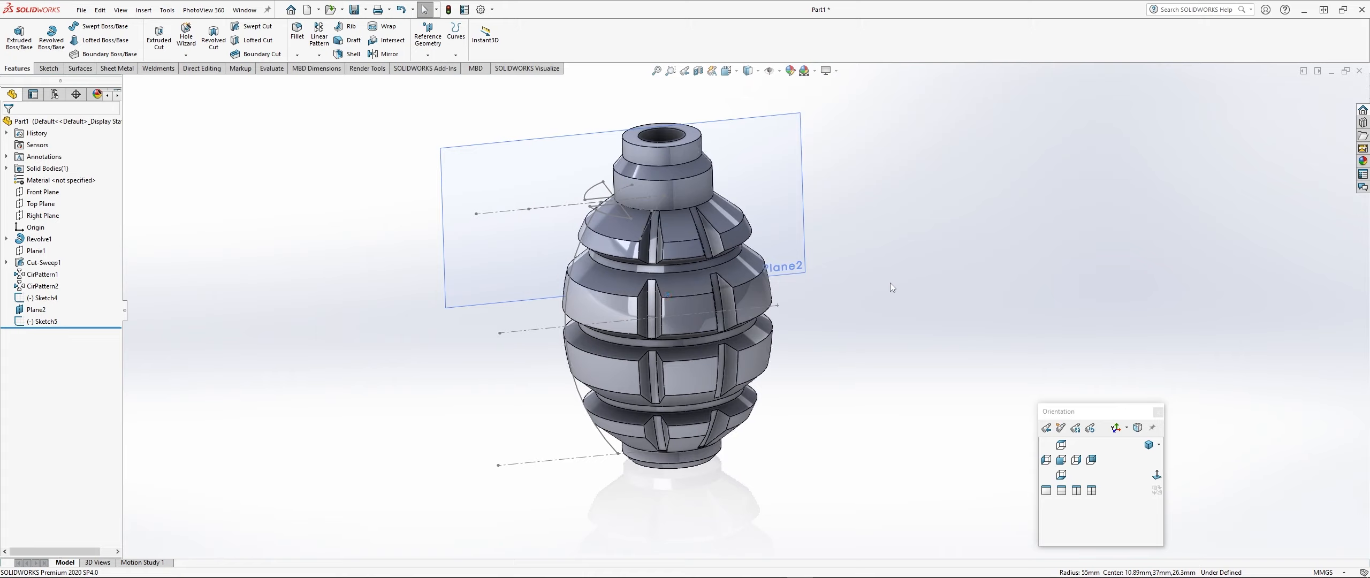
scroll(551, 275, down, 1)
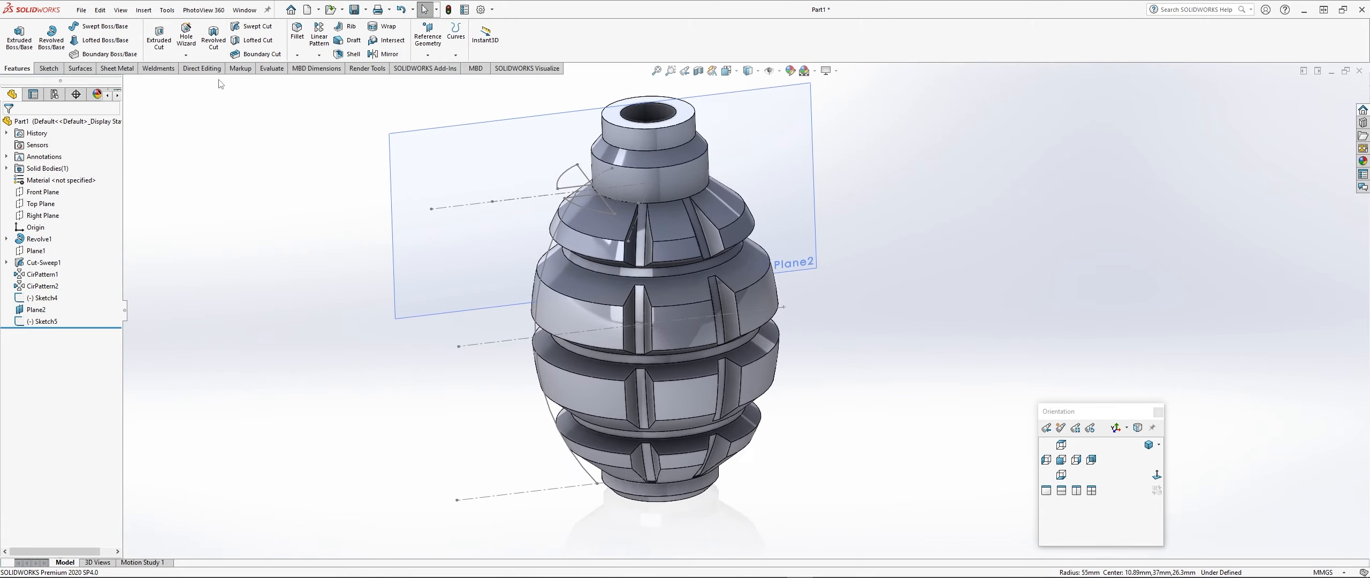
- Create a swept cut using the mirrored wedge sketch as the profile and the R55 arc sketch as the path, and hide Plane2
click(252, 28)
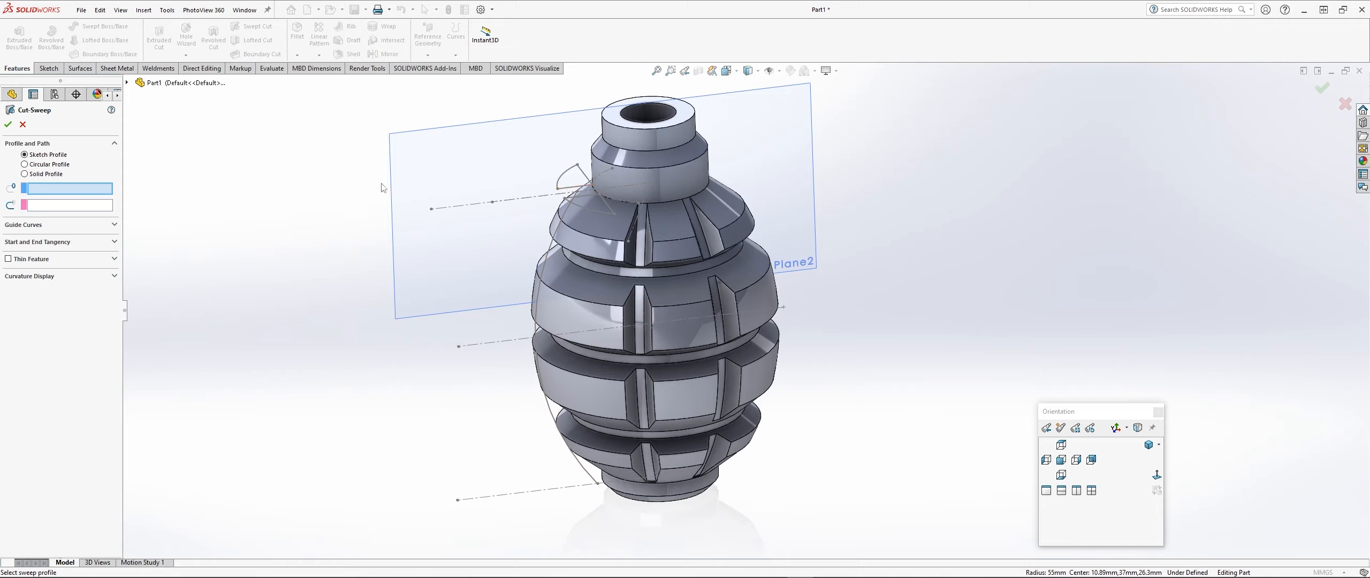
click(563, 177)
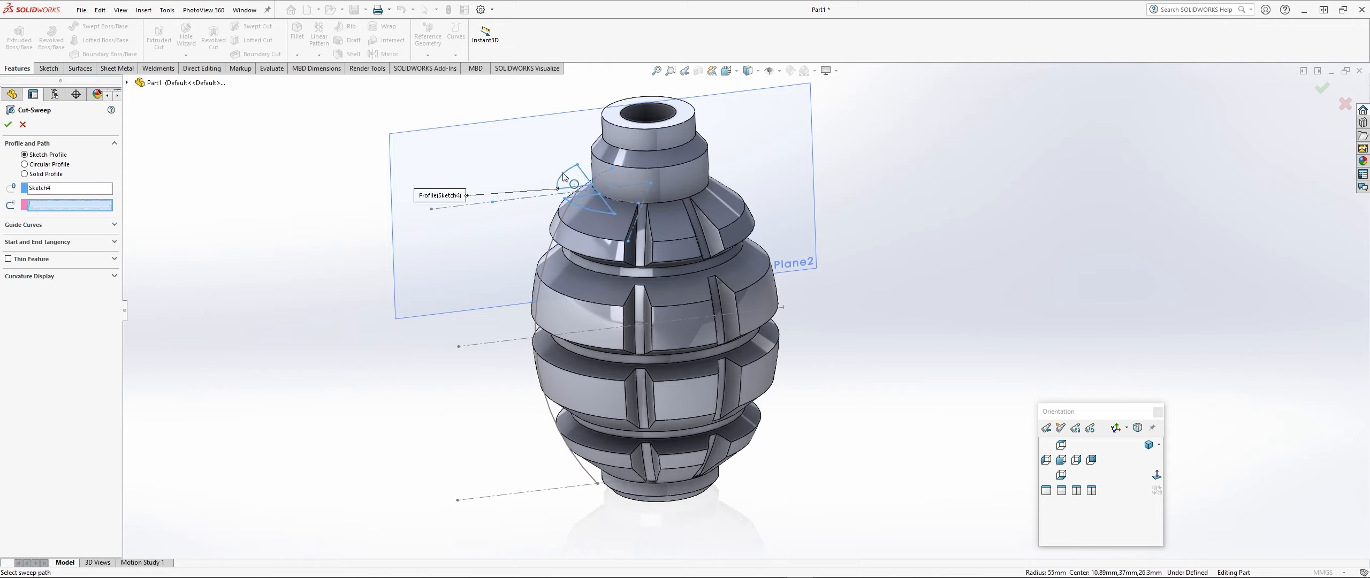
click(544, 264)
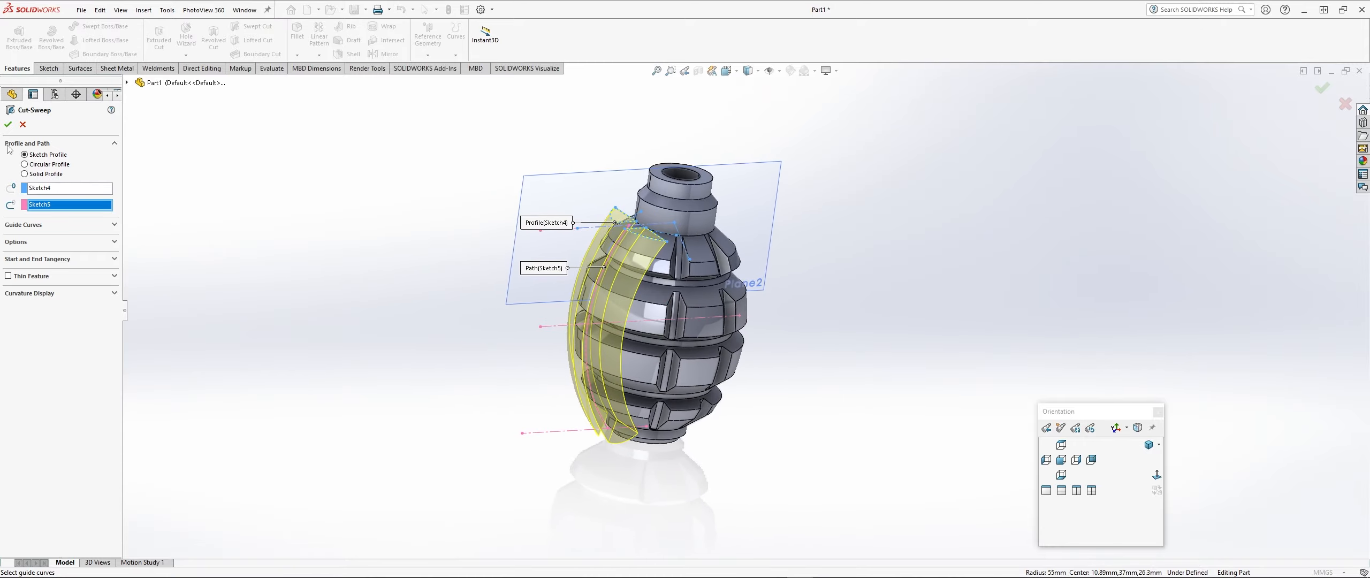
click(8, 124)
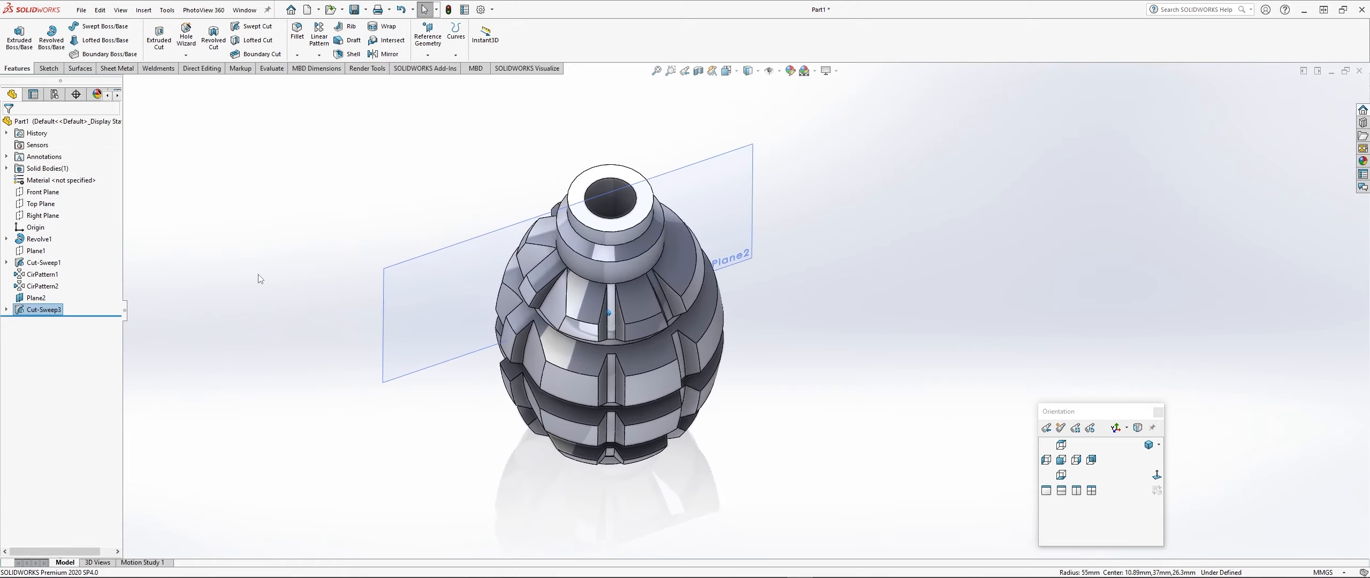
click(421, 290)
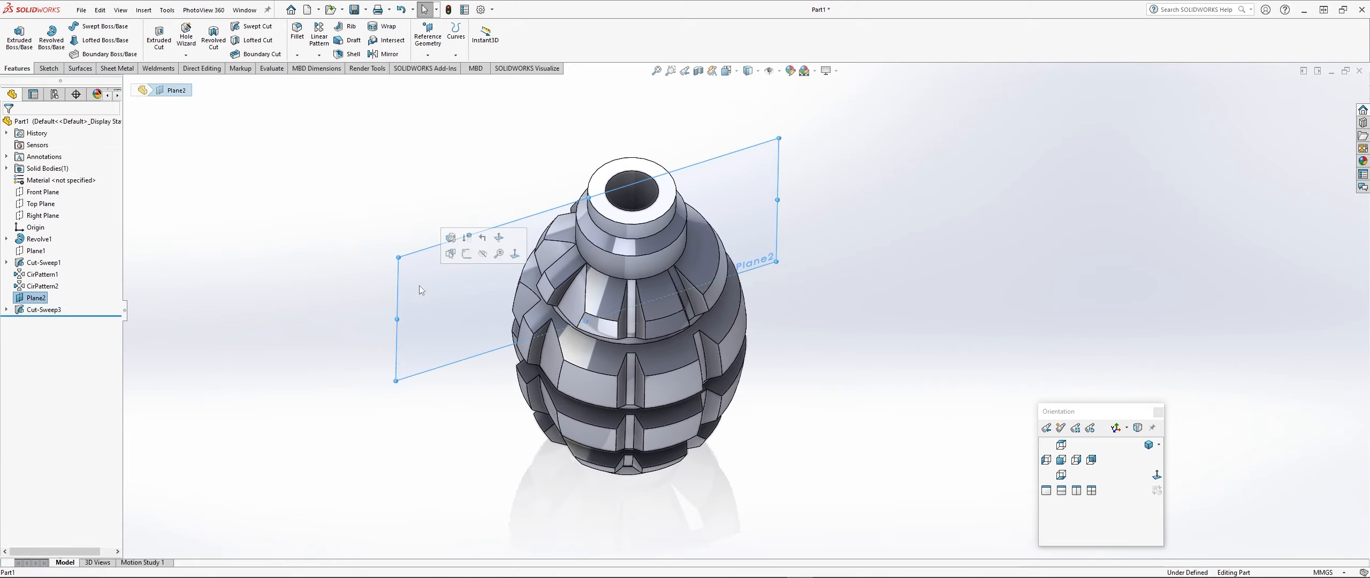
click(423, 331)
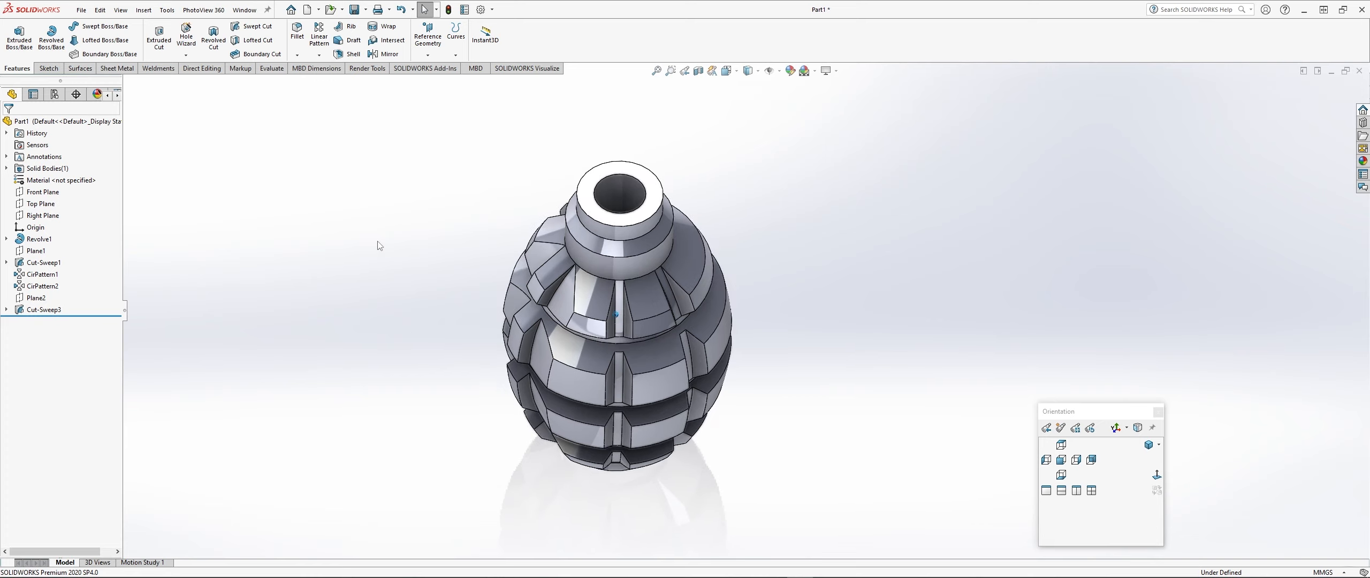
- Circular-pattern the wedge swept cut around the neck's circular bore edge with 2 equally spaced instances over 180 degrees
click(319, 56)
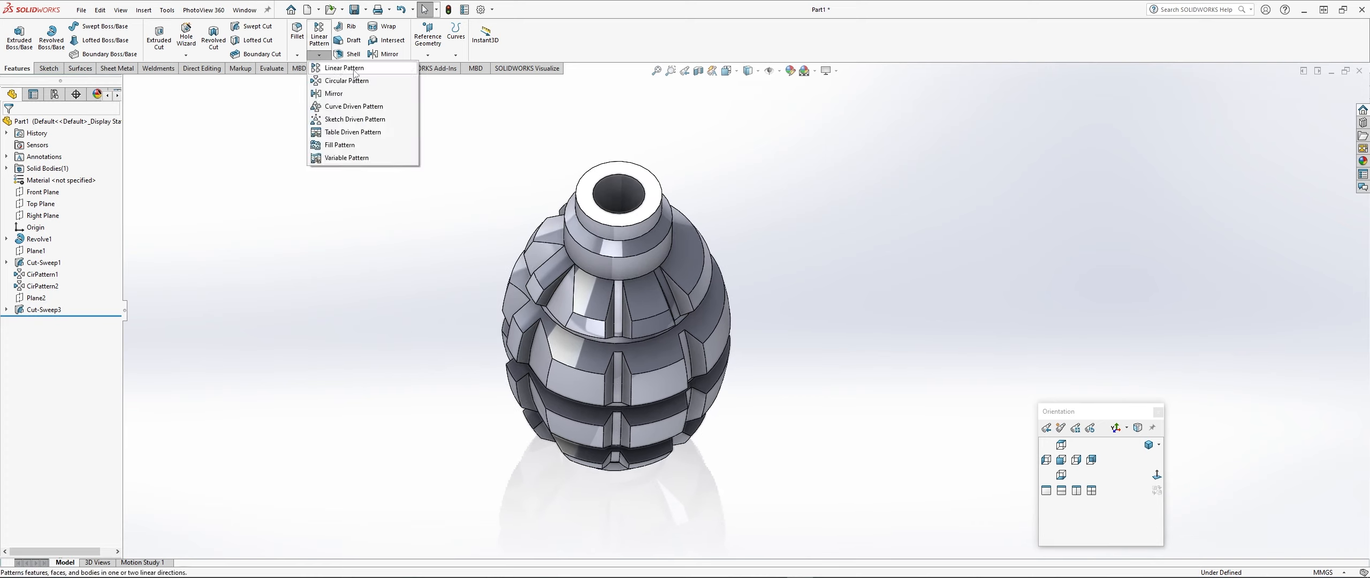
click(348, 84)
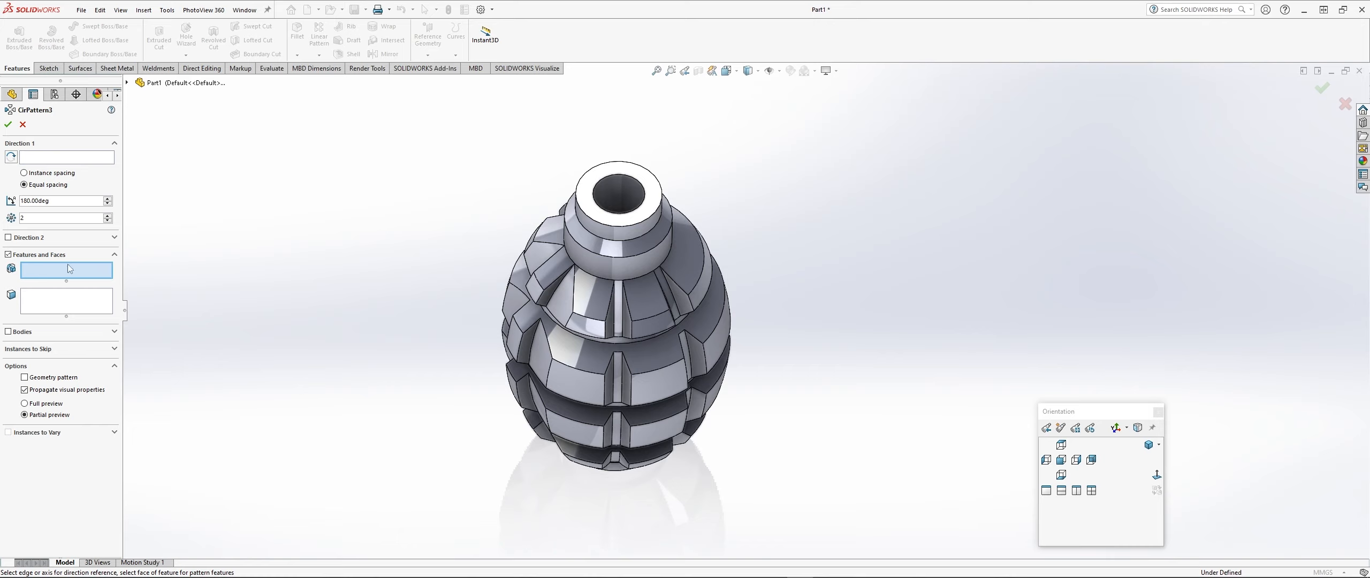
click(127, 83)
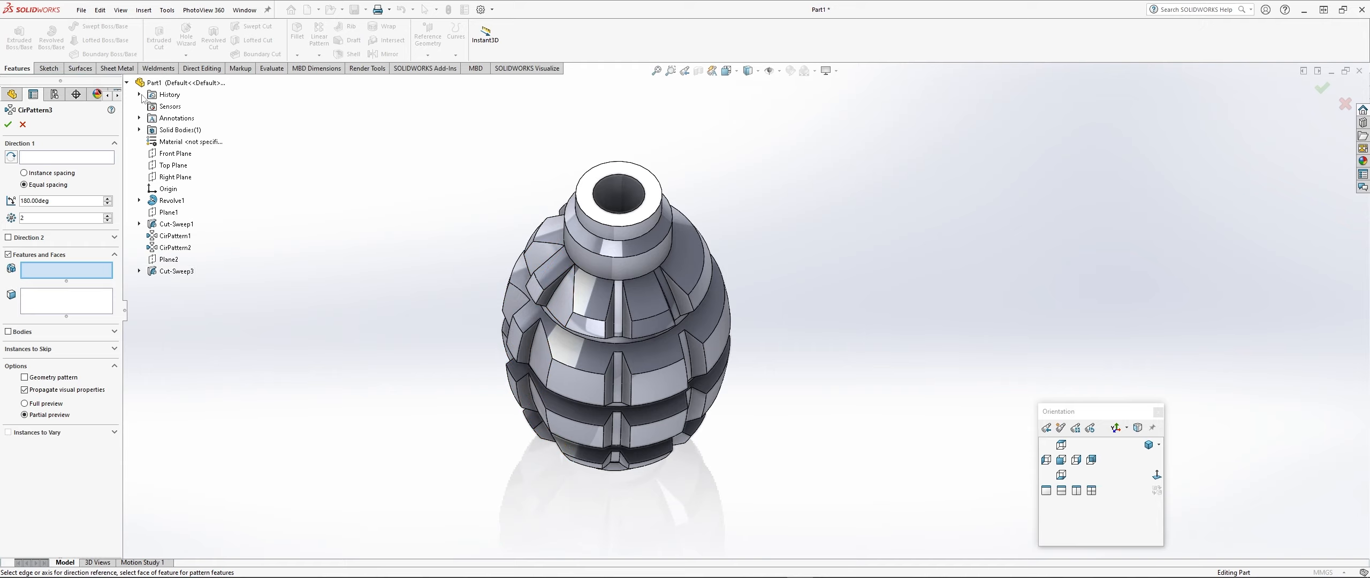
click(127, 83)
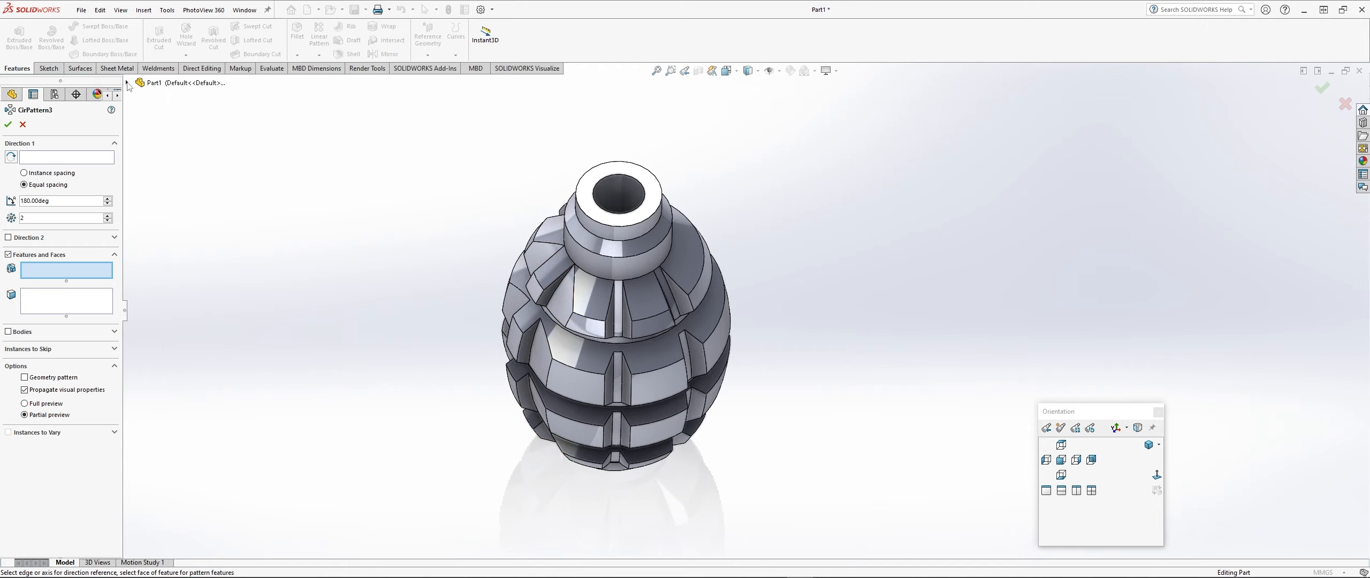
click(127, 83)
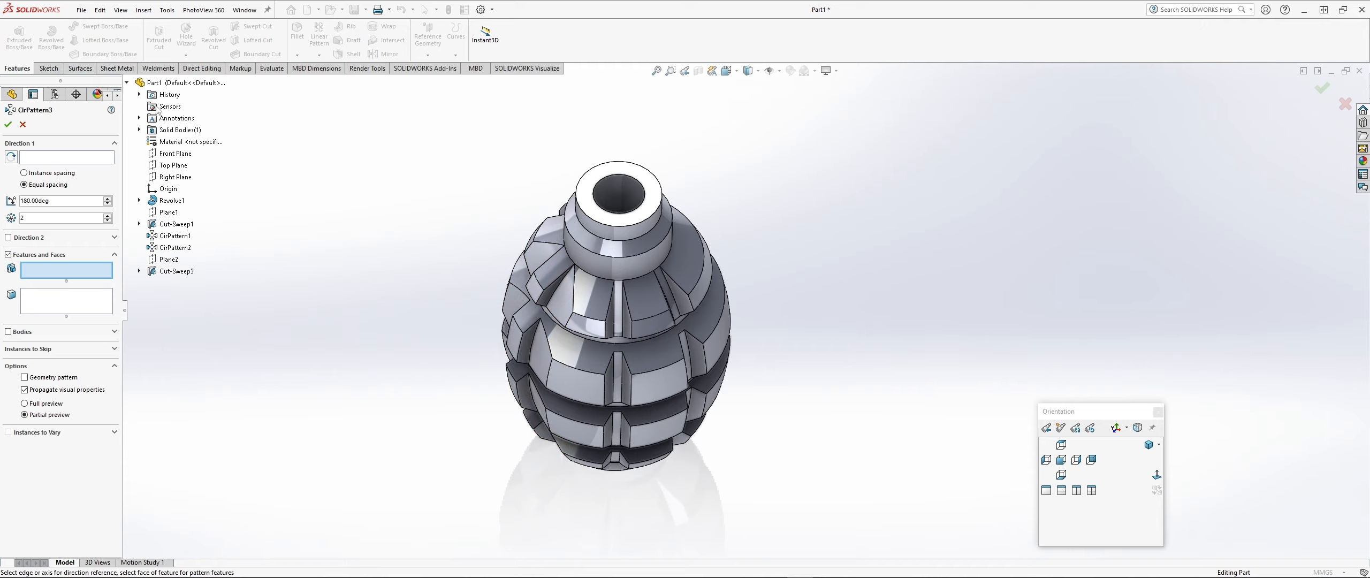
click(172, 271)
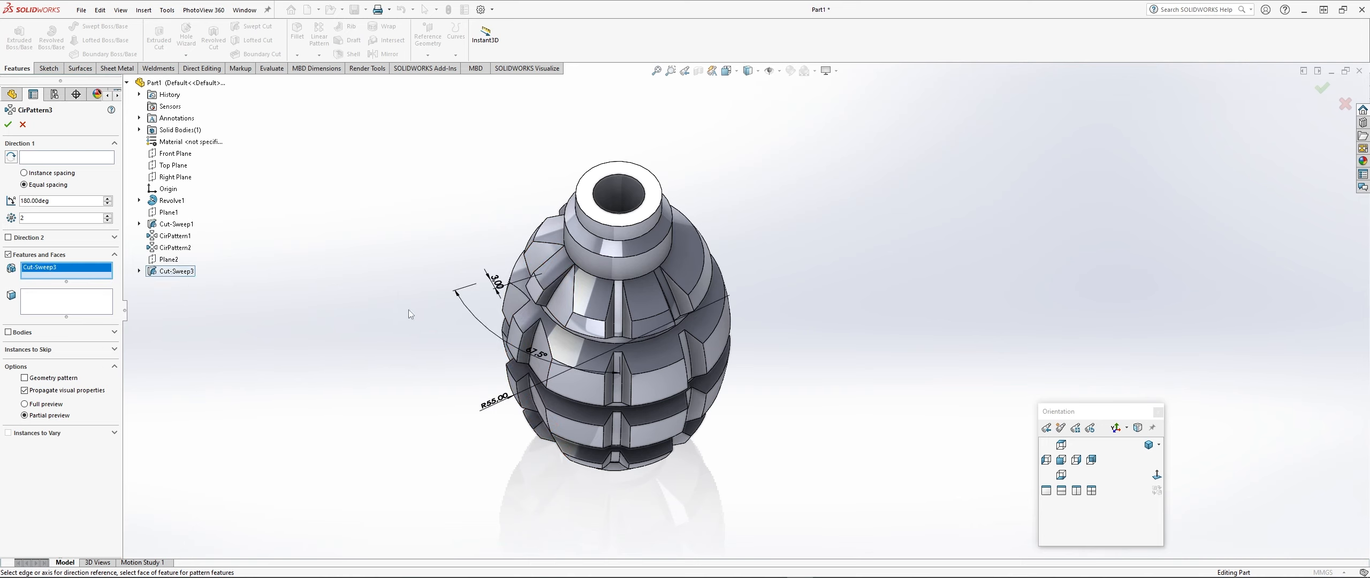
click(86, 158)
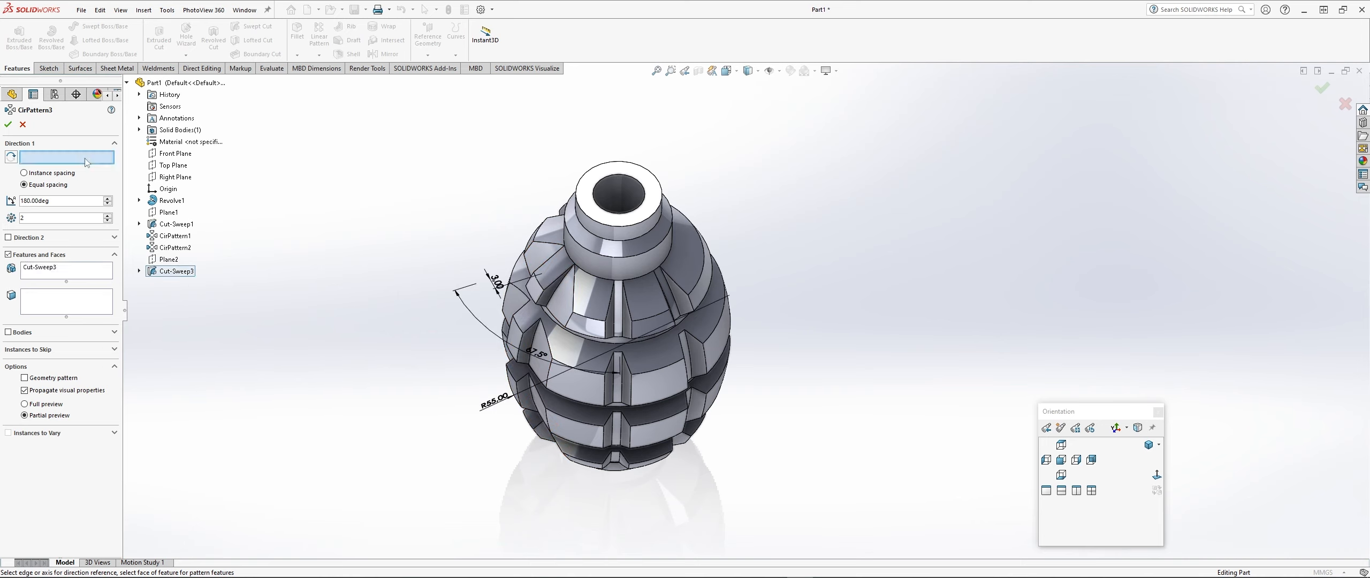
click(602, 179)
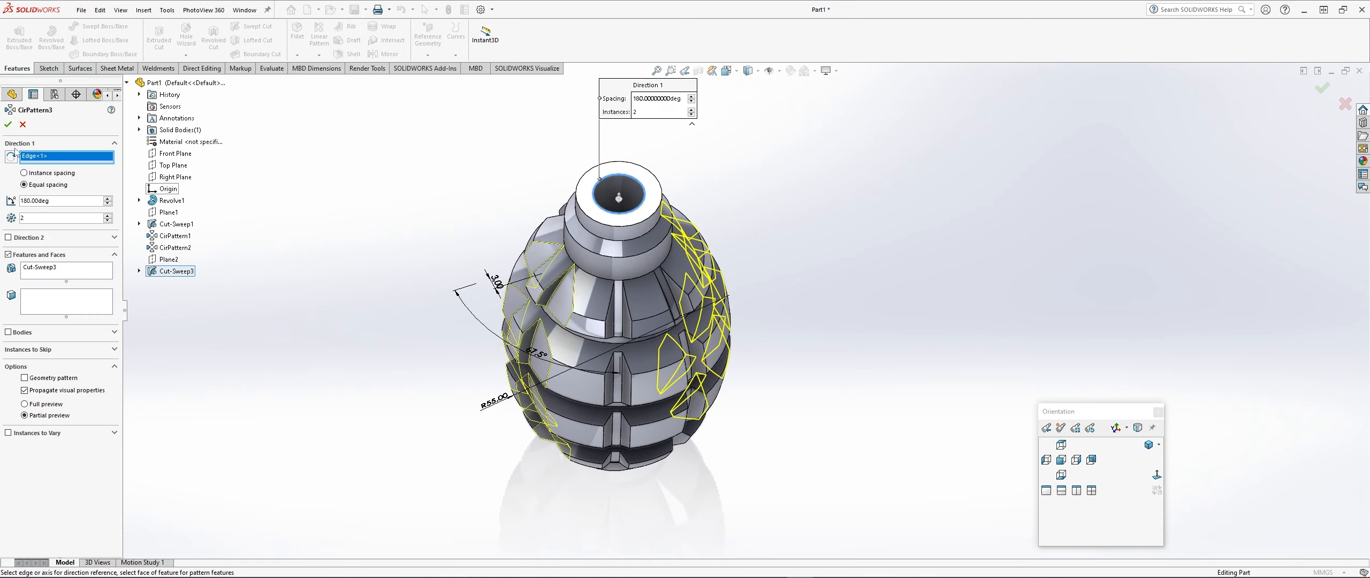
click(8, 124)
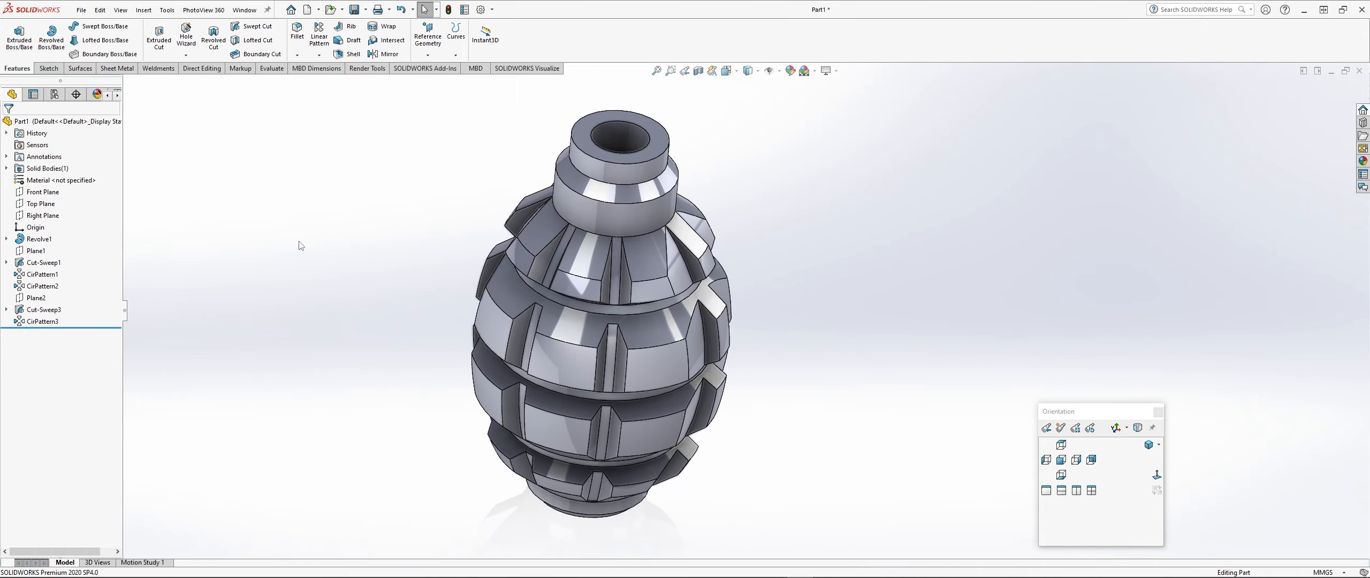
- Switch to the reference drawing Drawing01.jpg and examine the neck's section view, thread note and thread detail C
drag(0, 214, 943, 8)
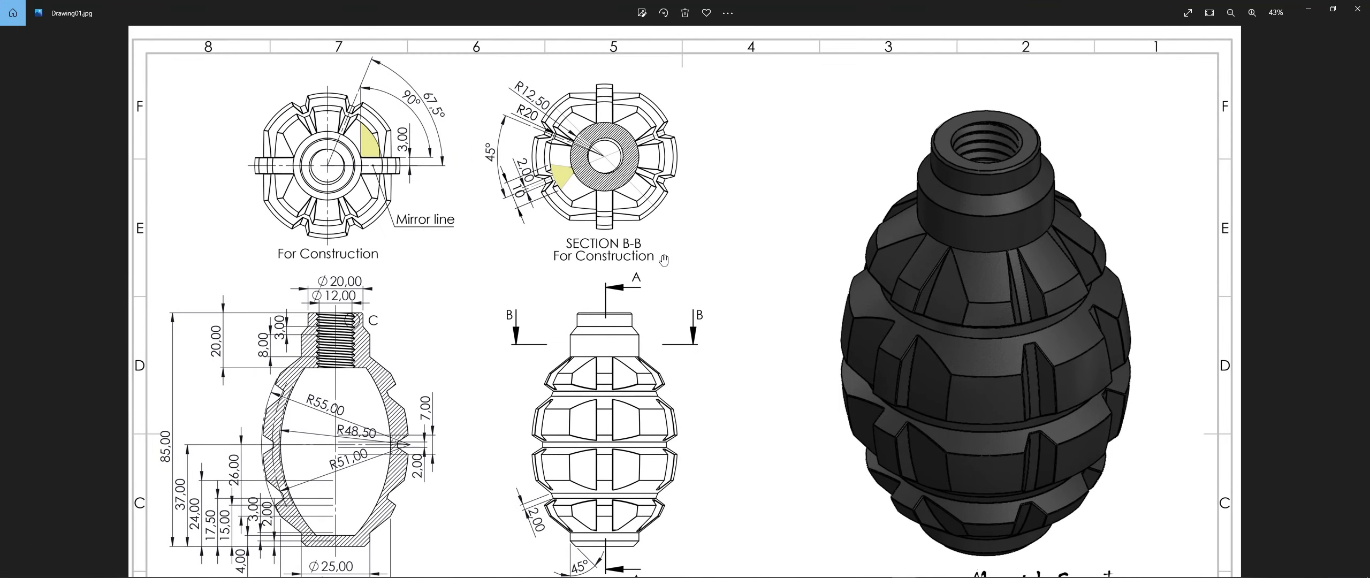
drag(514, 447, 528, 172)
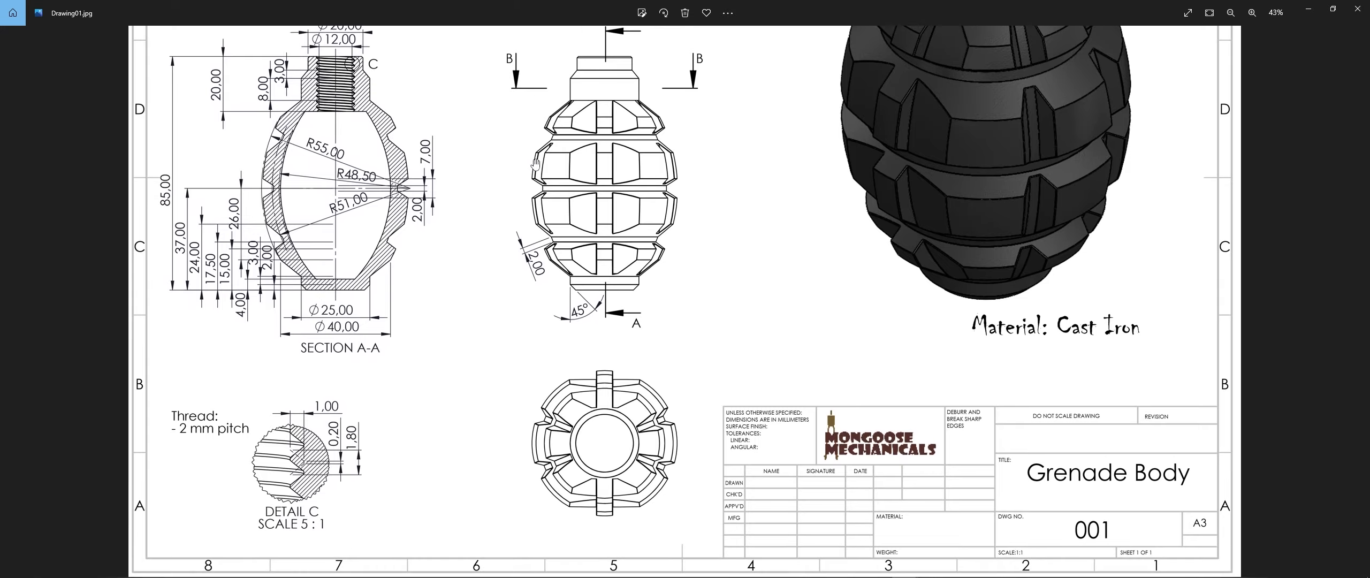
drag(429, 102, 429, 125)
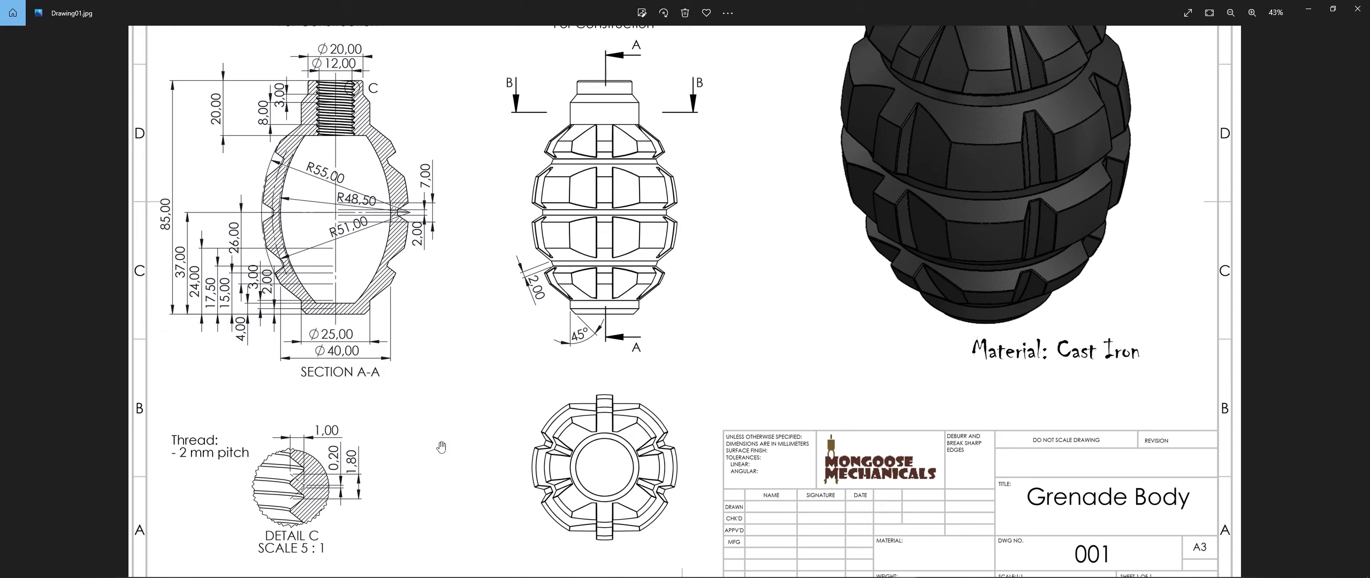
drag(447, 442, 452, 405)
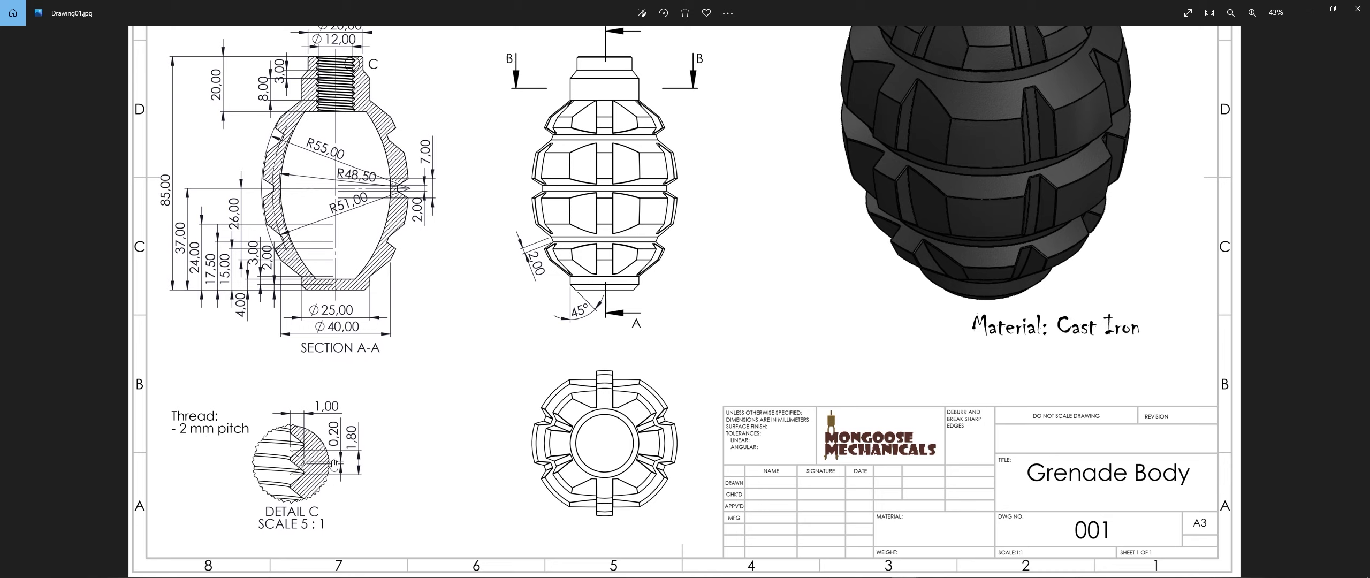
drag(462, 250, 468, 480)
drag(476, 309, 472, 341)
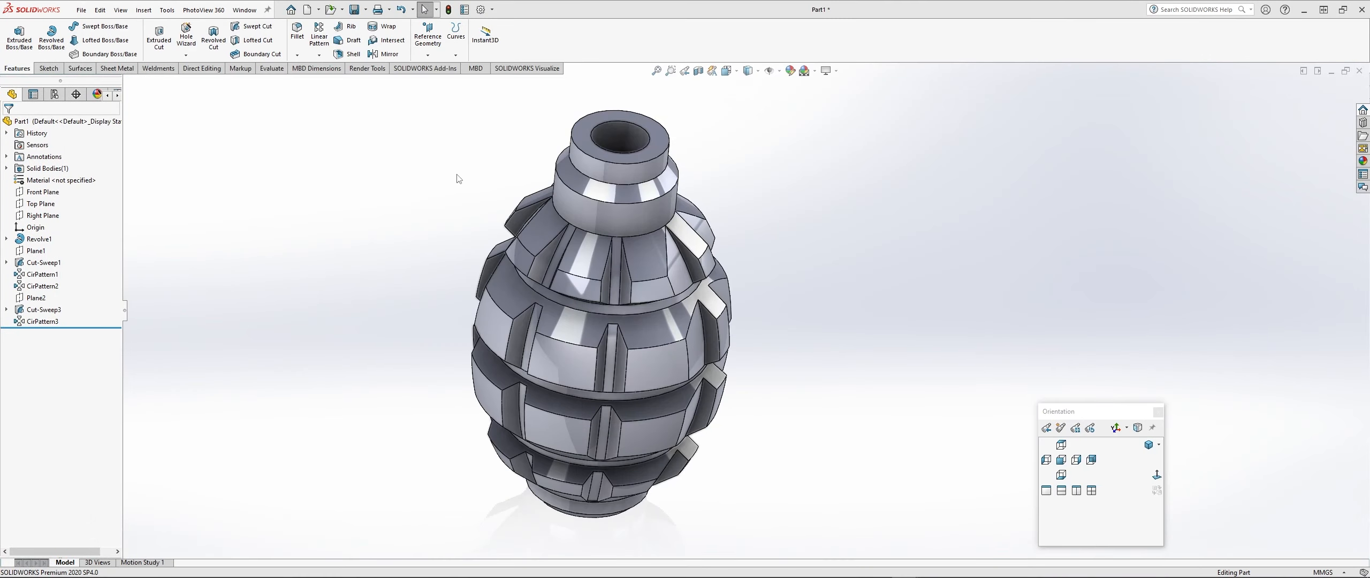
- Create a reference plane offset 2 mm above the neck's top face
click(578, 135)
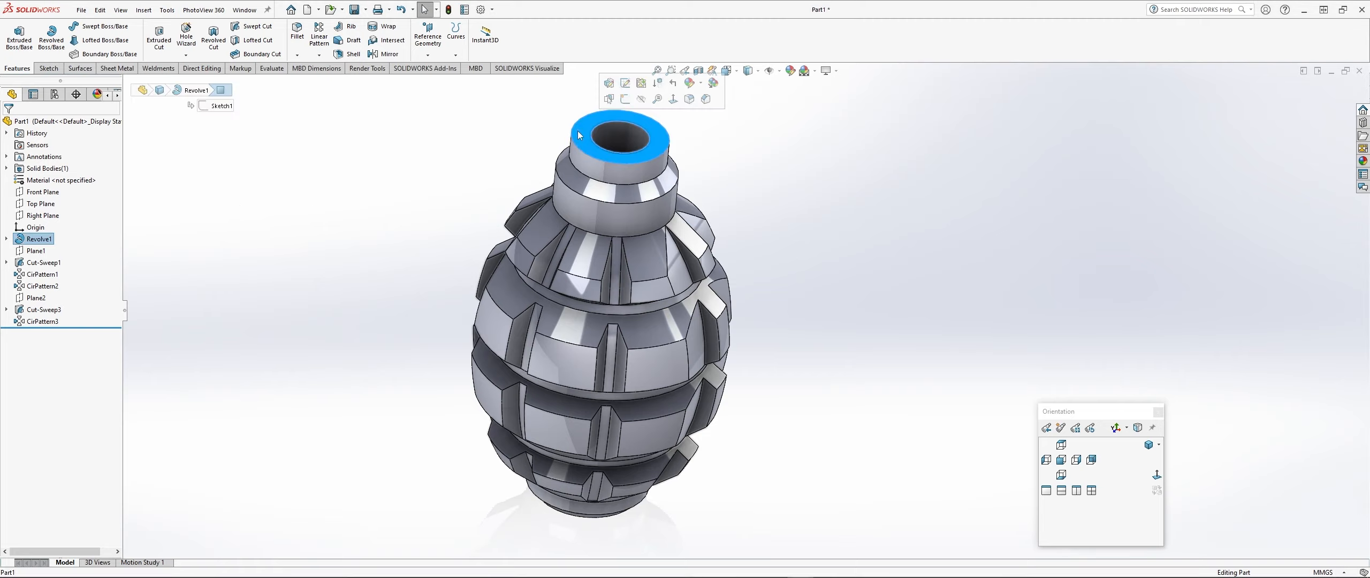
click(428, 40)
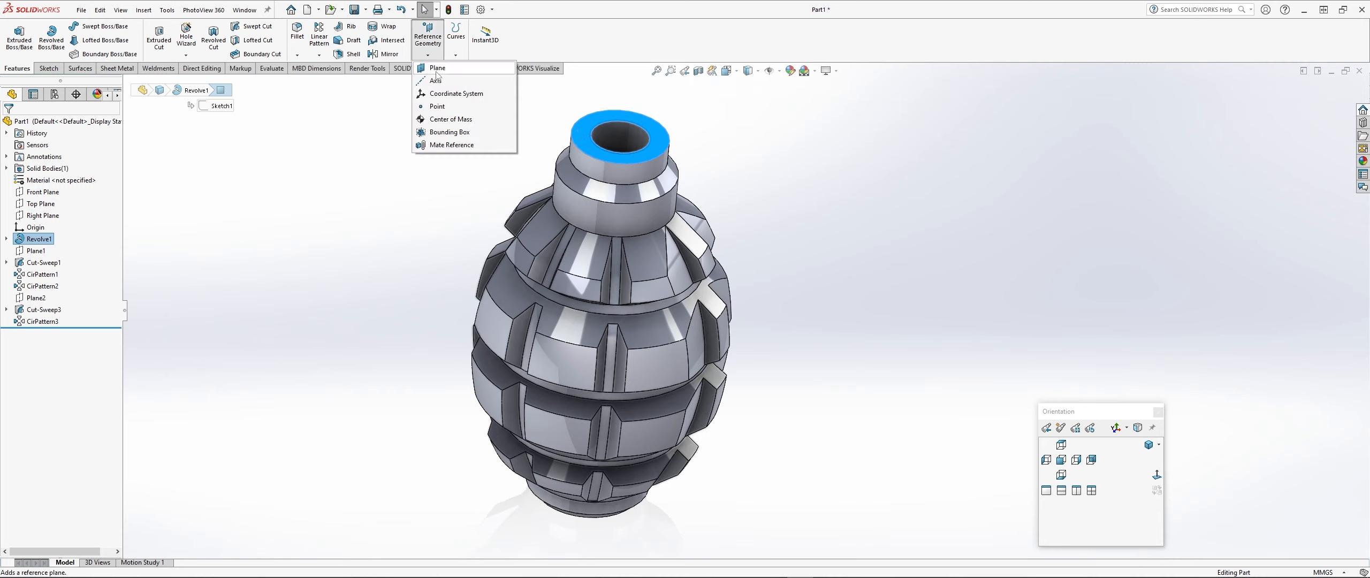
click(437, 69)
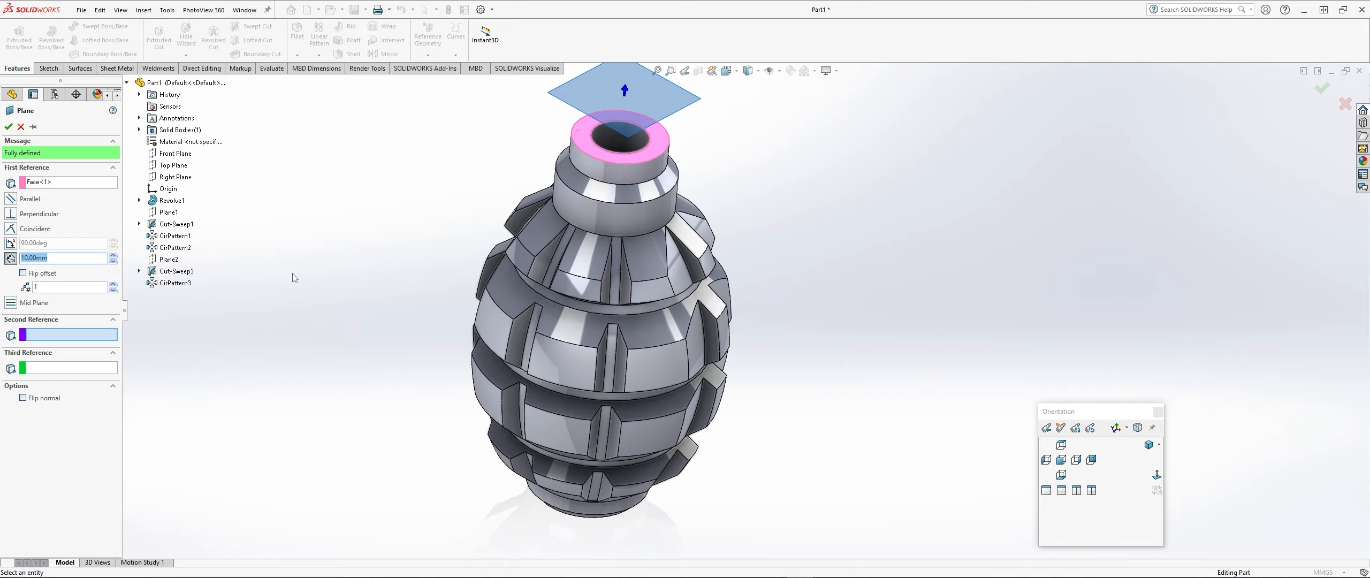
text(2)
click(8, 126)
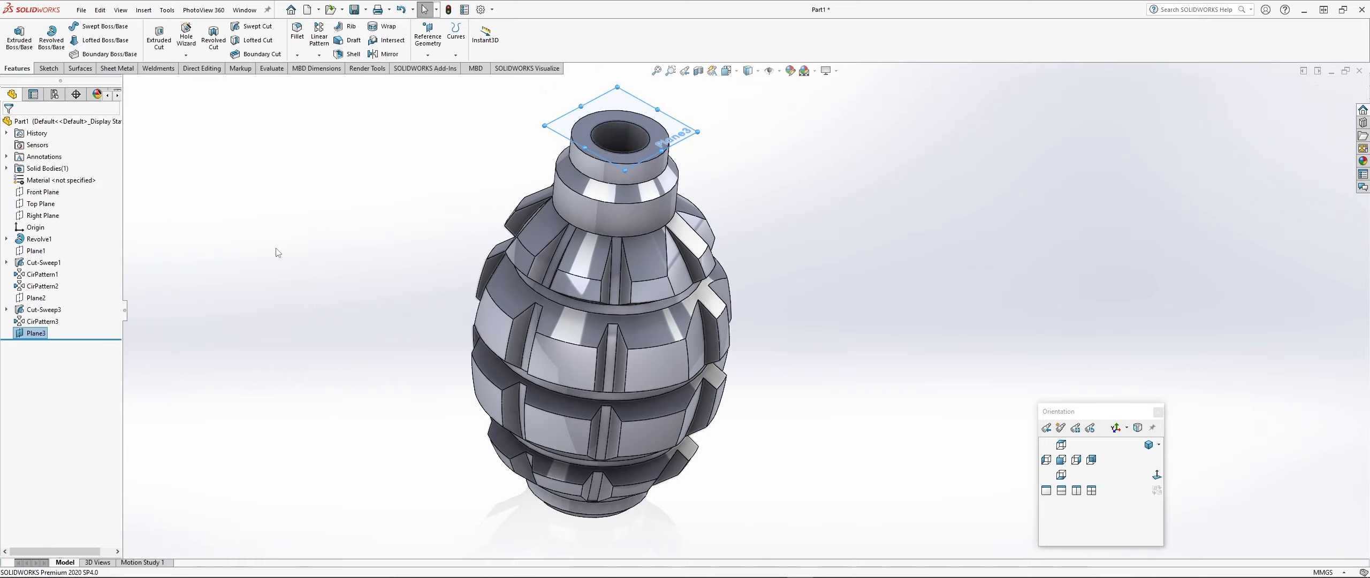
- Start a sketch on the new offset plane and convert the neck's circular bore edge into it
right_click(36, 333)
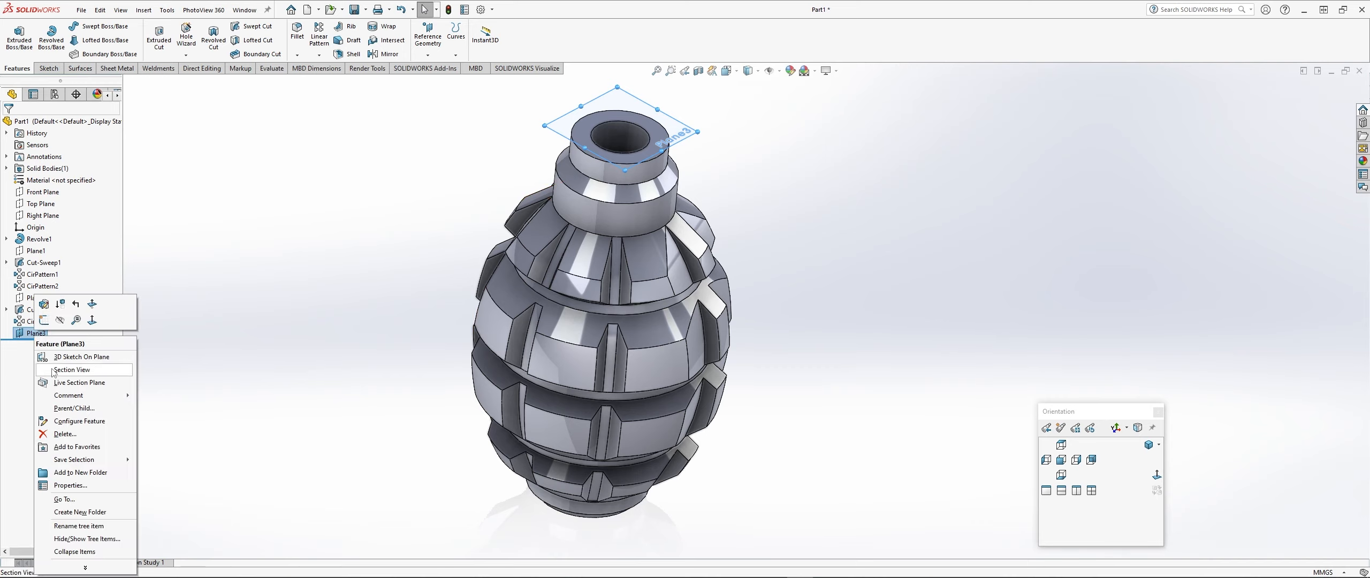
click(44, 320)
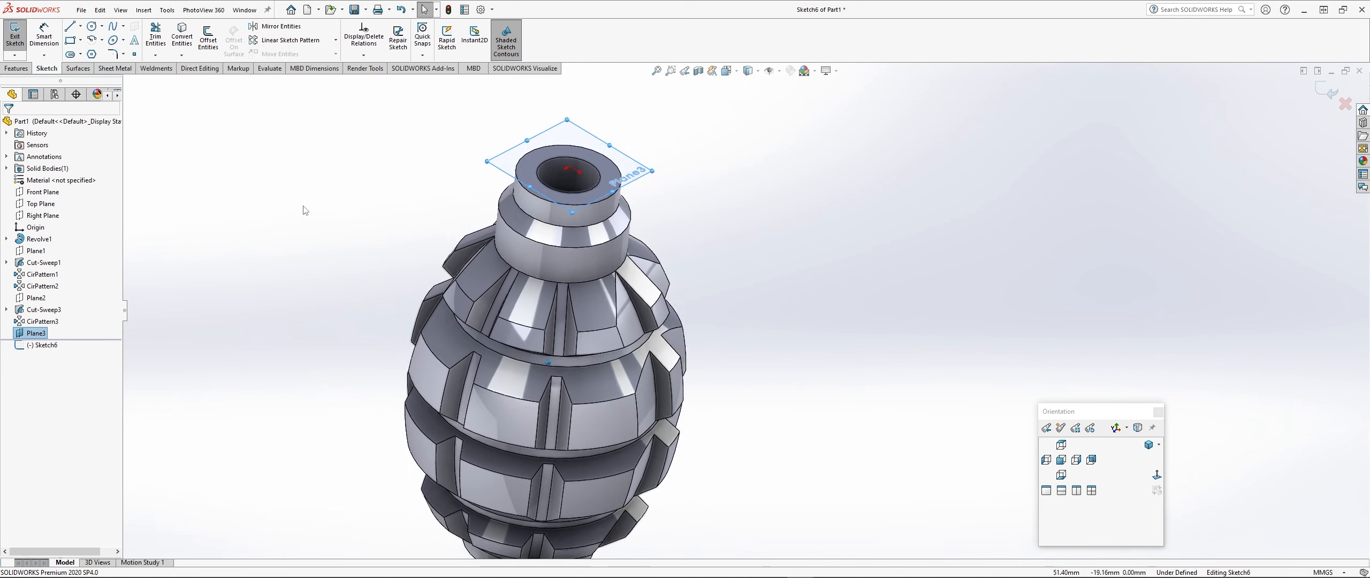
click(182, 39)
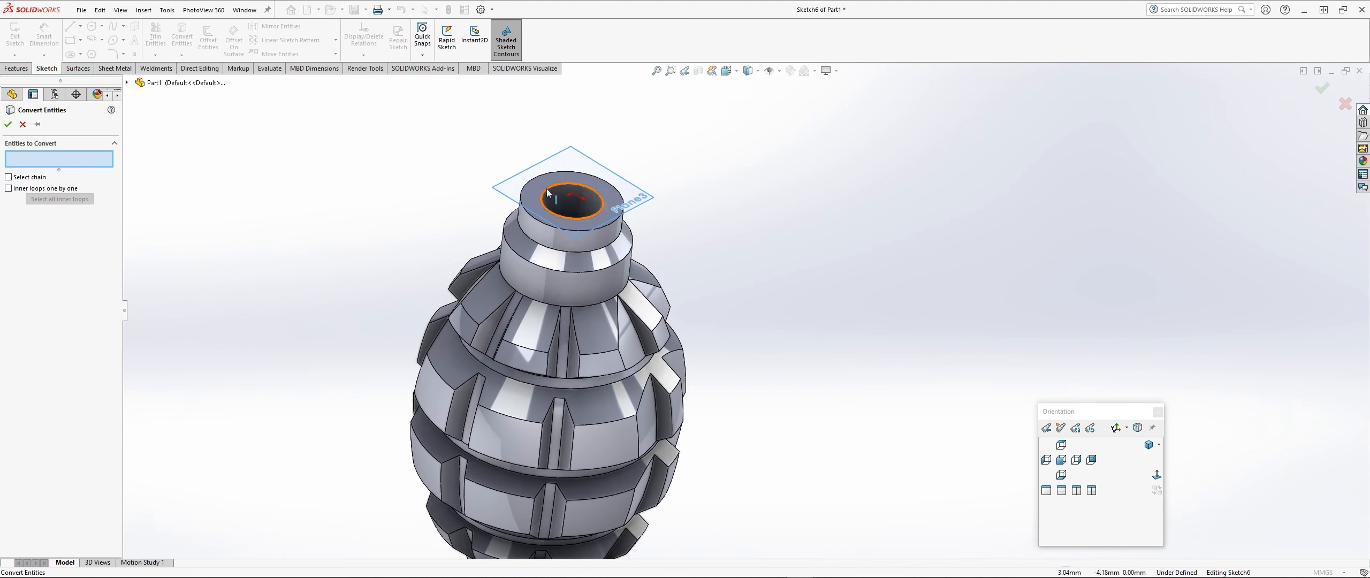
click(546, 188)
click(8, 124)
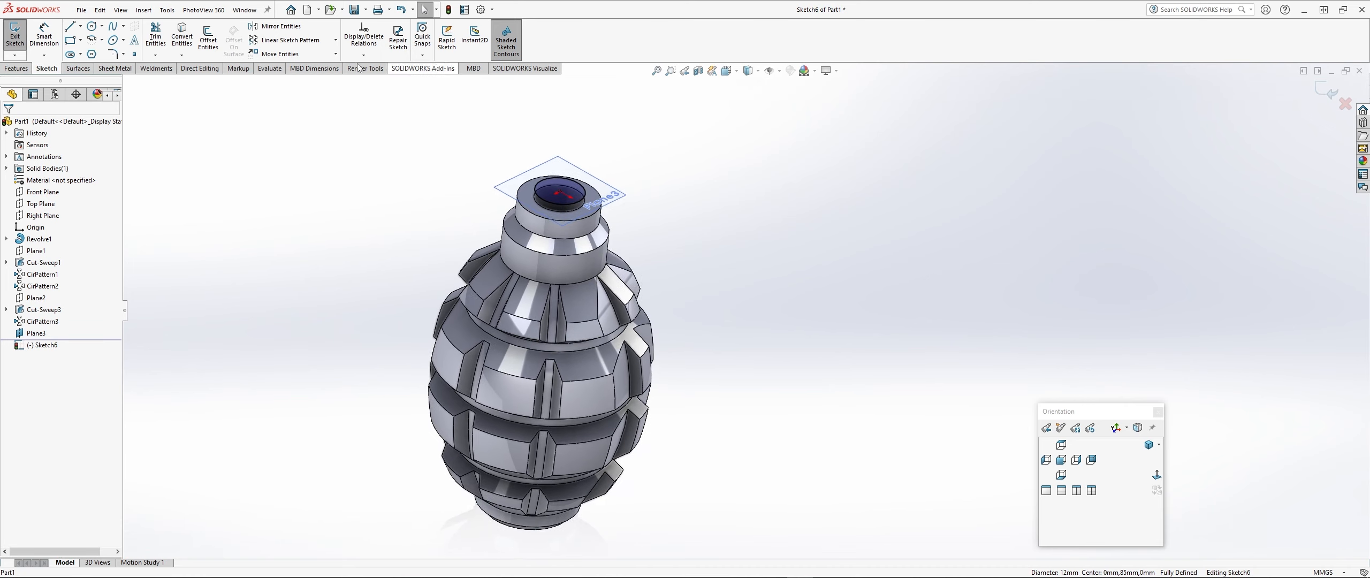
- Start a helix from the converted bore circle and set its constant pitch to 2 mm
scroll(434, 67, up, 1)
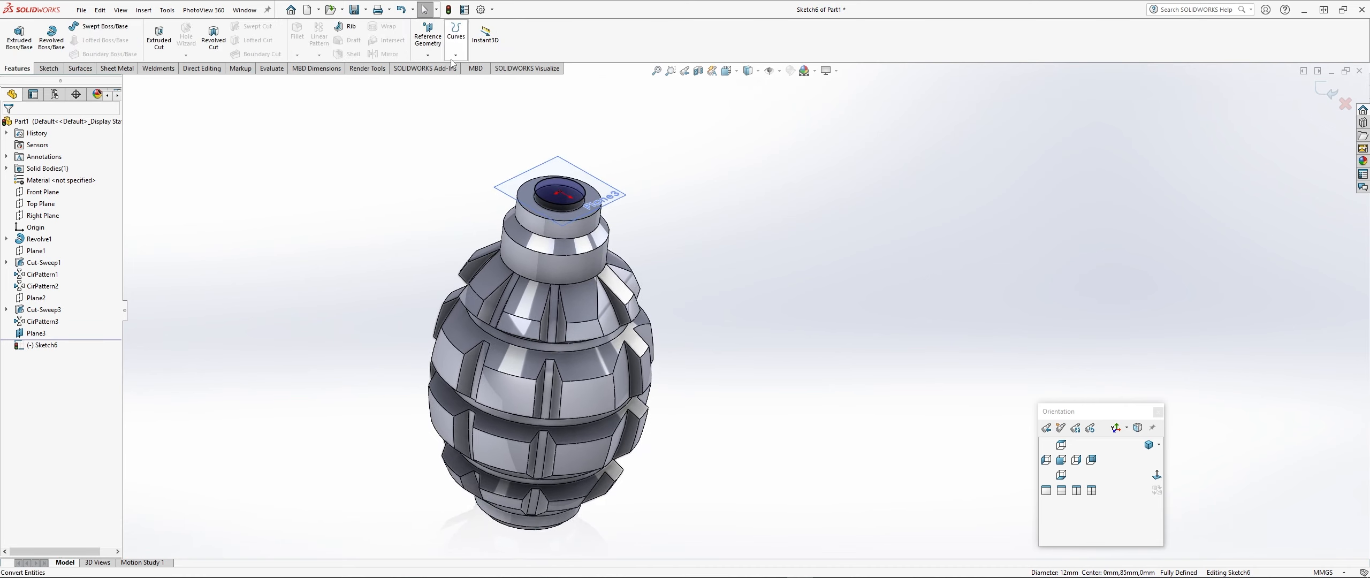
click(455, 55)
click(482, 82)
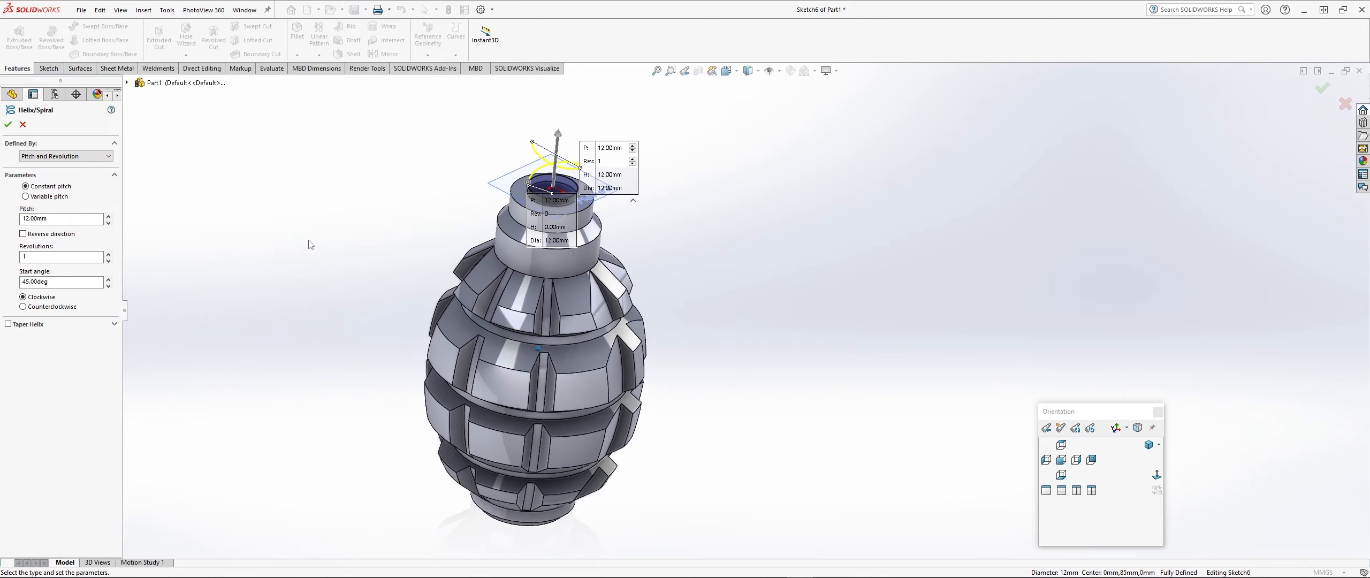
click(62, 218)
text(2)
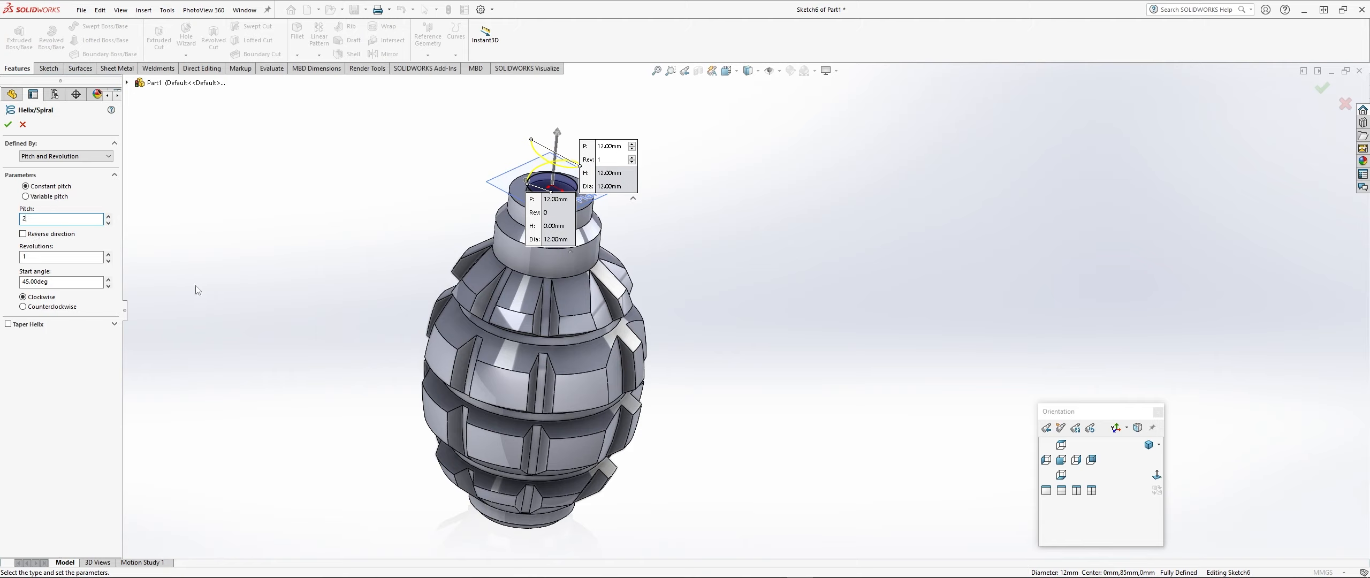
key(Tab)
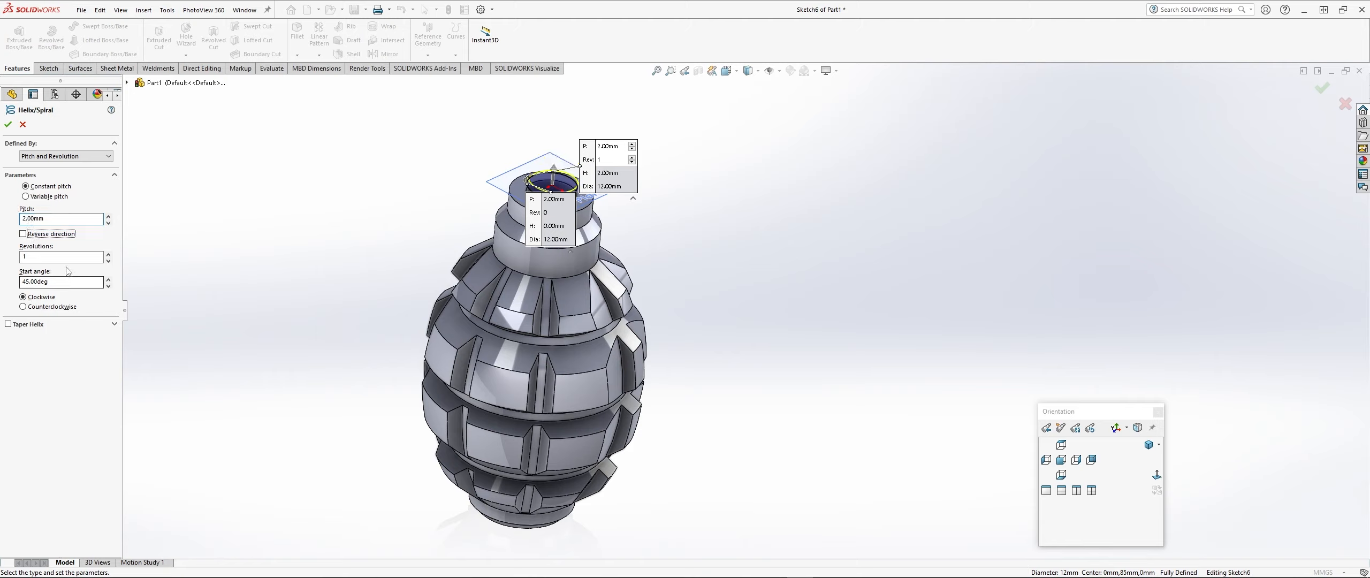
- Define the helix by Height and Pitch and set its height to 2+20+2 mm (24 mm)
click(109, 157)
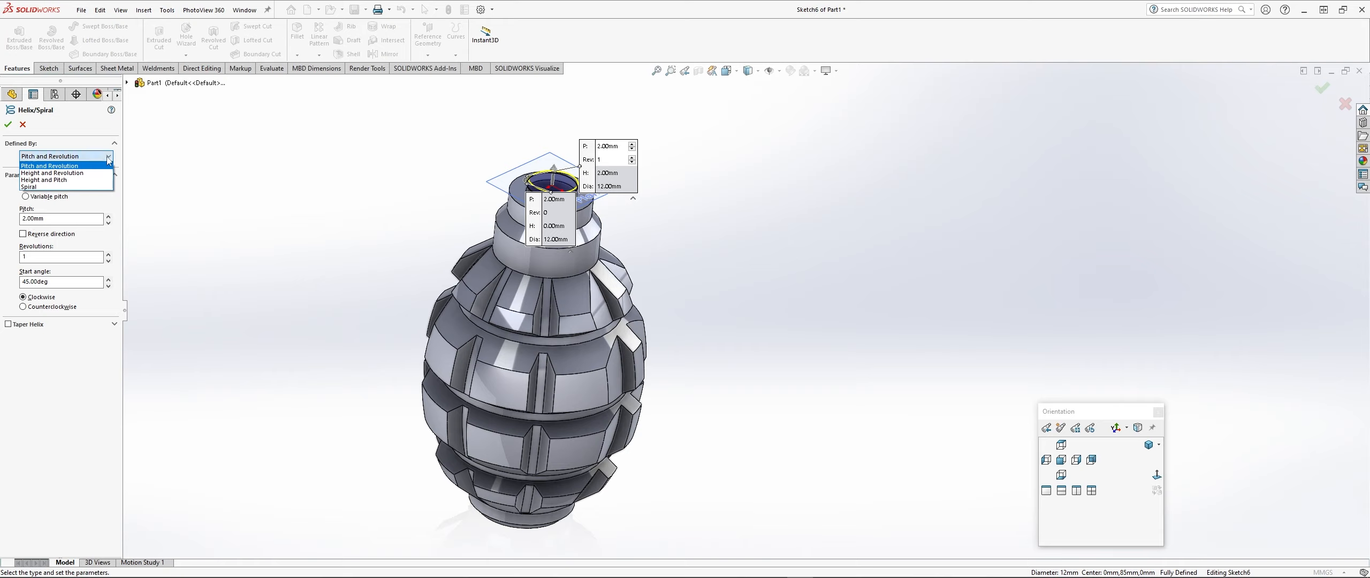
click(58, 179)
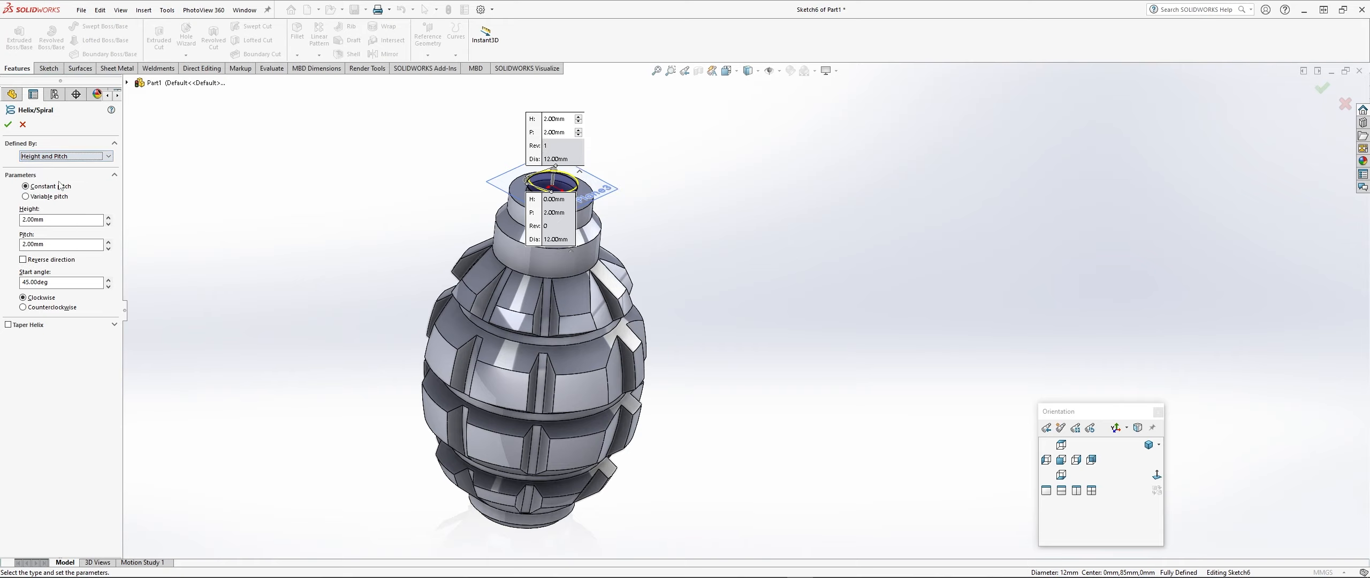
double_click(70, 220)
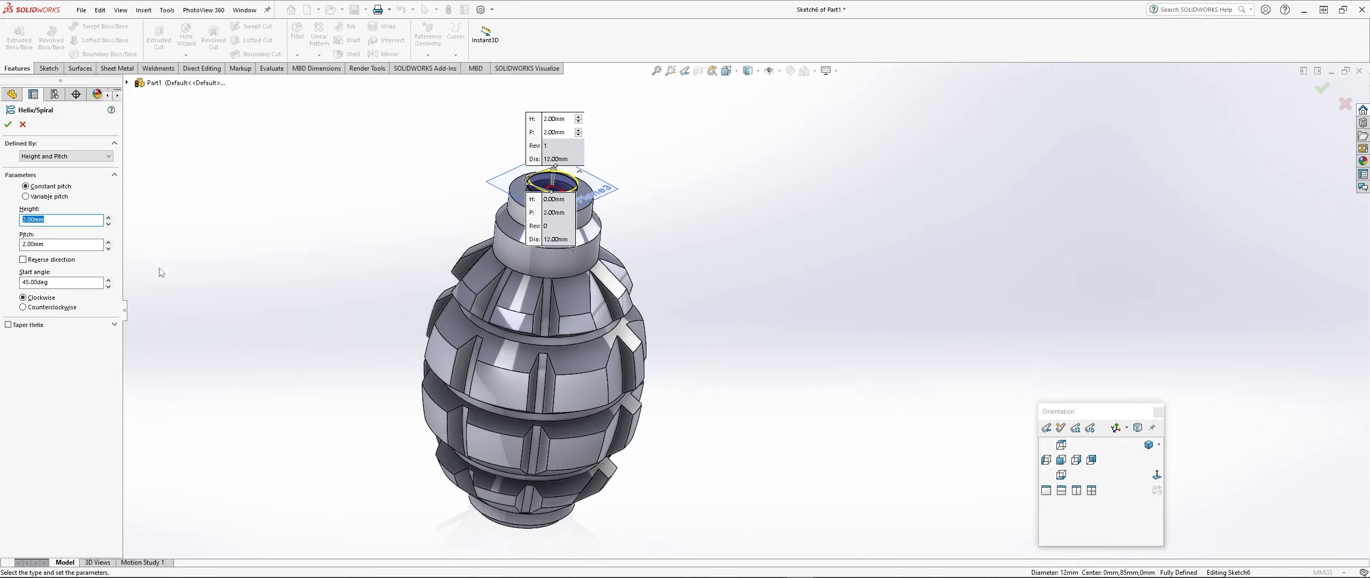
text(2+20+2)
key(Tab)
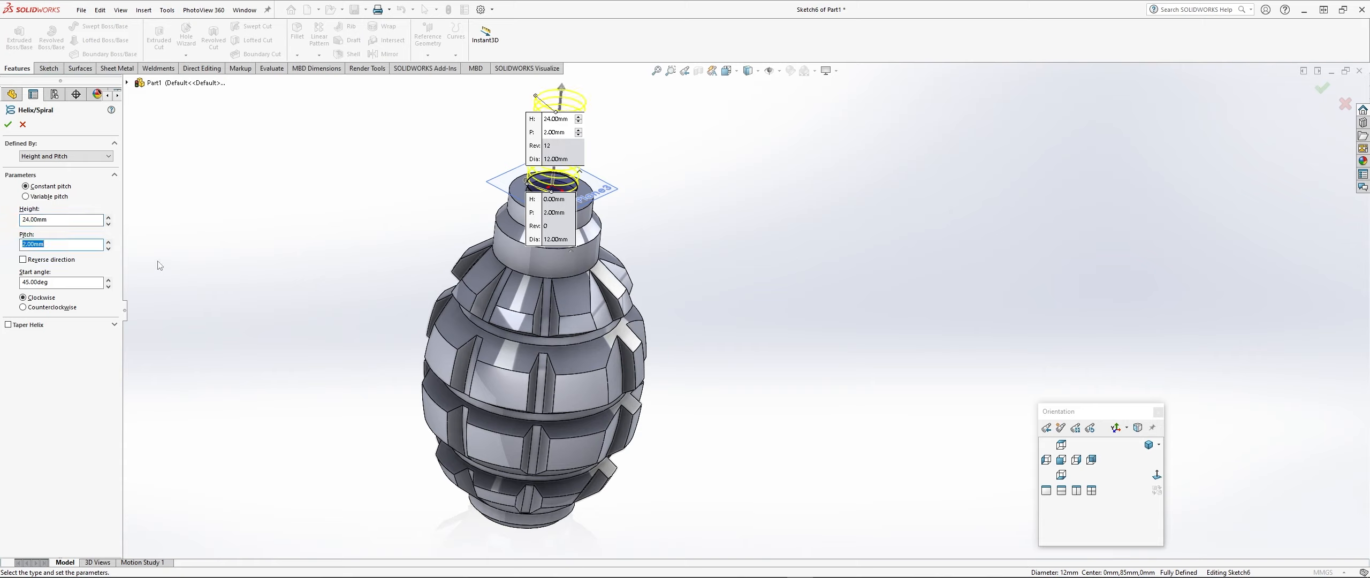
- Reverse the helix direction so it runs down into the neck, set its start angle to 0 degrees and create it
click(43, 260)
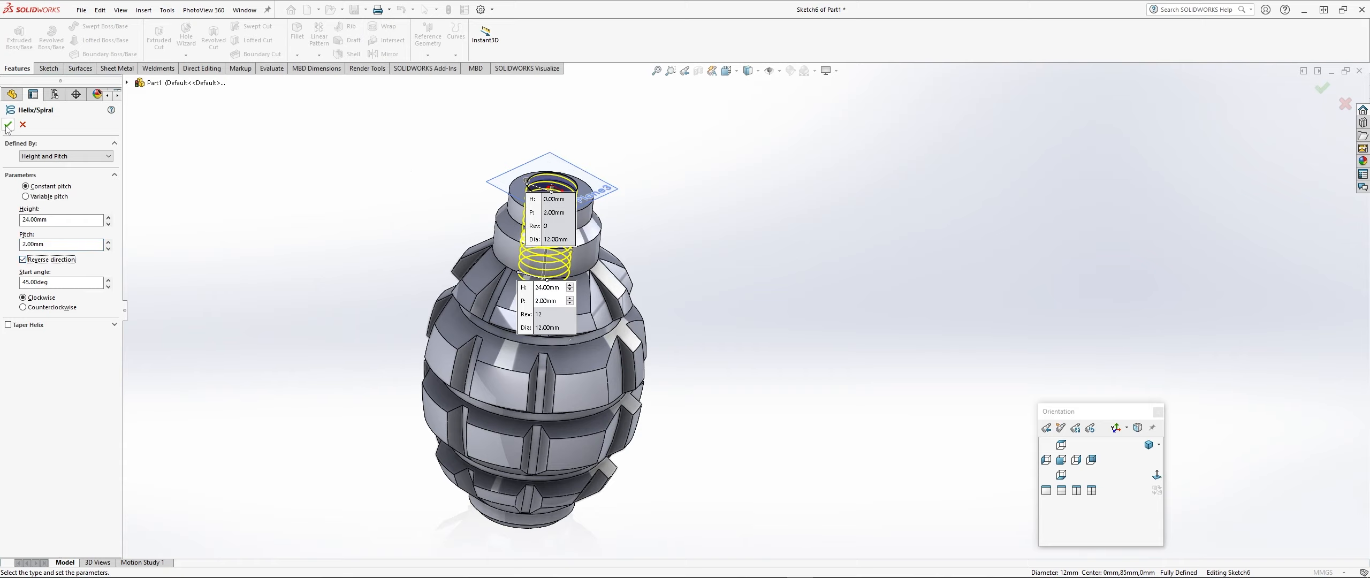
click(57, 279)
text(0)
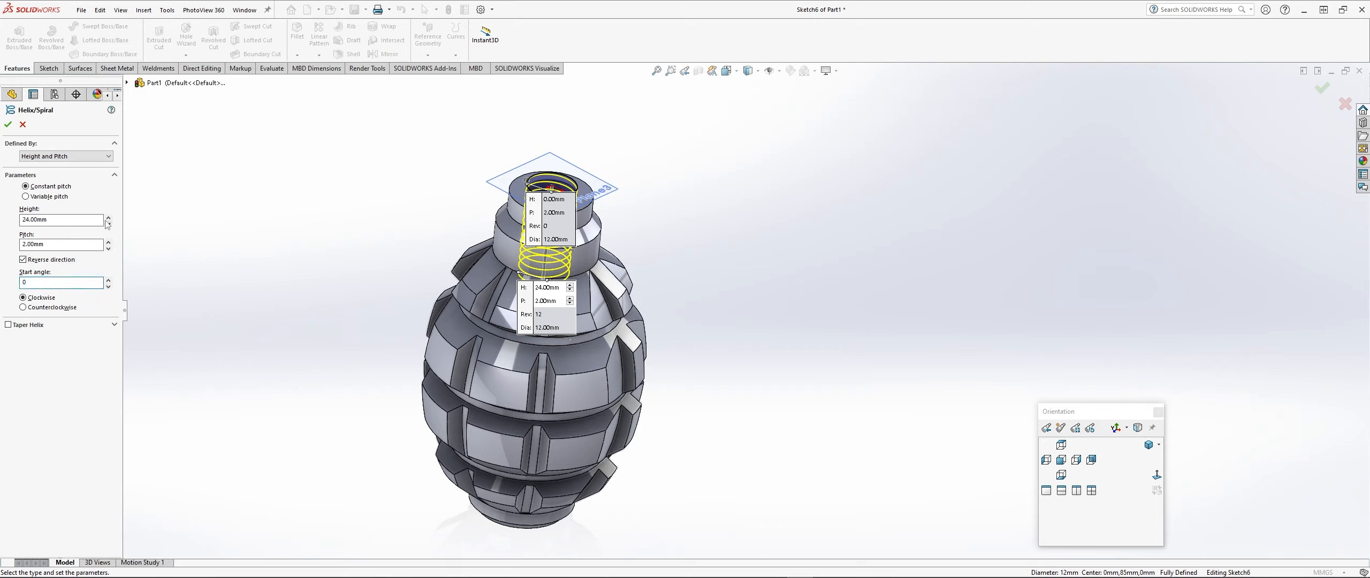
click(8, 126)
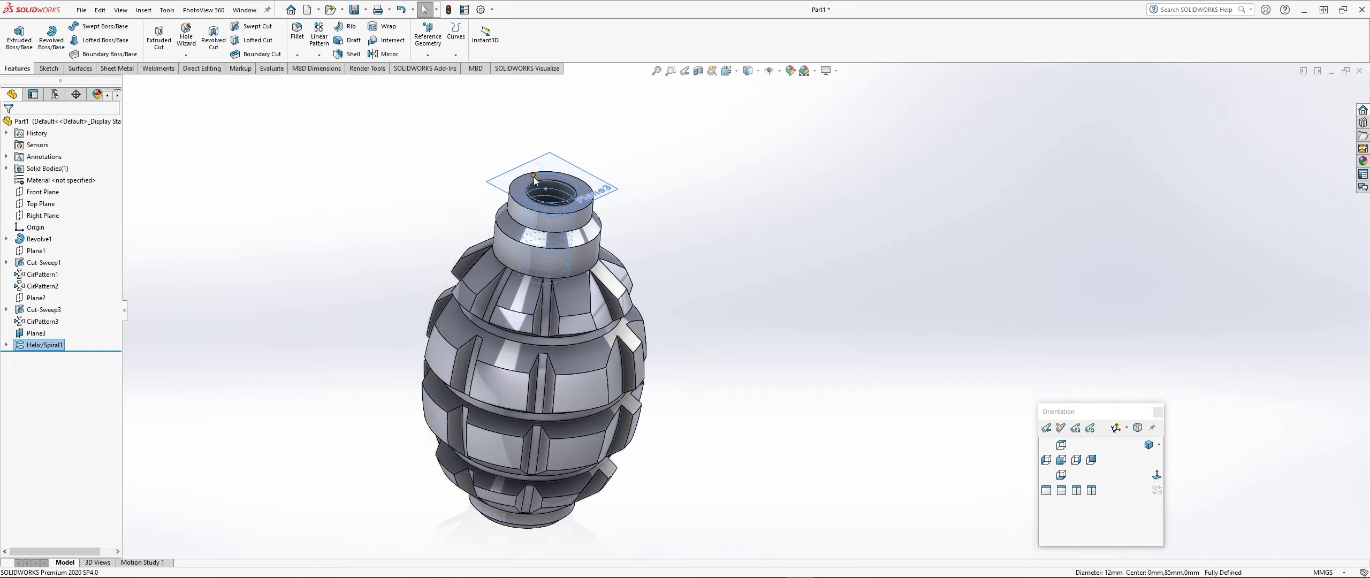
- On the Right Plane, sketch an open half thread profile about 1.7 mm wide above the neck: short vertical, sloped and longer vertical lines
click(42, 216)
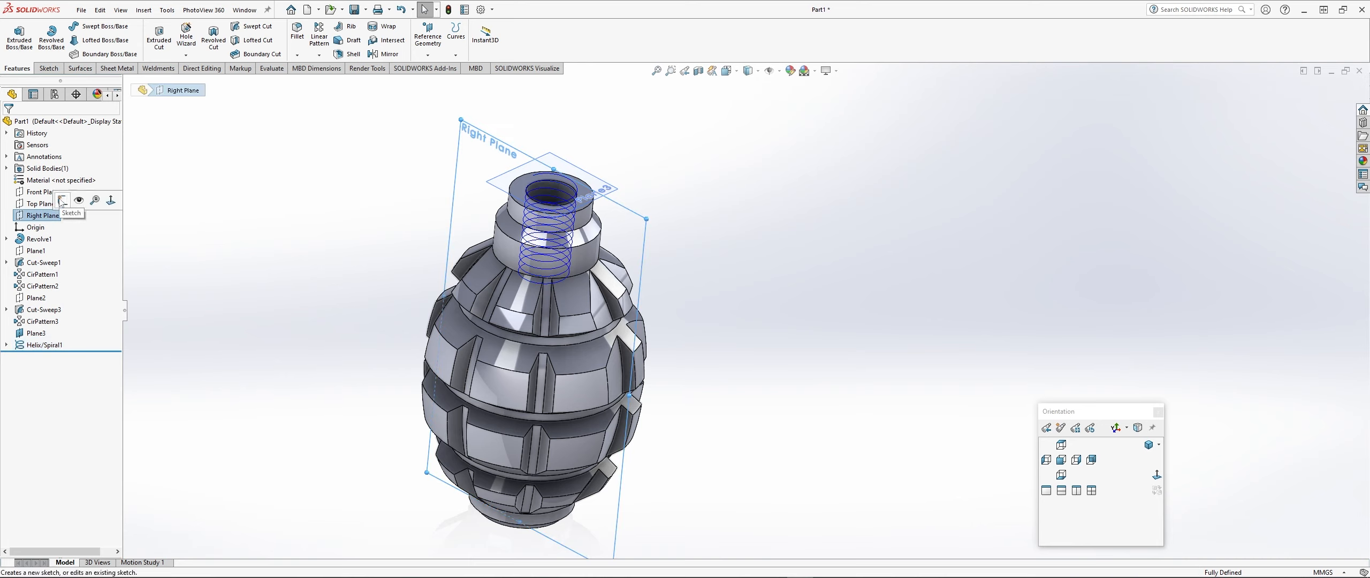
click(61, 200)
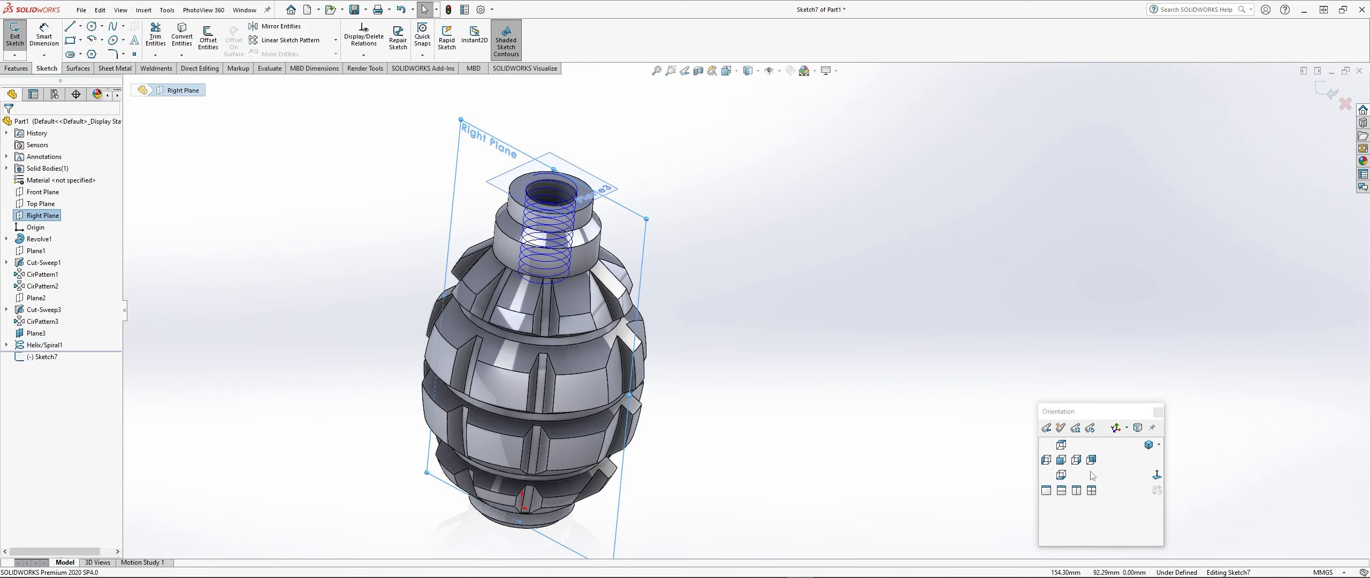
click(1076, 459)
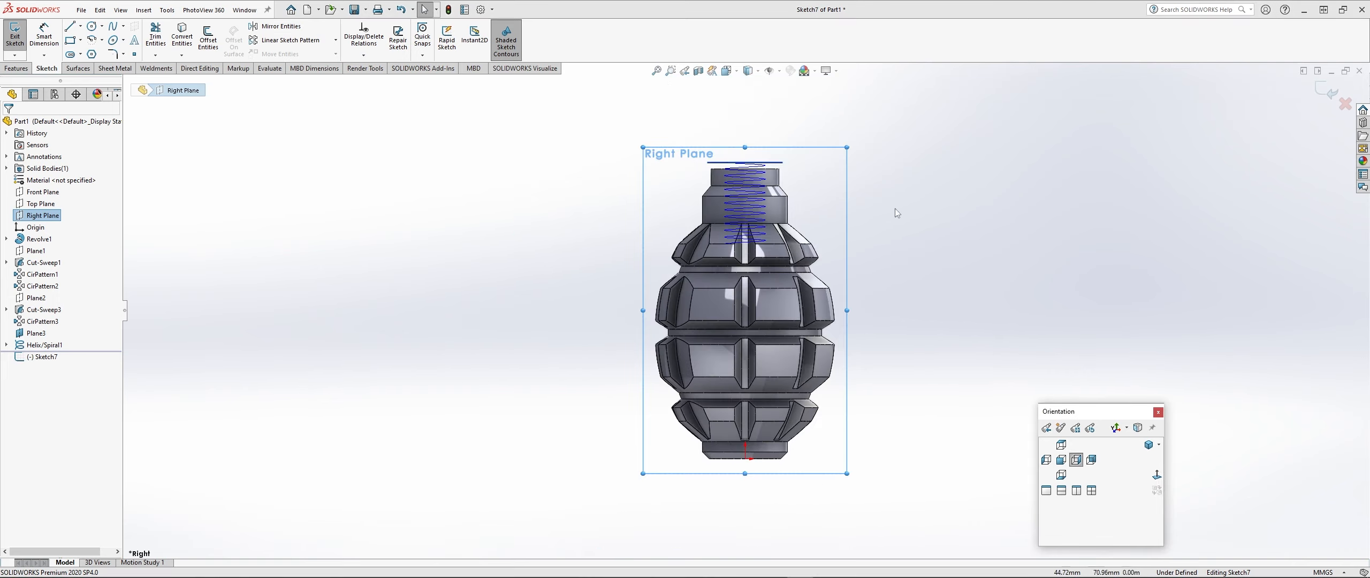
scroll(894, 209, down, 8)
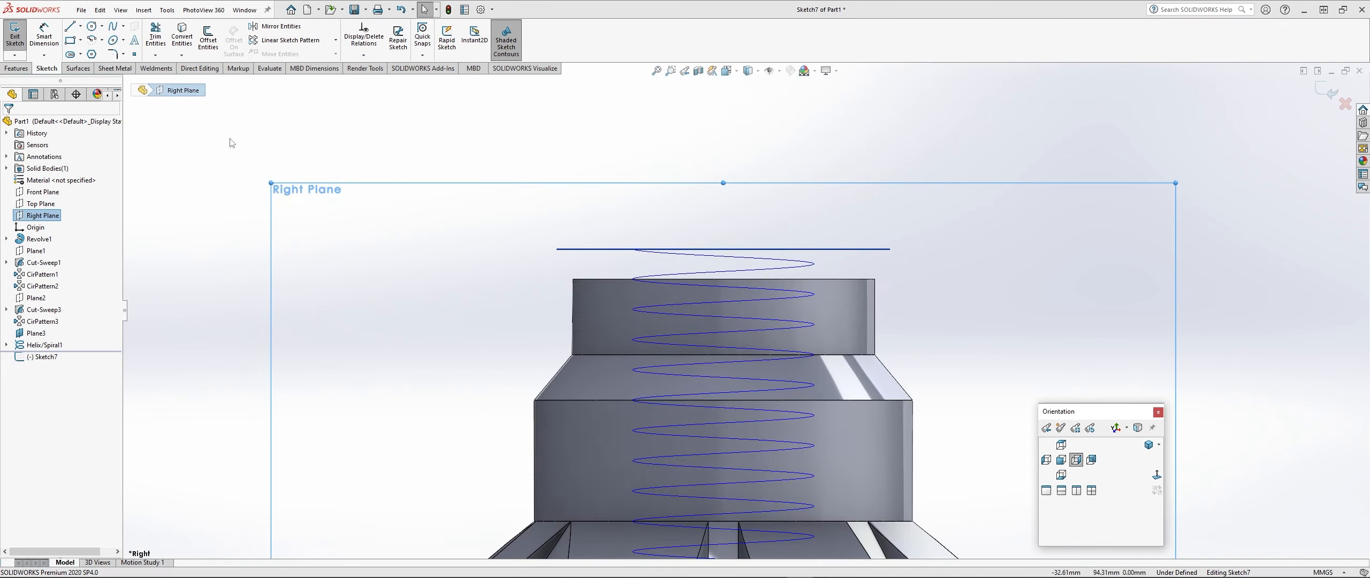
click(80, 30)
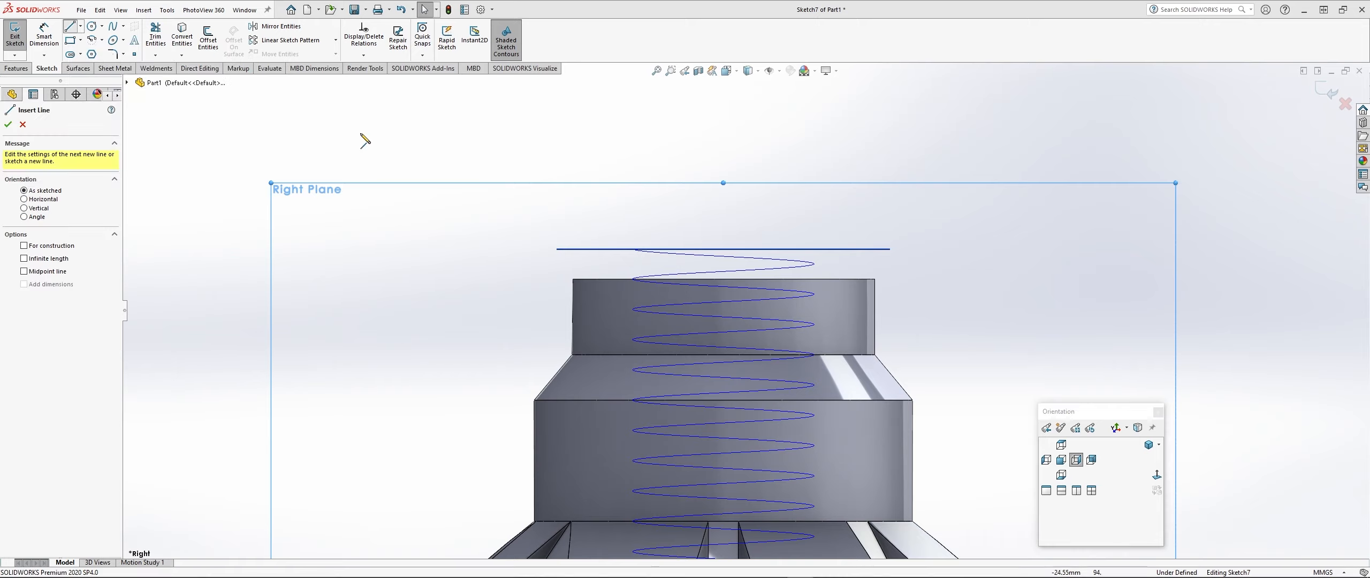
click(575, 140)
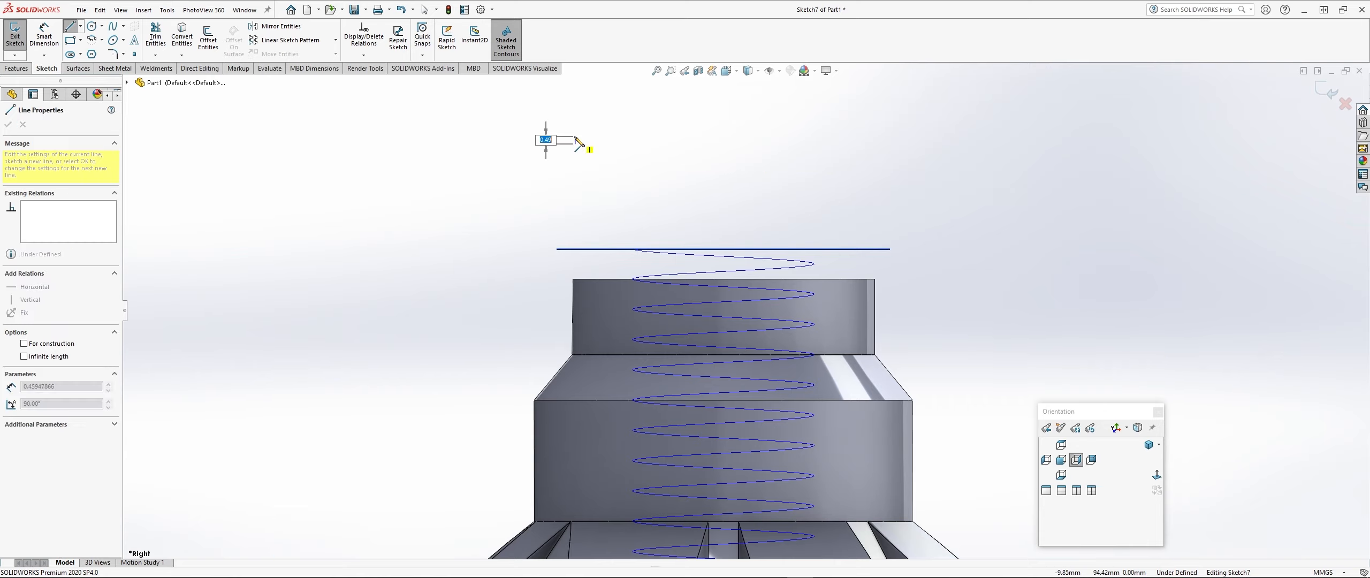
click(601, 121)
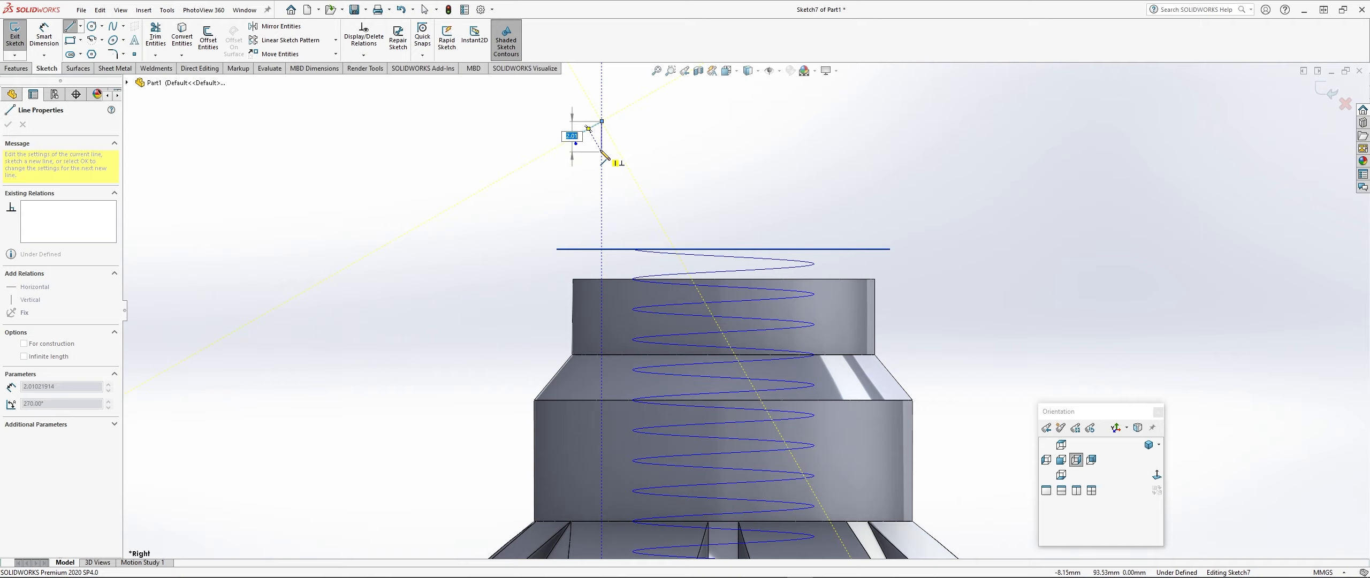
click(601, 144)
scroll(588, 134, down, 4)
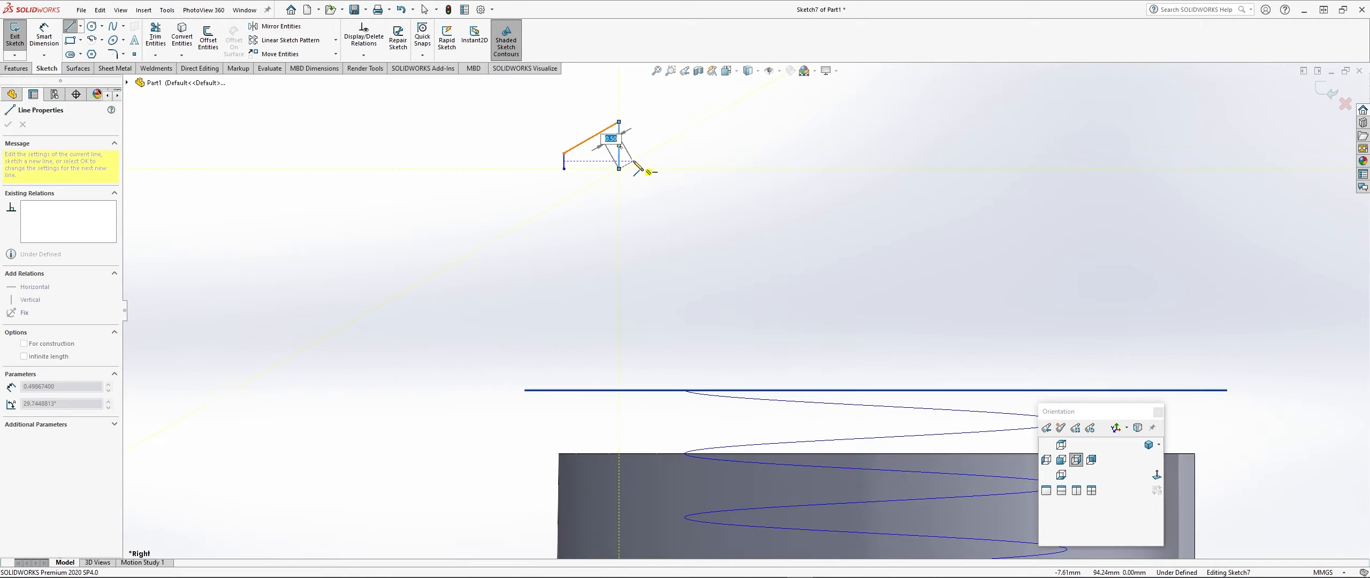
key(Escape)
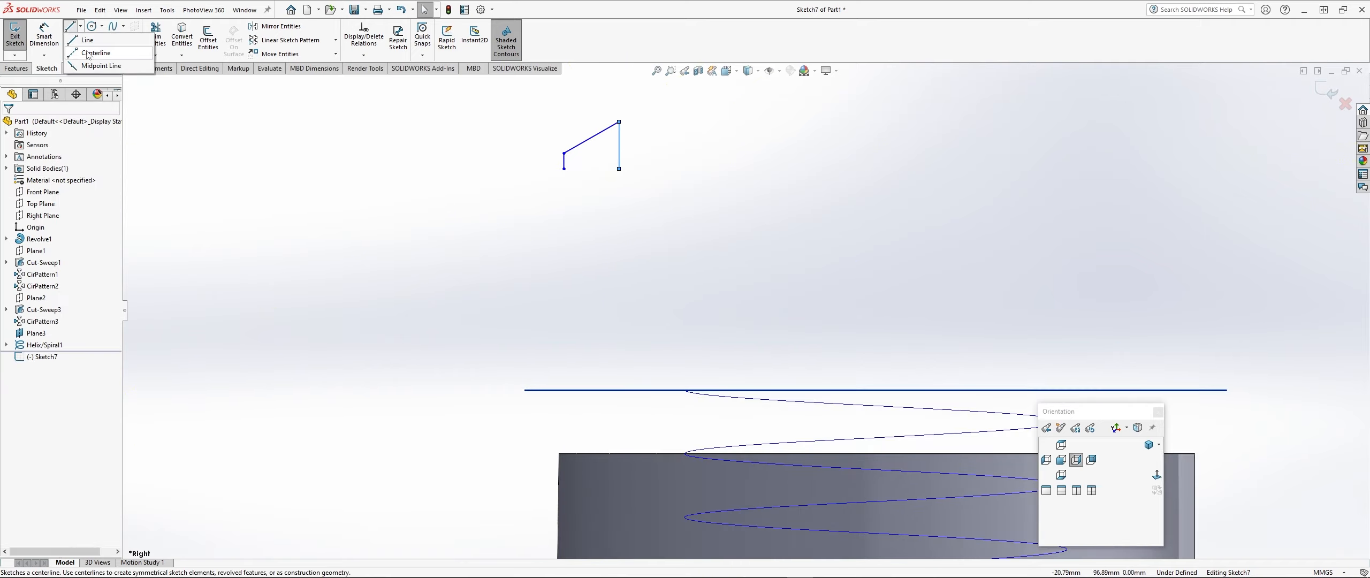
- Join the half profile's lower ends with a horizontal centerline and mirror the lines about it to form a closed trapezoid
click(70, 26)
click(619, 169)
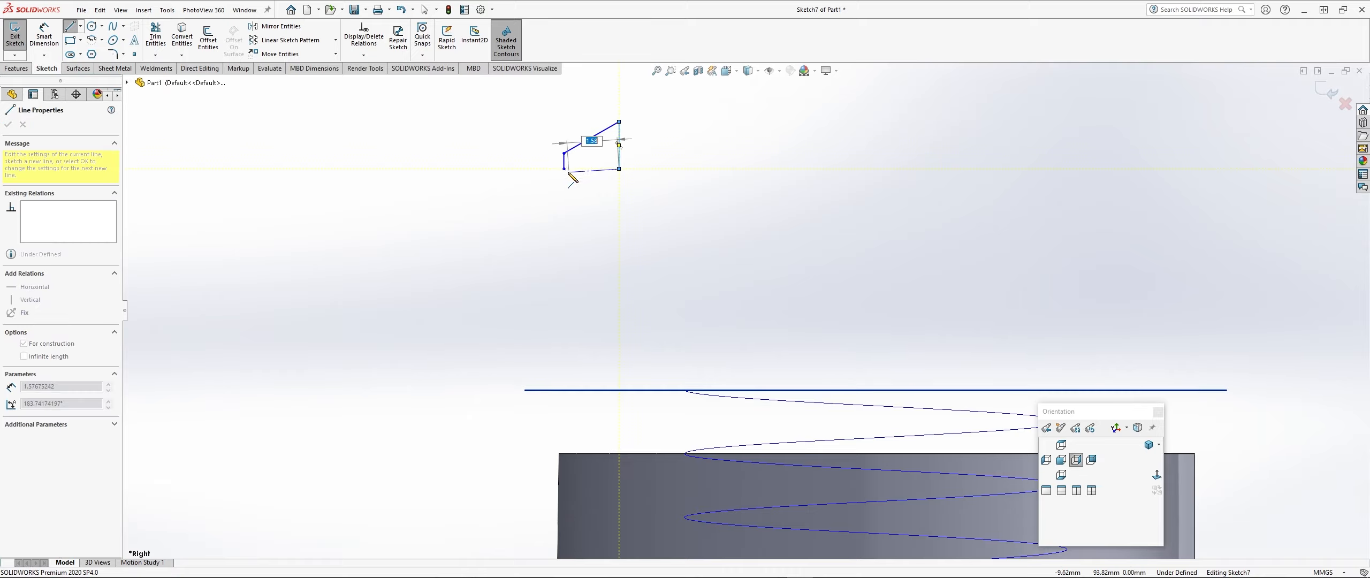
click(563, 168)
key(Escape)
drag(646, 123, 496, 193)
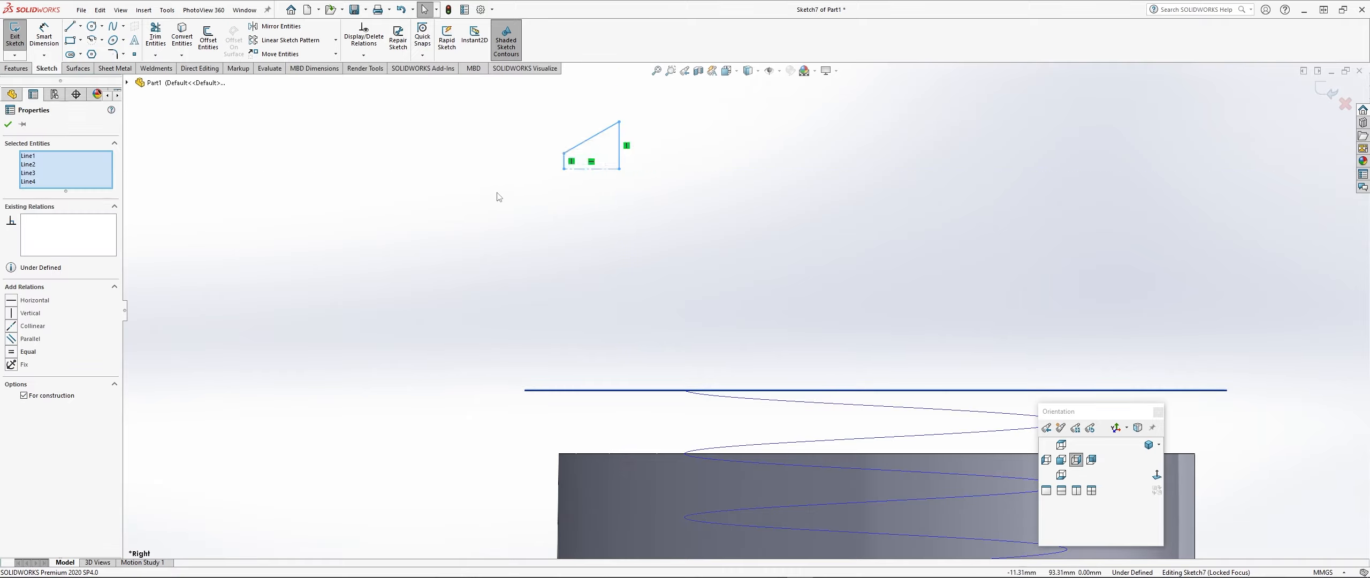
click(281, 26)
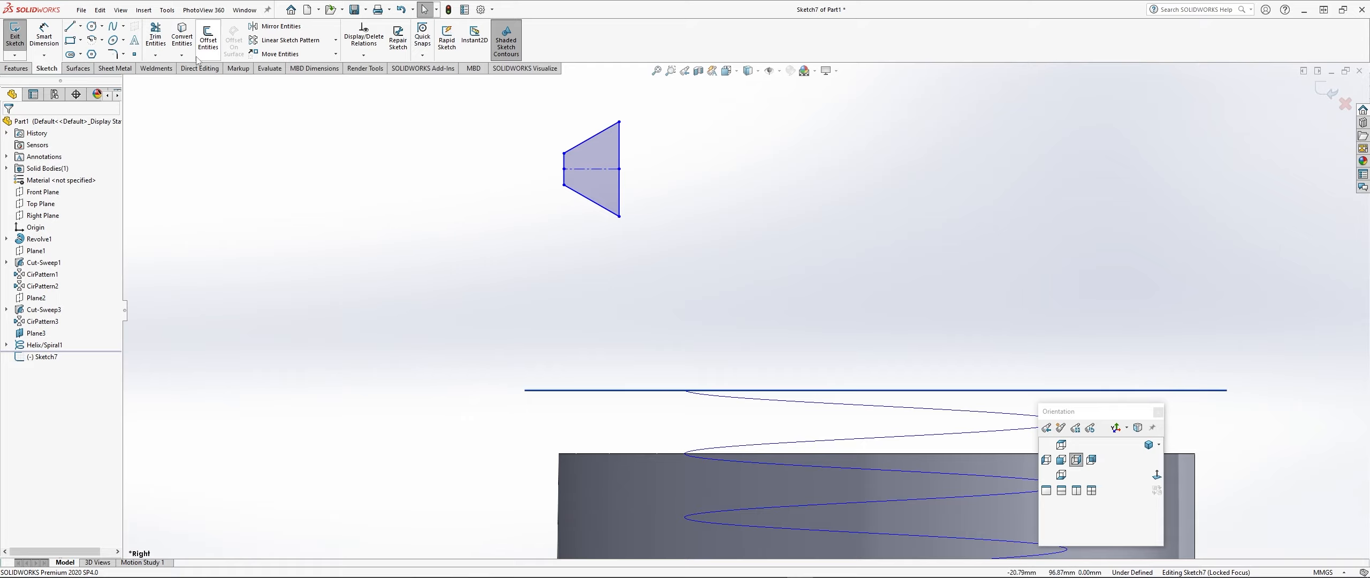
- Dimension the trapezoid's horizontal centerline to 1 mm
click(44, 37)
click(598, 170)
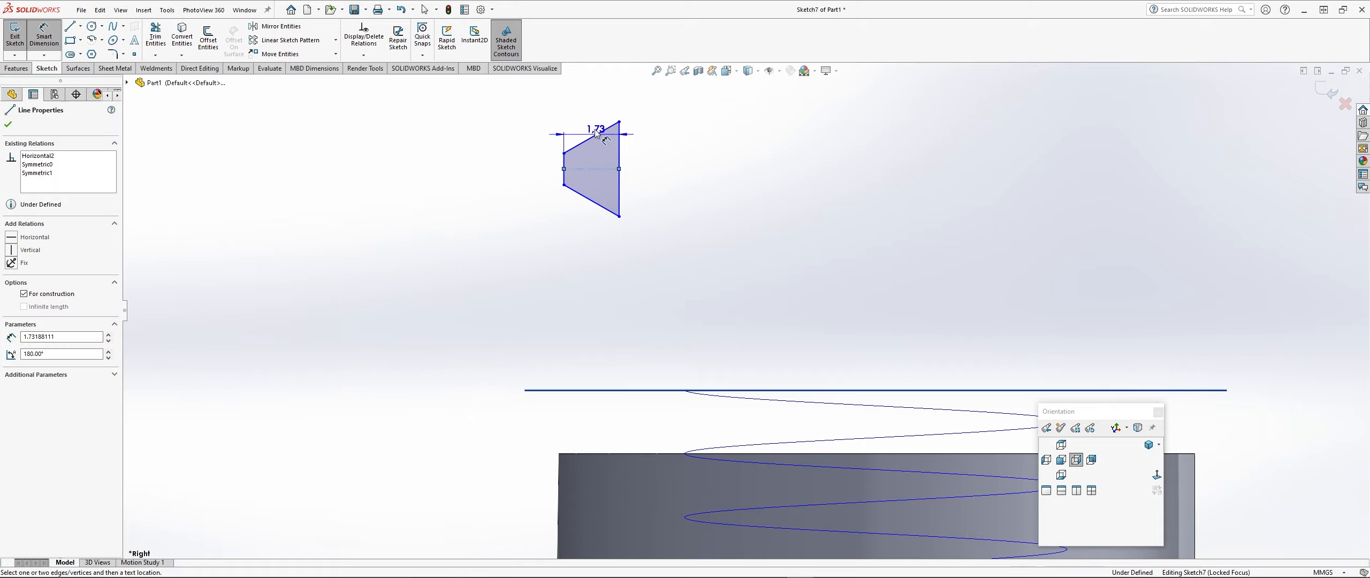
click(597, 109)
text(1)
key(Return)
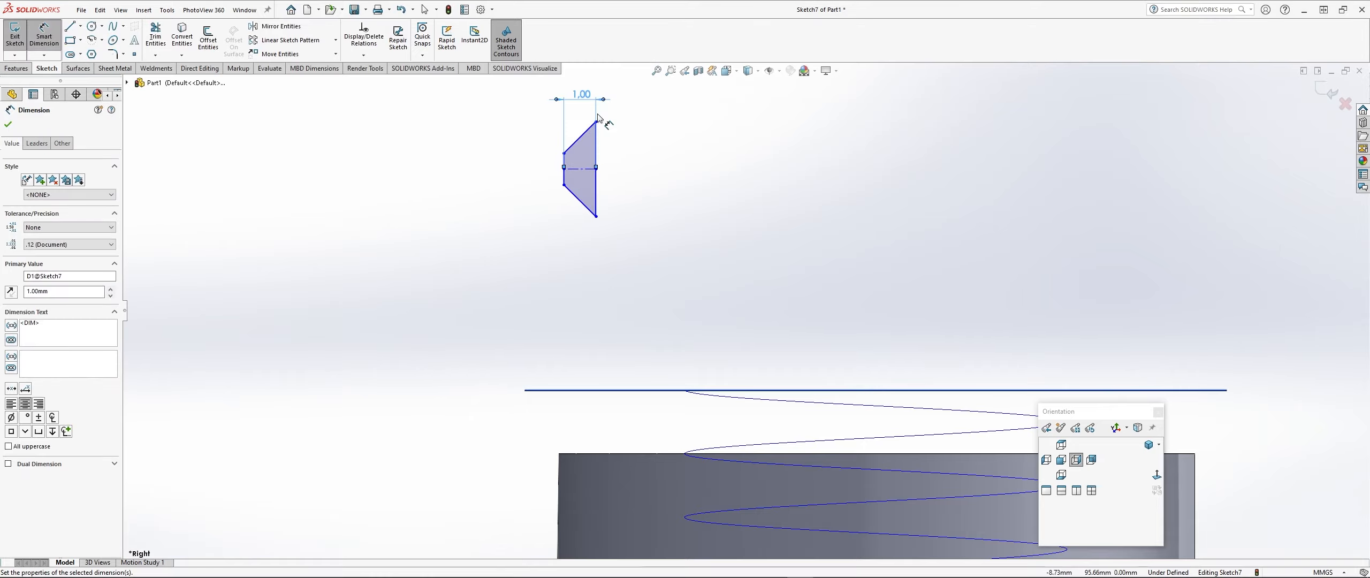
- Dimension the trapezoid's short vertical side to 0.2 mm and its long vertical side to 1.8 mm
click(563, 164)
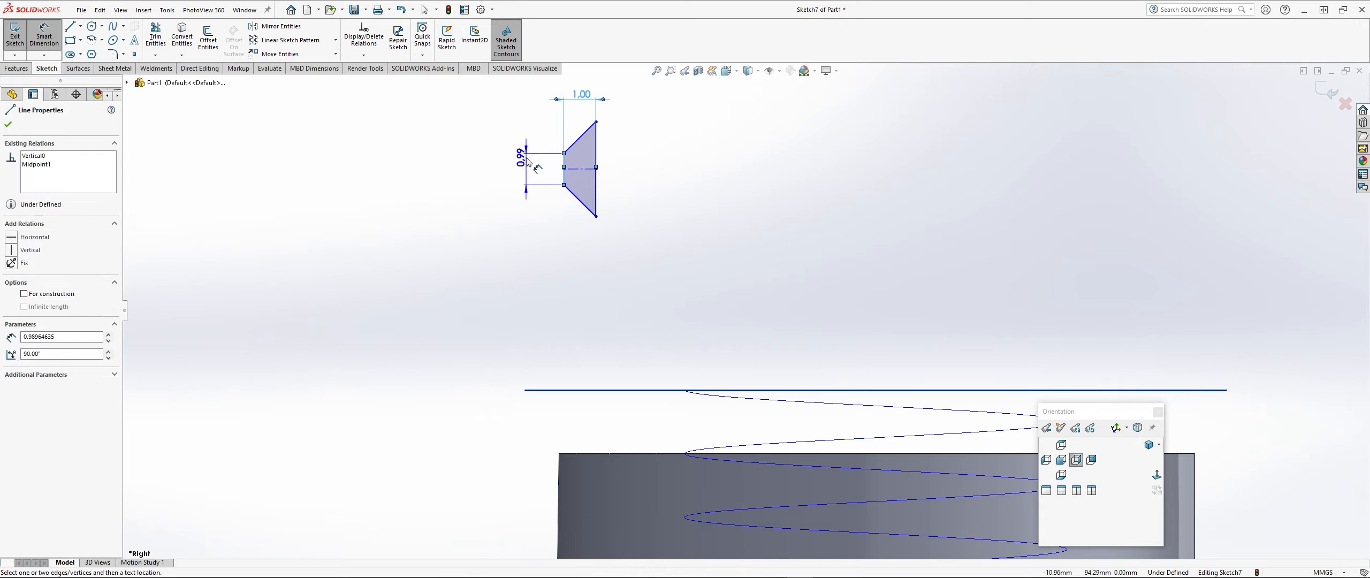
click(515, 166)
text(.2)
key(Return)
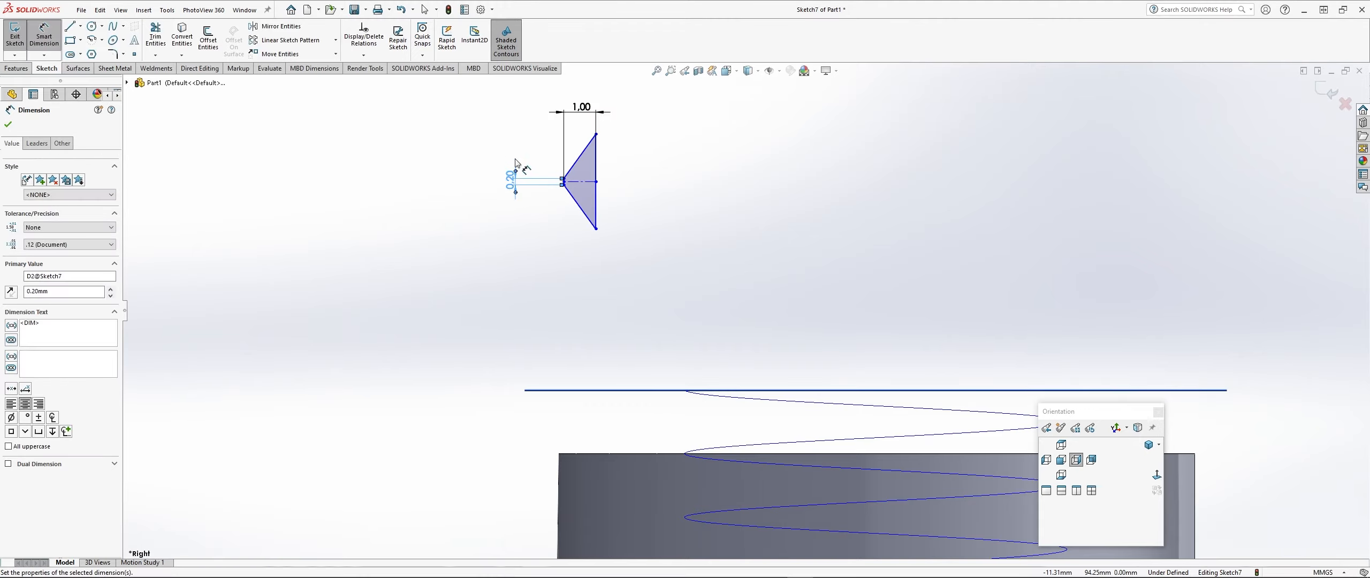
click(597, 174)
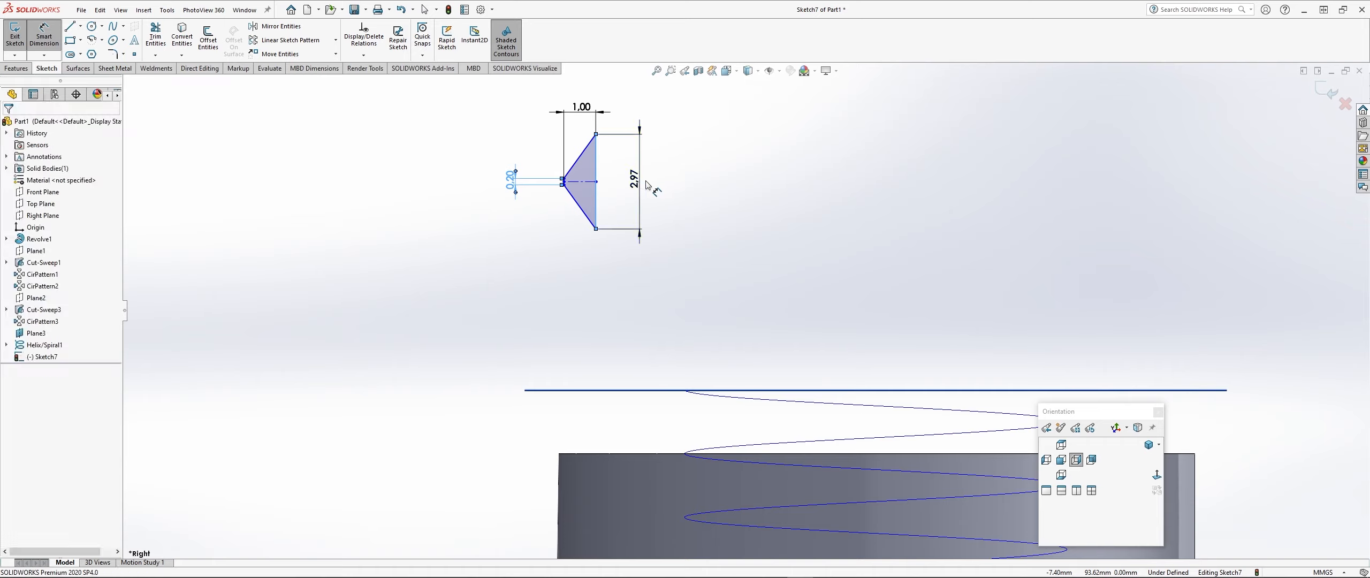
click(644, 181)
text(1.8)
key(Return)
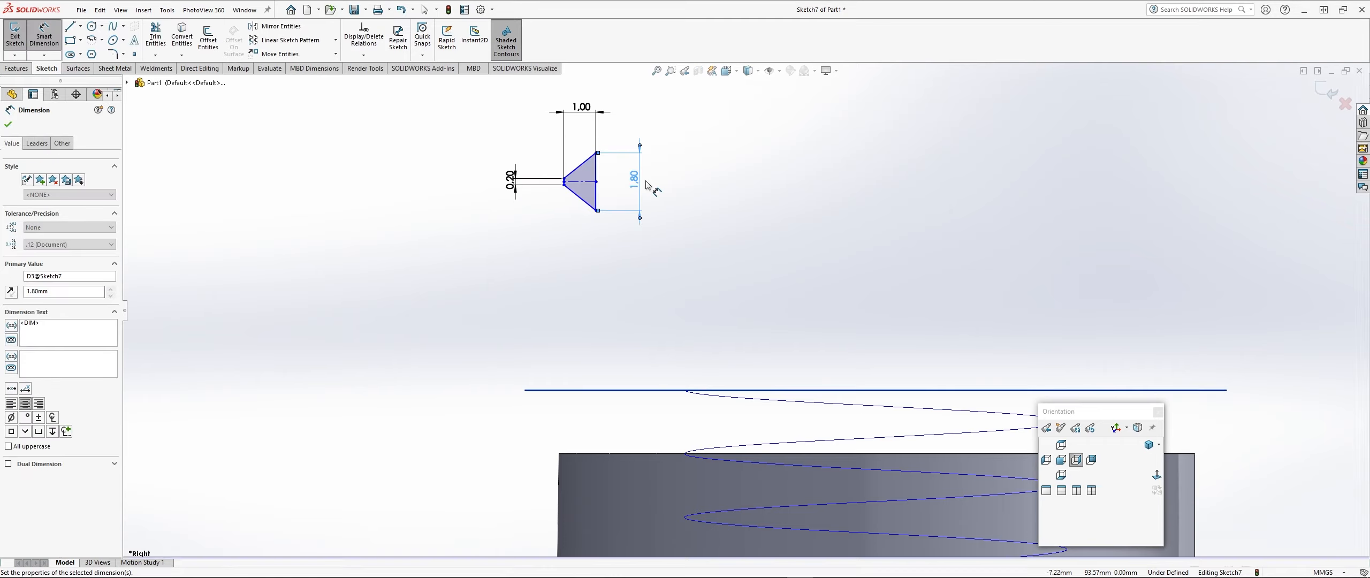
click(11, 126)
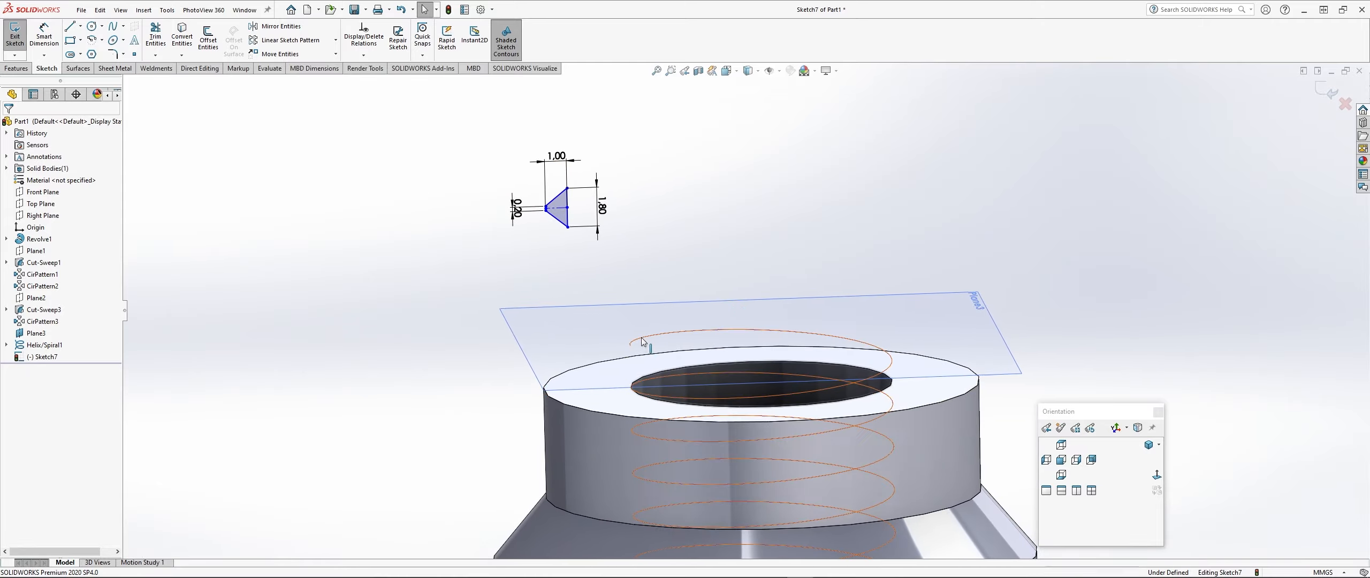
- Add a Pierce relation between the midpoint of the trapezoid's long side and the helix
click(643, 342)
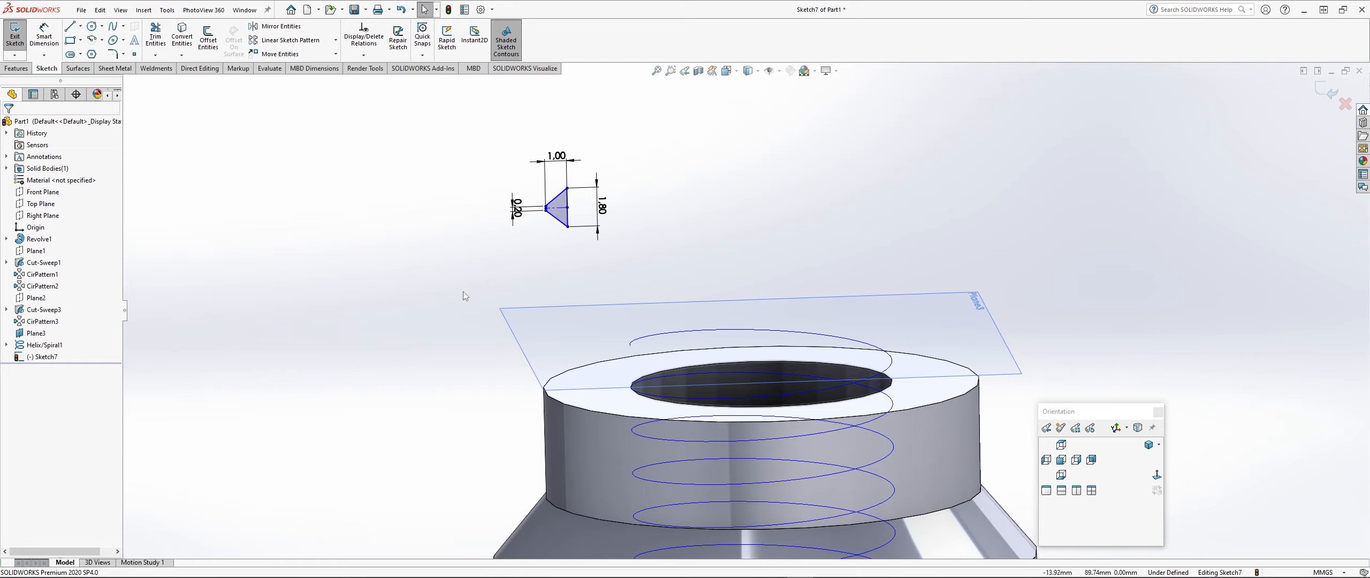
click(568, 208)
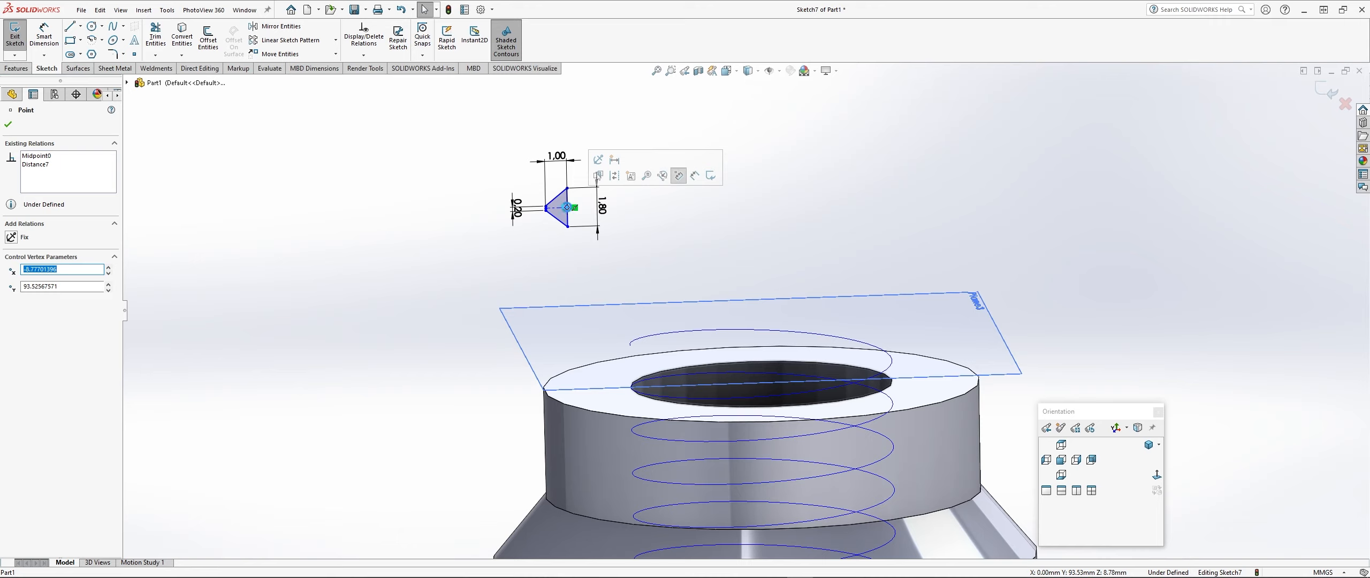
ctrl+click(634, 346)
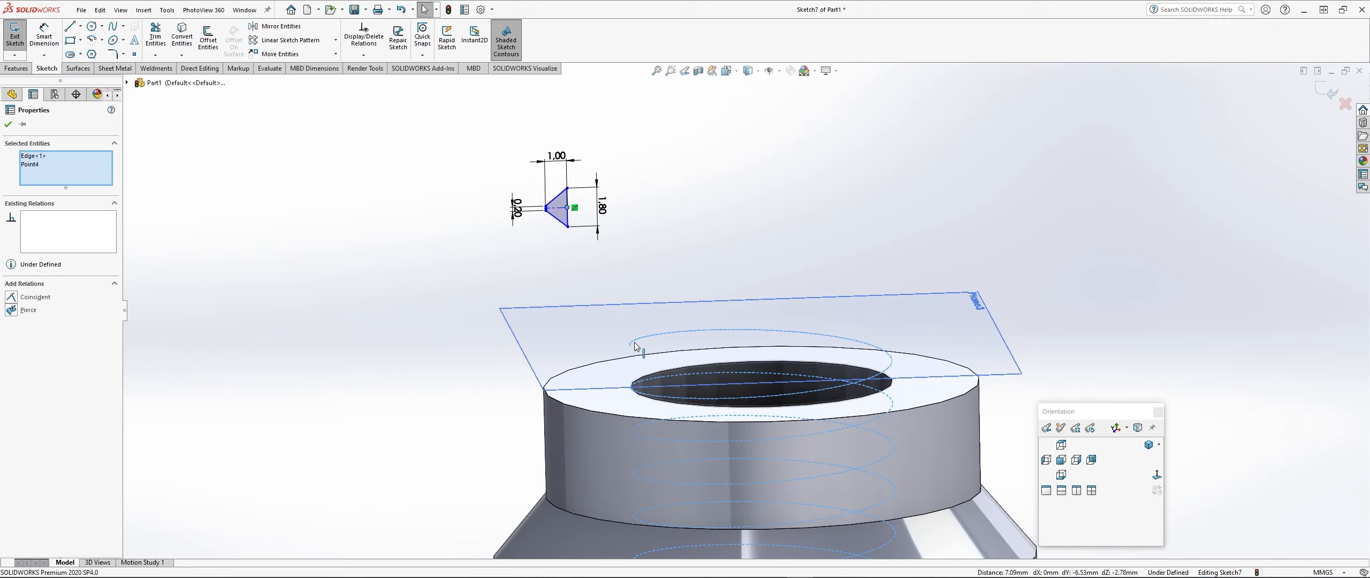
click(21, 310)
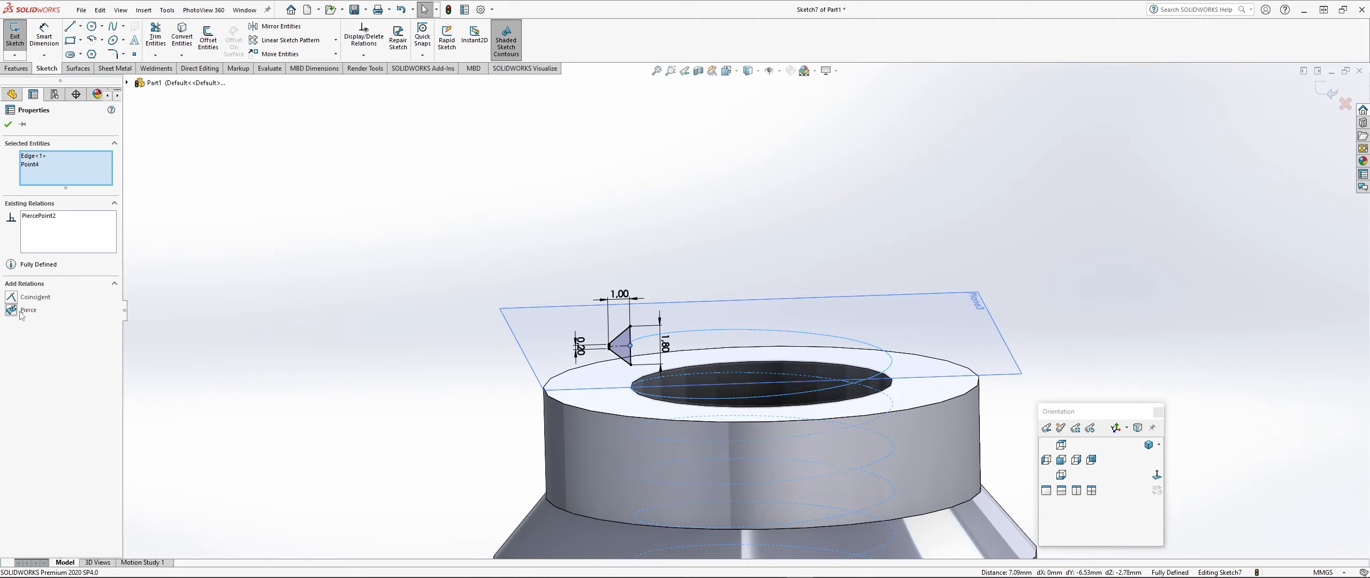
click(8, 126)
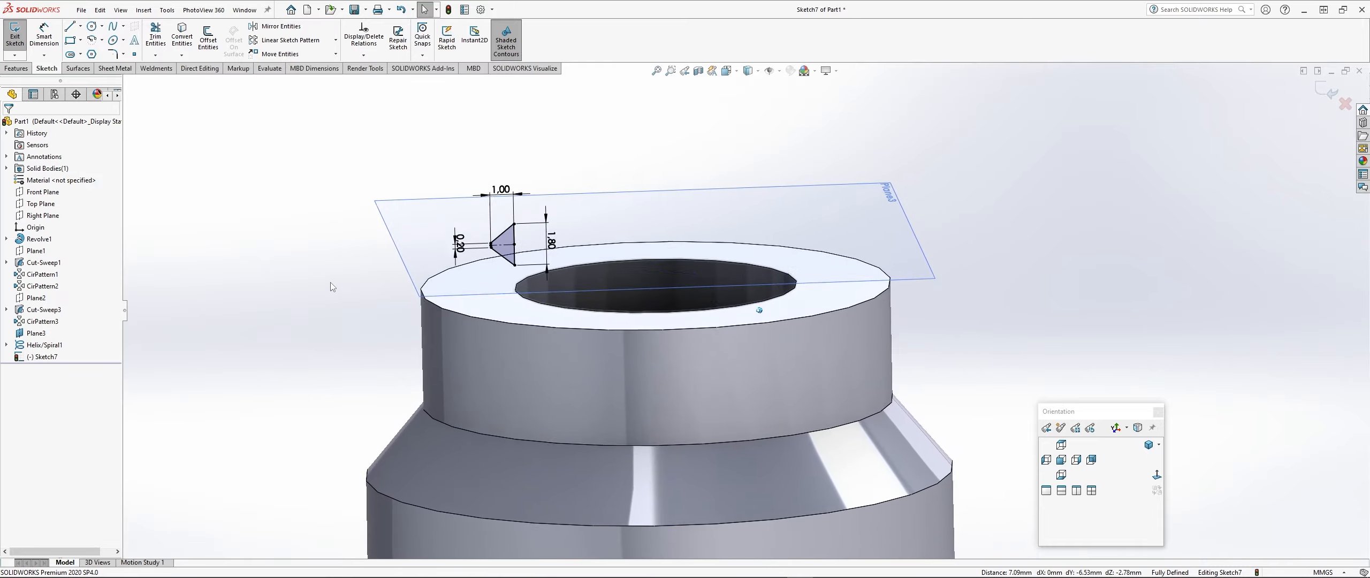
- Finish the trapezoid sketch and create a swept cut of it along the helix to thread the neck bore
click(1327, 97)
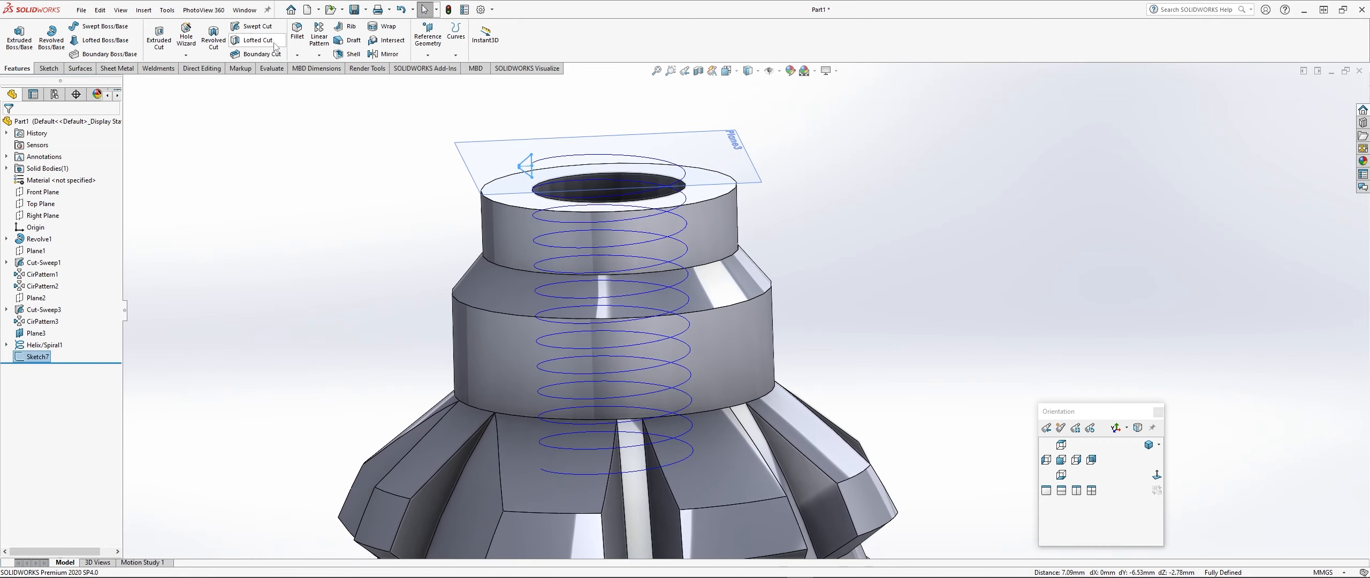
click(251, 26)
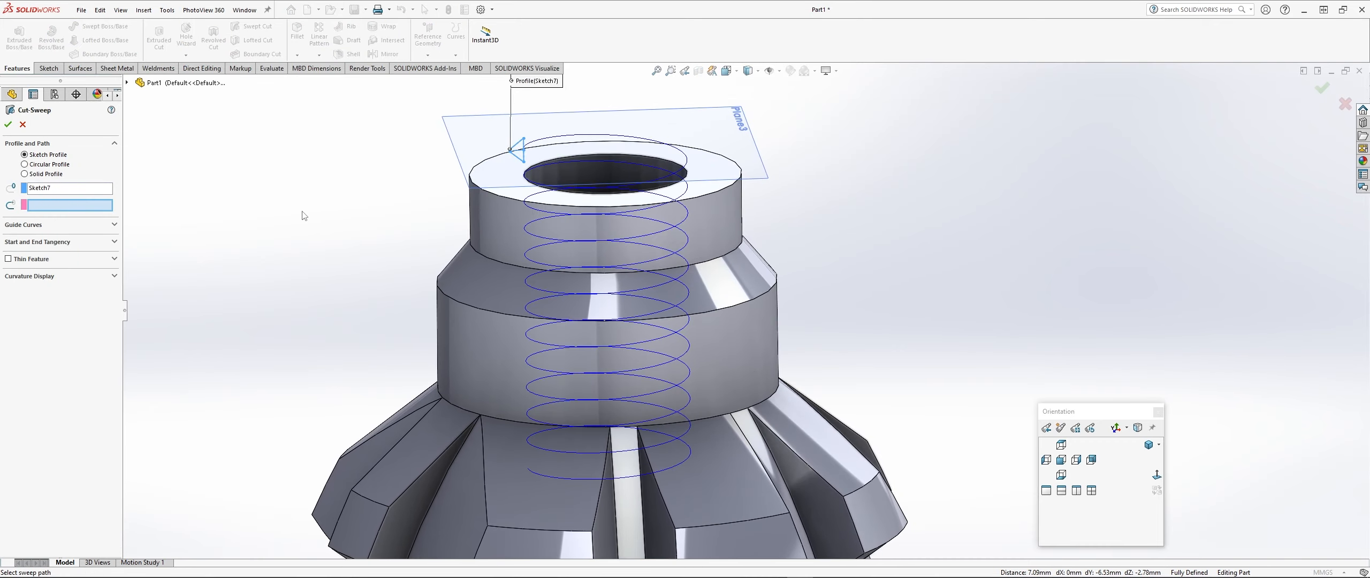
click(560, 151)
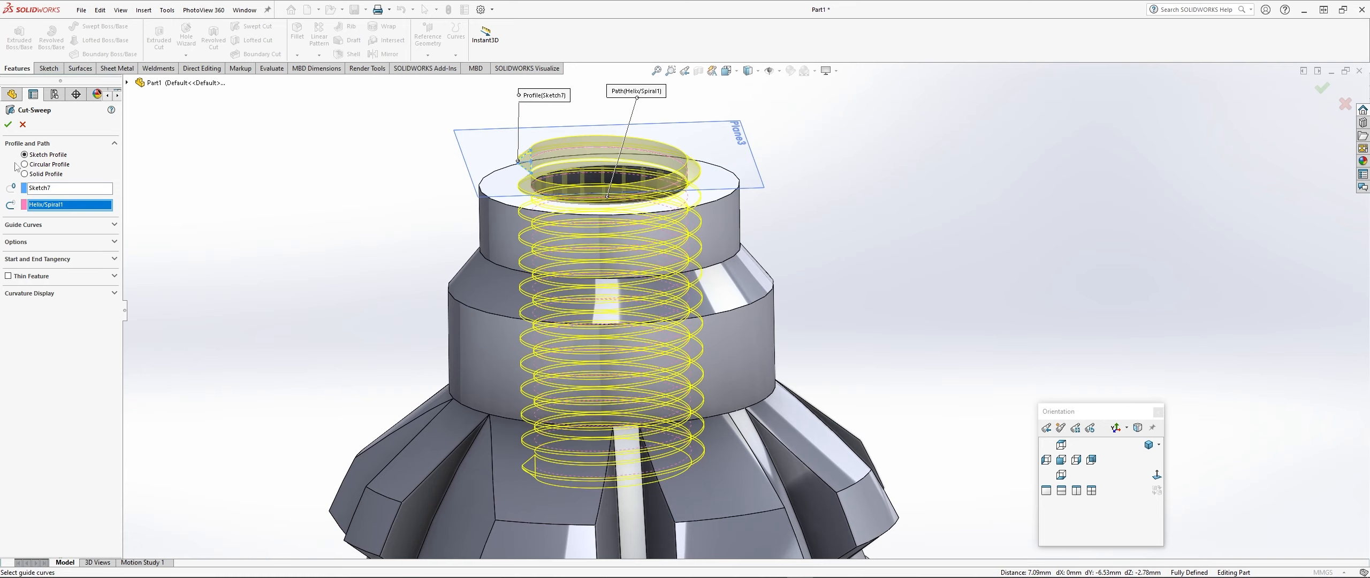
click(8, 125)
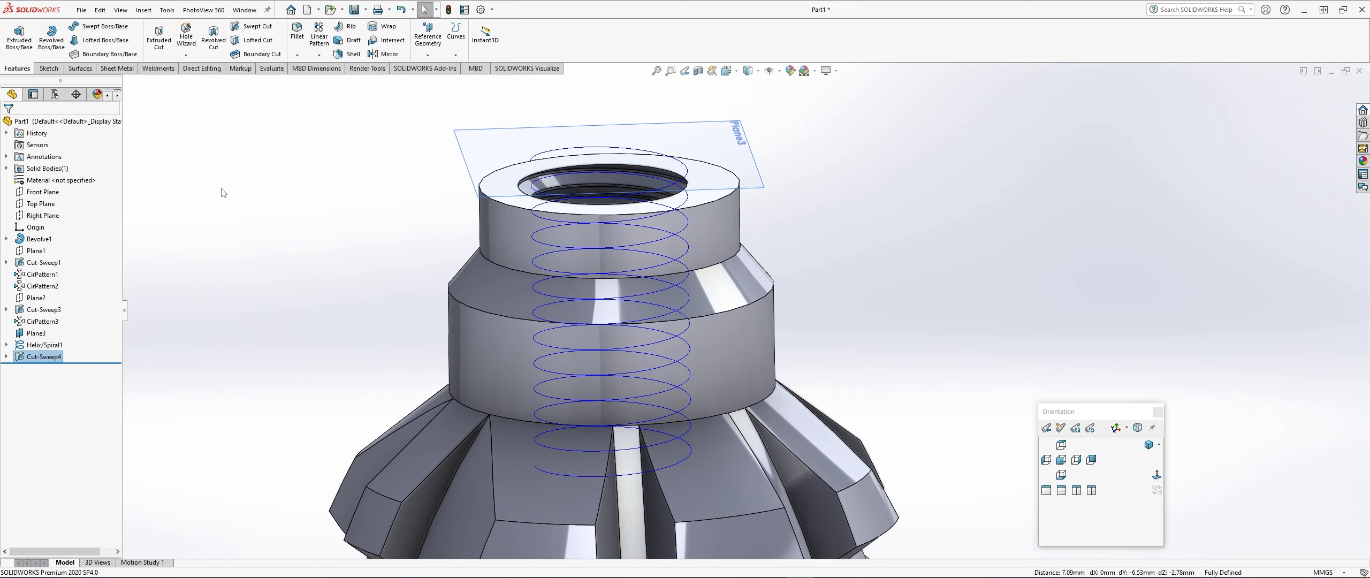
- Hide the thread helix and the reference plane at the top of the neck
click(40, 345)
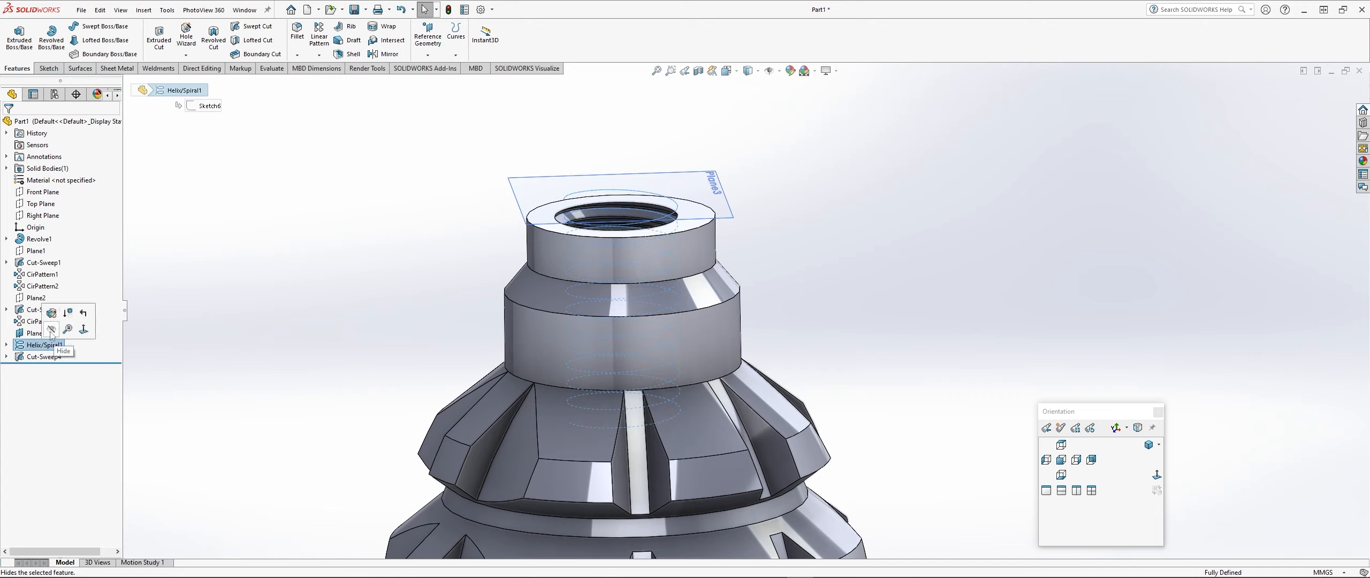
click(51, 329)
click(36, 335)
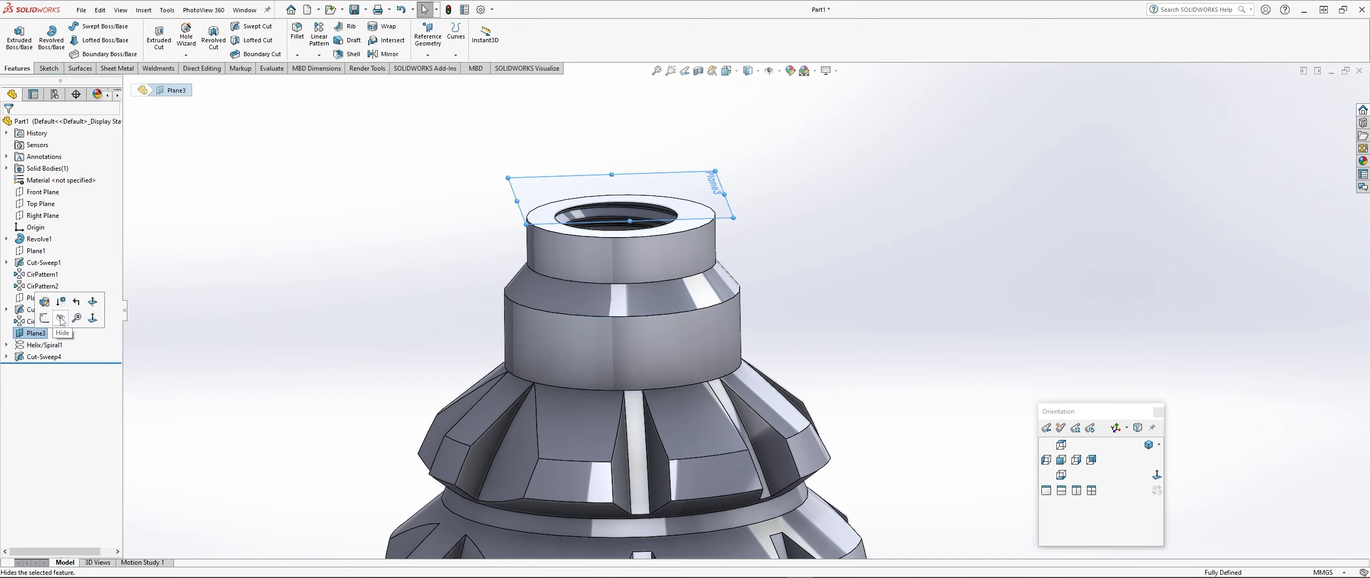
click(61, 319)
- Section the whole body at the Front Plane to inspect the internal thread and cavity, and turn the section view off
key(f)
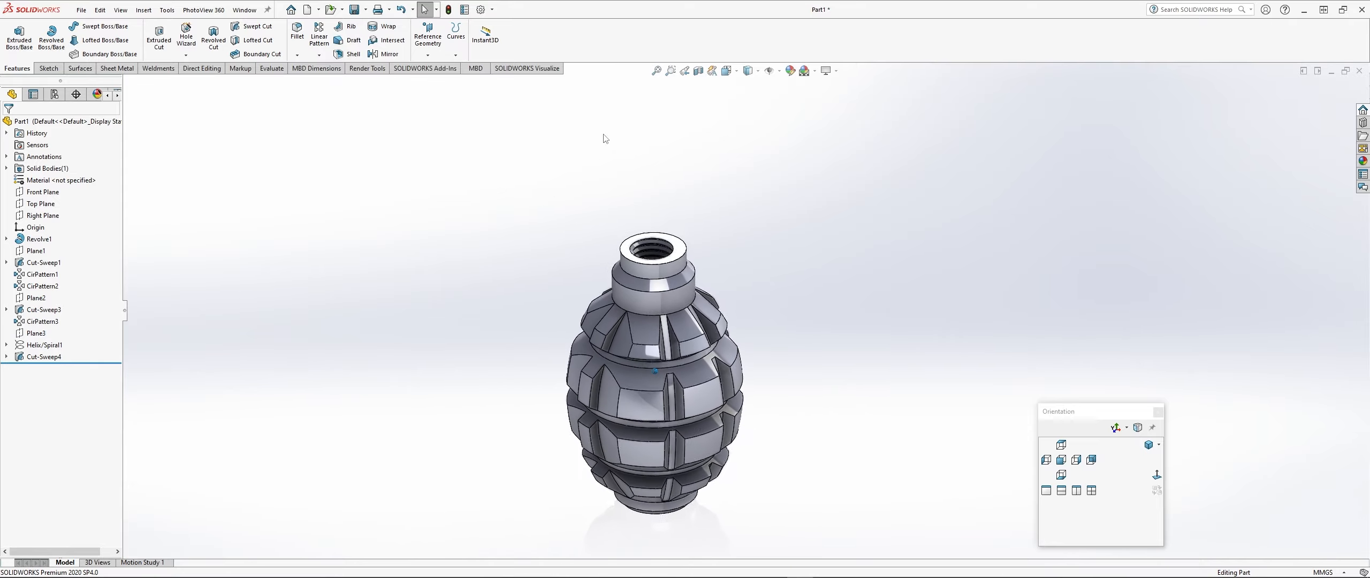
click(698, 70)
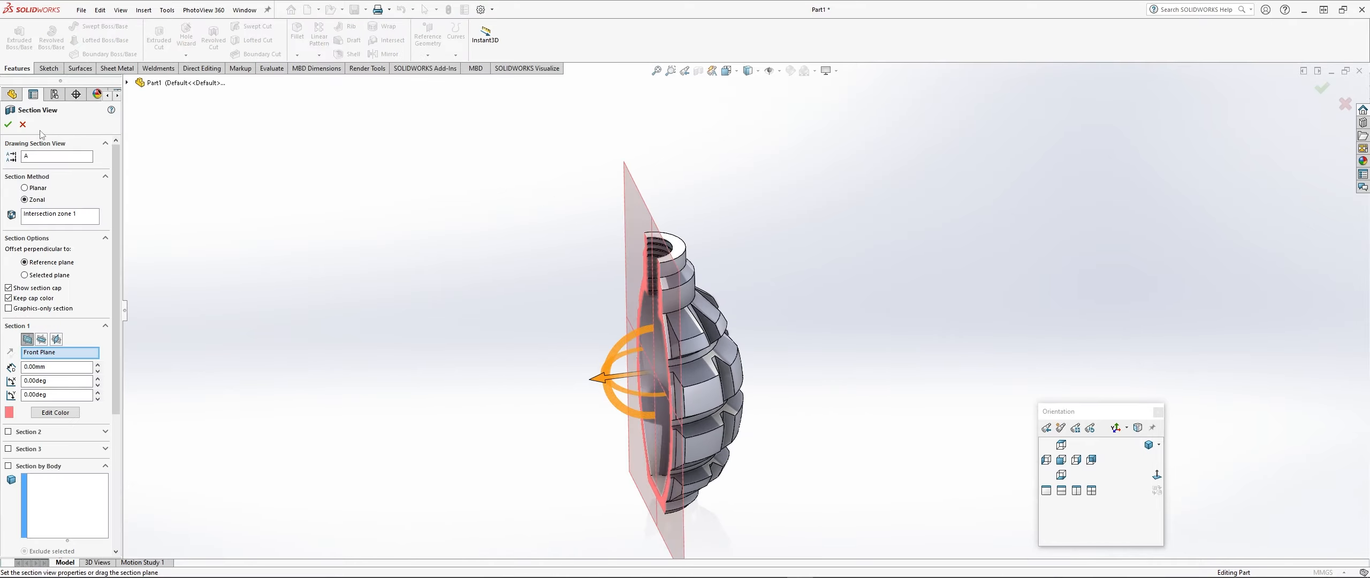
click(8, 125)
key(ctrl+1)
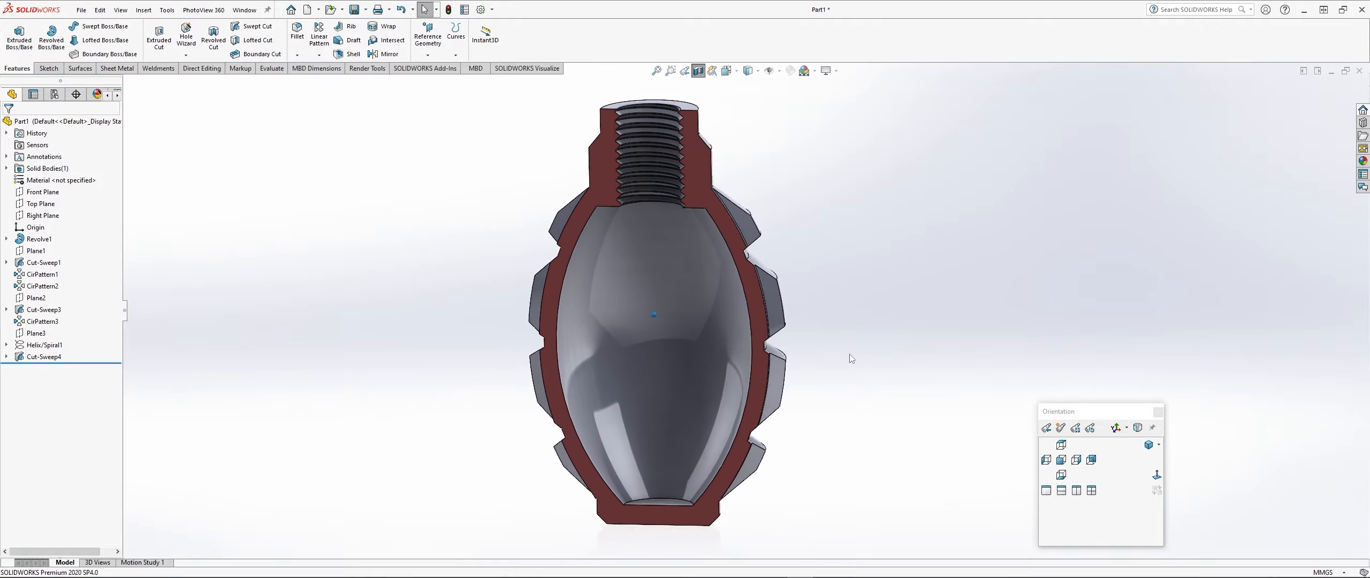
click(698, 70)
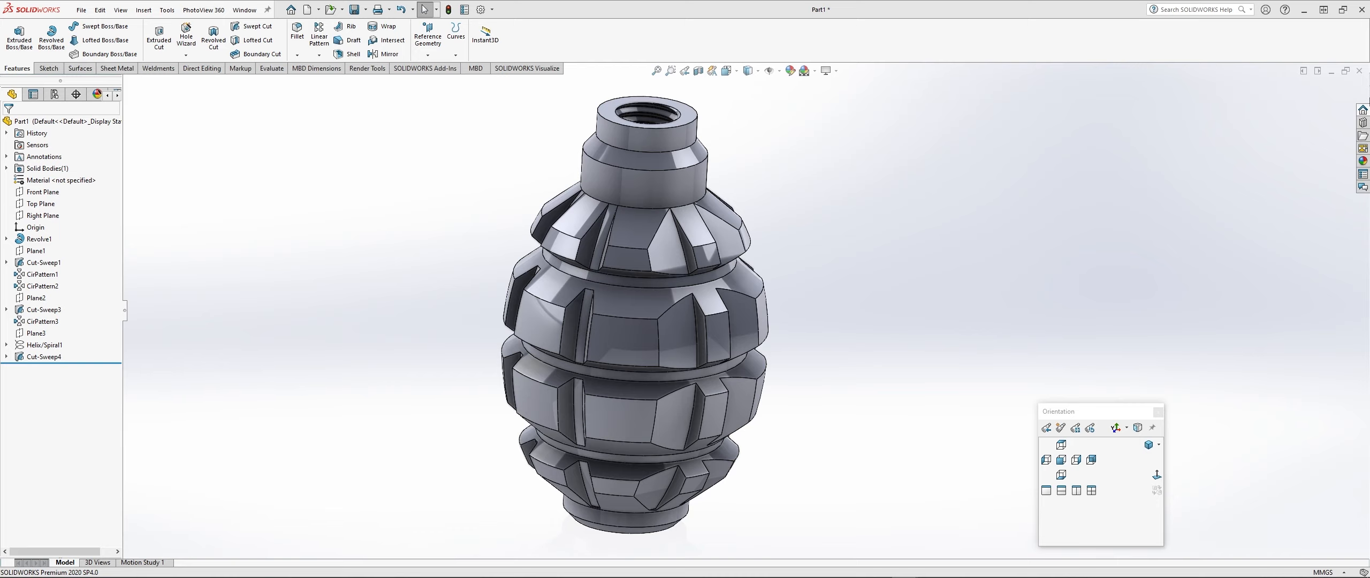
- Apply the cast iron appearance from the Metal > Iron library to the entire part
click(1363, 161)
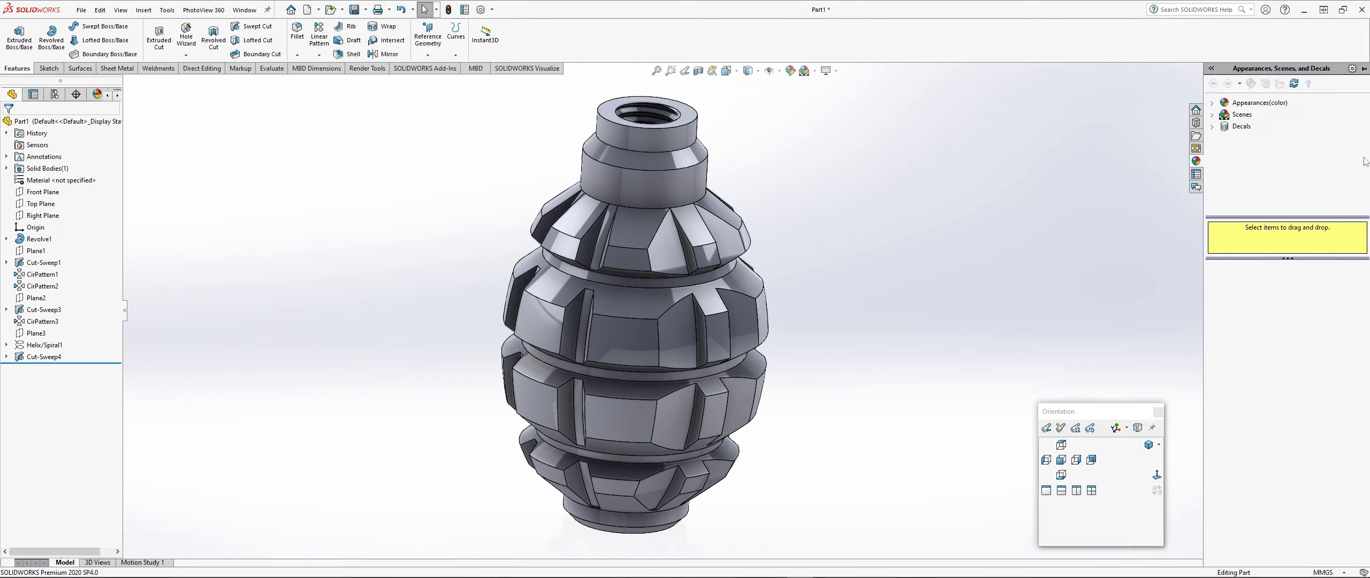
click(1212, 103)
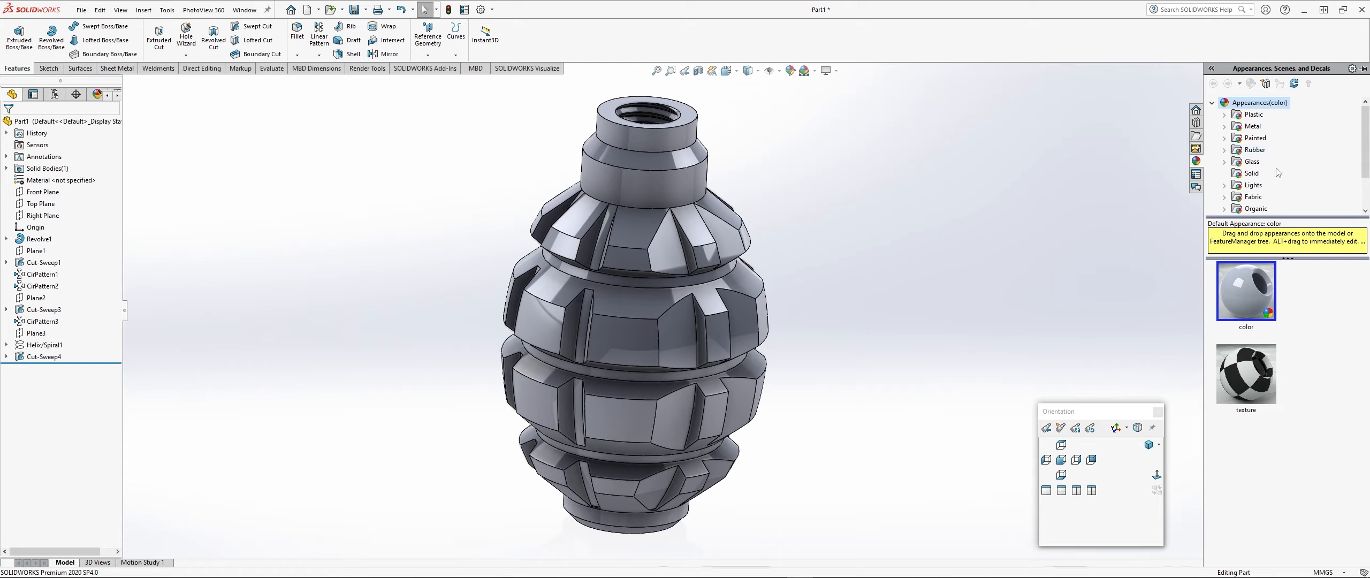
scroll(1288, 173, down, 1)
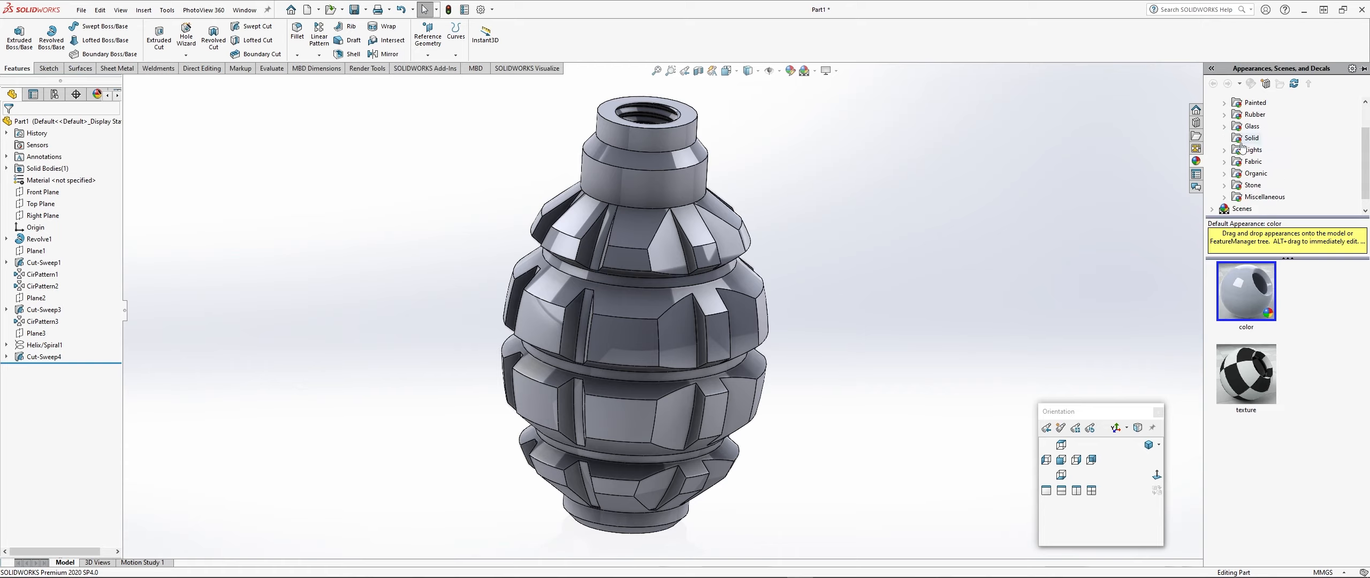
scroll(1284, 144, up, 1)
click(1223, 127)
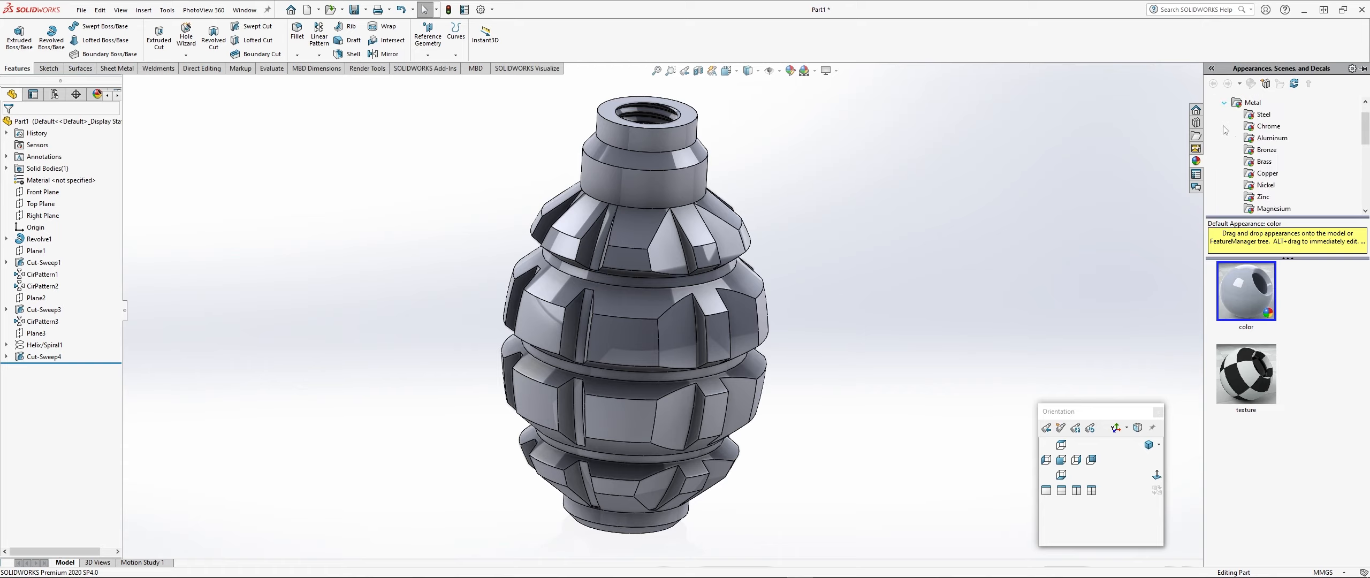
scroll(1290, 155, down, 4)
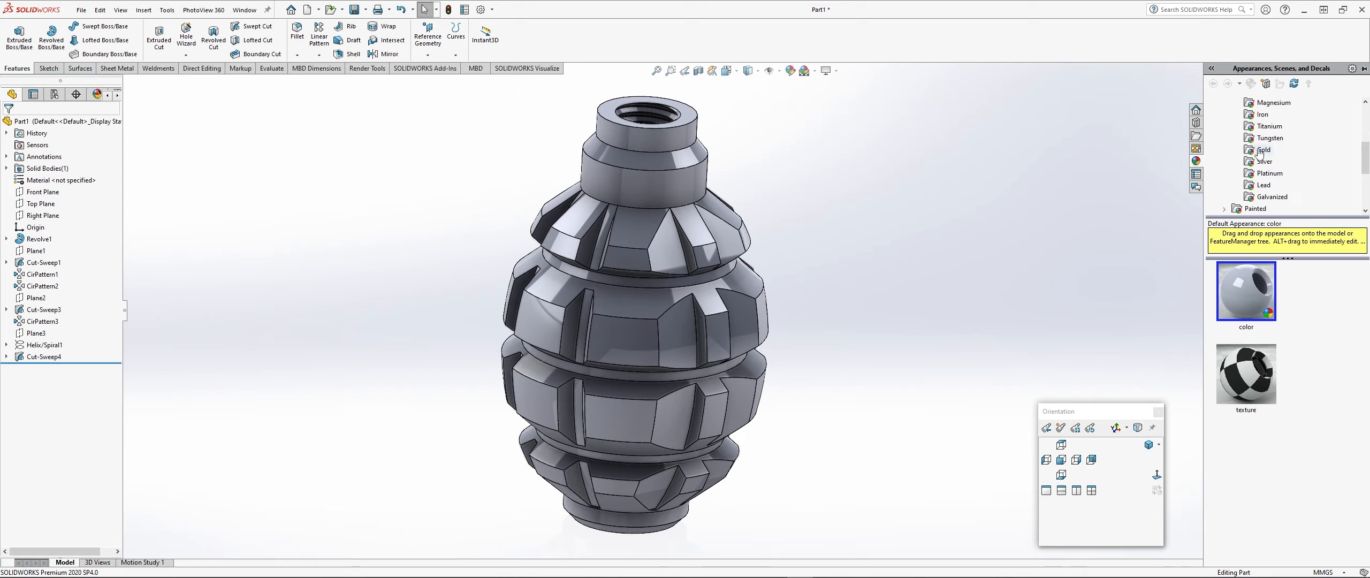
click(1255, 117)
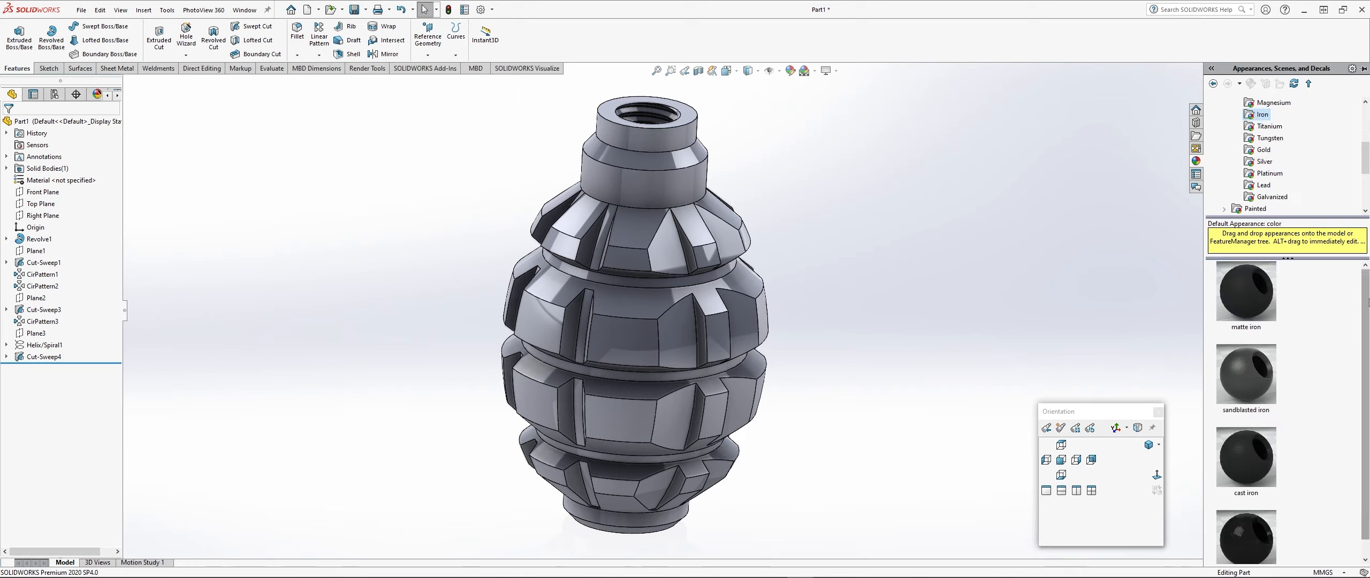
scroll(1231, 433, down, 1)
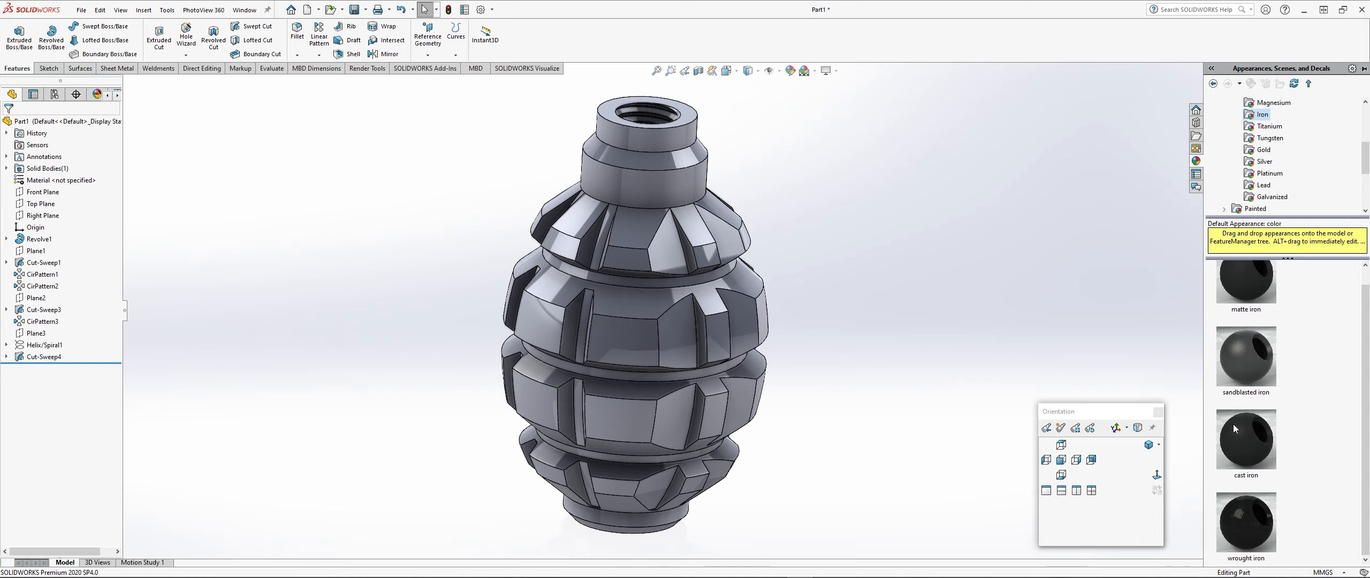
click(1244, 434)
mouse_move(1244, 431)
mouse_down()
mouse_move(631, 195)
mouse_move(81, 121)
mouse_up()
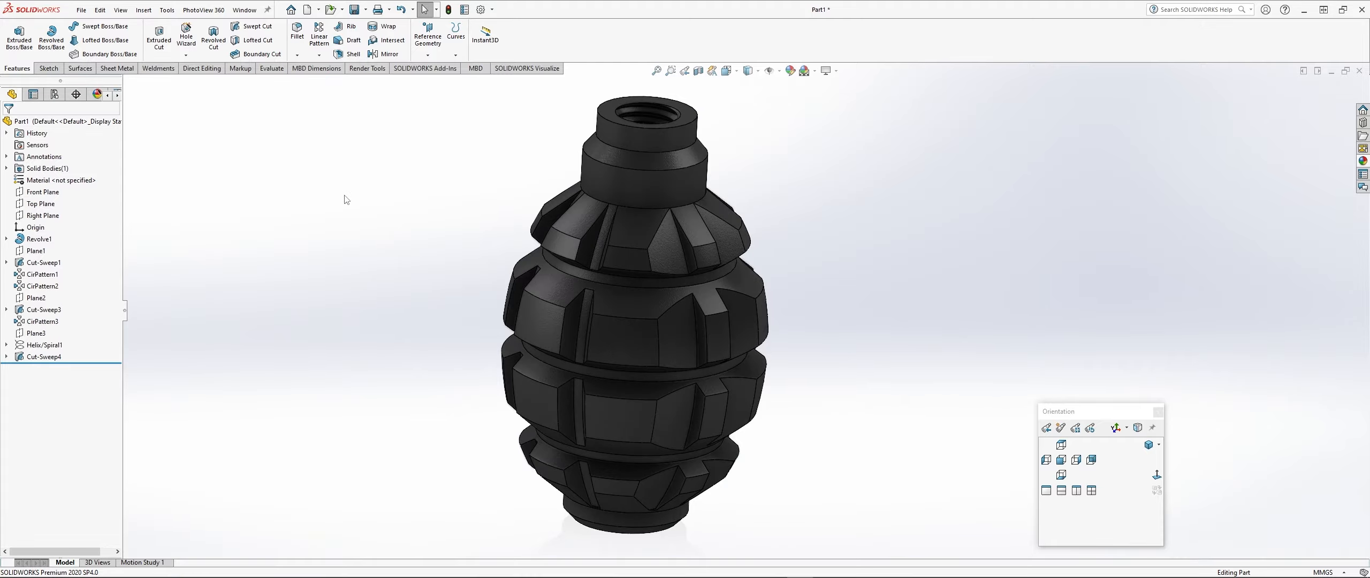
scroll(345, 199, up, 1)
middle_drag(345, 199, 344, 205)
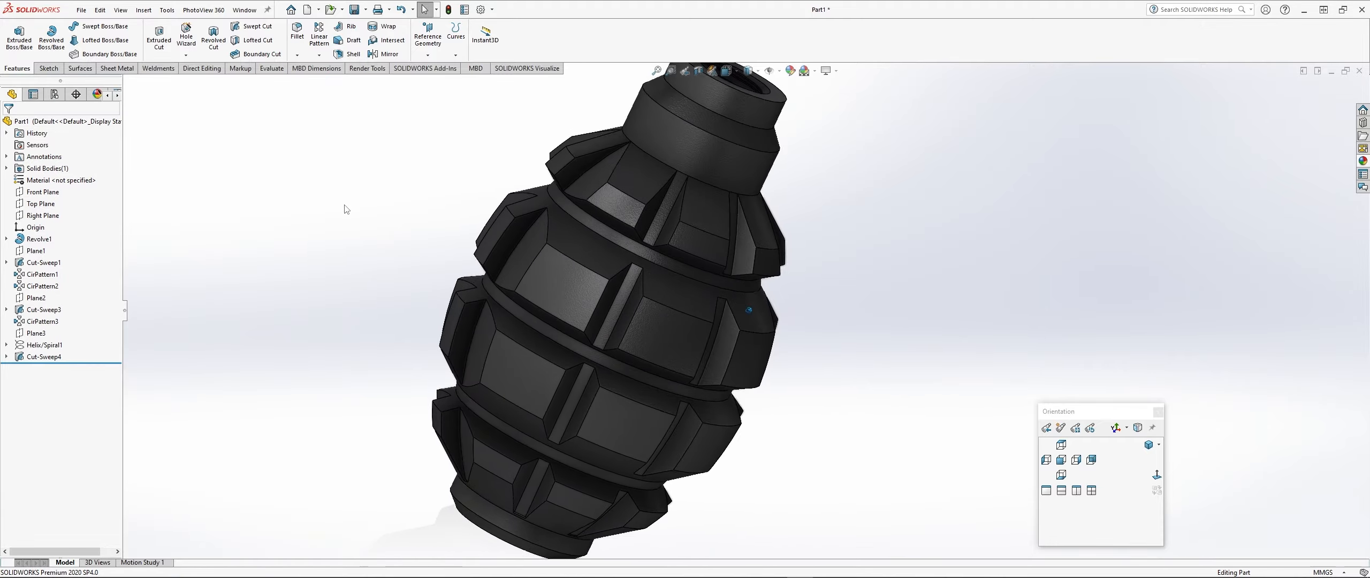